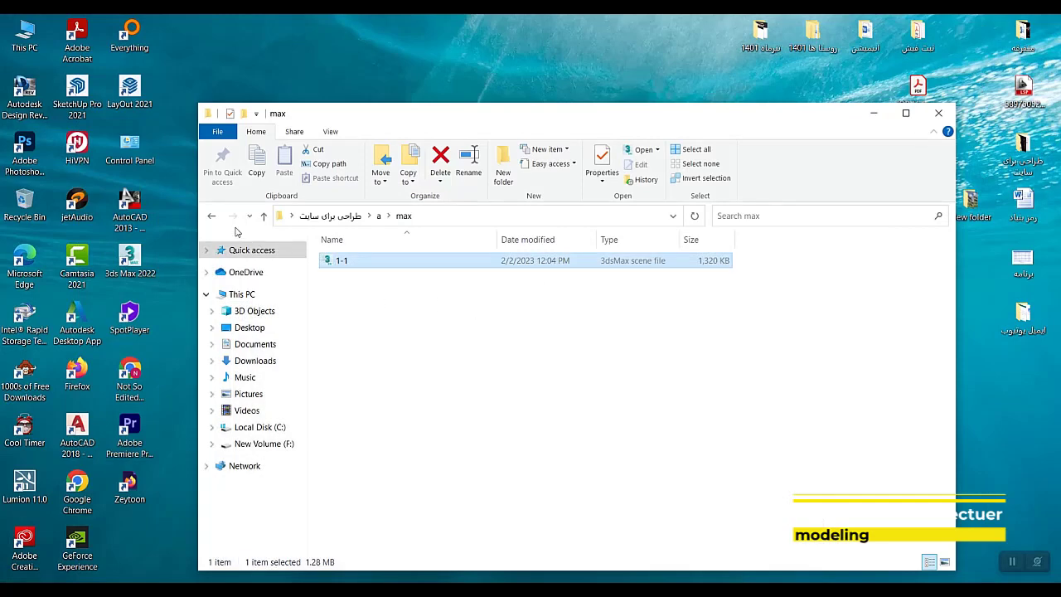
# Go up to folder 'a', view the 02.jpg villa render in Photos, then minimize it.
pyautogui.click(211, 215)
pyautogui.click(342, 380)
pyautogui.doubleClick(344, 382)
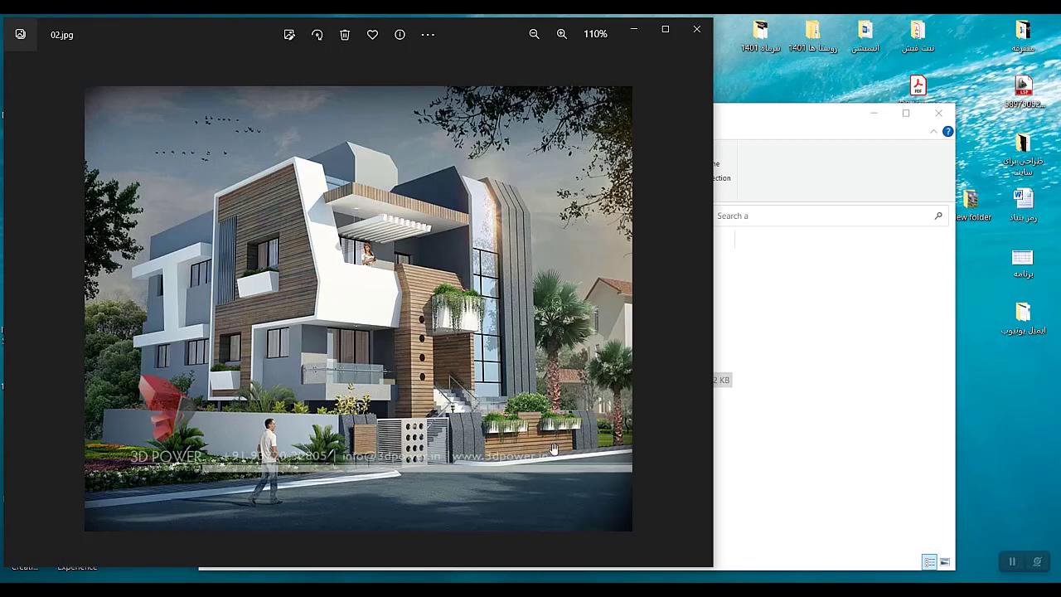
pyautogui.click(635, 33)
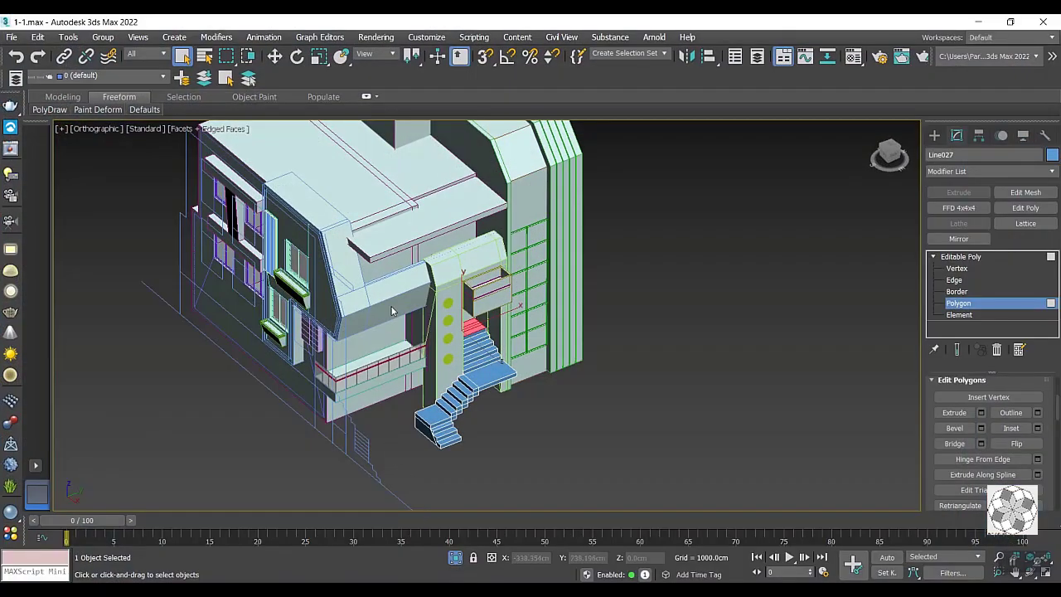
# Leave Polygon mode, select the Line001 box and isolate it with Alt+Q.
pyautogui.scroll(3, 377, 348)
pyautogui.scroll(2, 371, 365)
pyautogui.scroll(2, 371, 348)
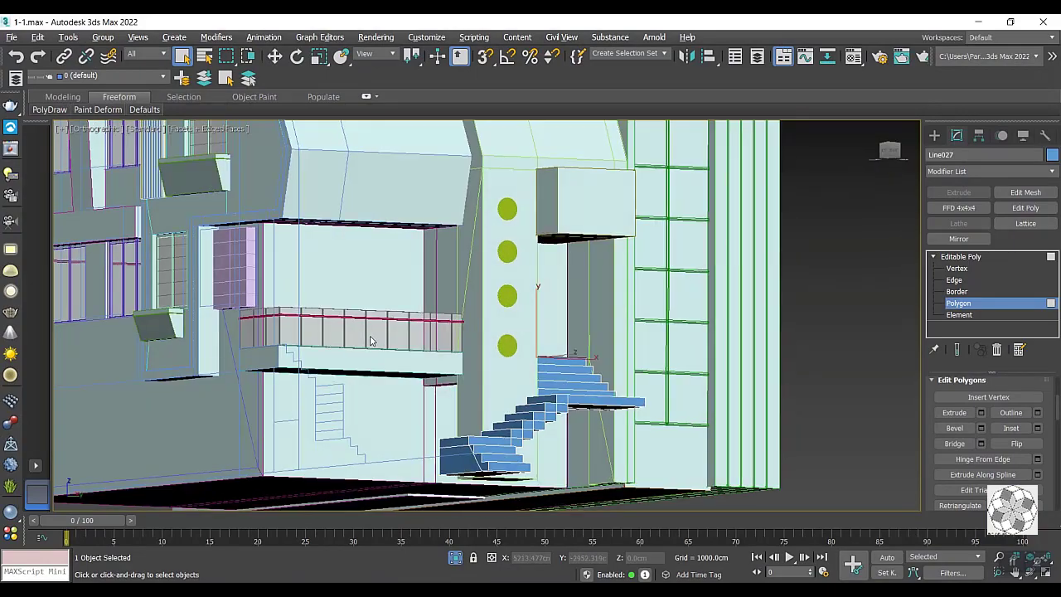
pyautogui.keyDown('alt'); pyautogui.moveTo(371, 341); pyautogui.dragTo(332, 319, button='middle'); pyautogui.keyUp('alt')
pyautogui.click(961, 256)
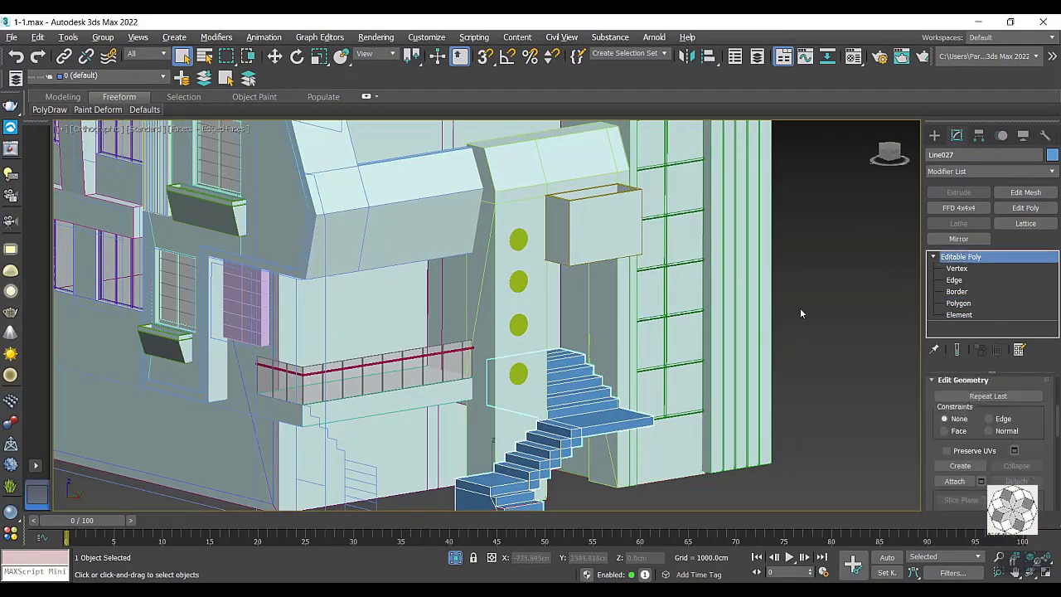
pyautogui.click(348, 306)
pyautogui.hotkey('alt', 'q')
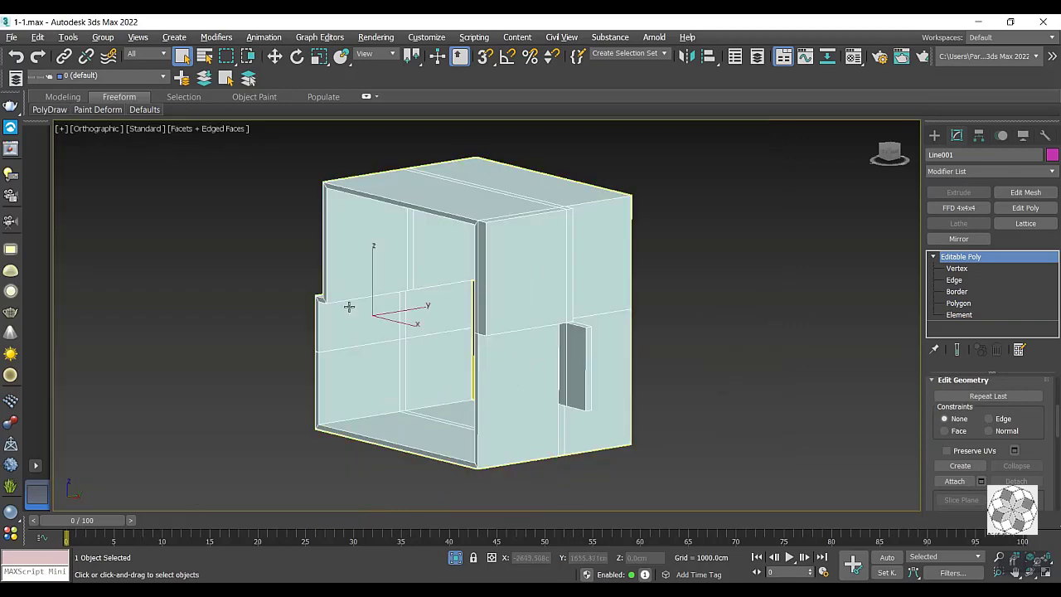
pyautogui.moveTo(348, 304)
pyautogui.keyDown('alt'); pyautogui.mouseDown(button='middle')
pyautogui.moveTo(525, 355)
pyautogui.moveTo(537, 349)
pyautogui.moveTo(528, 407)
pyautogui.moveTo(443, 353)
pyautogui.mouseUp(button='middle'); pyautogui.keyUp('alt')
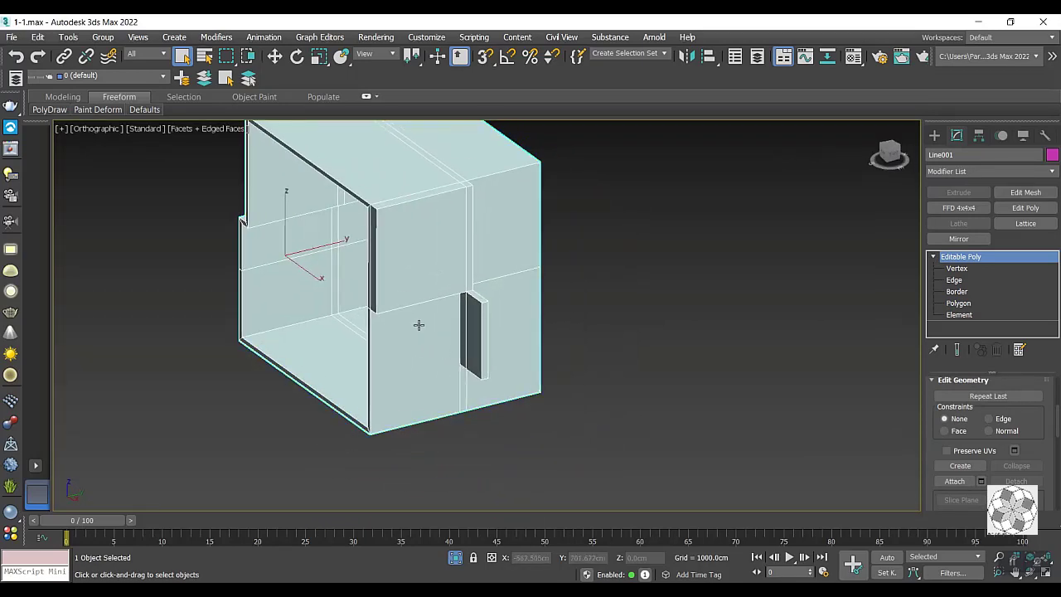
# In the Right view, select Line001's upper-left and lower-left polygons in Polygon mode.
pyautogui.click(896, 157)
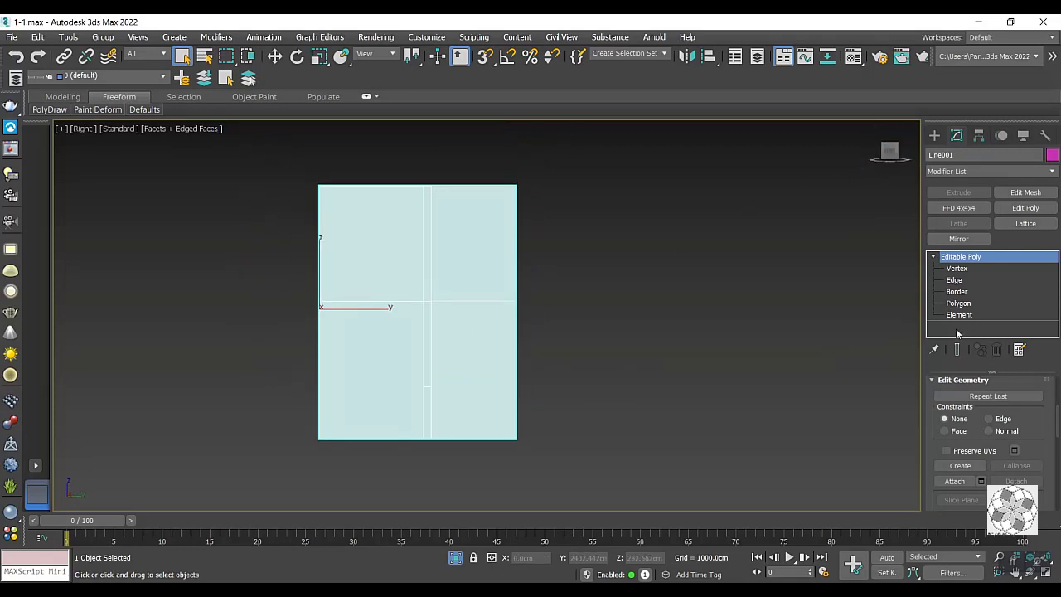
pyautogui.click(958, 303)
pyautogui.click(377, 236)
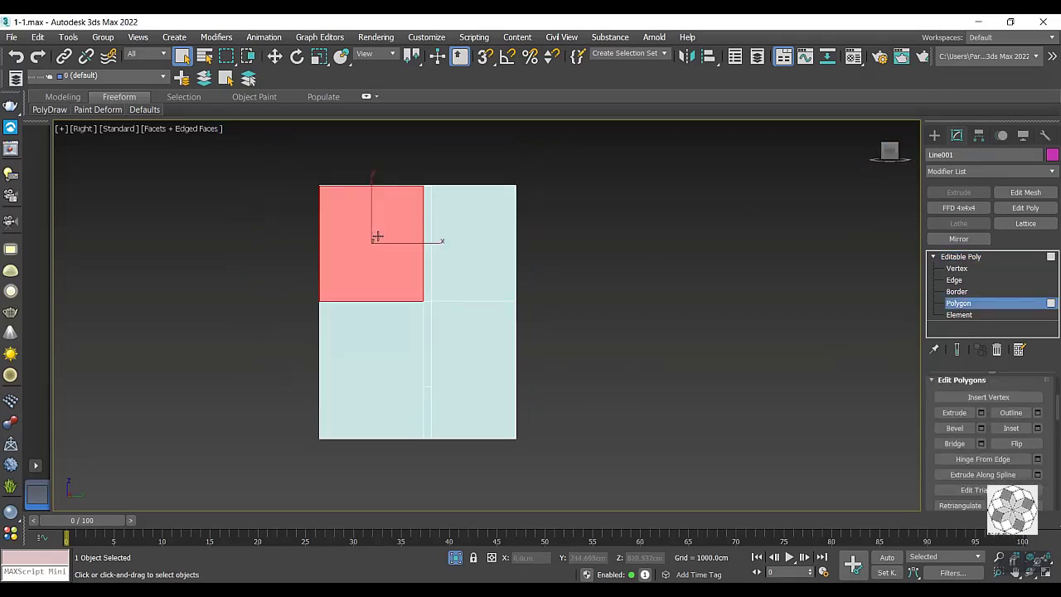
pyautogui.keyDown('ctrl'); pyautogui.click(369, 359); pyautogui.keyUp('ctrl')
pyautogui.keyDown('alt'); pyautogui.moveTo(369, 358); pyautogui.dragTo(807, 240, button='middle'); pyautogui.keyUp('alt')
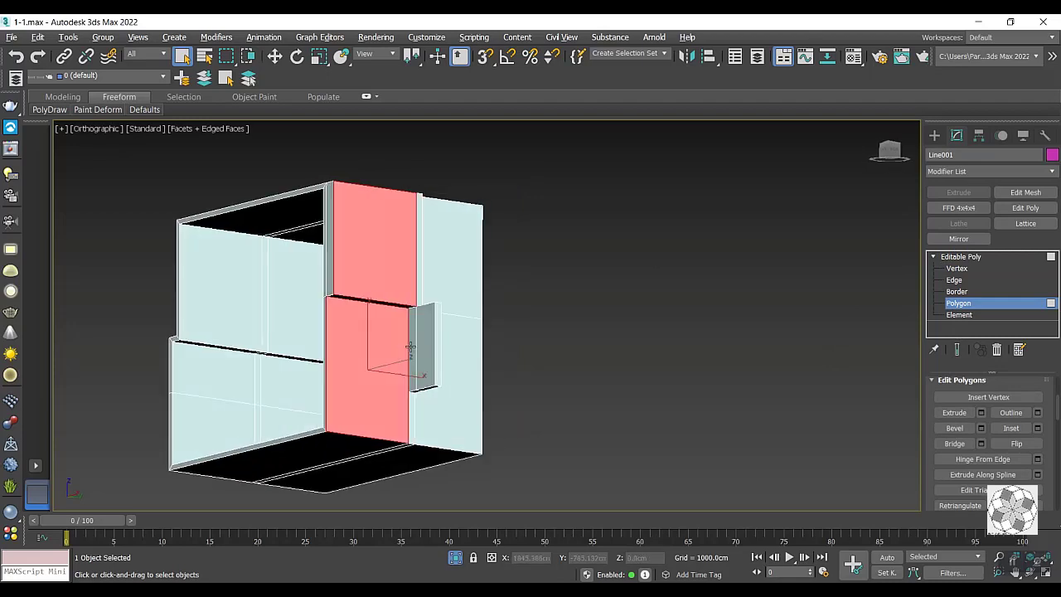
pyautogui.click(891, 154)
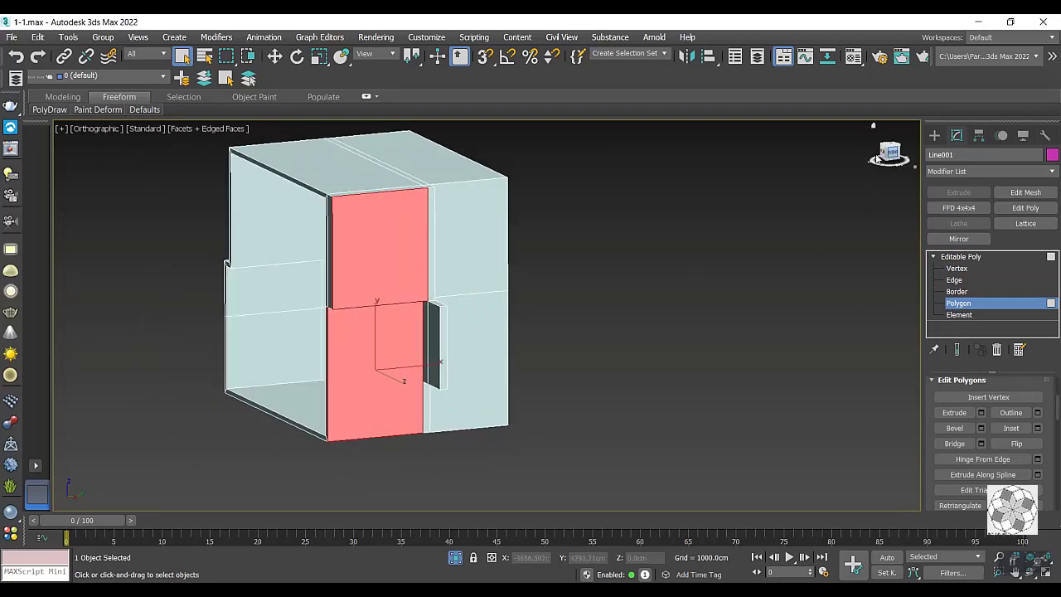
pyautogui.scroll(-2, 982, 428)
pyautogui.scroll(-3, 983, 429)
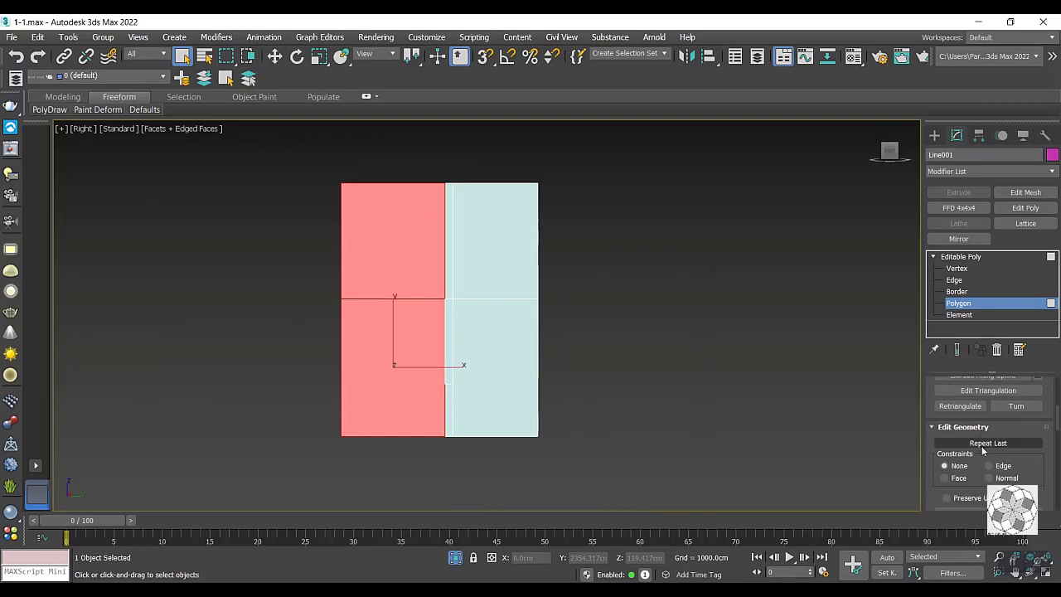
pyautogui.scroll(-2, 982, 429)
# Position a Slice Plane across the selected faces and make a vertical cut.
pyautogui.click(962, 481)
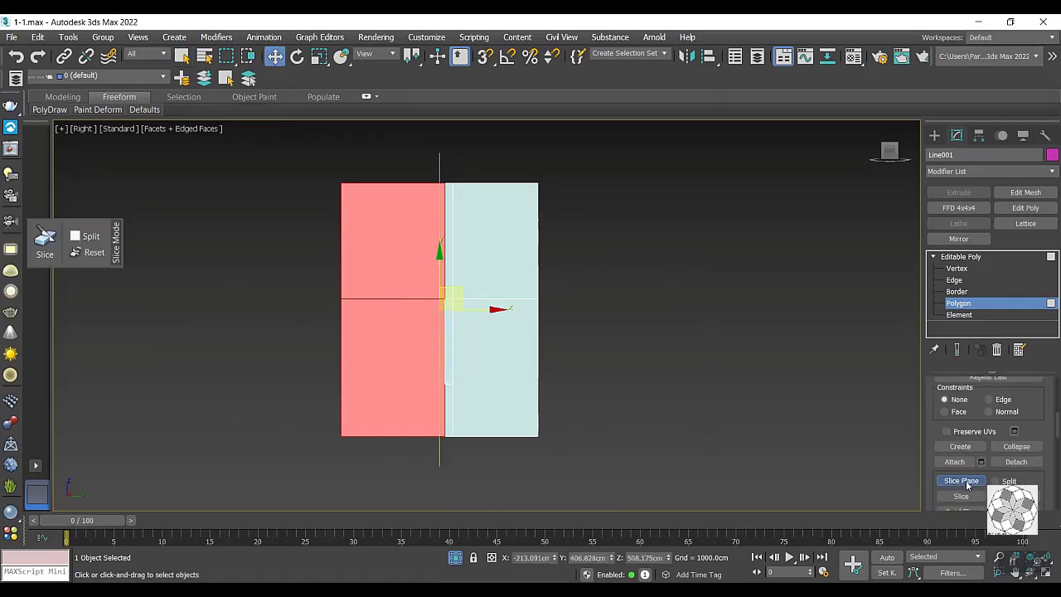
pyautogui.scroll(2, 405, 334)
pyautogui.moveTo(493, 301); pyautogui.dragTo(473, 309)
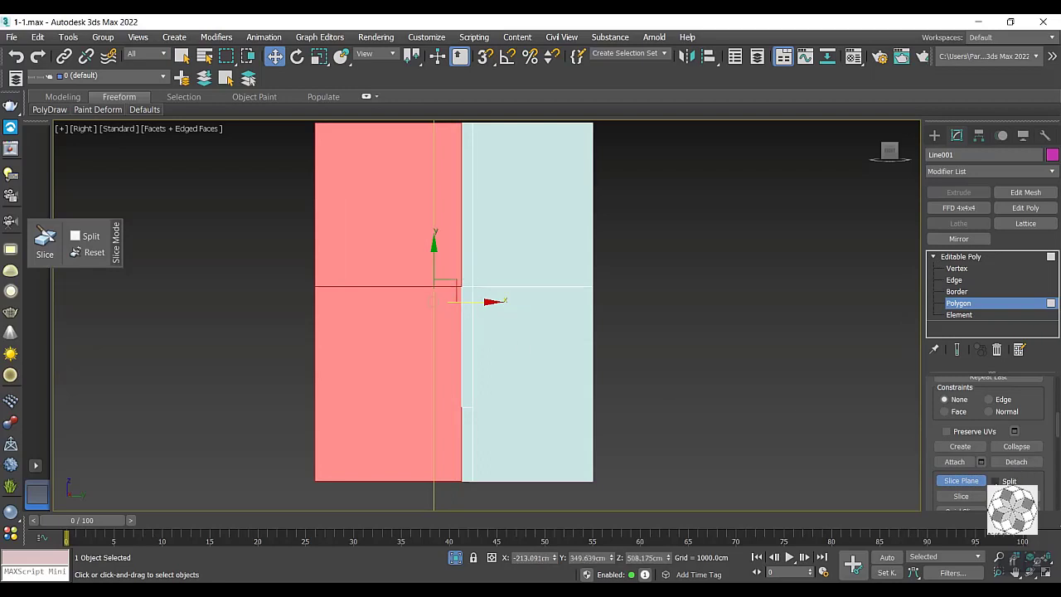
pyautogui.moveTo(470, 305); pyautogui.dragTo(381, 346)
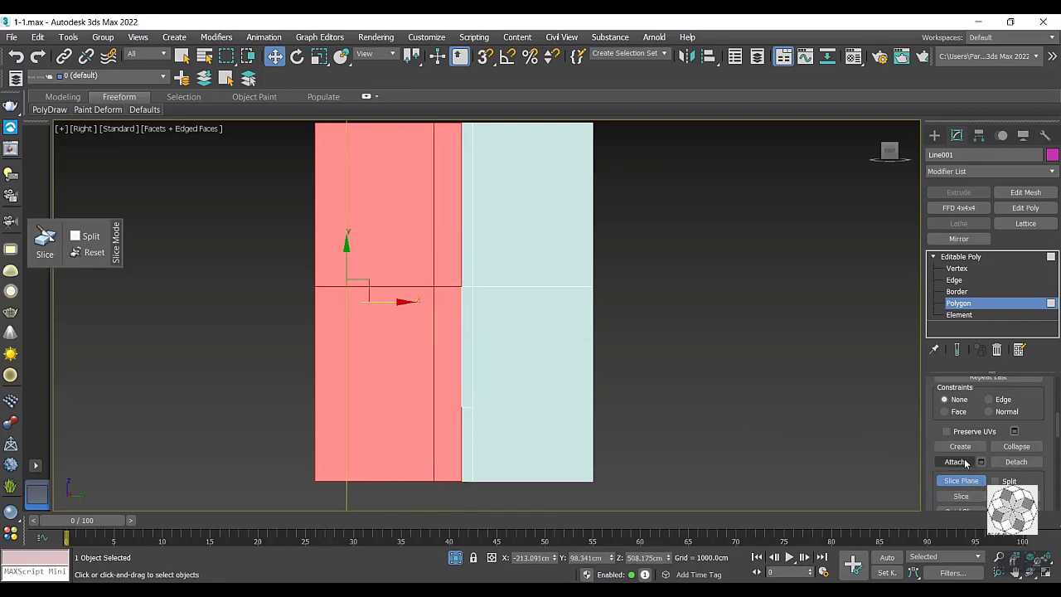
pyautogui.click(965, 483)
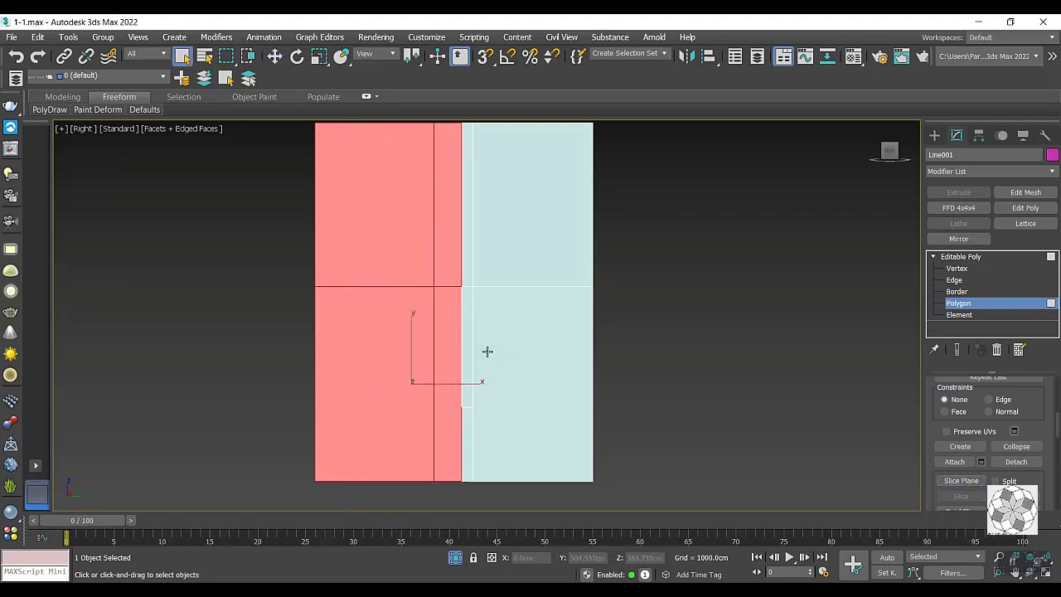
pyautogui.scroll(-3, 441, 357)
pyautogui.moveTo(424, 356)
pyautogui.mouseDown(button='middle')
pyautogui.moveTo(441, 386)
pyautogui.moveTo(444, 350)
pyautogui.mouseUp(button='middle')
pyautogui.press('super')
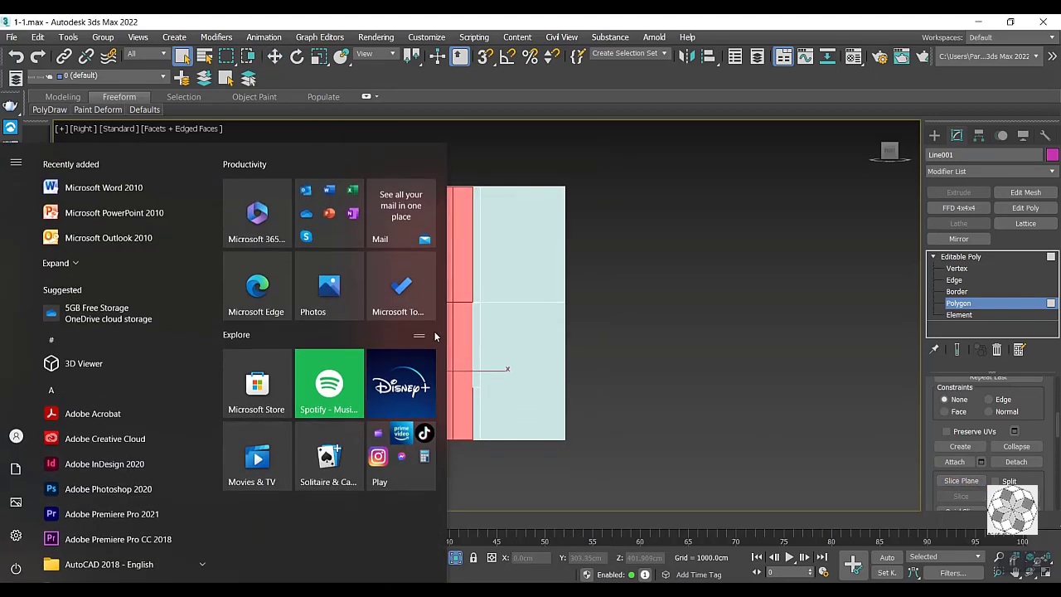
pyautogui.press('Escape')
pyautogui.keyDown('alt'); pyautogui.moveTo(519, 322); pyautogui.dragTo(506, 340, button='middle'); pyautogui.keyUp('alt')
pyautogui.click(891, 156)
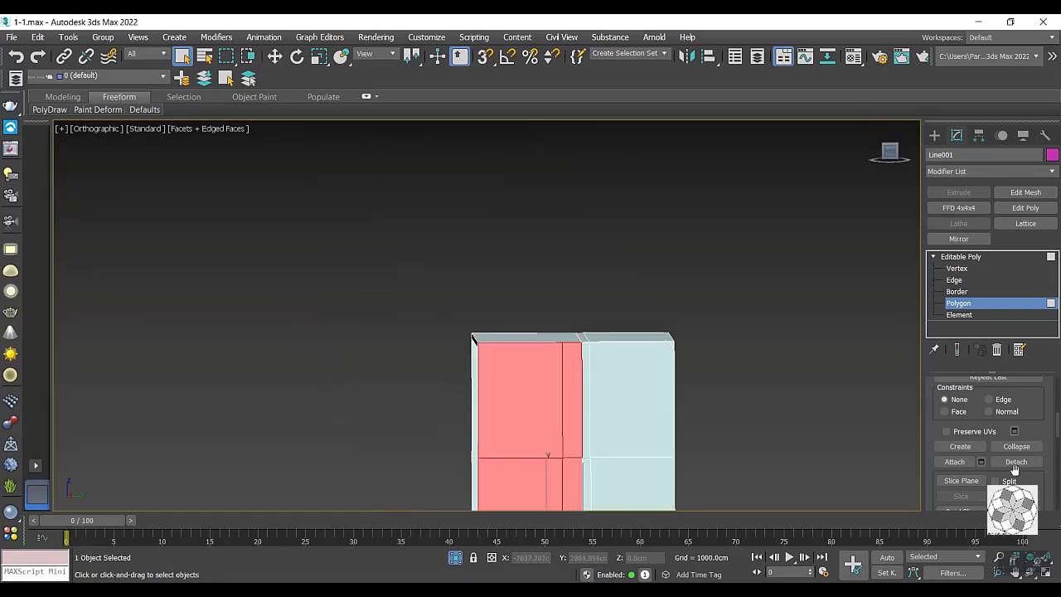
pyautogui.click(961, 481)
pyautogui.moveTo(670, 449); pyautogui.dragTo(563, 353, button='middle')
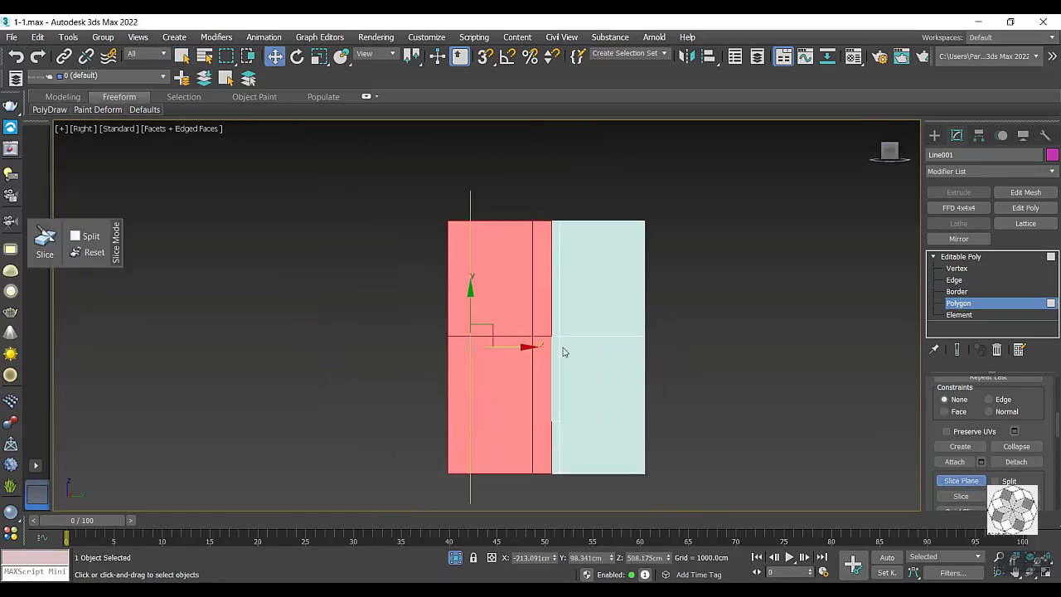
pyautogui.click(966, 496)
# With Angle Snap on, turn the slice plane horizontal and cut the faces at two heights.
pyautogui.moveTo(509, 348)
pyautogui.mouseDown()
pyautogui.moveTo(575, 351)
pyautogui.moveTo(541, 347)
pyautogui.mouseUp()
pyautogui.click(297, 56)
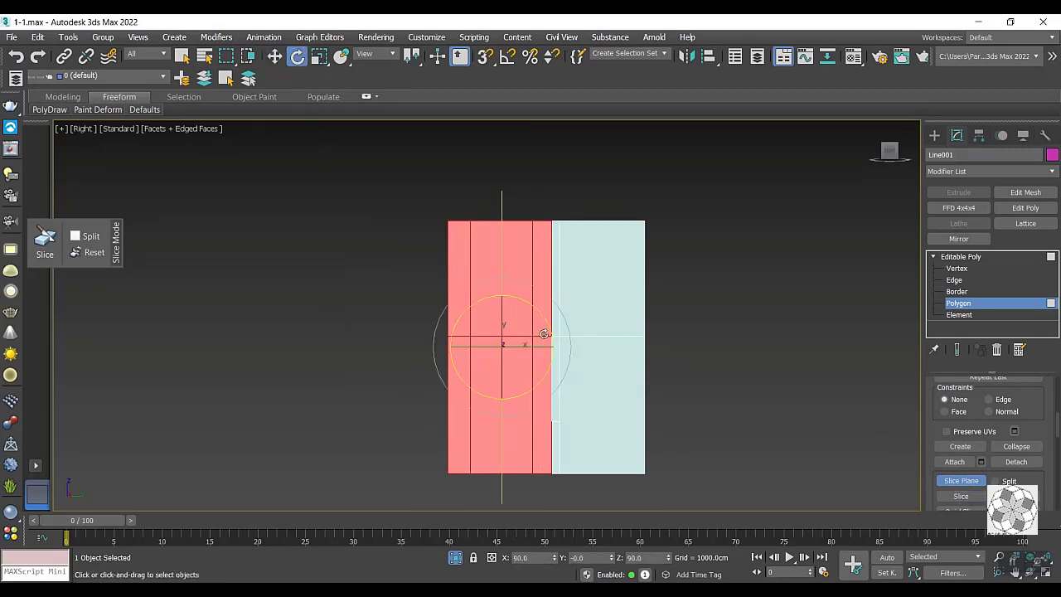
pyautogui.click(508, 58)
pyautogui.moveTo(542, 318)
pyautogui.mouseDown()
pyautogui.moveTo(512, 266)
pyautogui.moveTo(513, 279)
pyautogui.mouseUp()
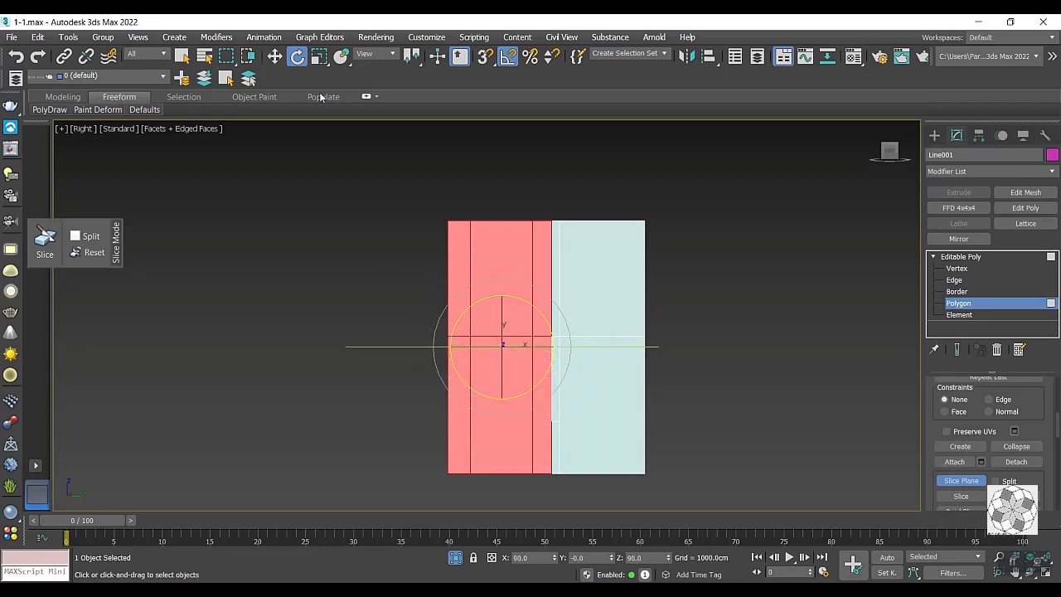
pyautogui.click(274, 56)
pyautogui.moveTo(501, 305); pyautogui.dragTo(504, 318)
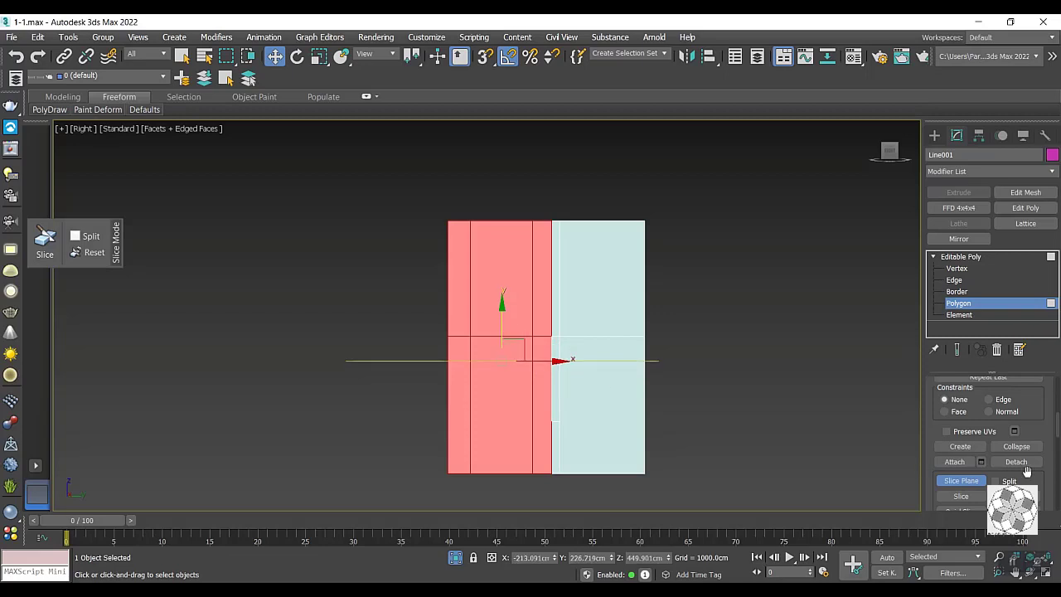
pyautogui.moveTo(510, 334)
pyautogui.mouseDown()
pyautogui.moveTo(508, 391)
pyautogui.moveTo(503, 270)
pyautogui.mouseUp()
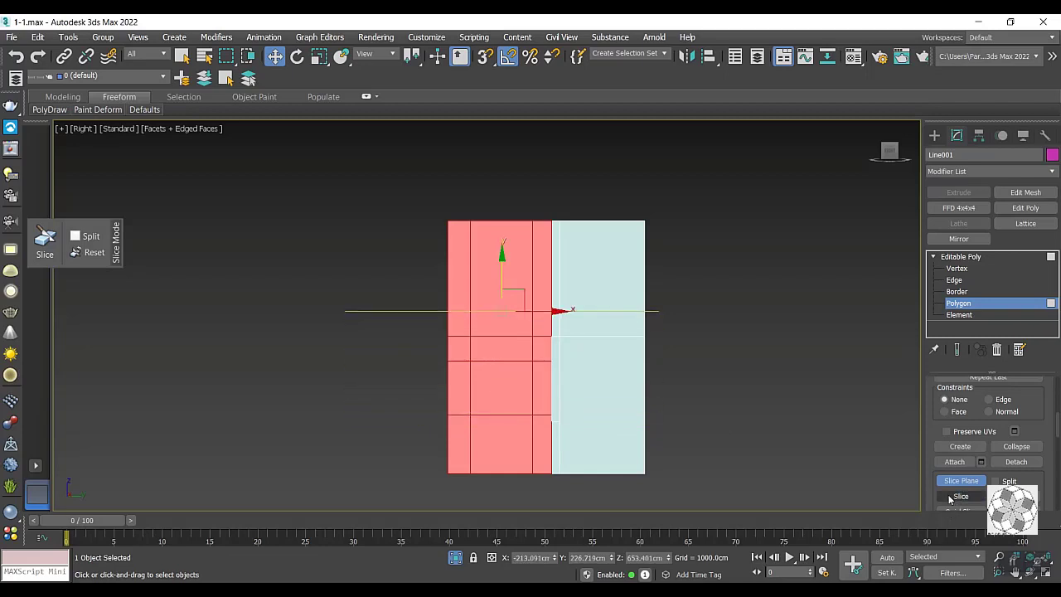
pyautogui.click(975, 496)
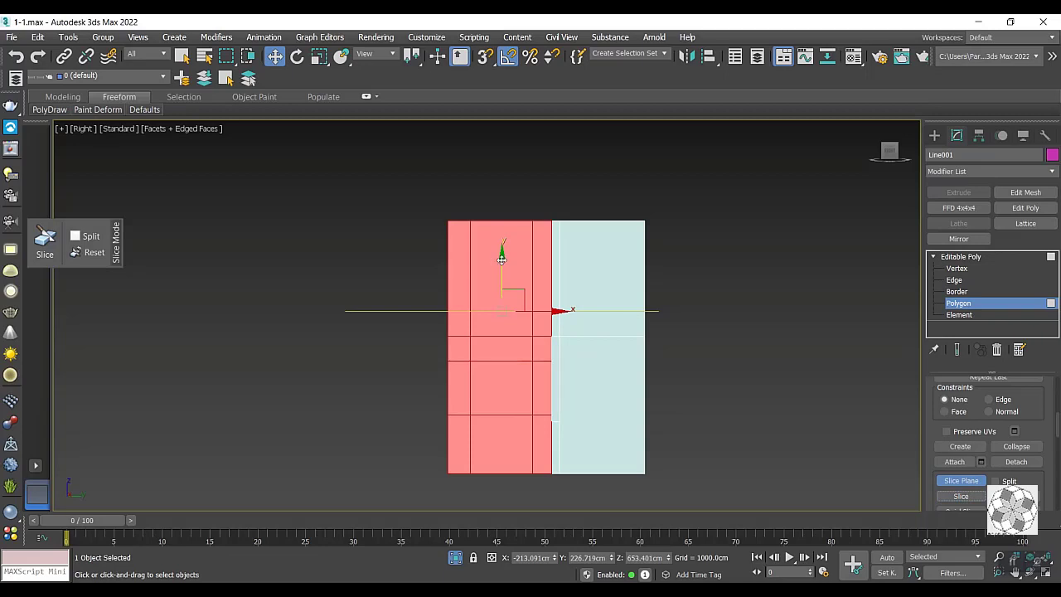
pyautogui.moveTo(502, 260); pyautogui.dragTo(500, 194)
pyautogui.click(962, 496)
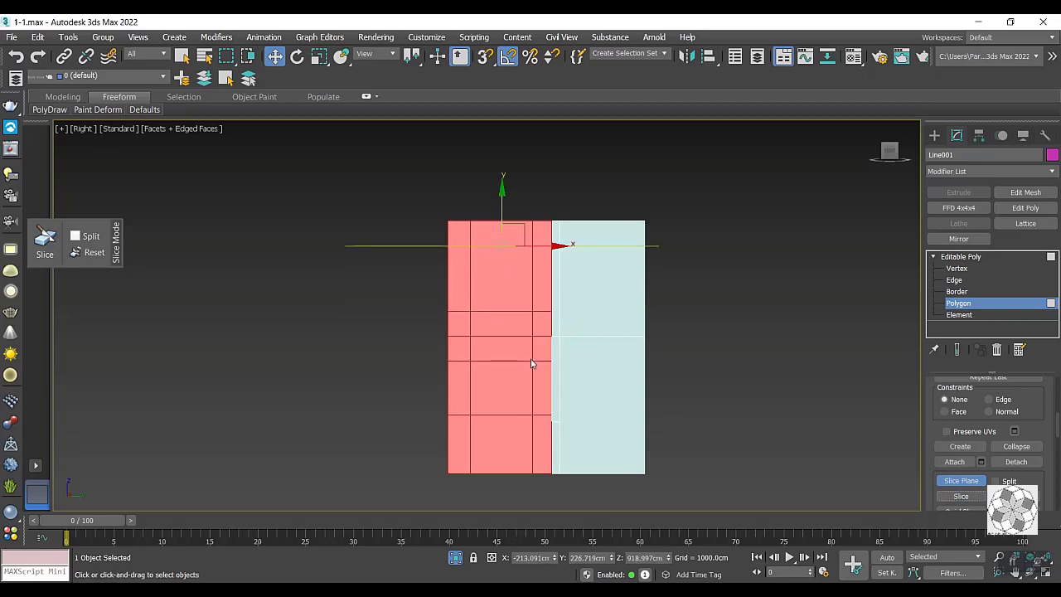
pyautogui.keyDown('alt'); pyautogui.moveTo(531, 365); pyautogui.dragTo(561, 394, button='middle'); pyautogui.keyUp('alt')
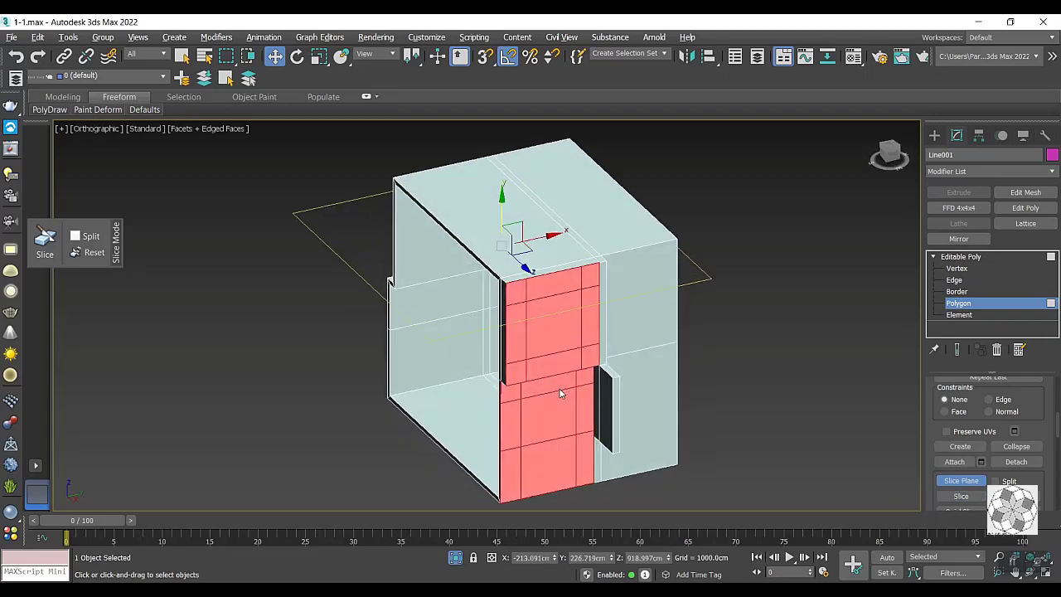
# End Isolate to show the whole villa, turn off Slice Plane, and zoom in on the balcony facade.
pyautogui.rightClick(545, 350)
pyautogui.click(581, 273)
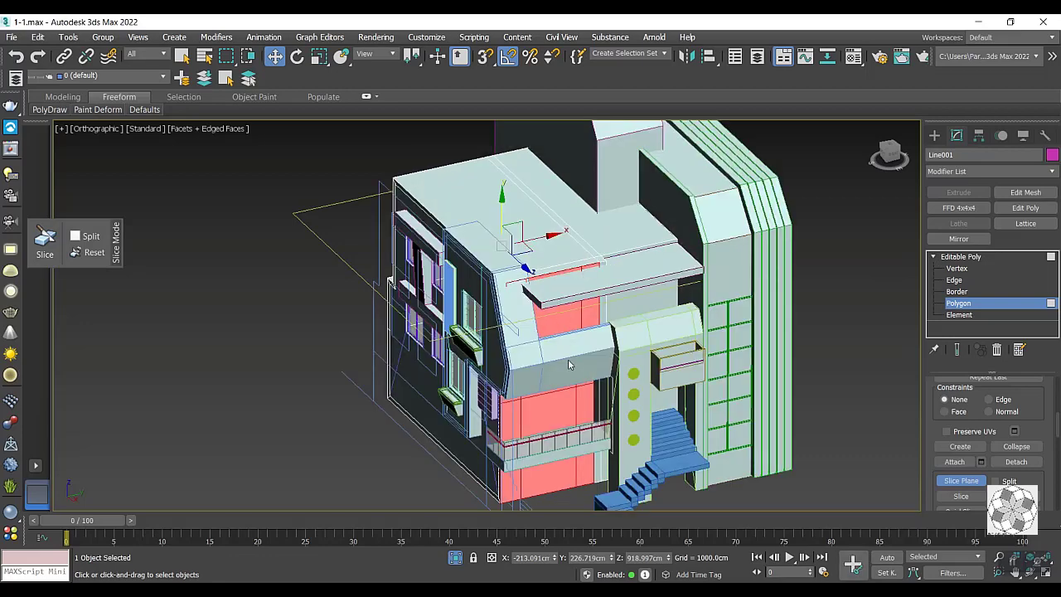
pyautogui.rightClick(568, 365)
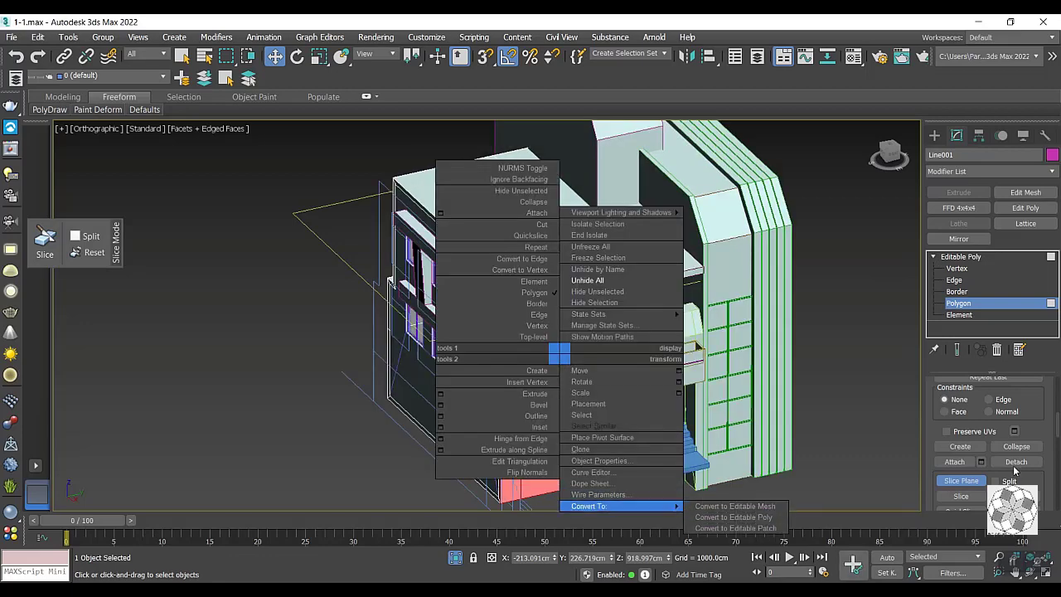
pyautogui.click(969, 485)
pyautogui.moveTo(581, 373)
pyautogui.keyDown('alt'); pyautogui.mouseDown(button='middle')
pyautogui.moveTo(612, 421)
pyautogui.moveTo(619, 415)
pyautogui.mouseUp(button='middle'); pyautogui.keyUp('alt')
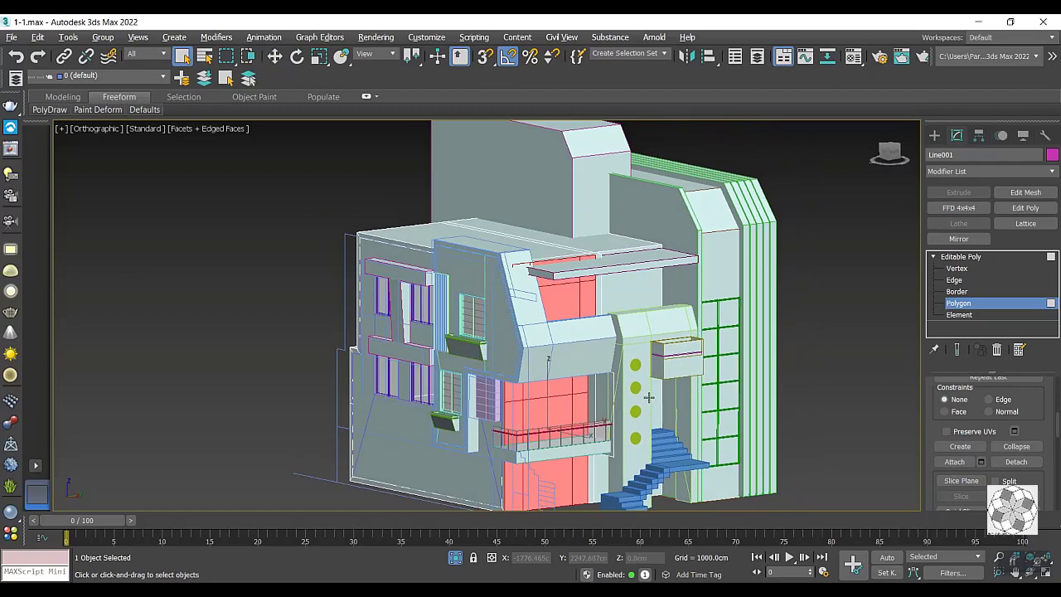
pyautogui.scroll(2, 543, 439)
pyautogui.scroll(2, 540, 437)
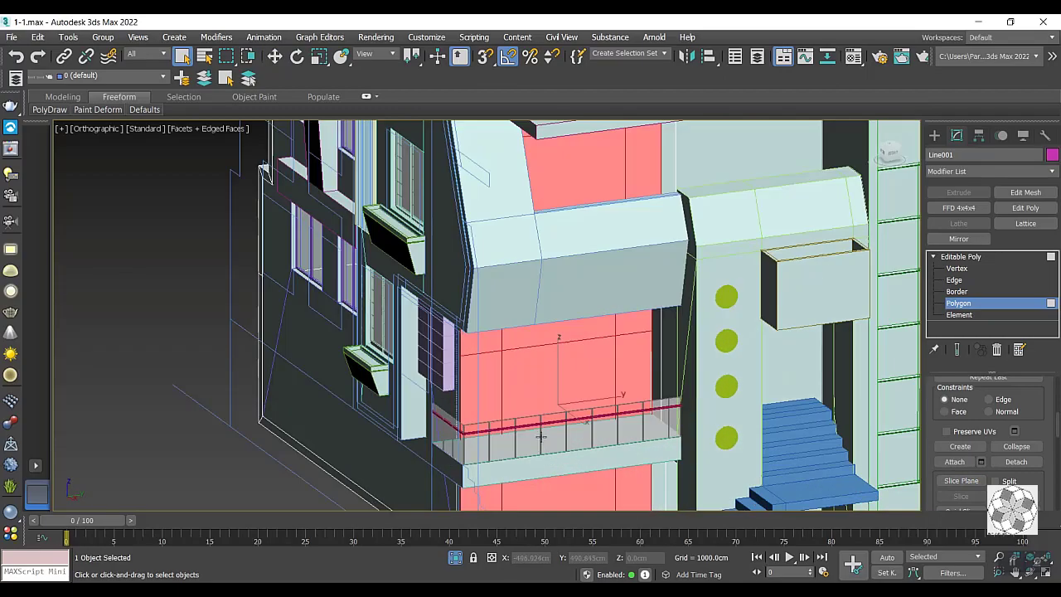
# Select the wall face above the balcony, inset it 7.622cm and extrude it -8.662cm.
pyautogui.click(556, 377)
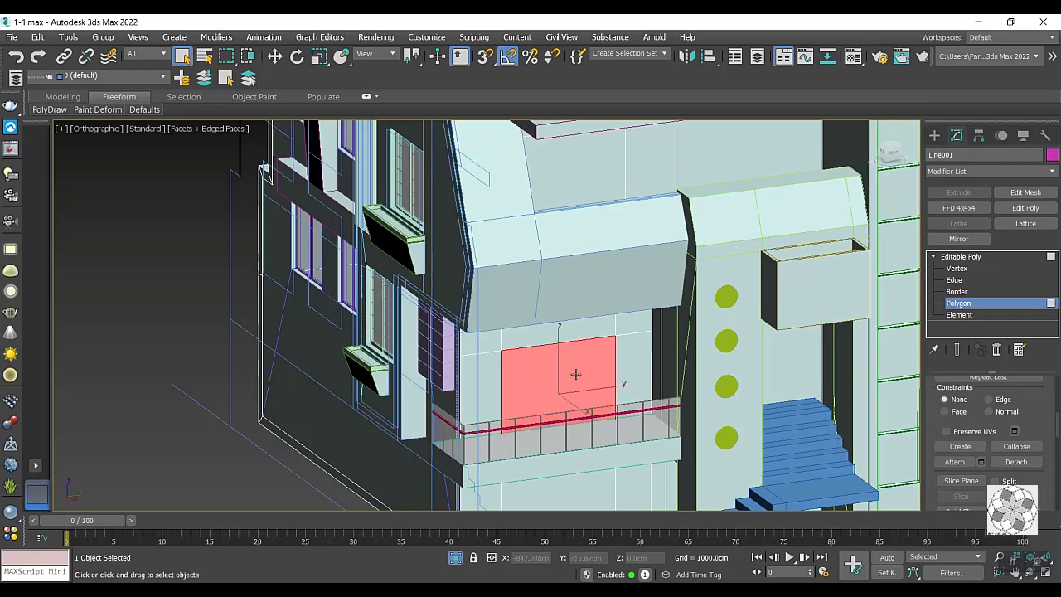
pyautogui.scroll(2, 698, 404)
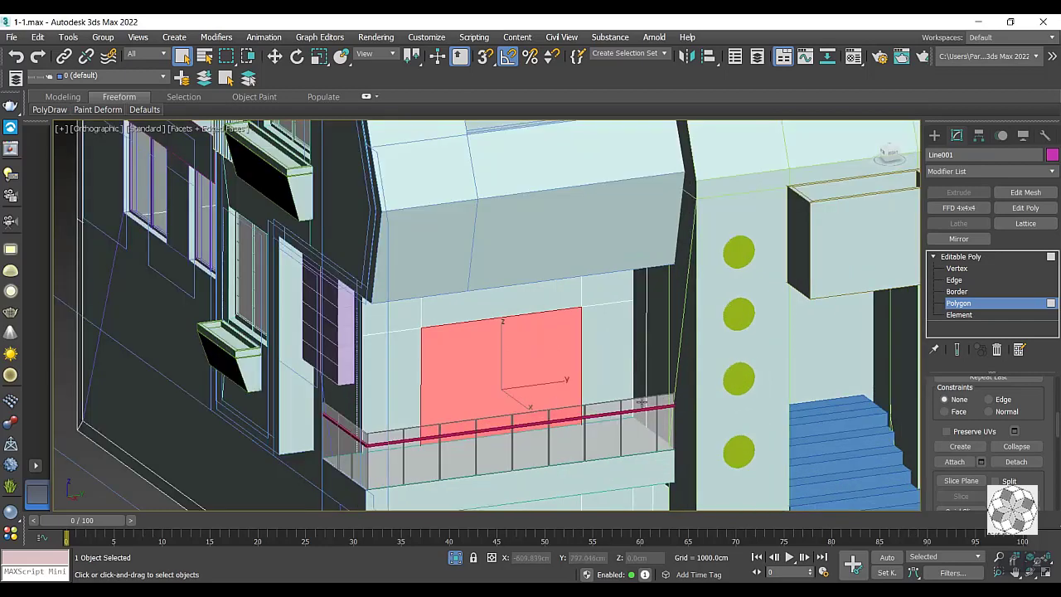
pyautogui.scroll(-2, 488, 372)
pyautogui.scroll(2, 495, 356)
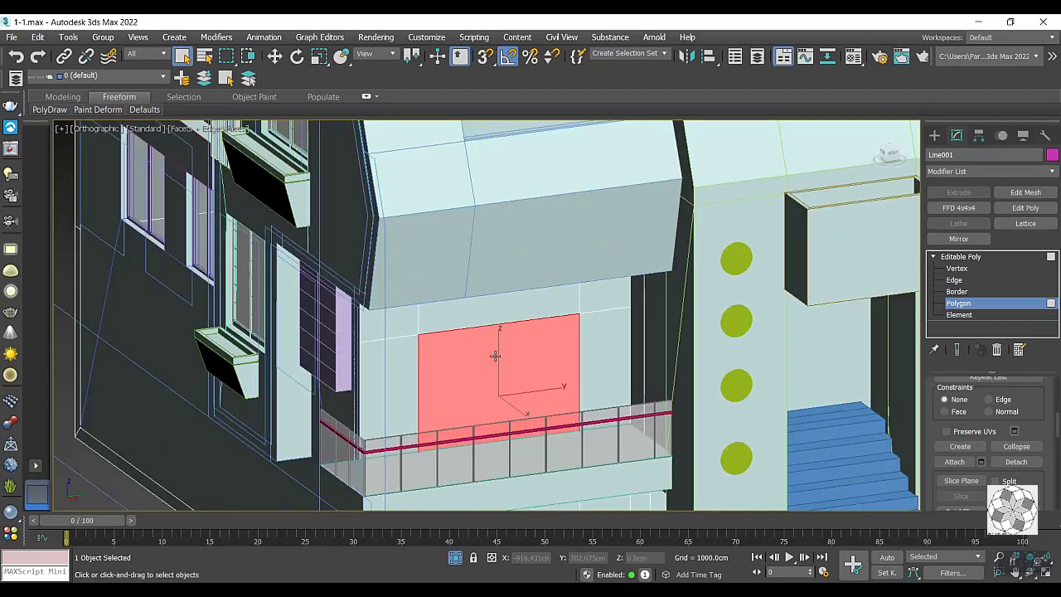
pyautogui.scroll(-2, 495, 355)
pyautogui.scroll(-2, 1001, 454)
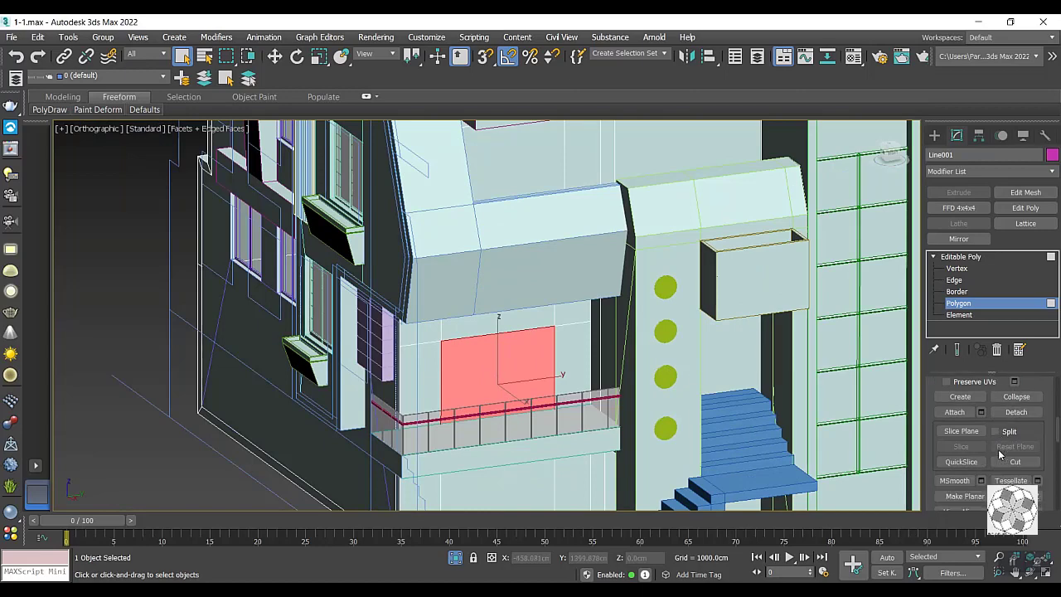
pyautogui.scroll(2, 1008, 452)
pyautogui.scroll(3, 1010, 454)
pyautogui.scroll(3, 1013, 458)
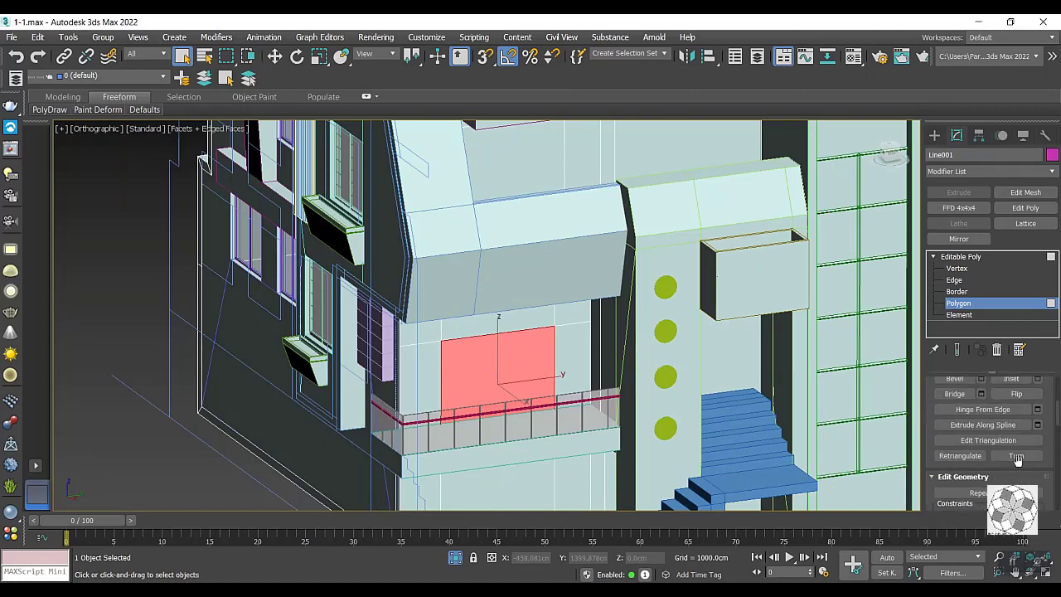
pyautogui.scroll(3, 1019, 463)
pyautogui.click(1038, 461)
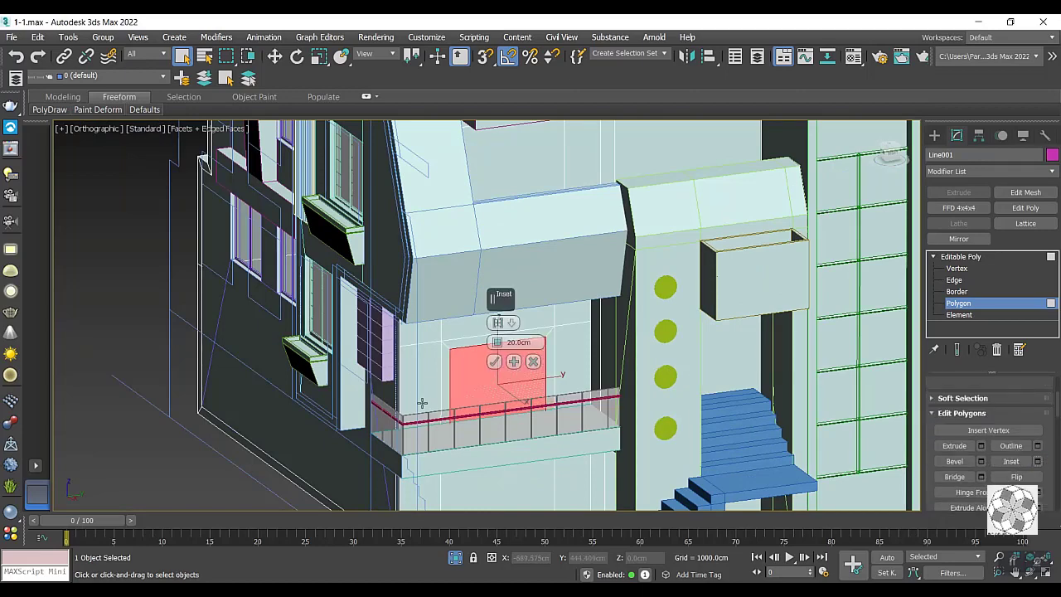
pyautogui.scroll(2, 432, 373)
pyautogui.moveTo(495, 348); pyautogui.dragTo(496, 358)
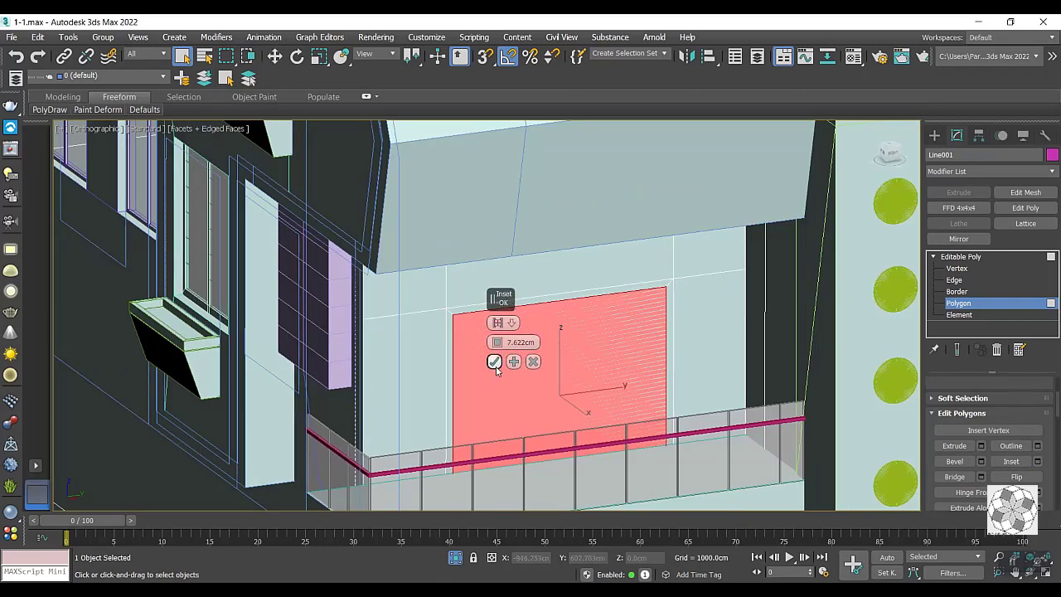
pyautogui.click(495, 362)
pyautogui.click(980, 446)
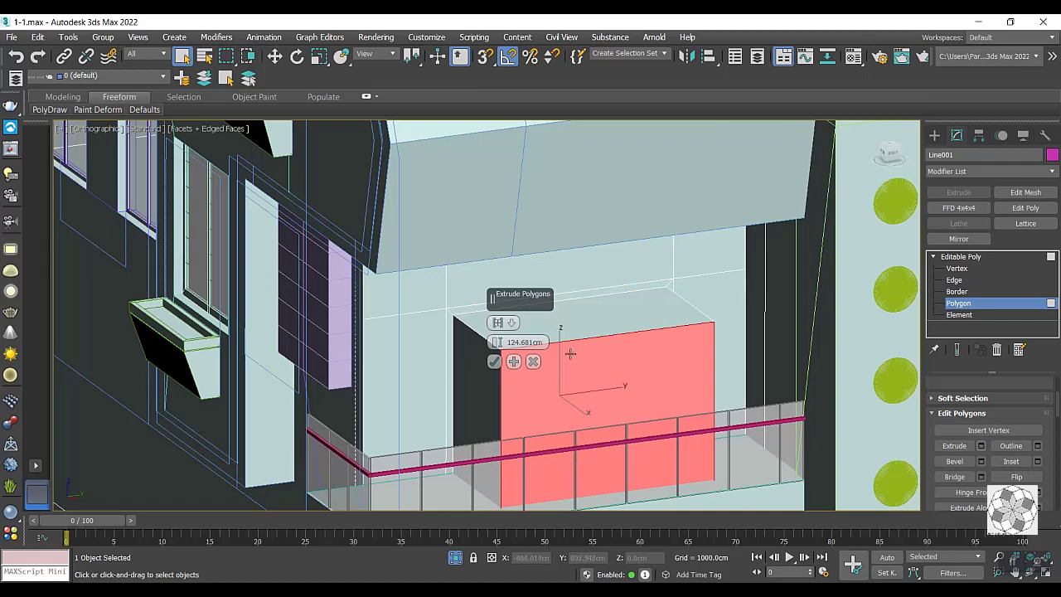
pyautogui.moveTo(496, 343); pyautogui.dragTo(447, 473)
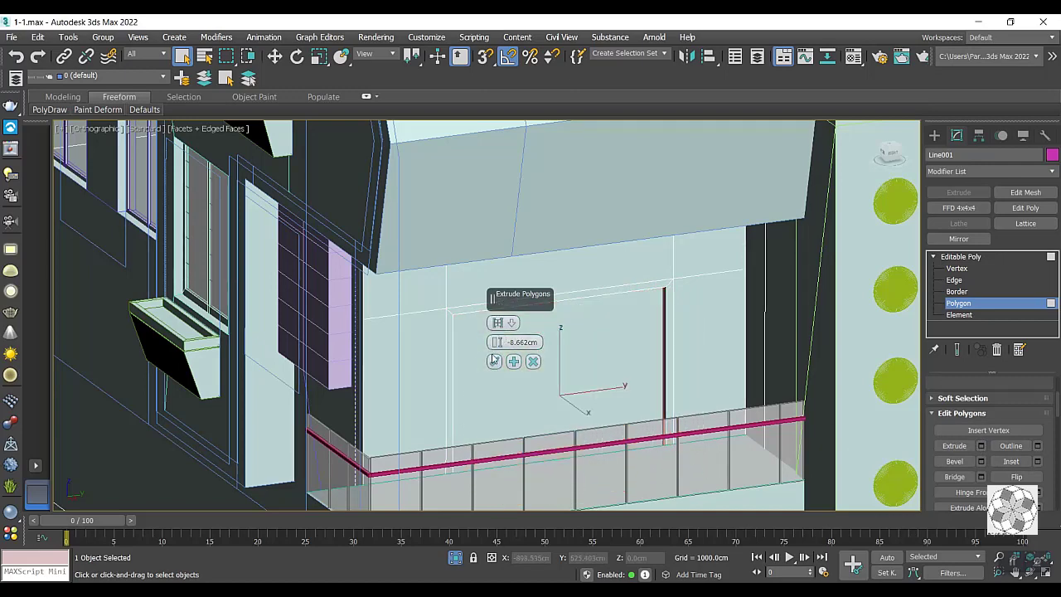
pyautogui.click(495, 362)
# Repeat the 7.622cm inset and -8.662cm extrusion twice more to deepen the stepped recess.
pyautogui.click(1038, 462)
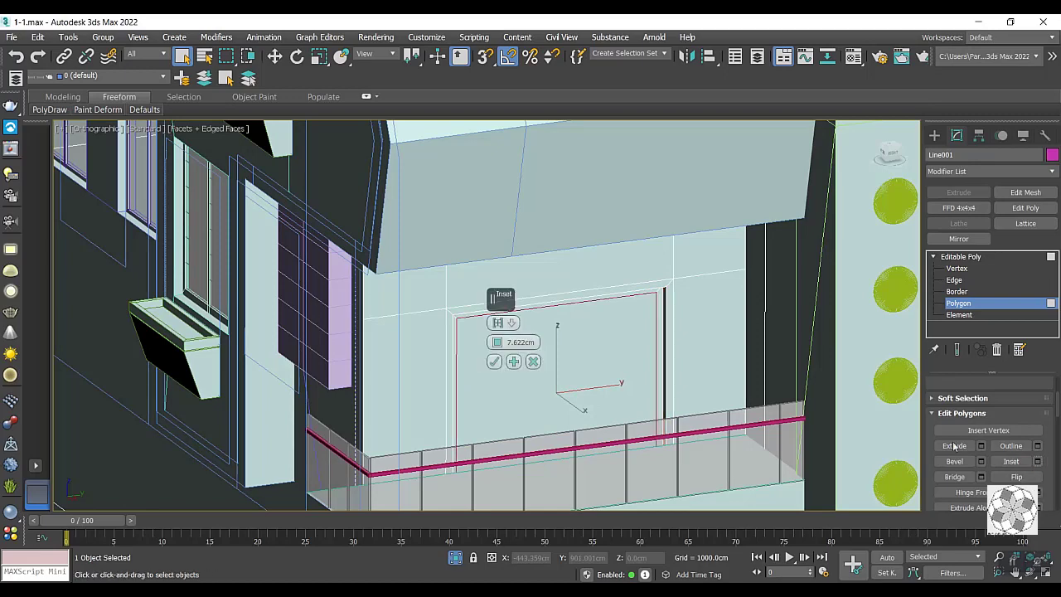
pyautogui.click(494, 363)
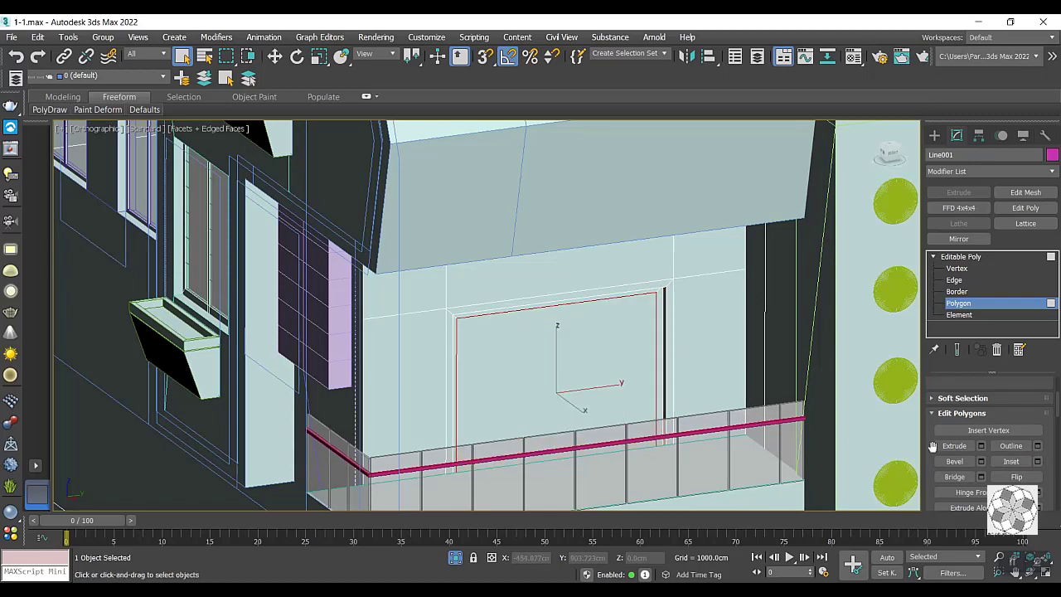
pyautogui.click(979, 447)
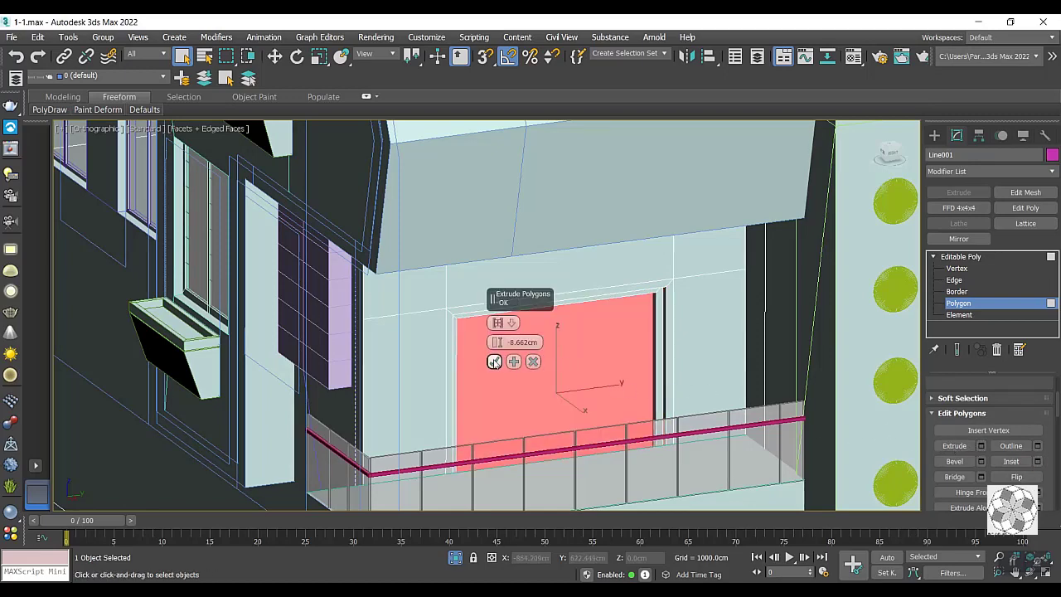
pyautogui.click(494, 362)
pyautogui.click(1038, 461)
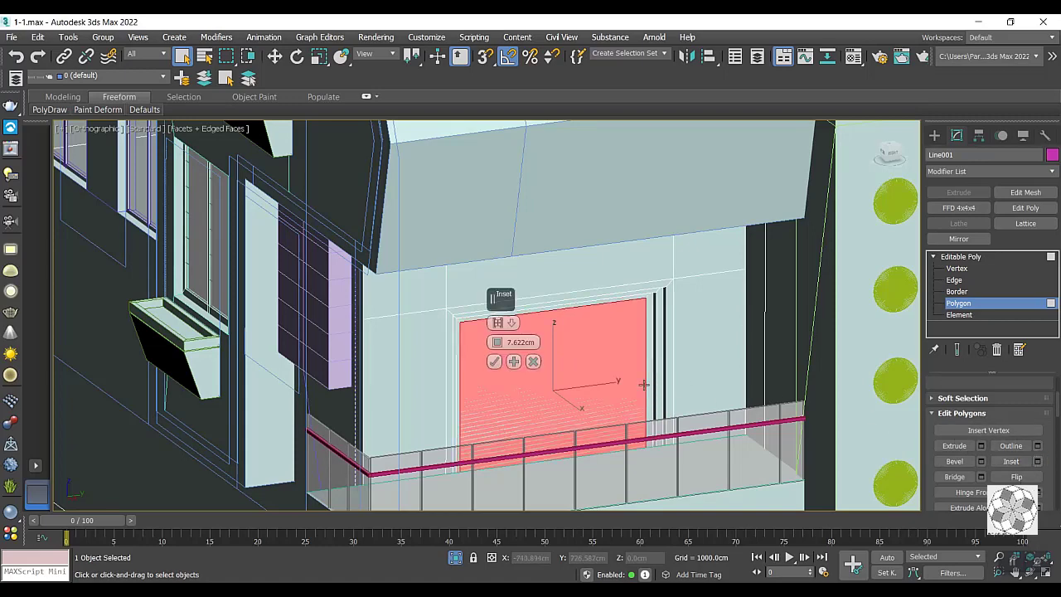
pyautogui.click(496, 362)
pyautogui.click(980, 446)
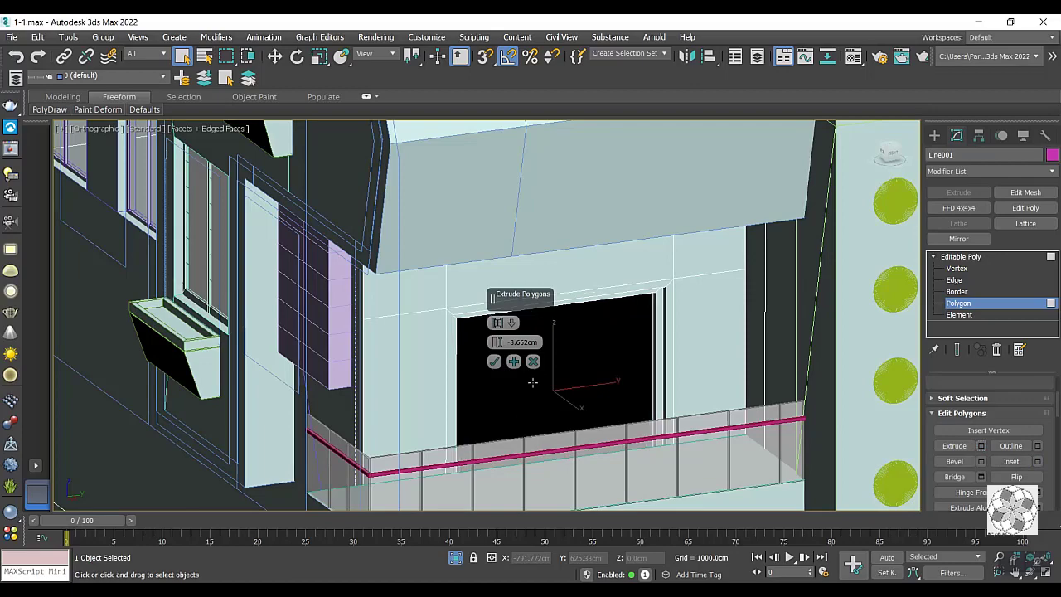
pyautogui.click(495, 362)
# Select the upper wall face under the top slab and apply inset and extrude to it twice.
pyautogui.scroll(-5, 522, 373)
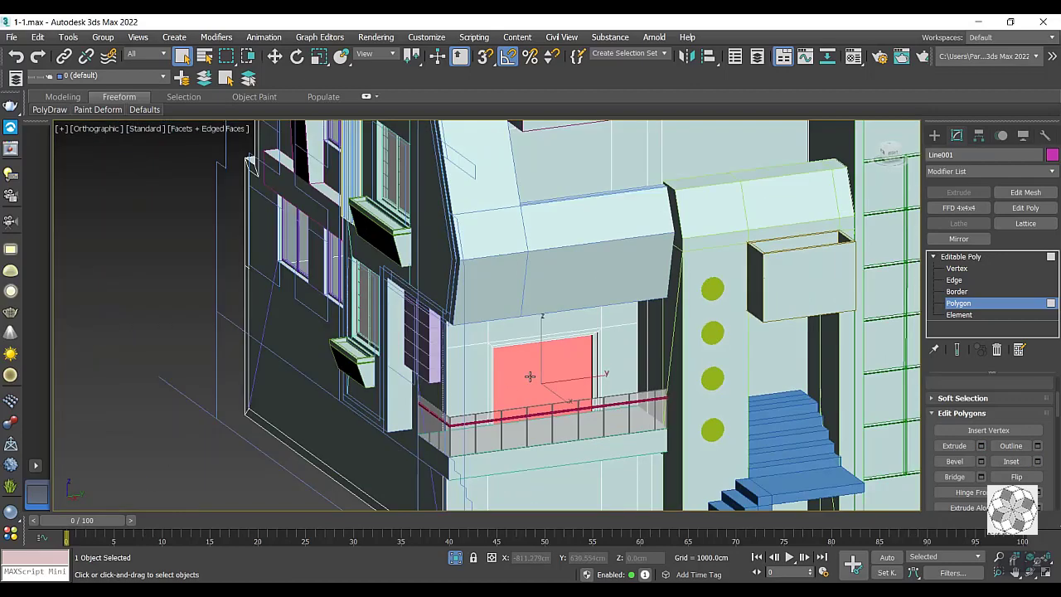
pyautogui.click(716, 444)
pyautogui.scroll(-4, 687, 428)
pyautogui.scroll(8, 604, 305)
pyautogui.click(586, 267)
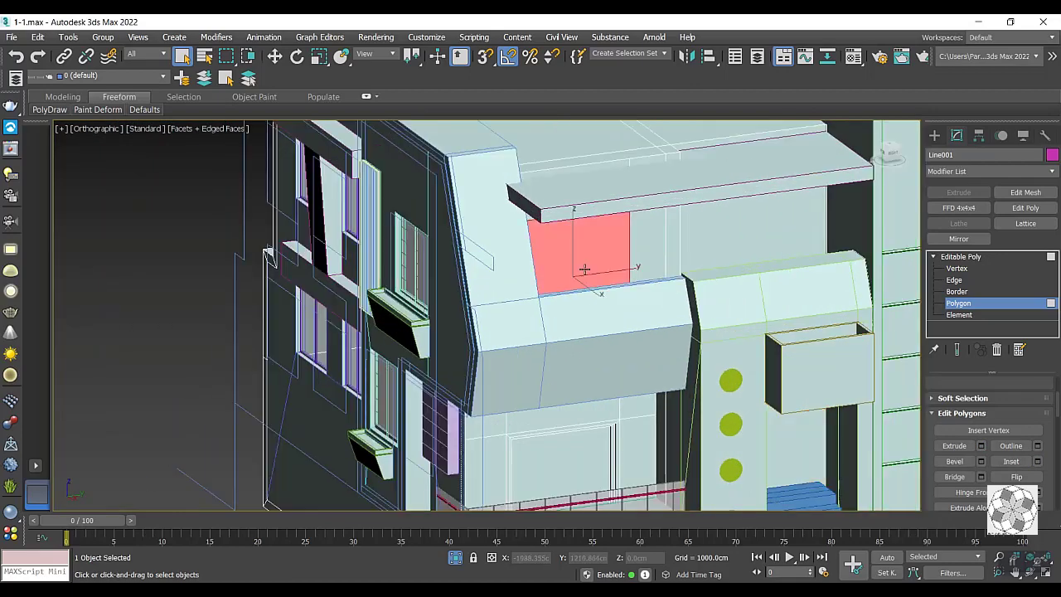
pyautogui.click(1038, 461)
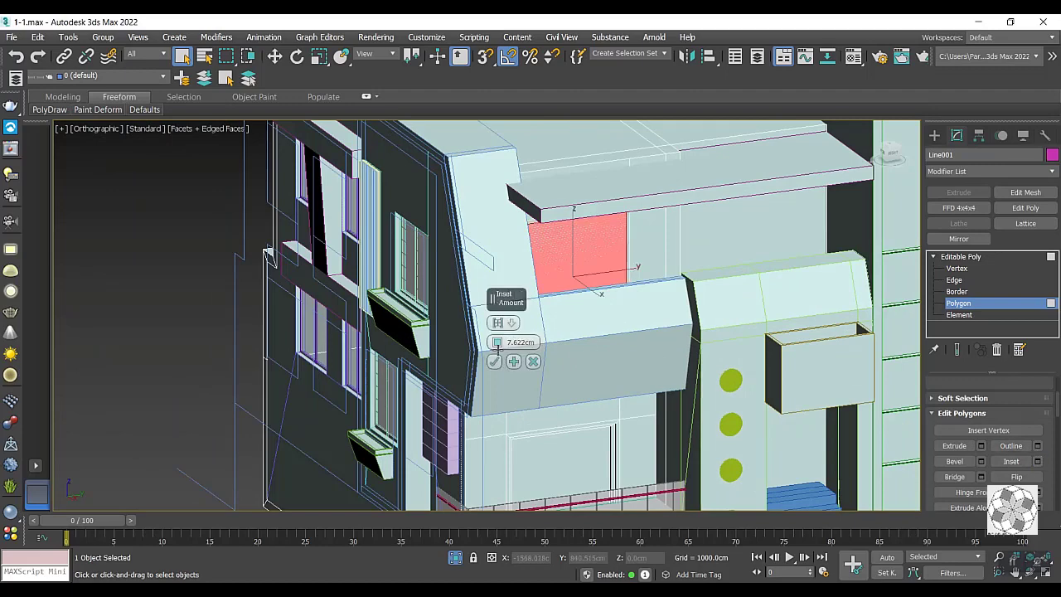
pyautogui.click(494, 361)
pyautogui.click(982, 446)
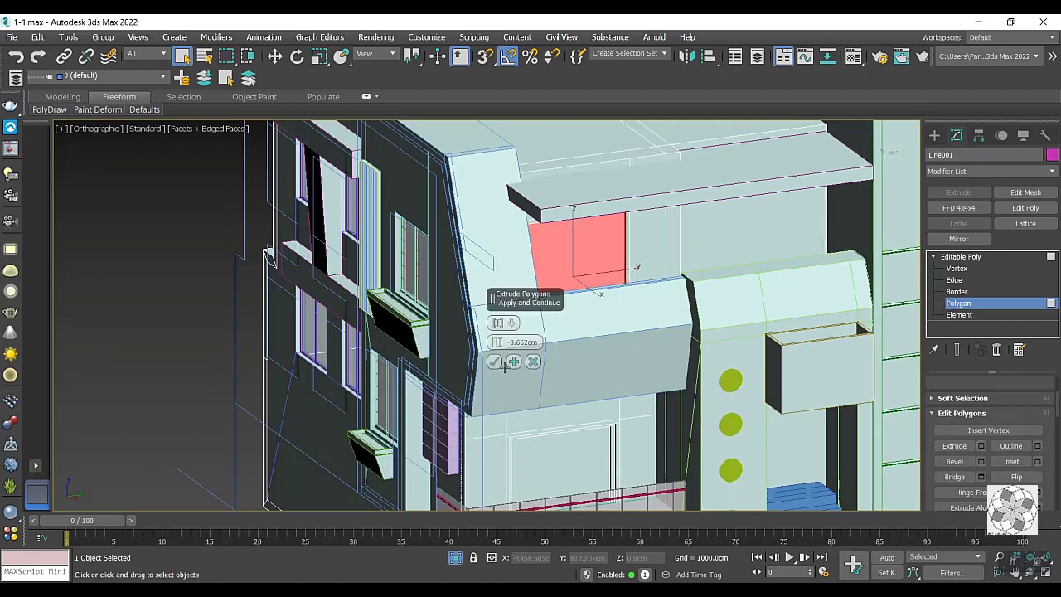
pyautogui.click(491, 363)
pyautogui.click(1038, 464)
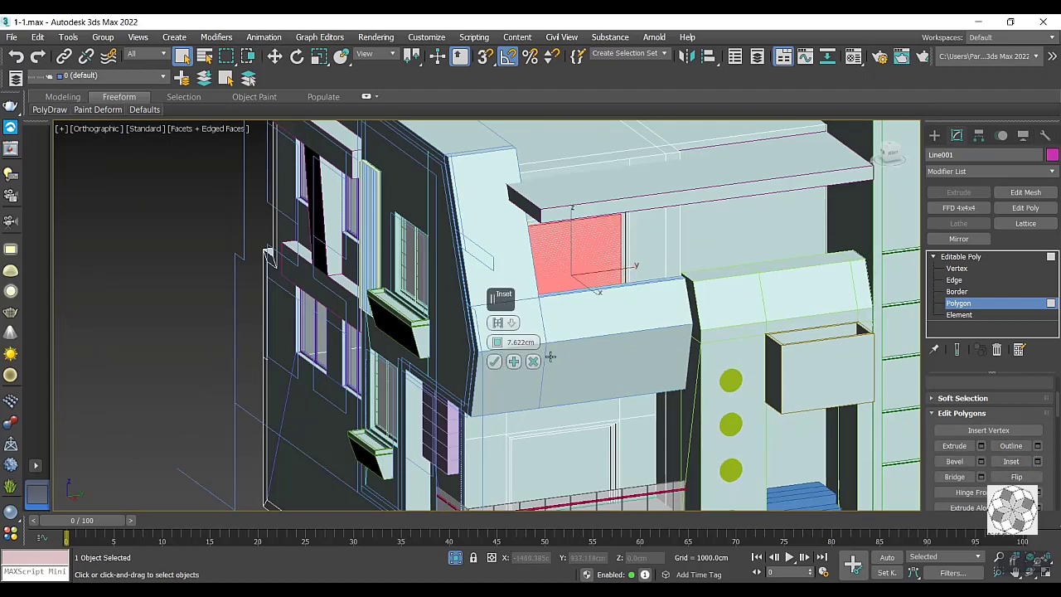
pyautogui.click(497, 363)
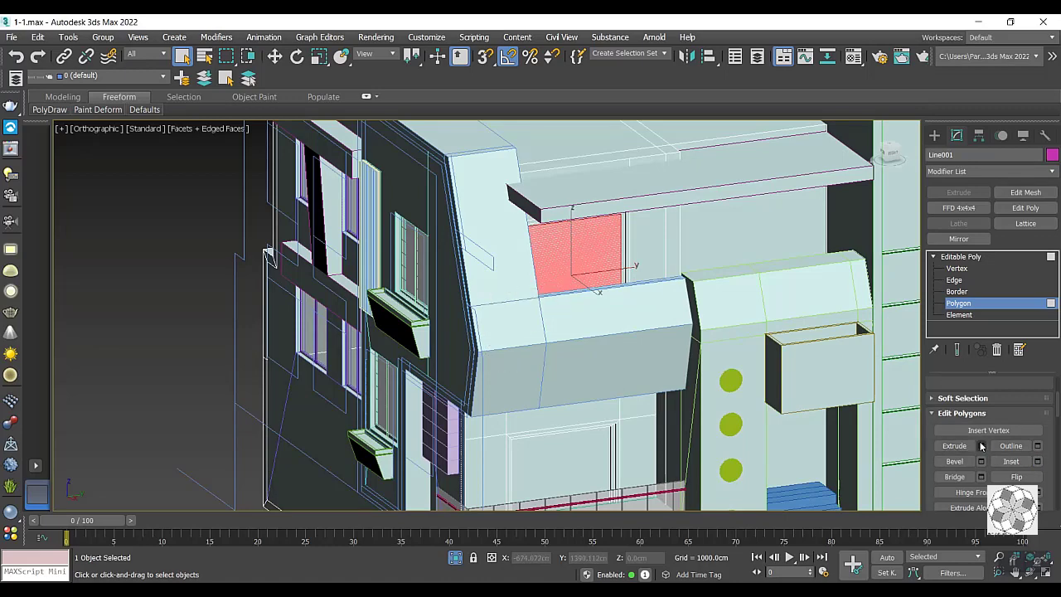
pyautogui.click(982, 446)
pyautogui.click(493, 363)
# Select the neighbouring wall face to the right and orbit to view the building from below.
pyautogui.scroll(-4, 531, 374)
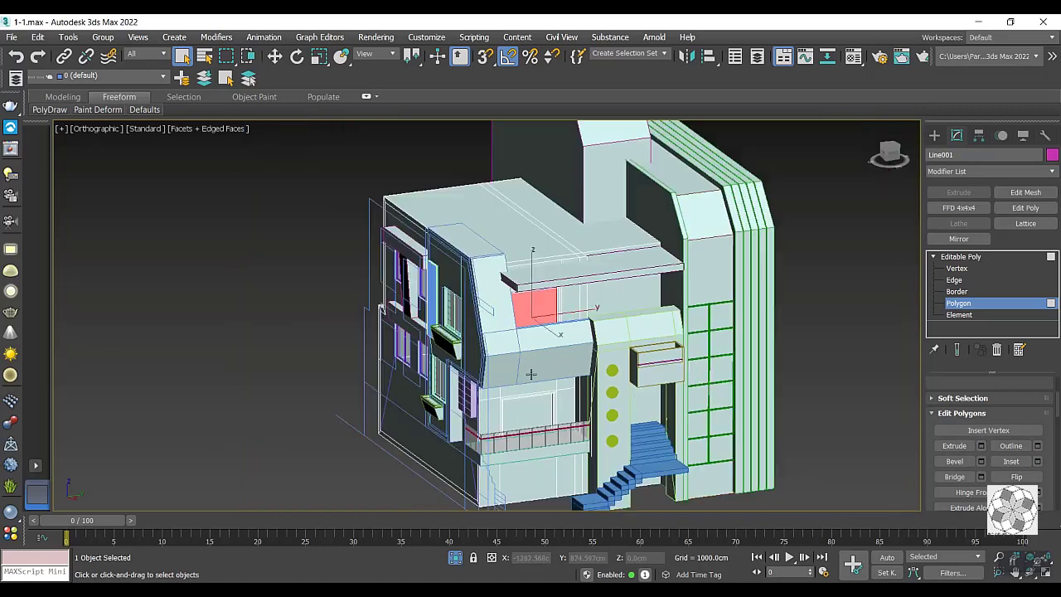
pyautogui.scroll(4, 545, 326)
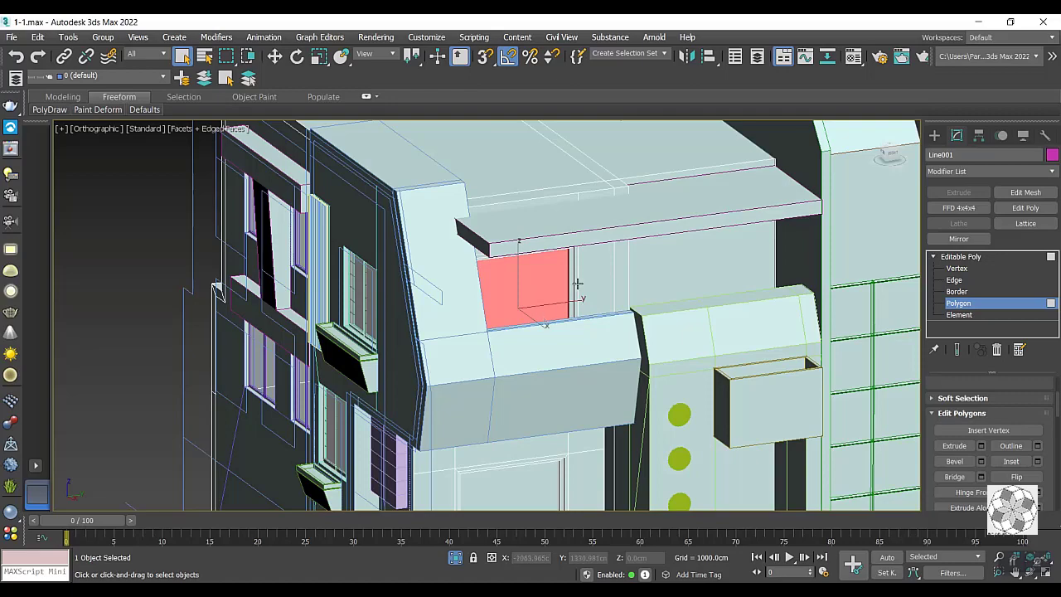
pyautogui.click(646, 278)
pyautogui.scroll(-4, 651, 277)
pyautogui.scroll(4, 690, 278)
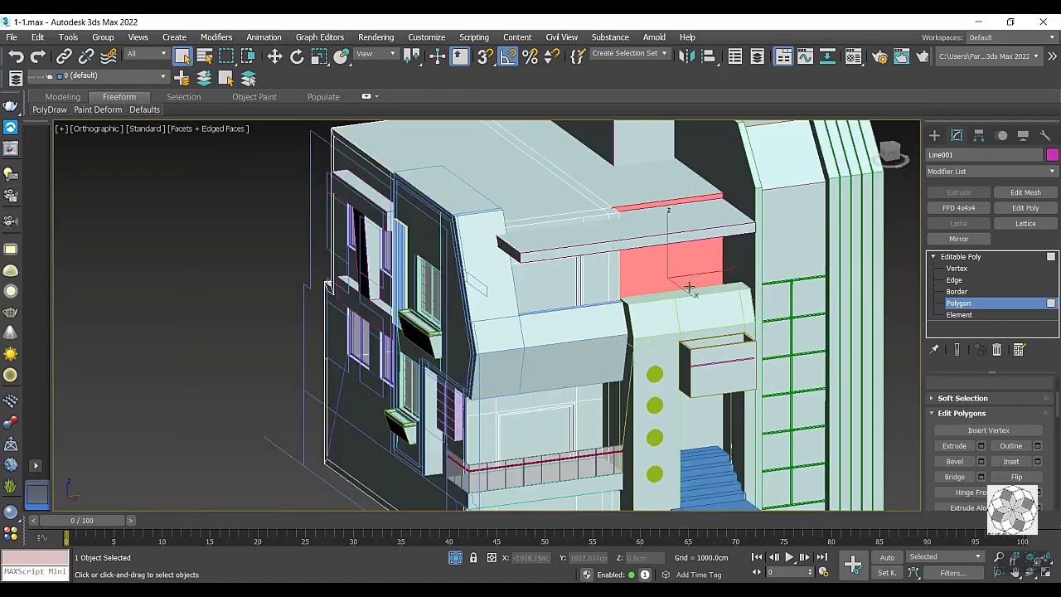
pyautogui.keyDown('alt'); pyautogui.moveTo(640, 282); pyautogui.dragTo(608, 279, button='middle'); pyautogui.keyUp('alt')
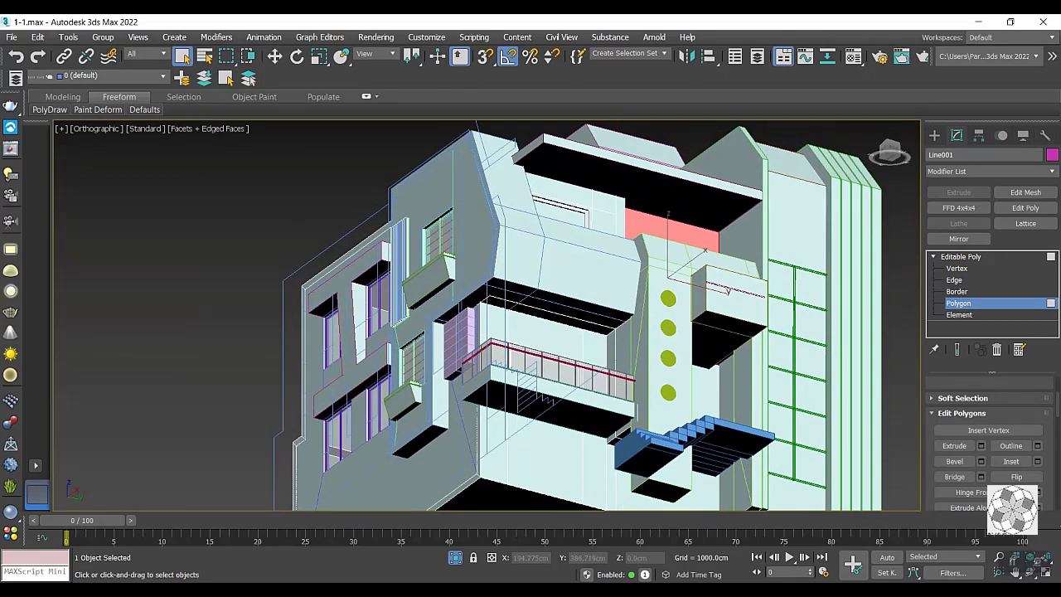
pyautogui.hotkey('alt', 'Tab')
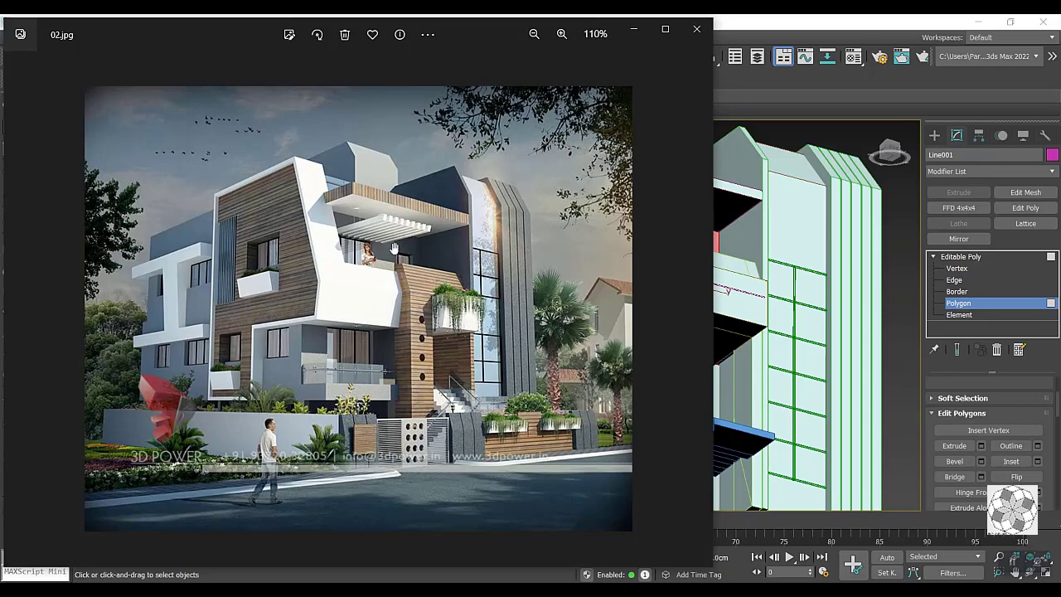
# Minimize the 02.jpg reference and switch the model to a flat side view with the ViewCube.
pyautogui.click(634, 29)
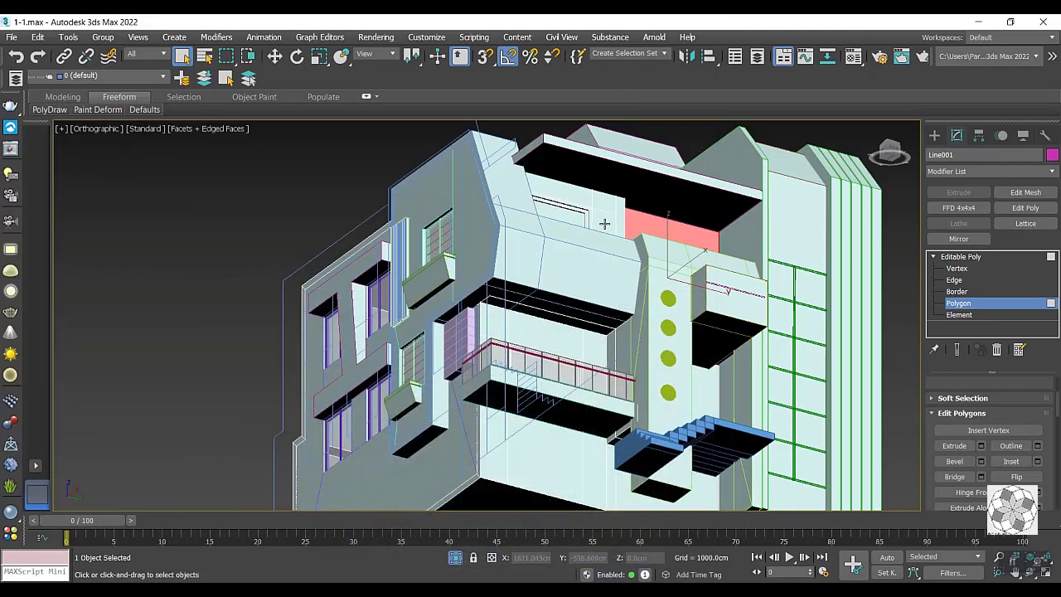
pyautogui.moveTo(605, 221)
pyautogui.keyDown('alt'); pyautogui.mouseDown(button='middle')
pyautogui.moveTo(576, 288)
pyautogui.moveTo(553, 279)
pyautogui.moveTo(644, 273)
pyautogui.moveTo(876, 221)
pyautogui.mouseUp(button='middle'); pyautogui.keyUp('alt')
pyautogui.click(886, 158)
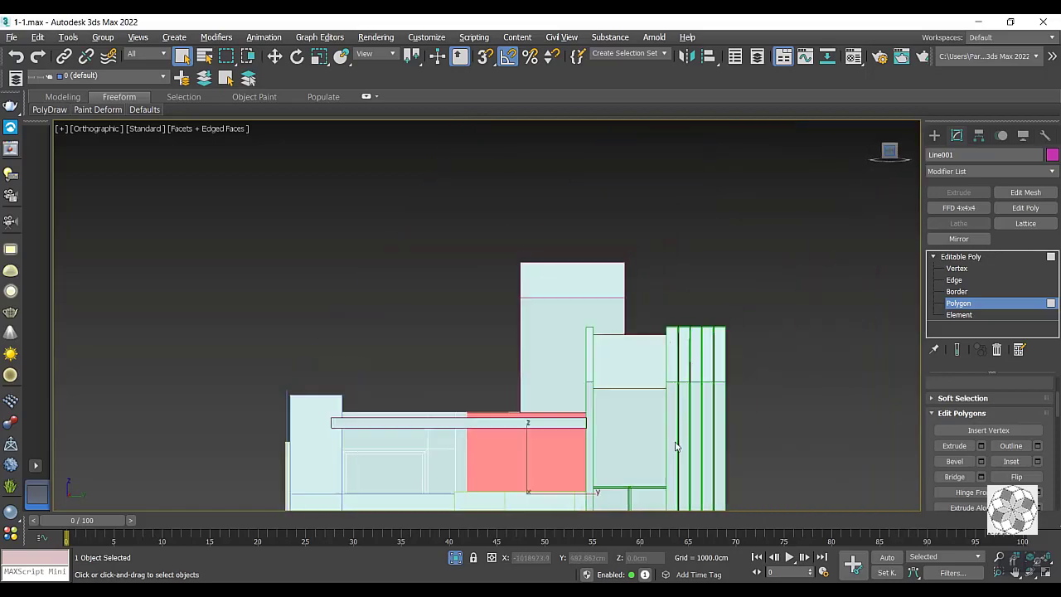
pyautogui.hotkey('alt', 'Tab')
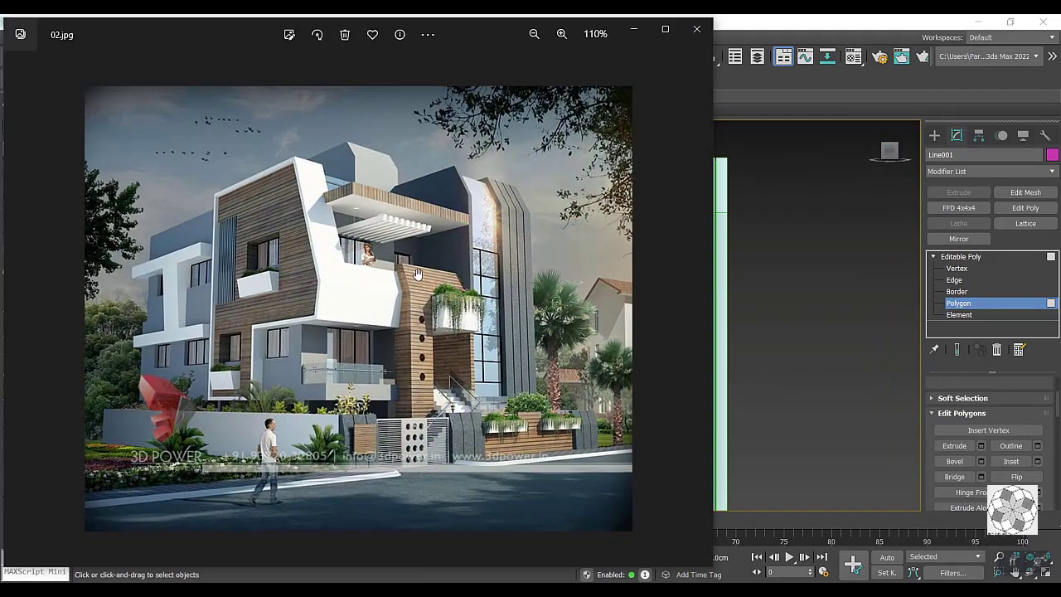
pyautogui.click(634, 30)
pyautogui.scroll(-2, 993, 438)
# Turn the slice plane near vertical and make two vertical cuts through the pink wall panel.
pyautogui.scroll(-2, 993, 438)
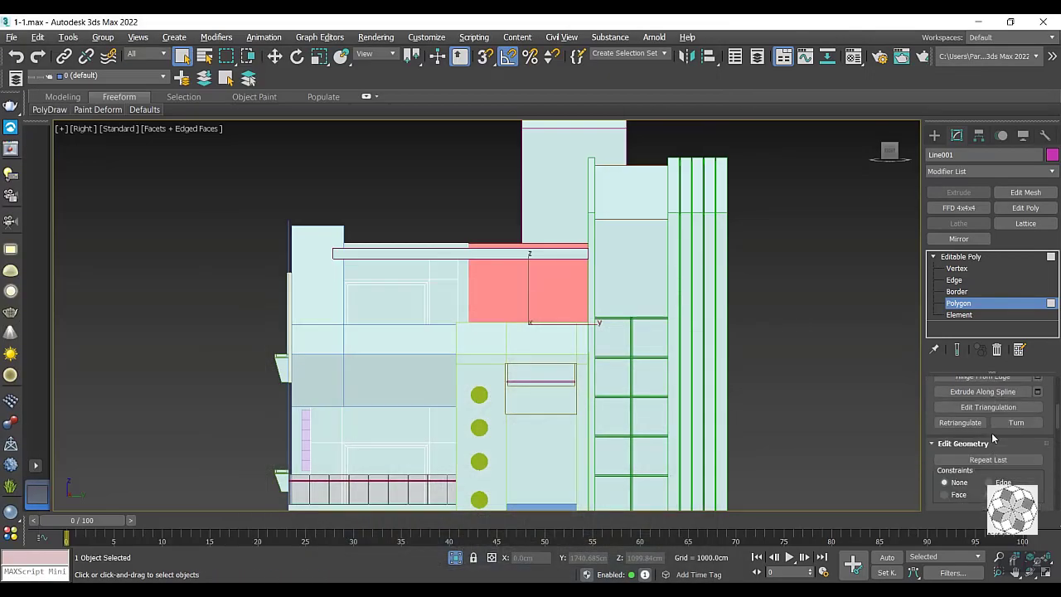
pyautogui.scroll(-2, 993, 438)
pyautogui.scroll(-2, 993, 438)
pyautogui.click(957, 462)
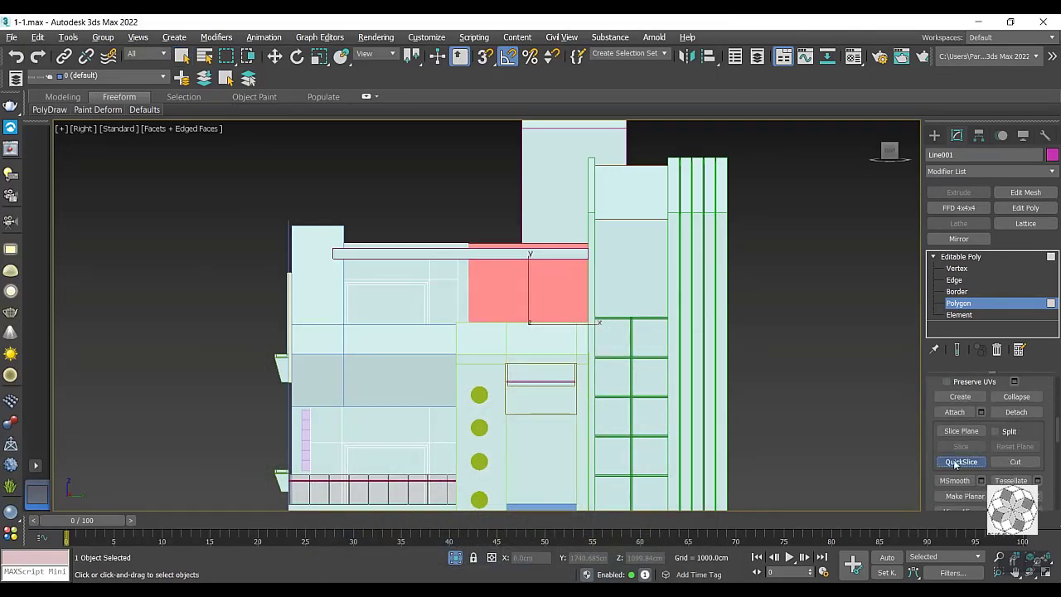
pyautogui.scroll(-2, 587, 370)
pyautogui.scroll(1, 588, 372)
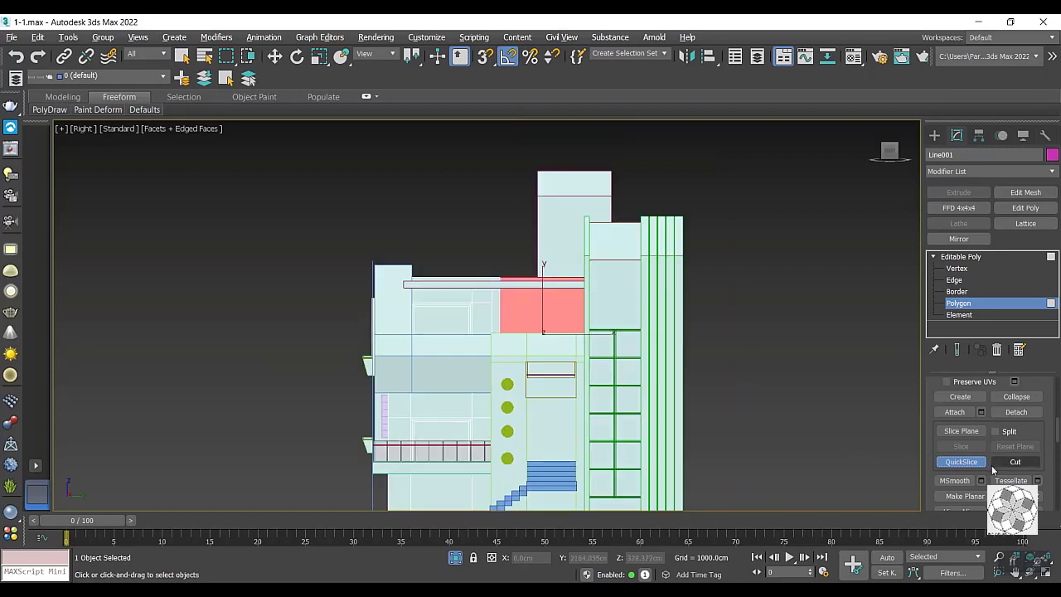
pyautogui.click(962, 431)
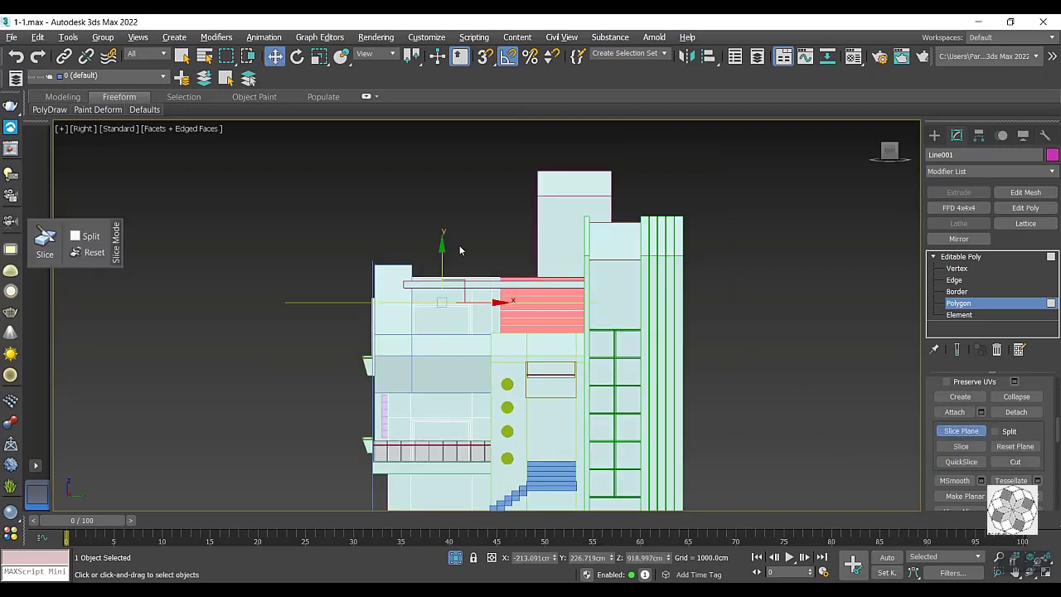
pyautogui.press('e')
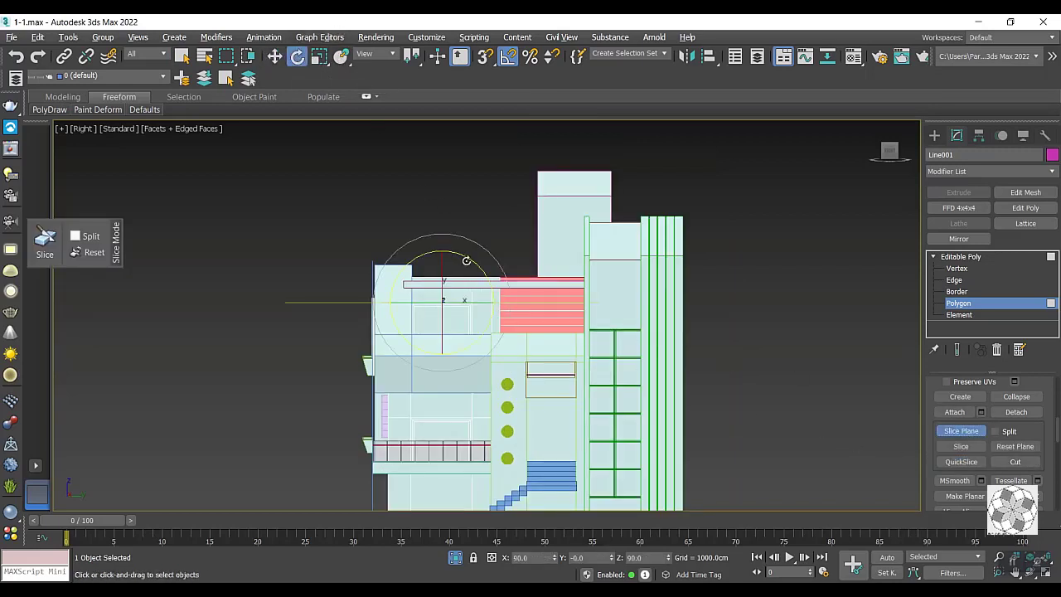
pyautogui.moveTo(474, 291)
pyautogui.mouseDown()
pyautogui.moveTo(500, 312)
pyautogui.moveTo(559, 322)
pyautogui.mouseUp()
pyautogui.press('w')
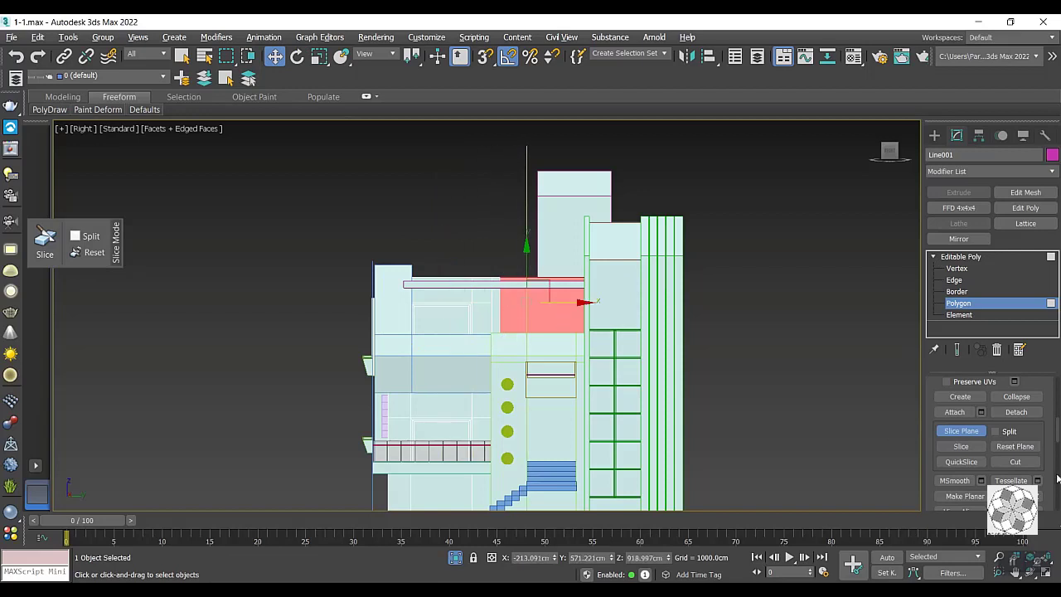
pyautogui.click(961, 446)
pyautogui.moveTo(560, 300)
pyautogui.mouseDown()
pyautogui.moveTo(607, 309)
pyautogui.moveTo(594, 335)
pyautogui.mouseUp()
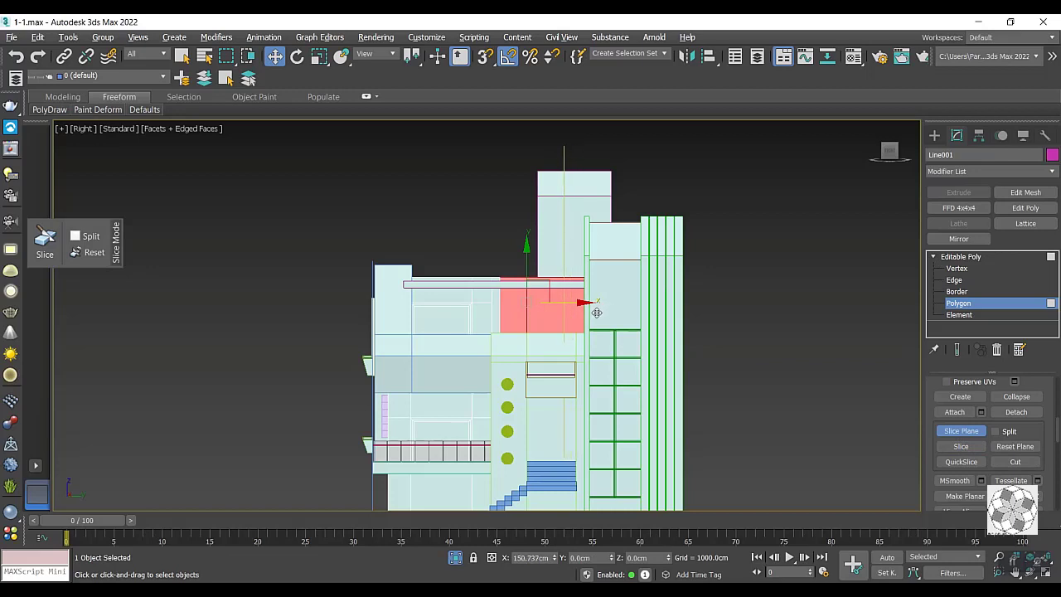
pyautogui.click(963, 448)
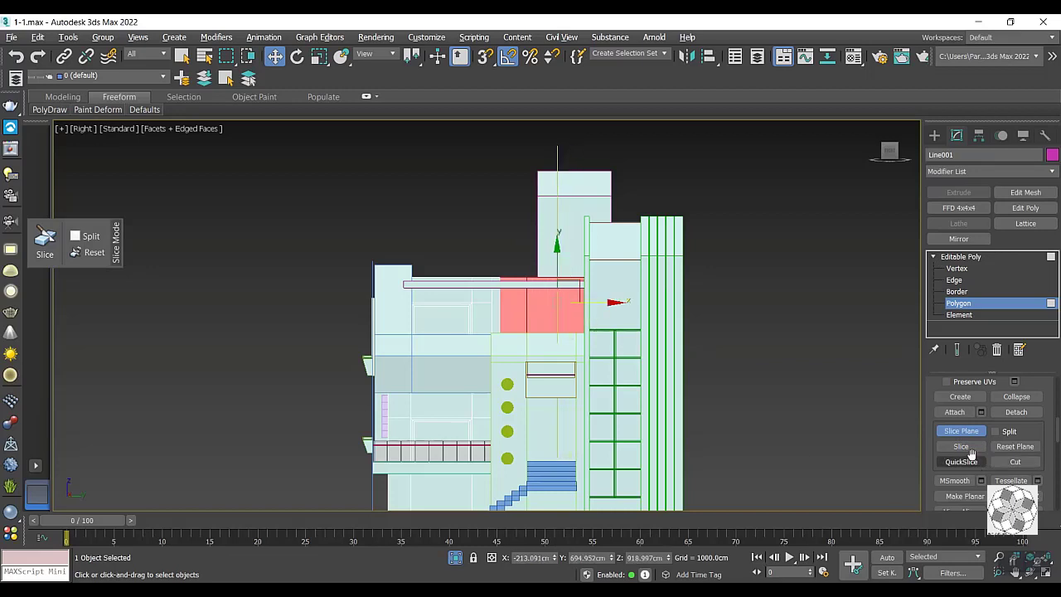
# Tilt the slice plane by 10 degrees and raise it level with the overhanging slab.
pyautogui.click(297, 55)
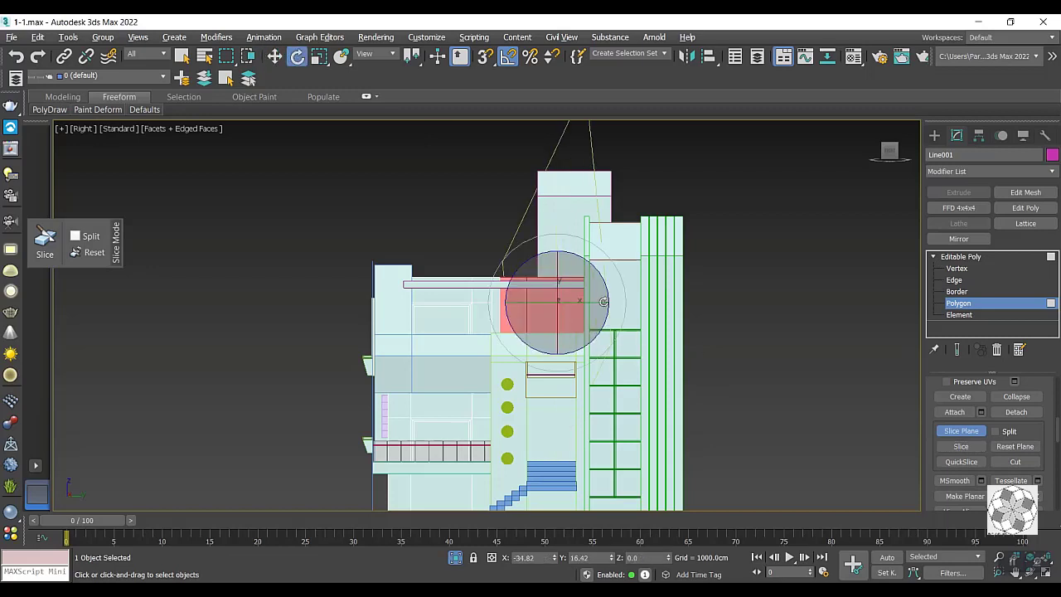
pyautogui.moveTo(597, 329)
pyautogui.mouseDown()
pyautogui.moveTo(599, 269)
pyautogui.moveTo(580, 227)
pyautogui.mouseUp()
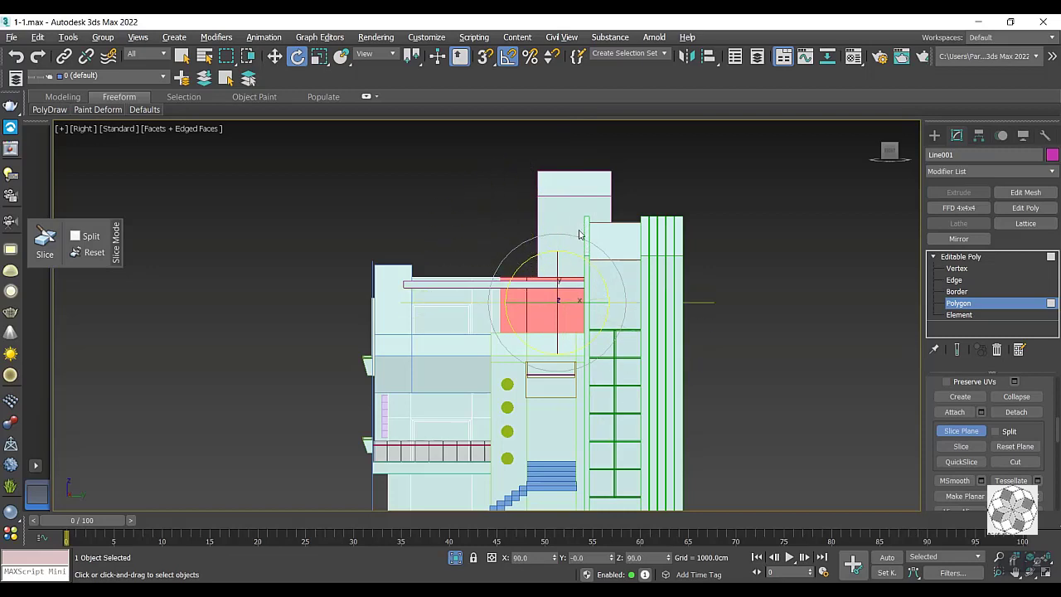
pyautogui.scroll(4, 505, 315)
pyautogui.click(280, 61)
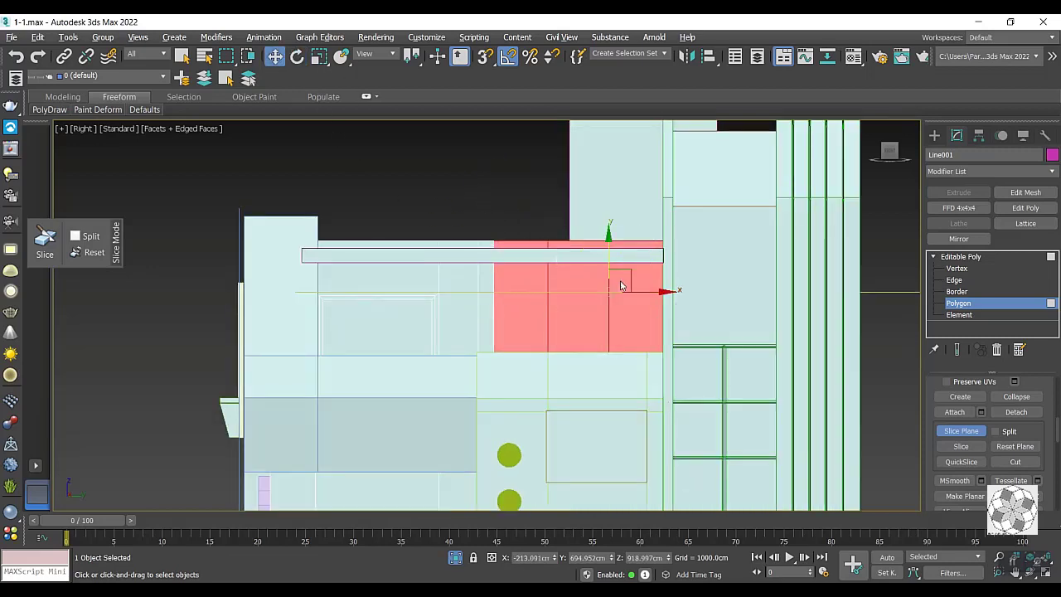
pyautogui.moveTo(610, 253); pyautogui.dragTo(610, 220)
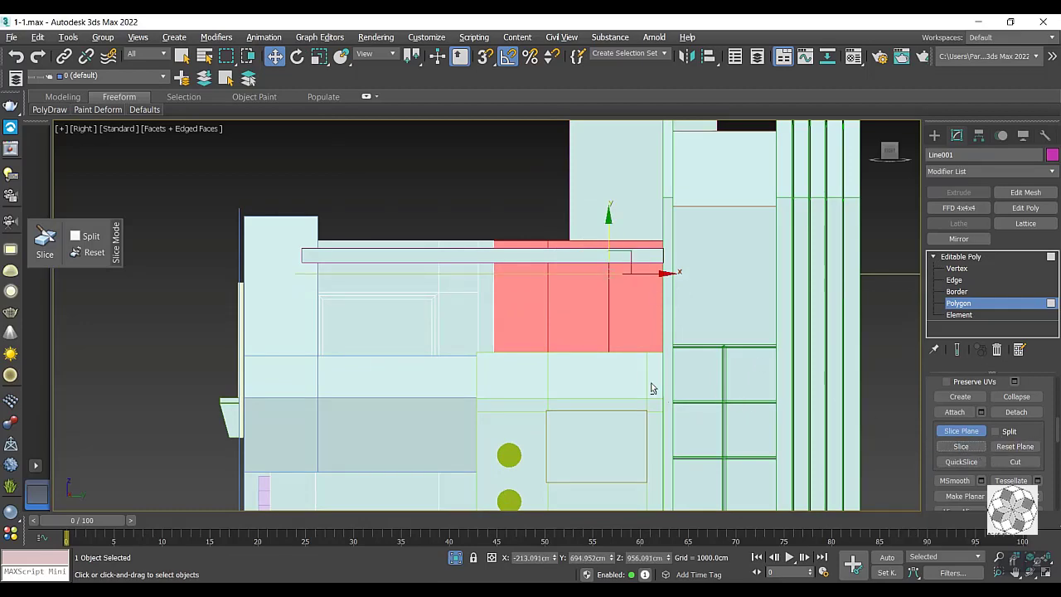
pyautogui.moveTo(649, 387)
pyautogui.keyDown('alt'); pyautogui.mouseDown(button='middle')
pyautogui.moveTo(656, 403)
pyautogui.moveTo(854, 411)
pyautogui.mouseUp(button='middle'); pyautogui.keyUp('alt')
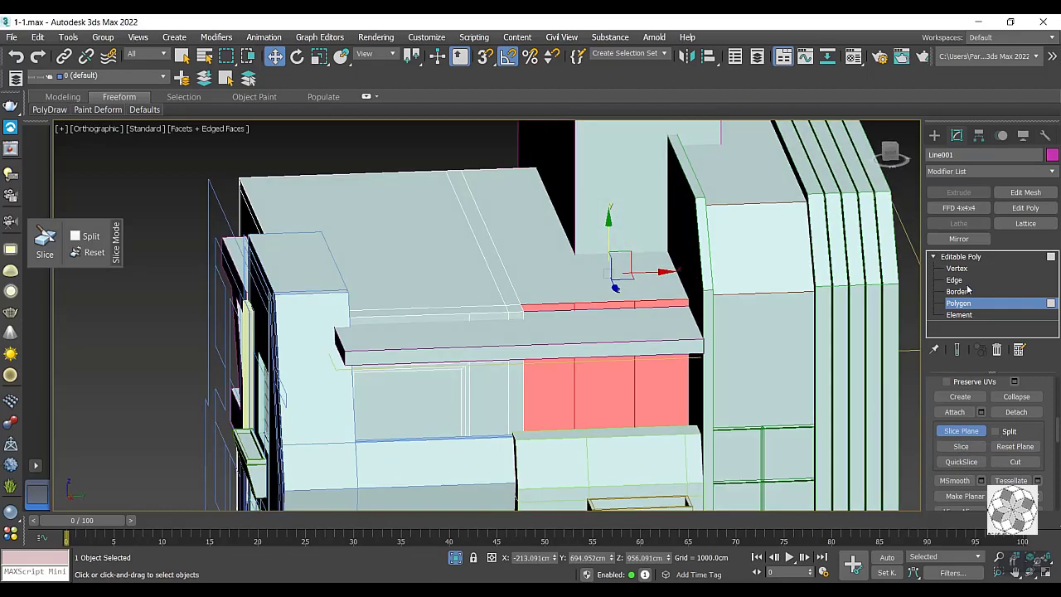
# Convert the building to Editable Poly and select one narrow strip of the pink wall.
pyautogui.rightClick(664, 380)
pyautogui.moveTo(721, 529)
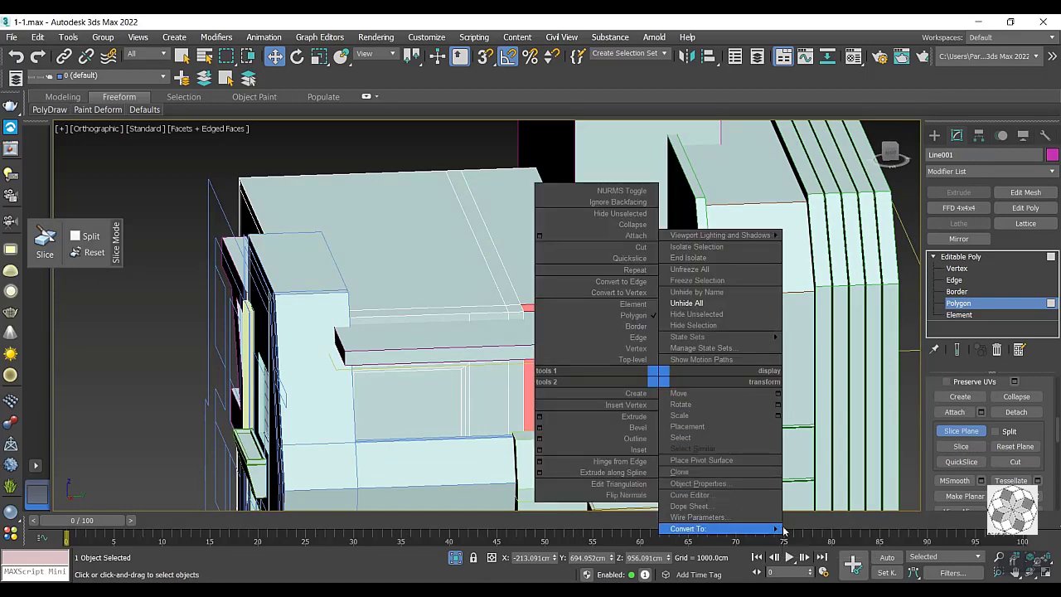
pyautogui.click(808, 541)
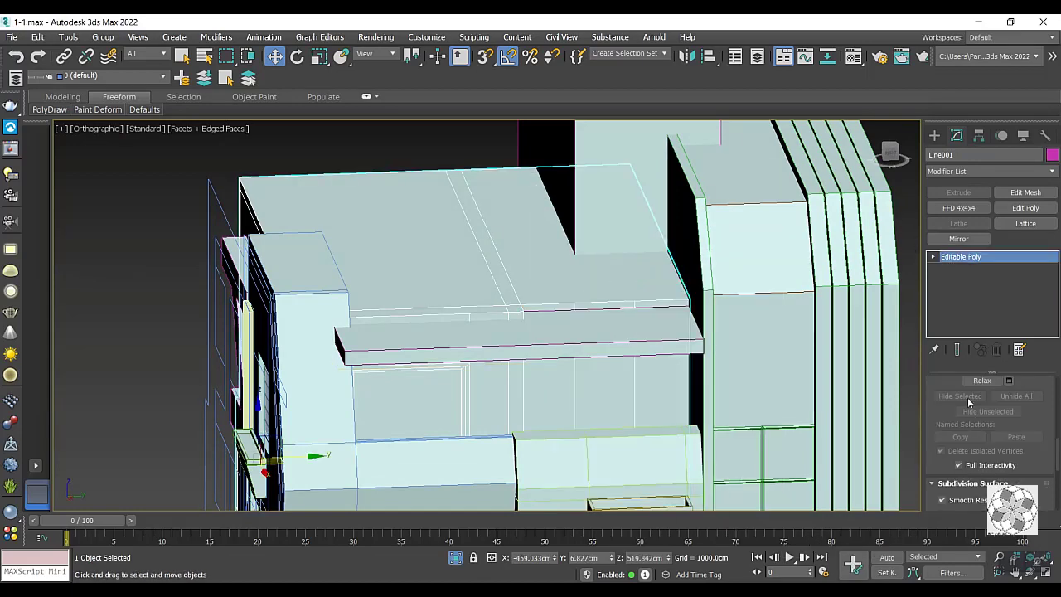
pyautogui.scroll(2, 960, 419)
pyautogui.scroll(2, 961, 419)
pyautogui.scroll(2, 961, 419)
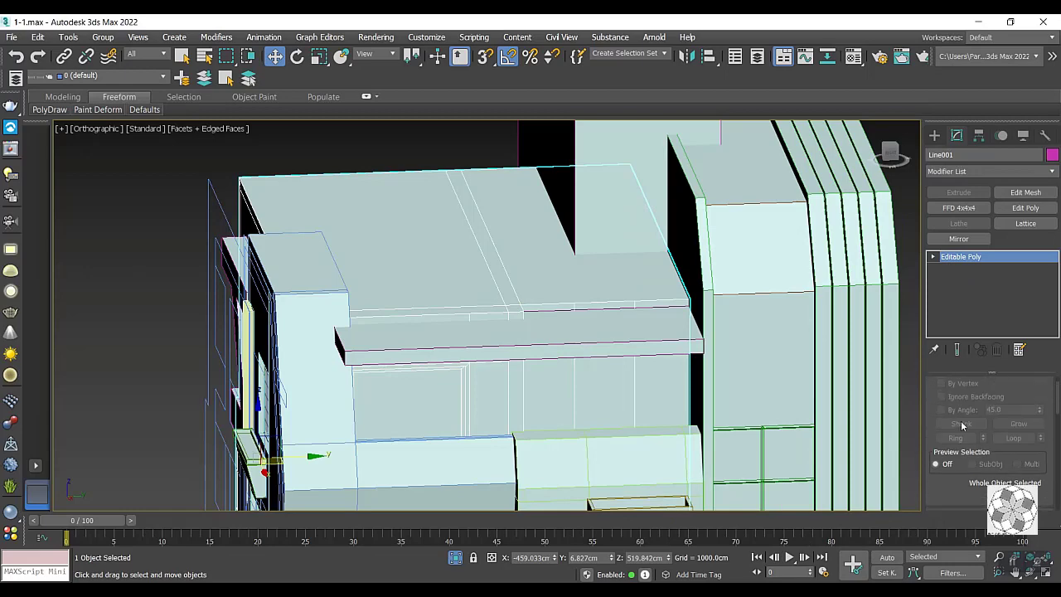
pyautogui.scroll(2, 961, 419)
pyautogui.click(1000, 400)
pyautogui.click(552, 398)
pyautogui.click(594, 388)
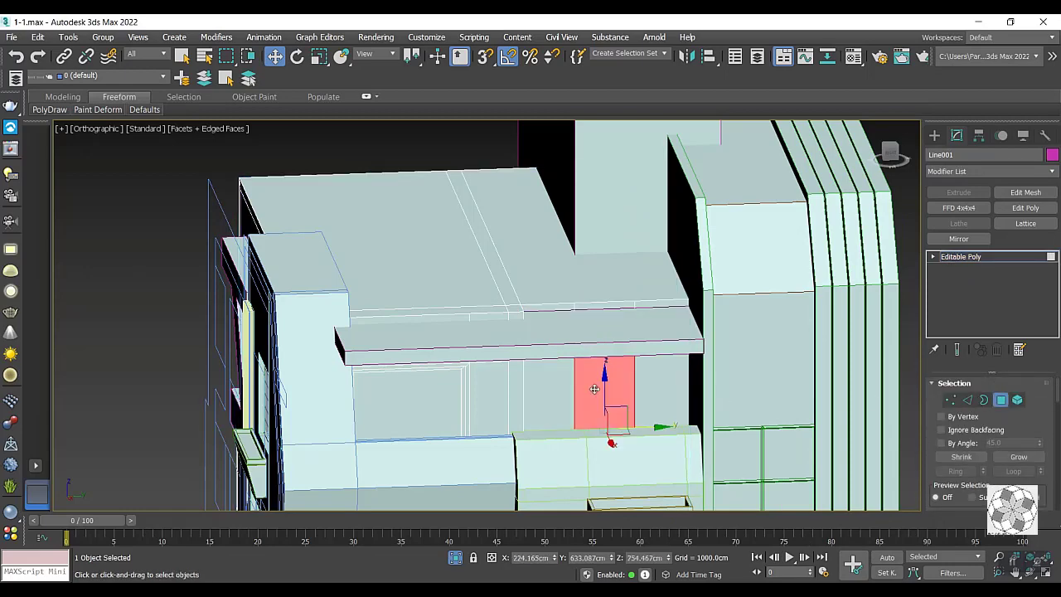
pyautogui.scroll(-4, 998, 417)
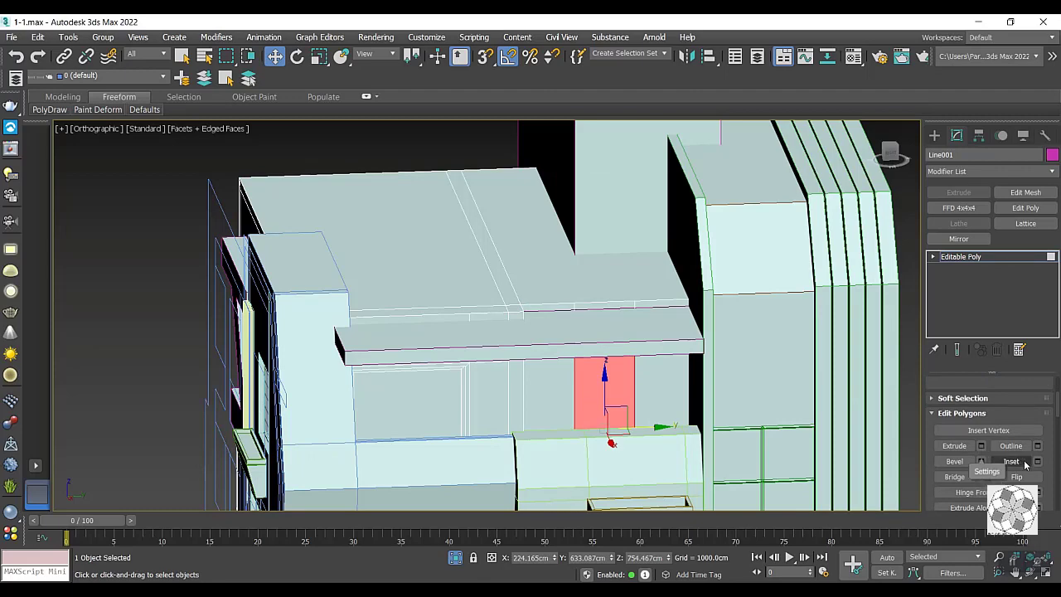
# Extrude the strip inward, inset it 7.622cm, then extrude the inset face inward again.
pyautogui.click(981, 446)
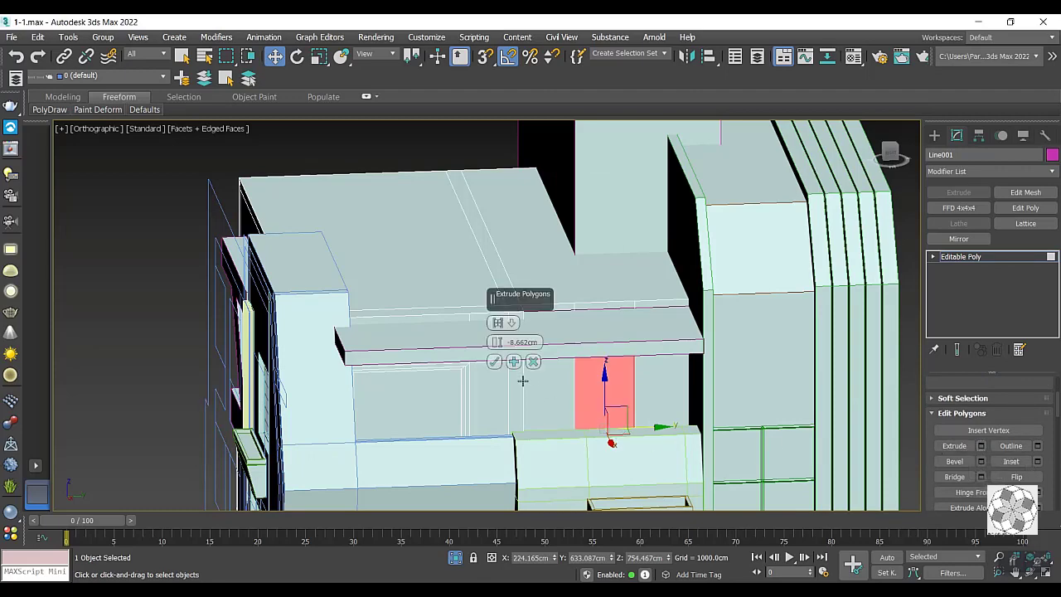
pyautogui.moveTo(498, 348); pyautogui.dragTo(496, 343)
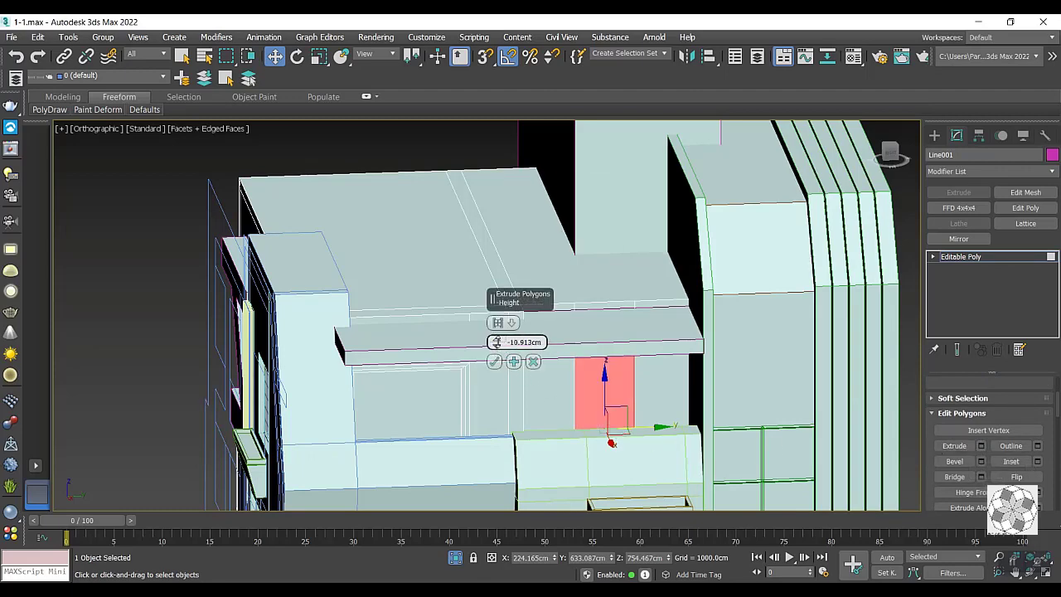
pyautogui.click(494, 361)
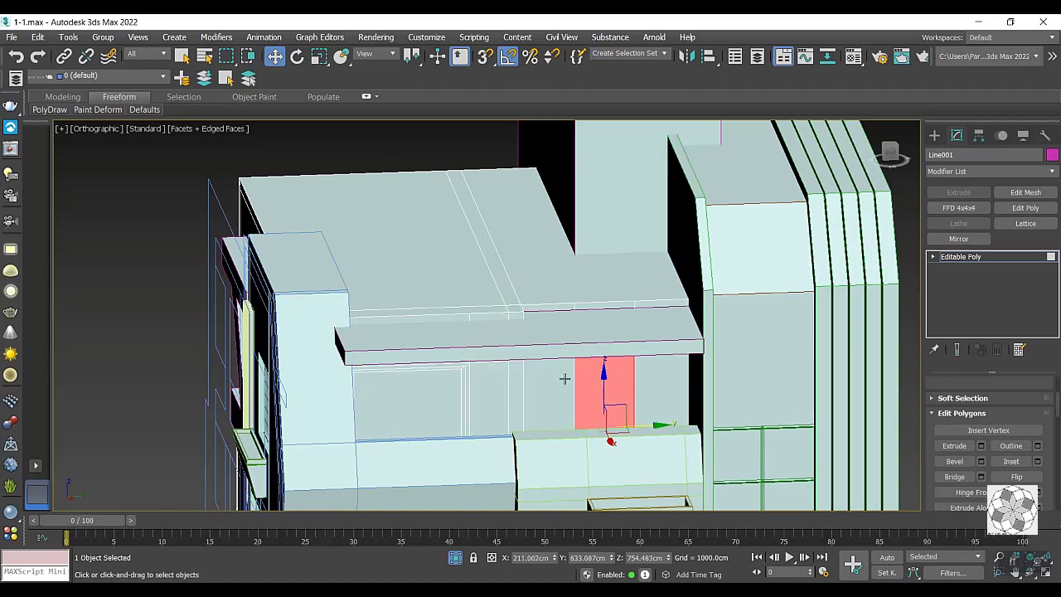
pyautogui.click(1037, 461)
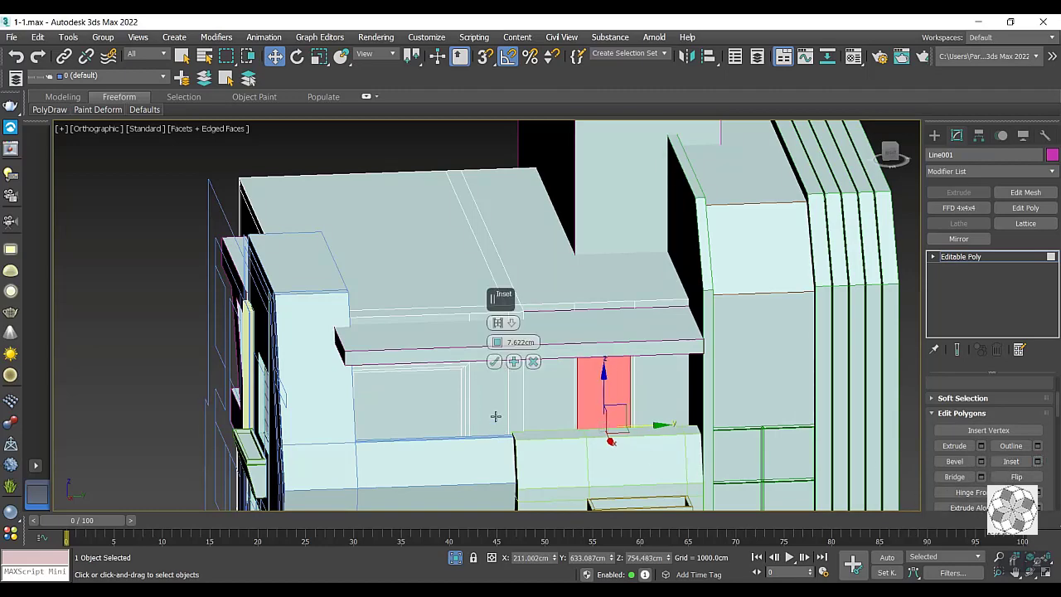
pyautogui.click(494, 363)
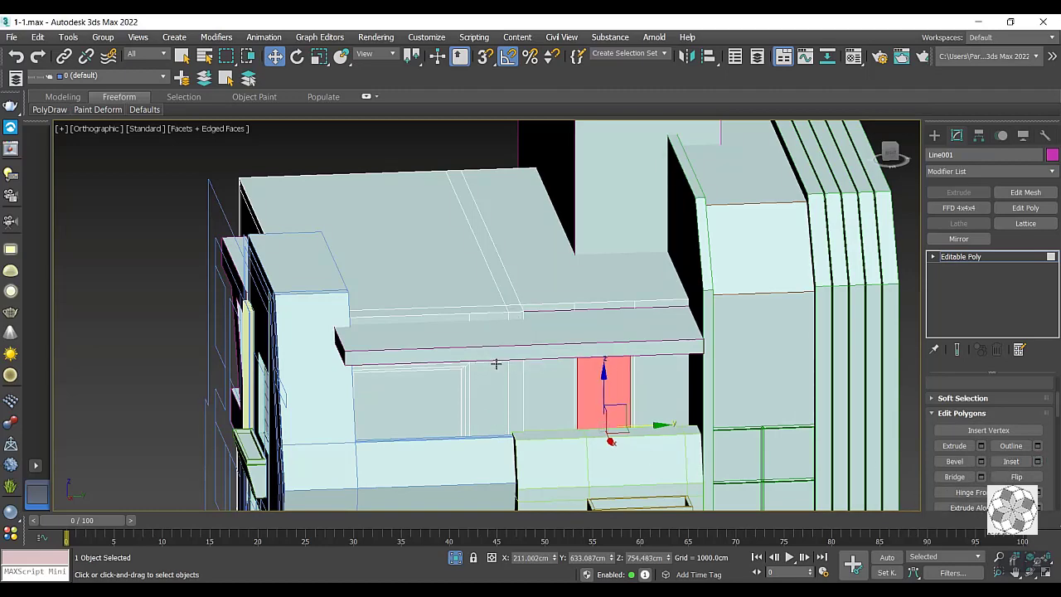
pyautogui.click(981, 446)
pyautogui.press('space')
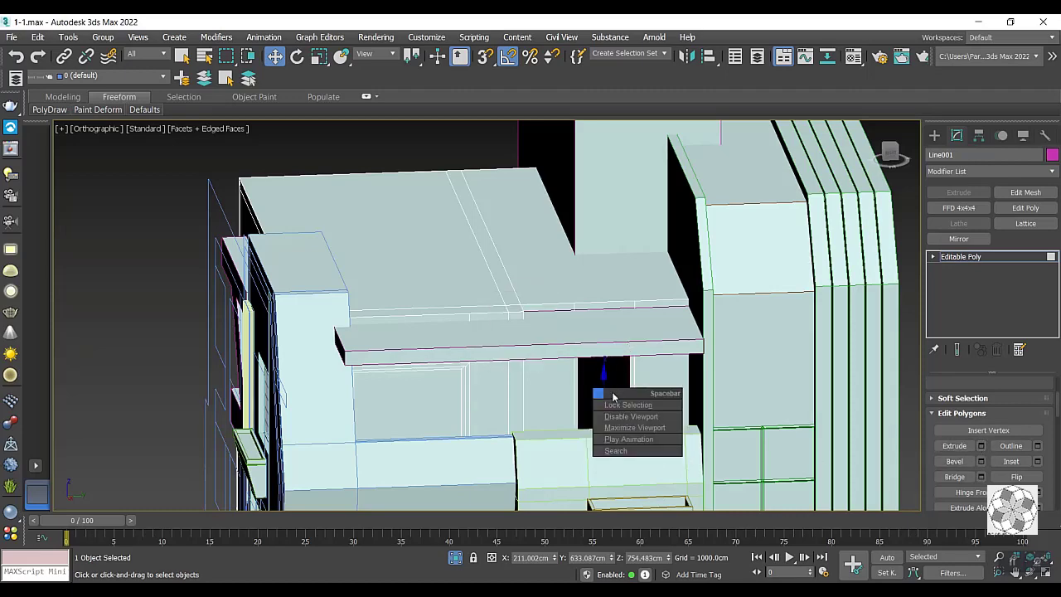
pyautogui.hotkey('shift', 'e')
pyautogui.click(605, 394)
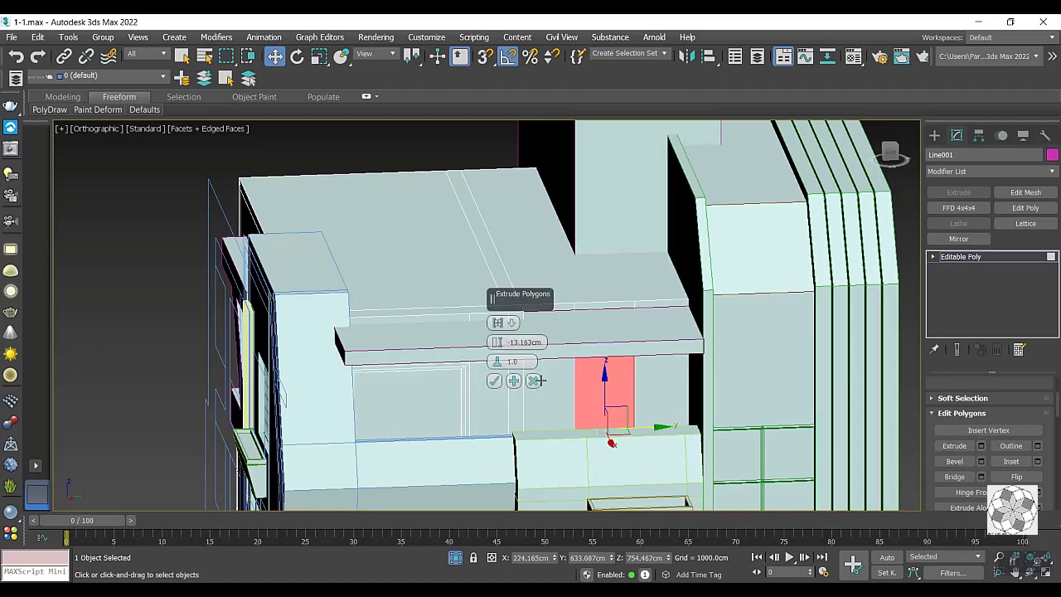
pyautogui.click(496, 380)
pyautogui.moveTo(545, 388); pyautogui.dragTo(564, 365, button='middle')
pyautogui.press('space')
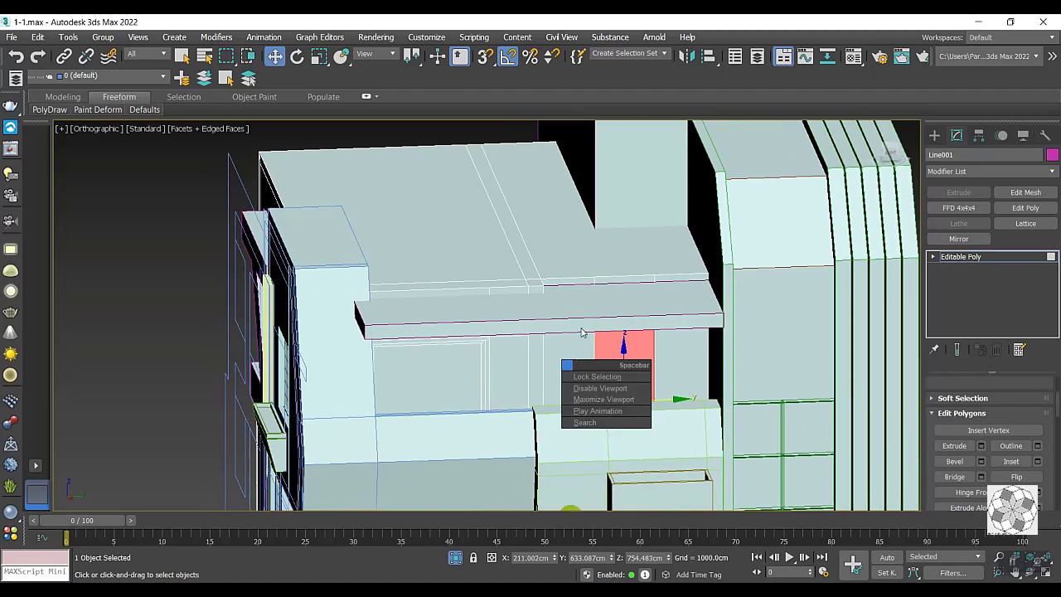
# Select the two long guide line shapes beside the villa and hide them.
pyautogui.scroll(-10, 550, 356)
pyautogui.scroll(3, 735, 414)
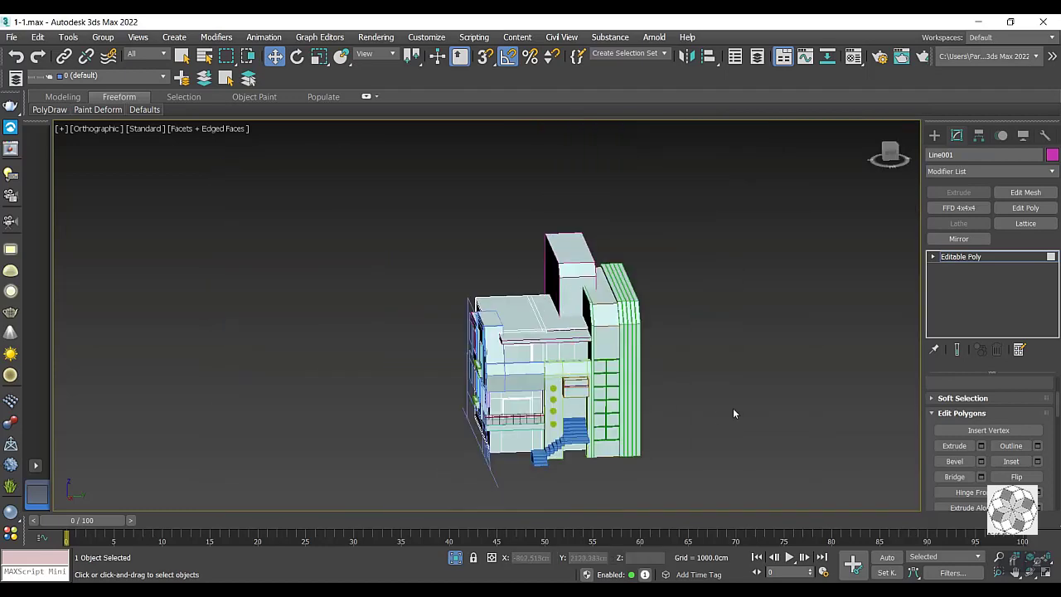
pyautogui.scroll(4, 485, 443)
pyautogui.press('space')
pyautogui.scroll(-1, 601, 419)
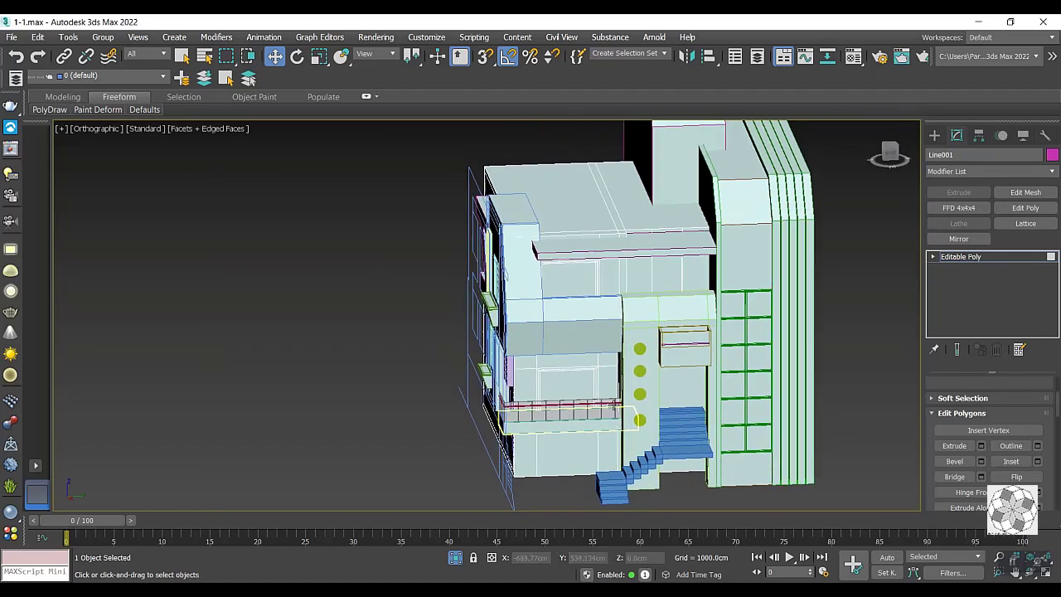
pyautogui.scroll(-3, 595, 410)
pyautogui.keyDown('alt'); pyautogui.moveTo(595, 409); pyautogui.dragTo(646, 412, button='middle'); pyautogui.keyUp('alt')
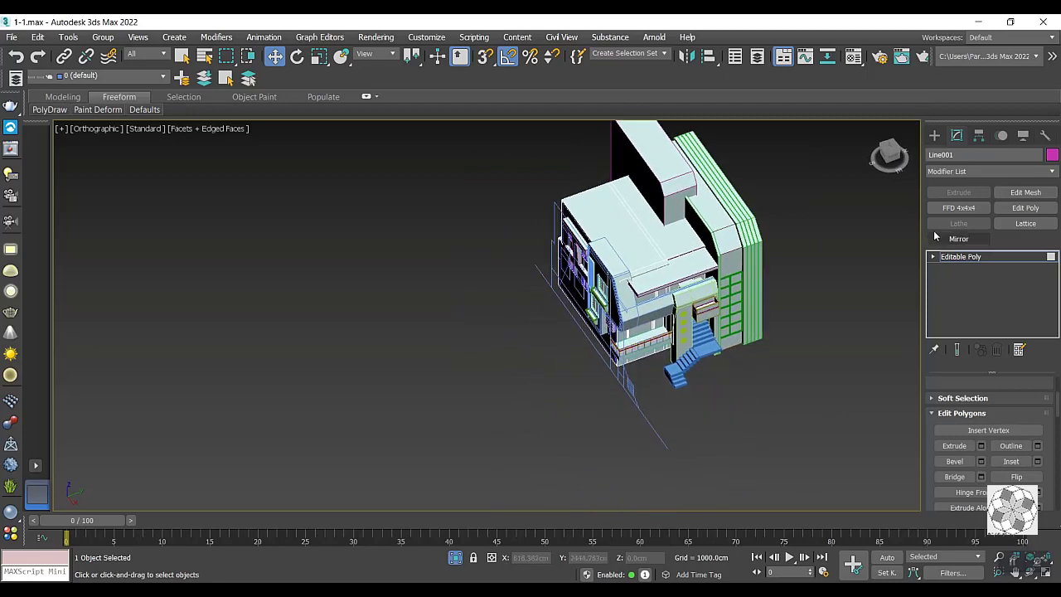
pyautogui.click(934, 134)
pyautogui.moveTo(698, 404); pyautogui.dragTo(588, 461)
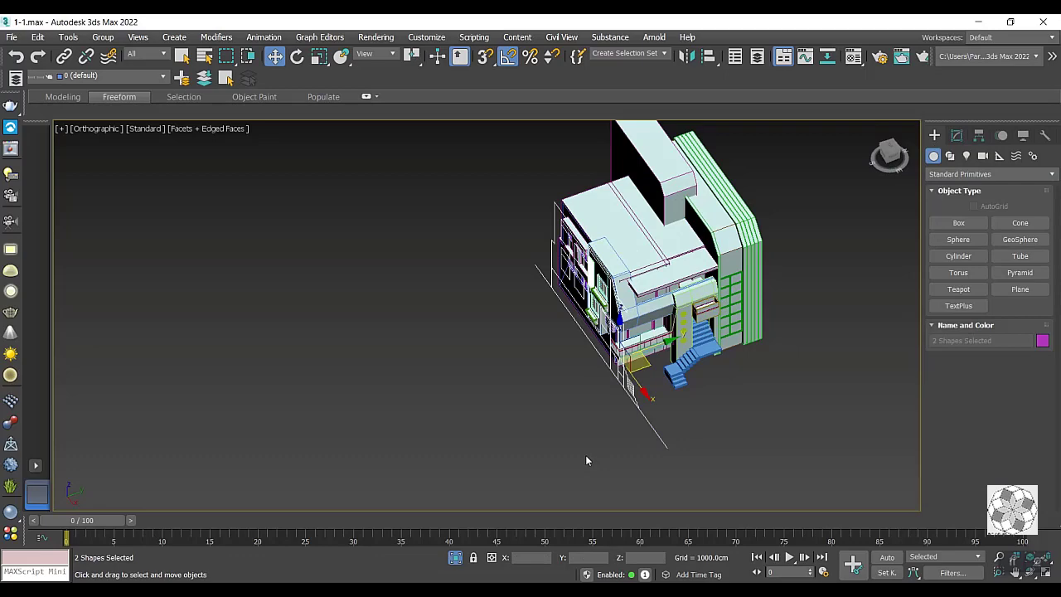
pyautogui.rightClick(608, 454)
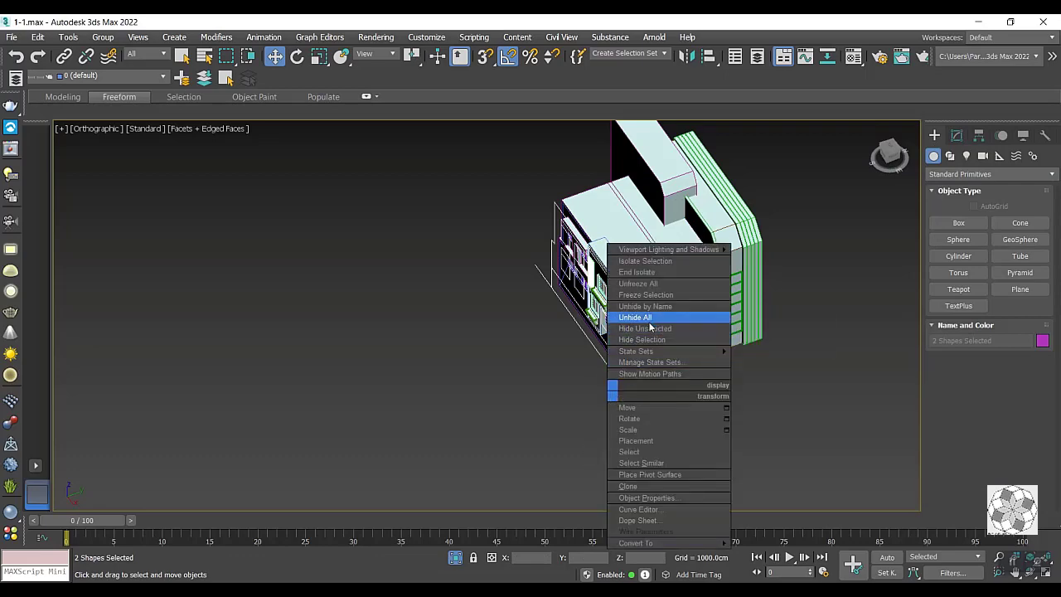
pyautogui.click(642, 339)
# Switch to the 02.jpg reference render in Photos.
pyautogui.scroll(3, 610, 374)
pyautogui.scroll(-3, 614, 371)
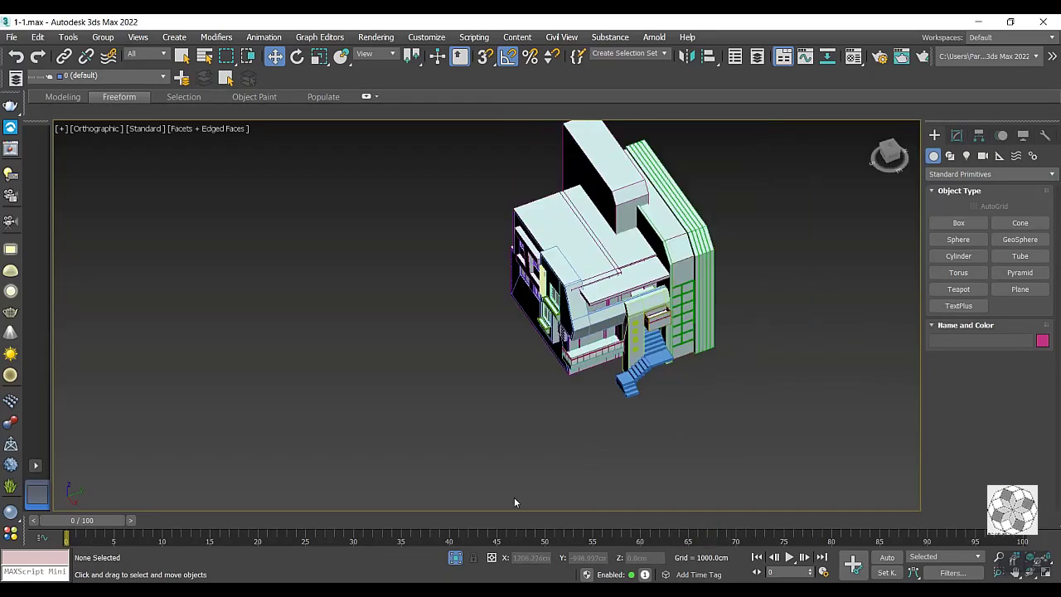
pyautogui.hotkey('alt', 'Tab')
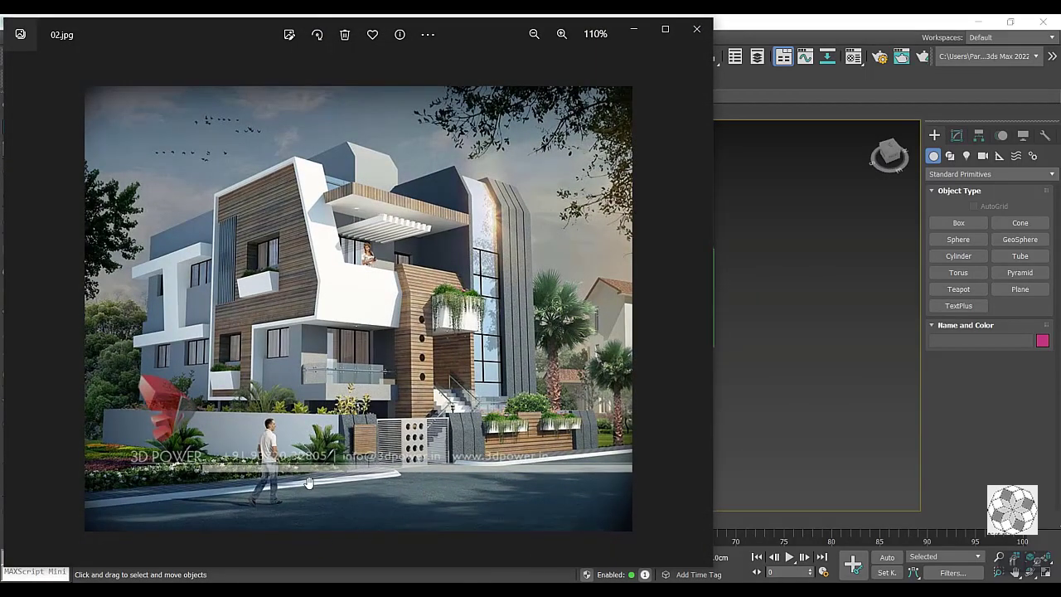
pyautogui.click(633, 29)
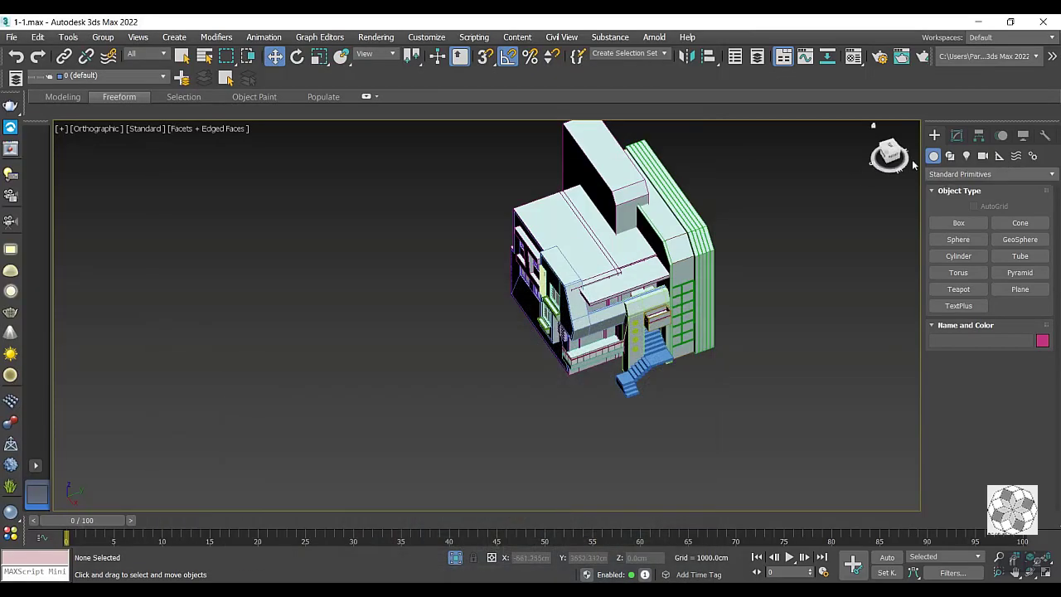
pyautogui.click(891, 156)
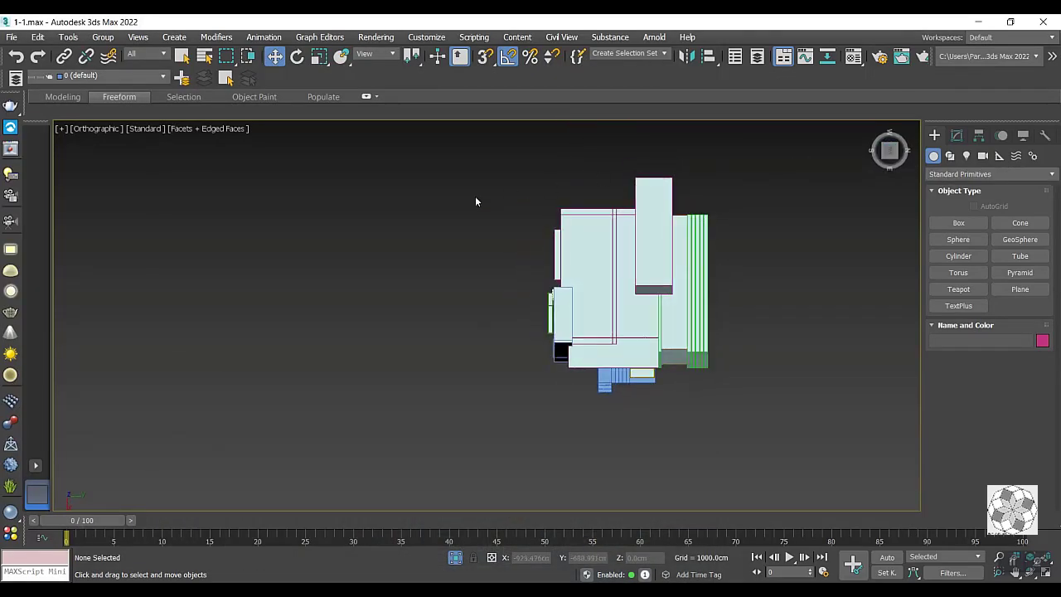
pyautogui.moveTo(503, 238); pyautogui.dragTo(382, 262, button='middle')
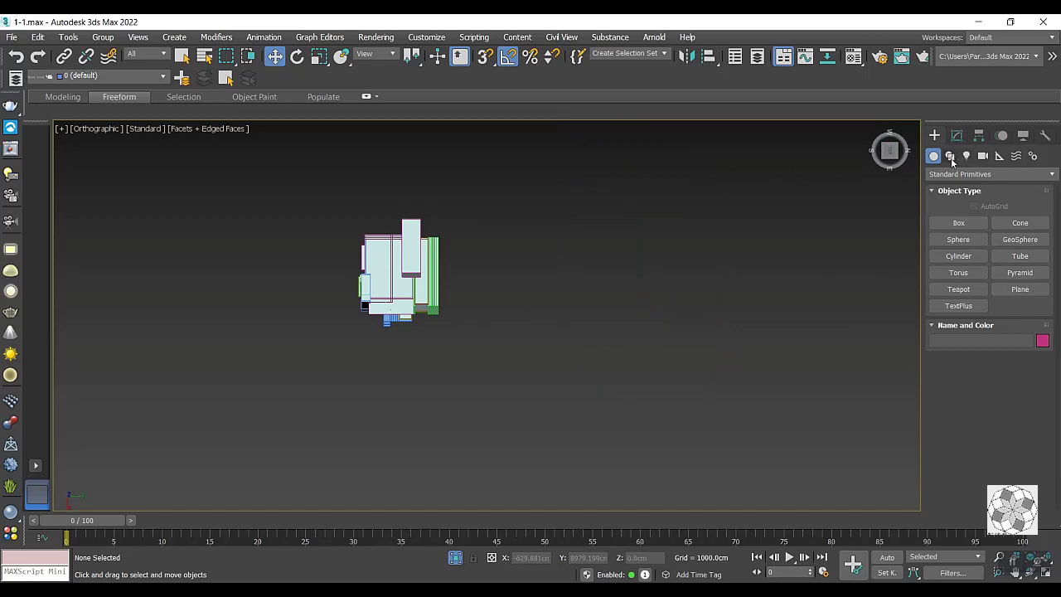
pyautogui.click(959, 223)
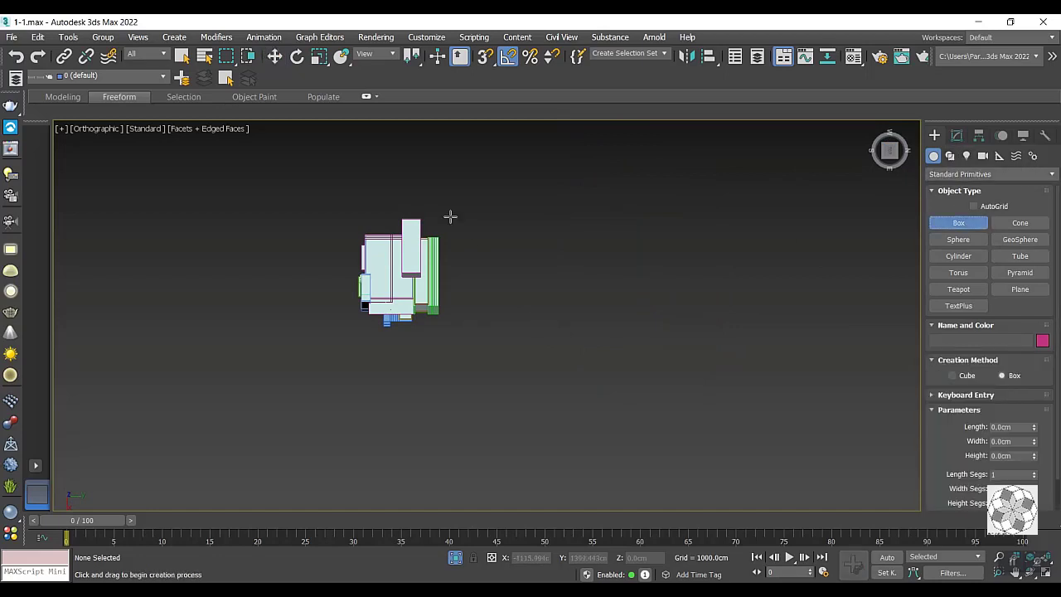
pyautogui.moveTo(465, 216); pyautogui.dragTo(334, 338)
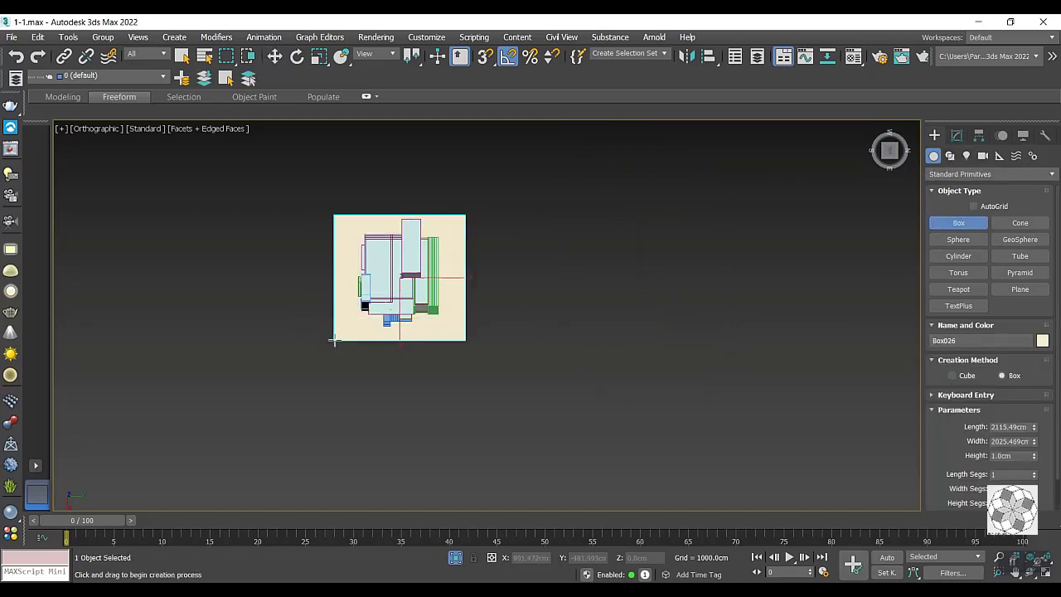
pyautogui.click(333, 342)
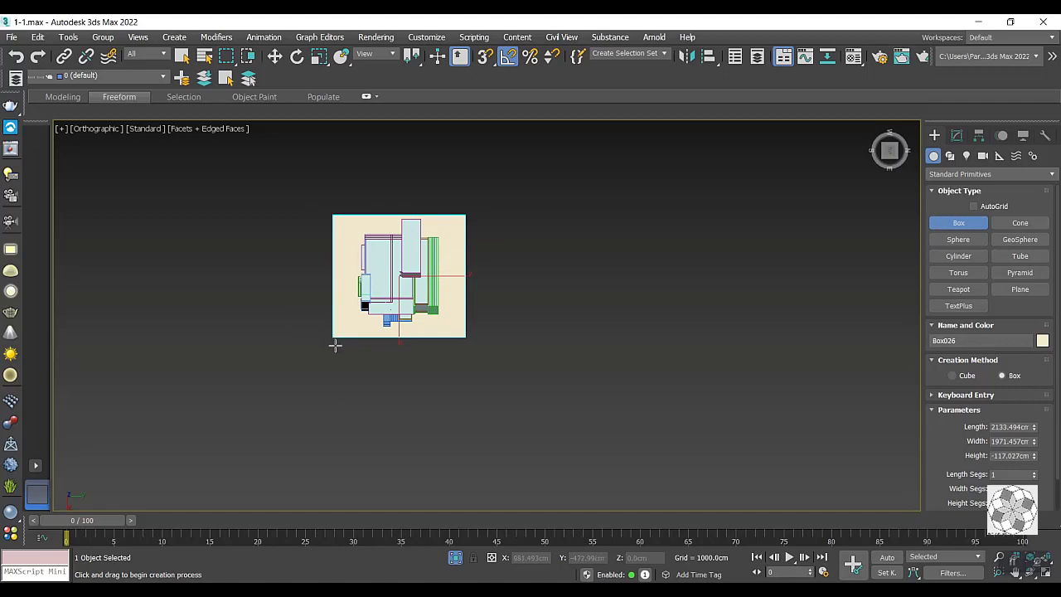
pyautogui.keyDown('alt'); pyautogui.moveTo(335, 346); pyautogui.dragTo(381, 323, button='middle'); pyautogui.keyUp('alt')
pyautogui.scroll(2, 381, 323)
pyautogui.scroll(3, 384, 320)
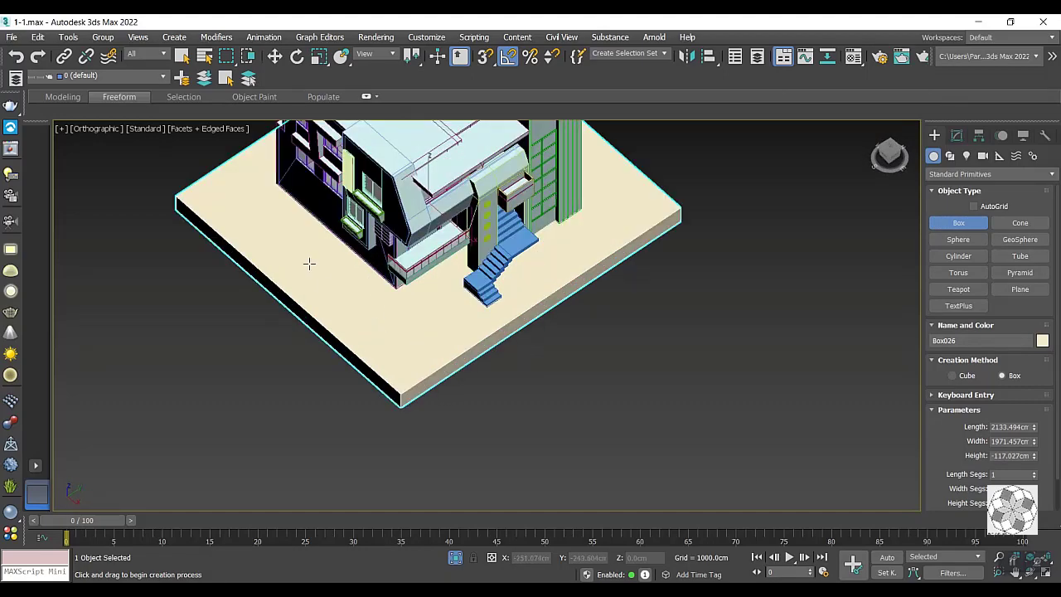
pyautogui.hotkey('alt', 'Tab')
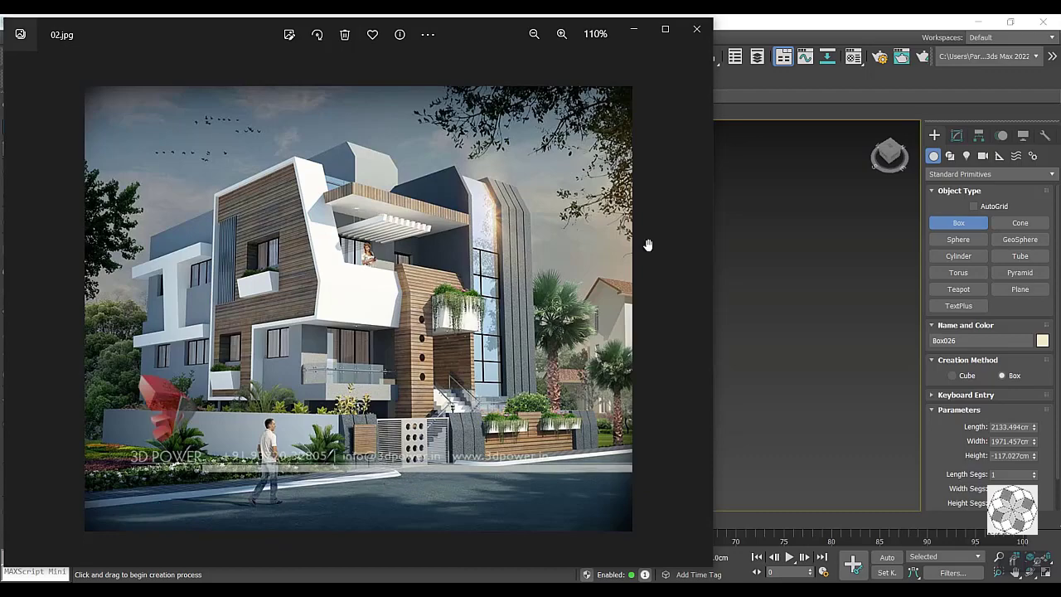
pyautogui.click(637, 33)
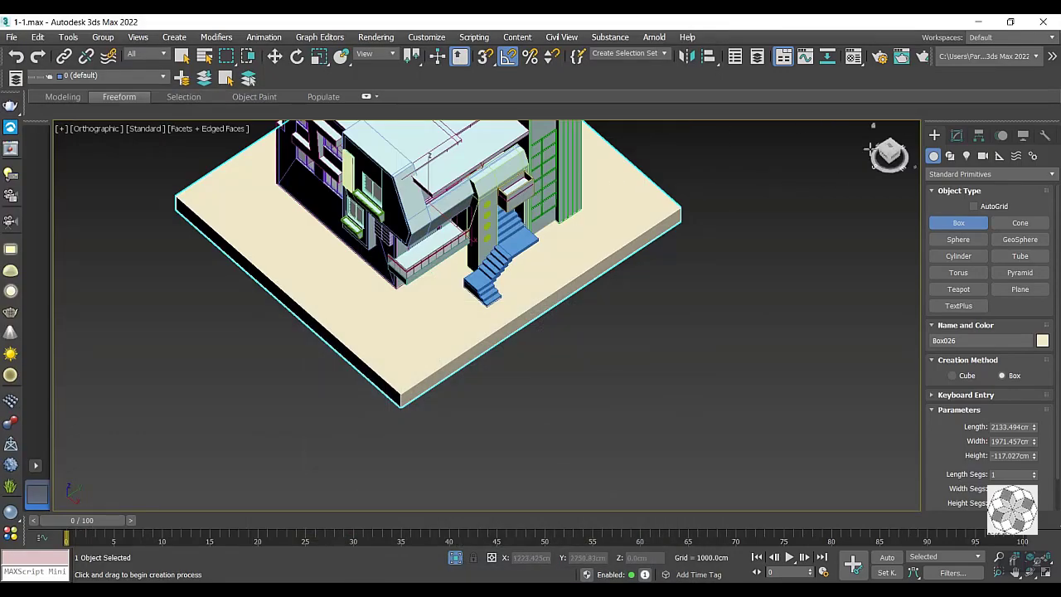
pyautogui.moveTo(464, 348)
pyautogui.keyDown('alt'); pyautogui.mouseDown(button='middle')
pyautogui.moveTo(511, 255)
pyautogui.moveTo(477, 241)
pyautogui.moveTo(466, 321)
pyautogui.mouseUp(button='middle'); pyautogui.keyUp('alt')
pyautogui.scroll(-3, 467, 258)
pyautogui.scroll(-2, 481, 290)
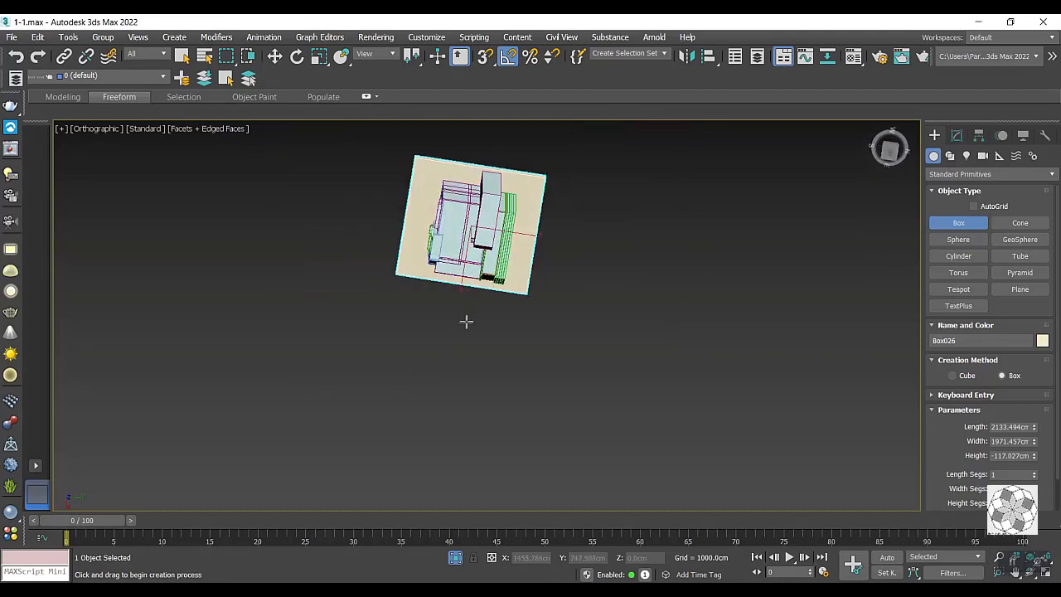
pyautogui.rightClick(470, 307)
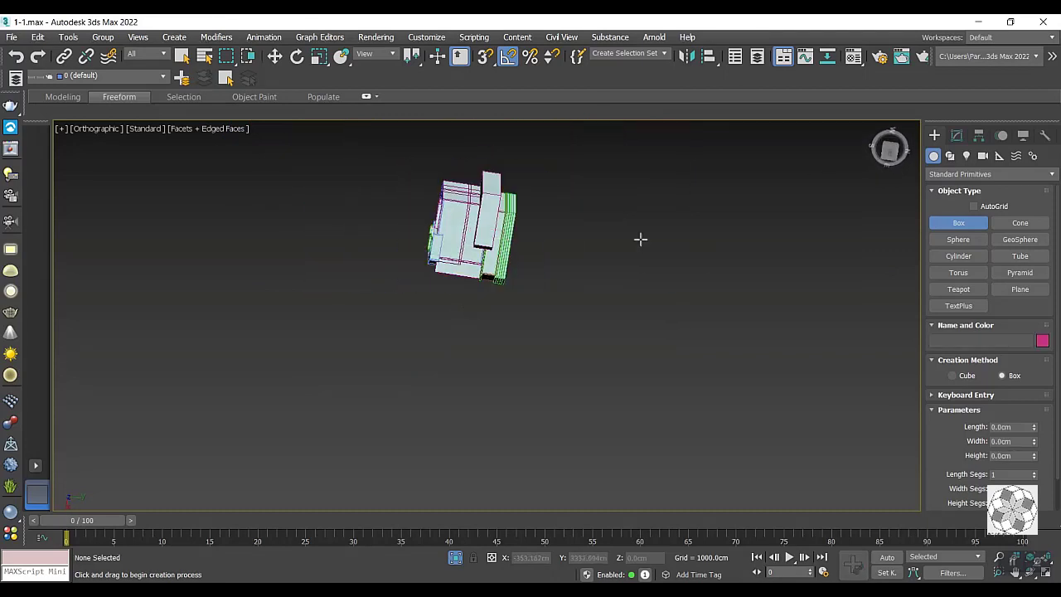
# In Top view, draw a thin 420cm-high boundary wall box to the left of the house.
pyautogui.click(889, 149)
pyautogui.scroll(3, 323, 292)
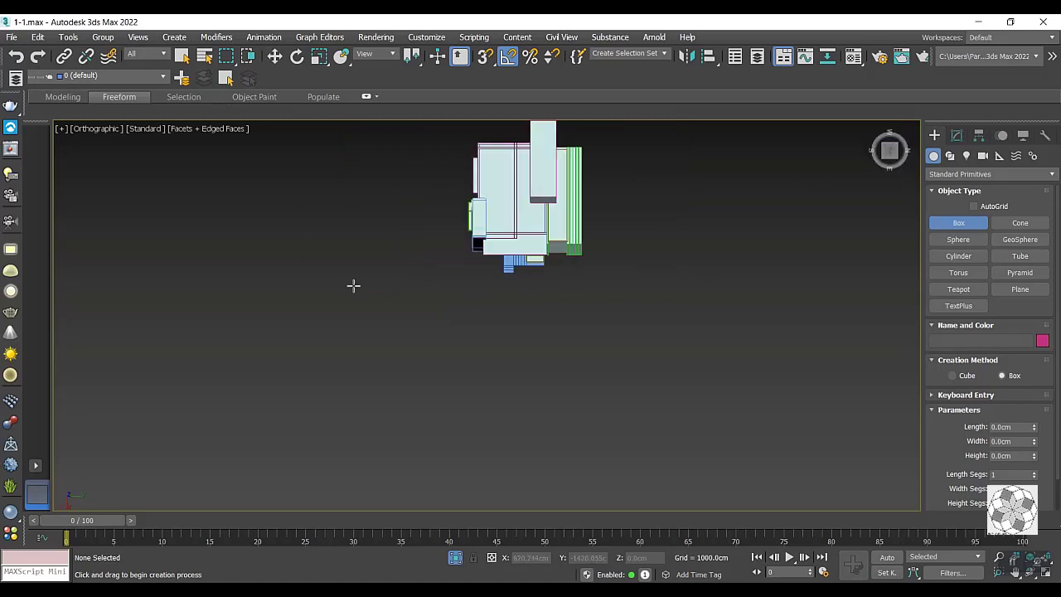
pyautogui.moveTo(395, 287); pyautogui.dragTo(379, 334, button='middle')
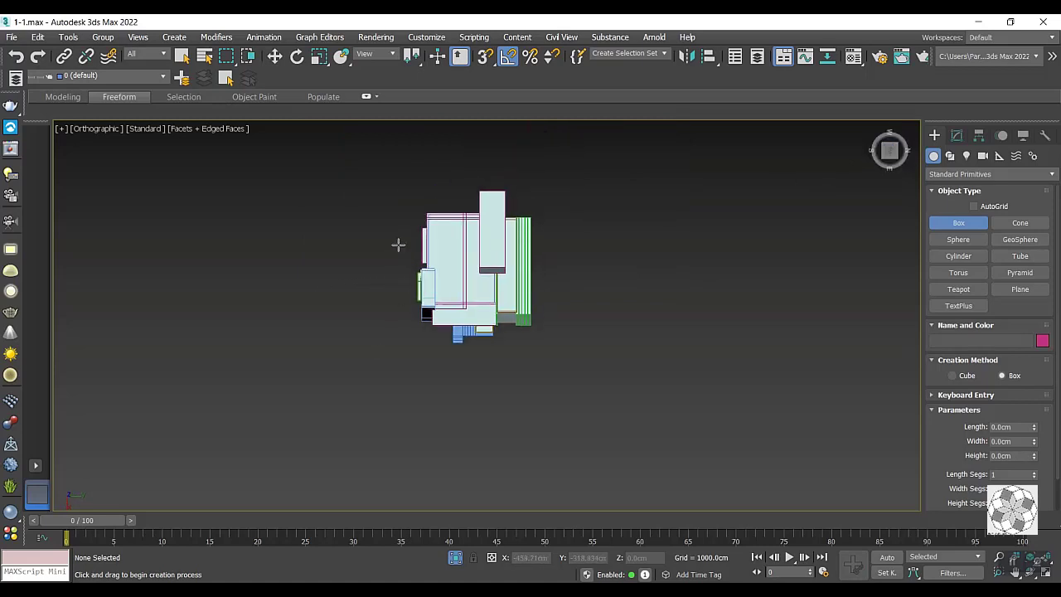
pyautogui.moveTo(397, 218); pyautogui.dragTo(397, 342)
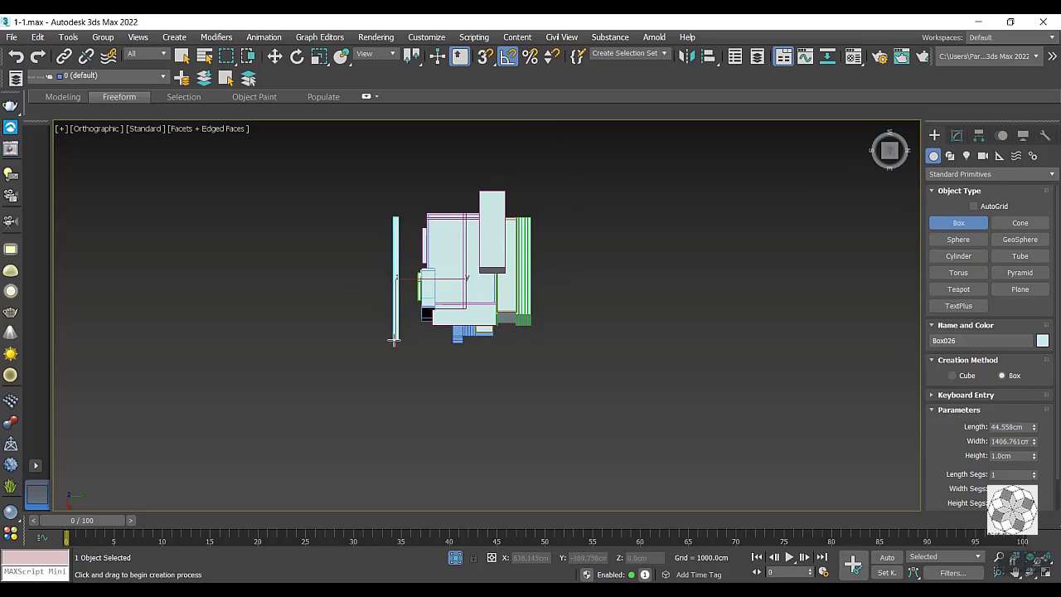
pyautogui.scroll(2, 395, 255)
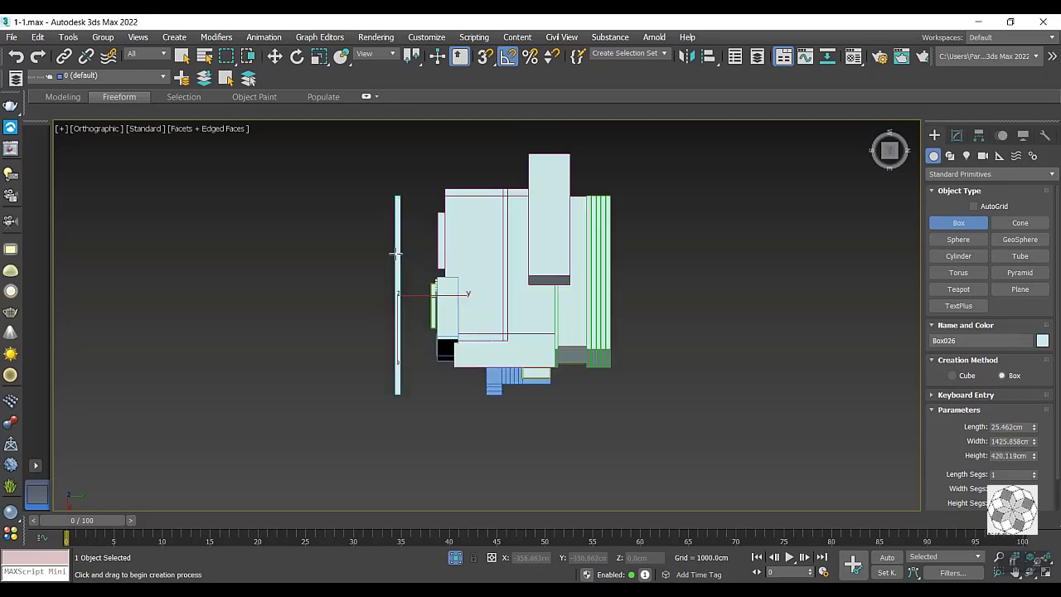
pyautogui.moveTo(396, 254); pyautogui.dragTo(396, 226, button='middle')
pyautogui.moveTo(397, 336); pyautogui.dragTo(401, 287, button='middle')
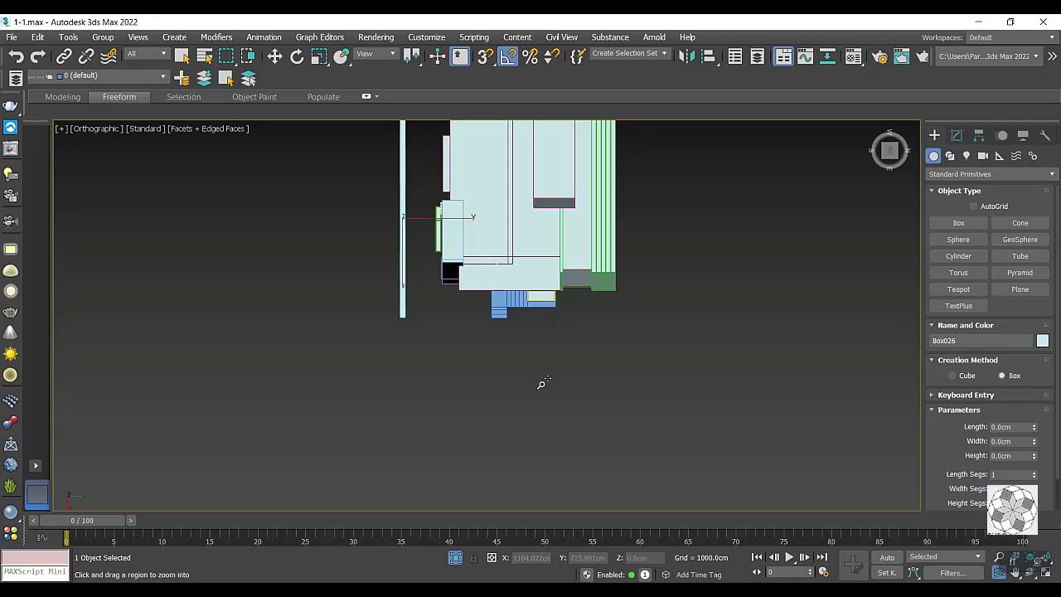
# Maximize the Perspective view and orbit to an eye-level view of the house and wall.
pyautogui.hotkey('alt', 'w')
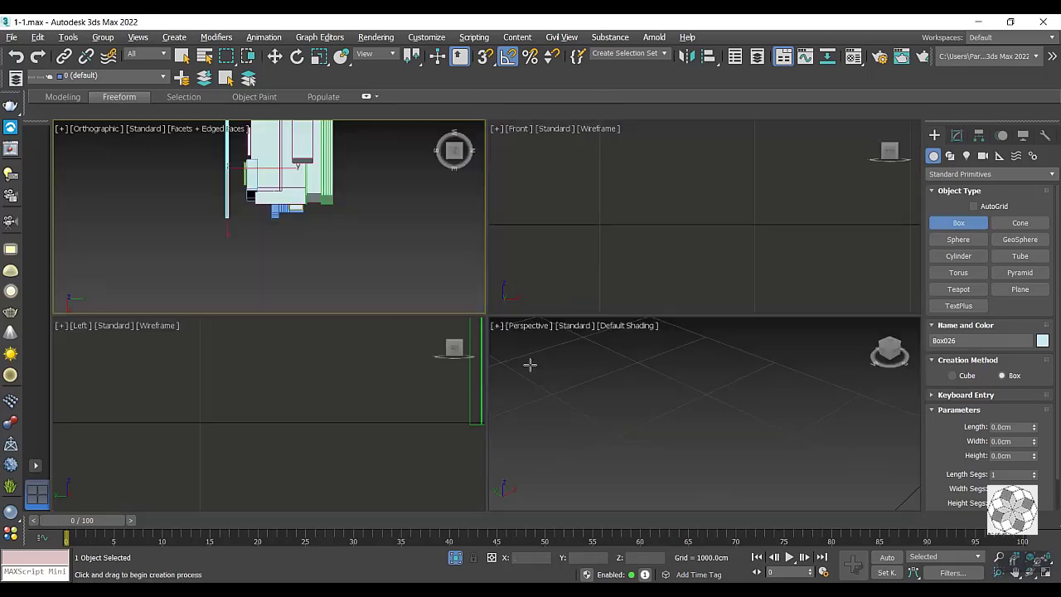
pyautogui.moveTo(657, 429); pyautogui.dragTo(682, 379, button='middle')
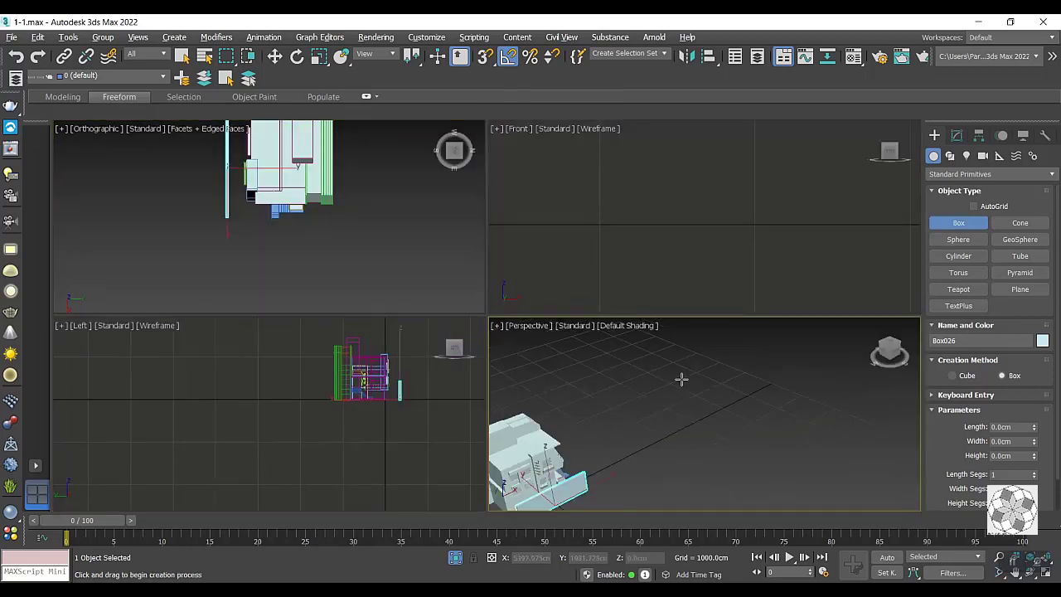
pyautogui.scroll(-3, 683, 379)
pyautogui.scroll(3, 652, 387)
pyautogui.moveTo(644, 412)
pyautogui.mouseDown(button='middle')
pyautogui.moveTo(609, 450)
pyautogui.moveTo(561, 426)
pyautogui.mouseUp(button='middle')
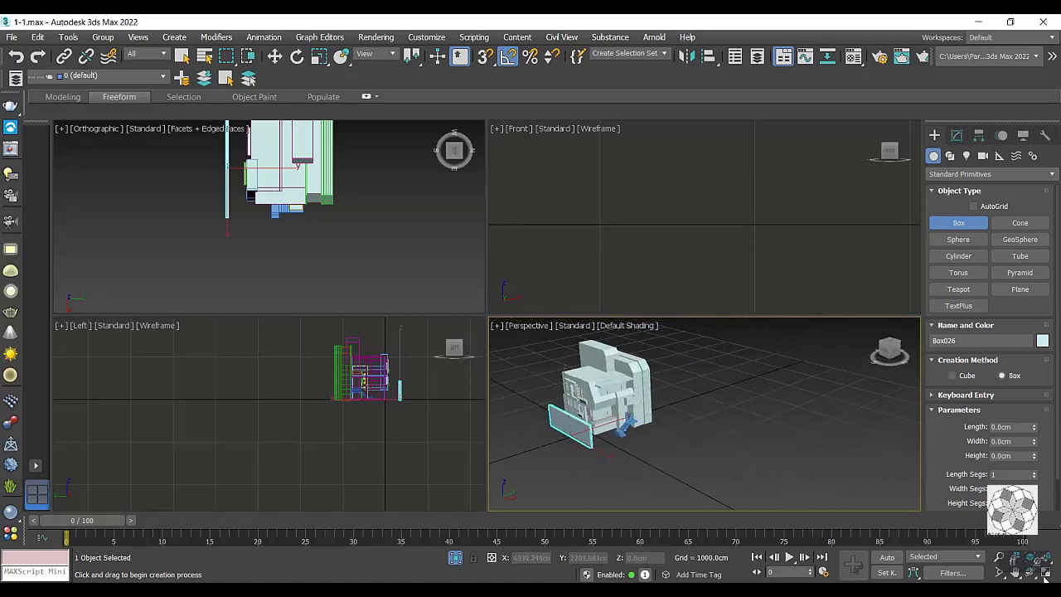
pyautogui.hotkey('alt', 'w')
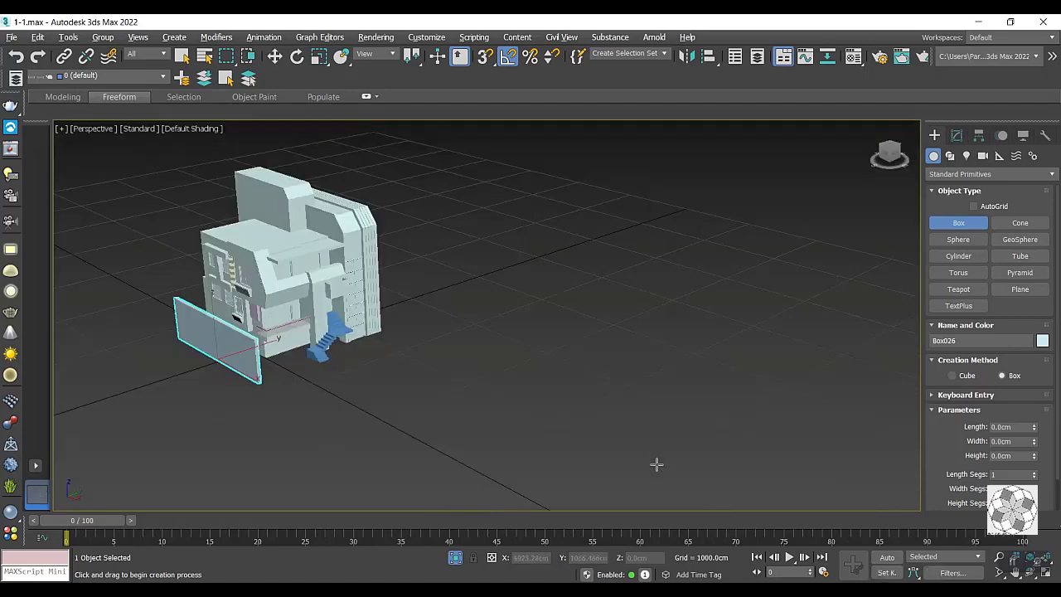
pyautogui.keyDown('alt'); pyautogui.moveTo(505, 356); pyautogui.dragTo(559, 398, button='middle'); pyautogui.keyUp('alt')
pyautogui.scroll(2, 126, 166)
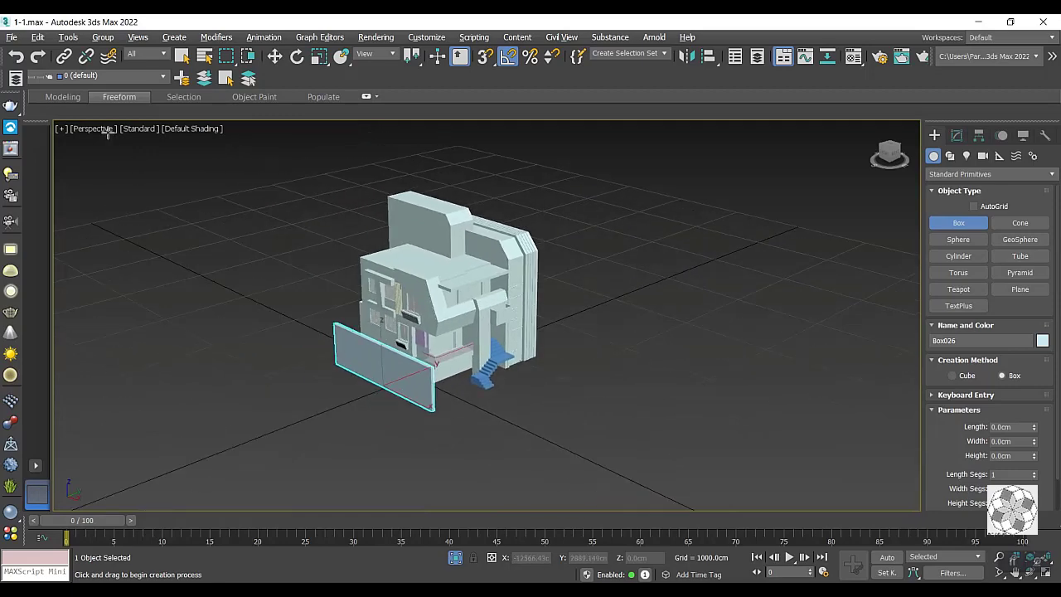
pyautogui.moveTo(374, 367)
pyautogui.keyDown('alt'); pyautogui.mouseDown(button='middle')
pyautogui.moveTo(375, 353)
pyautogui.moveTo(352, 375)
pyautogui.mouseUp(button='middle'); pyautogui.keyUp('alt')
pyautogui.scroll(3, 375, 353)
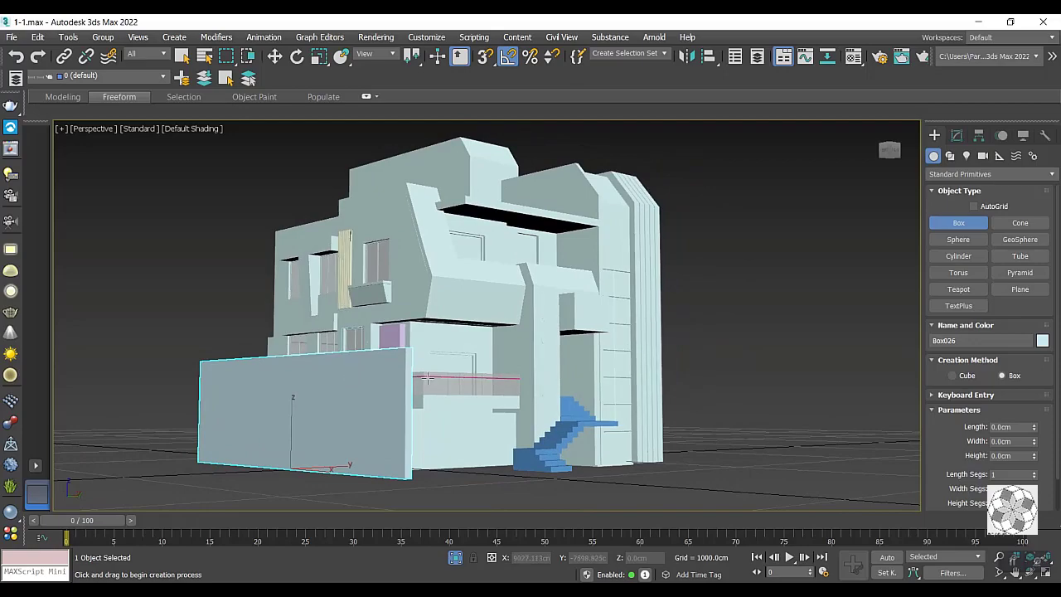
pyautogui.scroll(2, 444, 373)
pyautogui.scroll(-2, 443, 374)
# Check the 02.jpg reference render from the taskbar, then minimize it.
pyautogui.moveTo(591, 567)
pyautogui.click(597, 580)
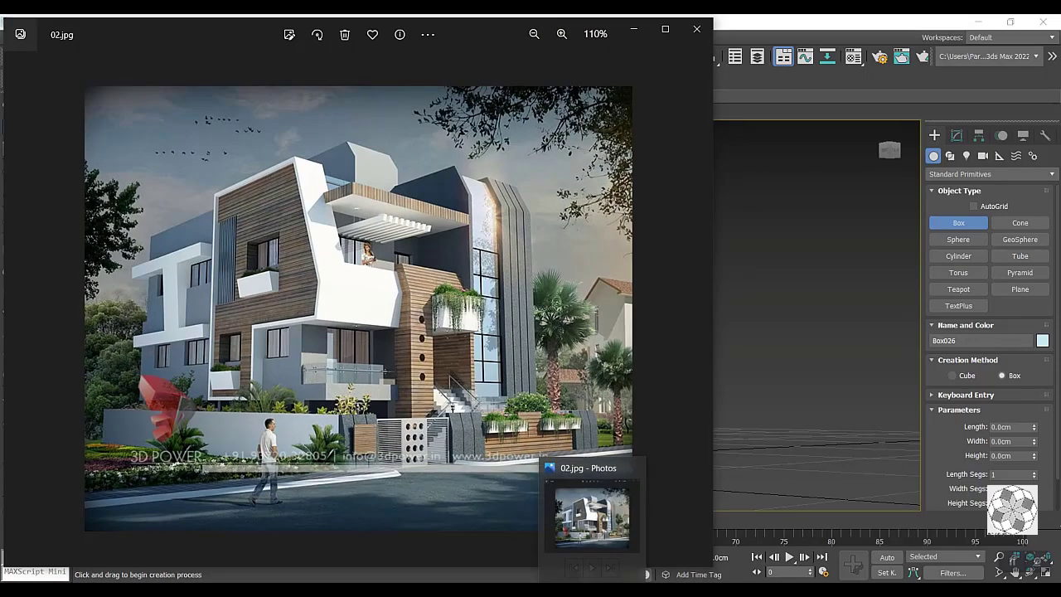
pyautogui.click(597, 580)
pyautogui.click(598, 581)
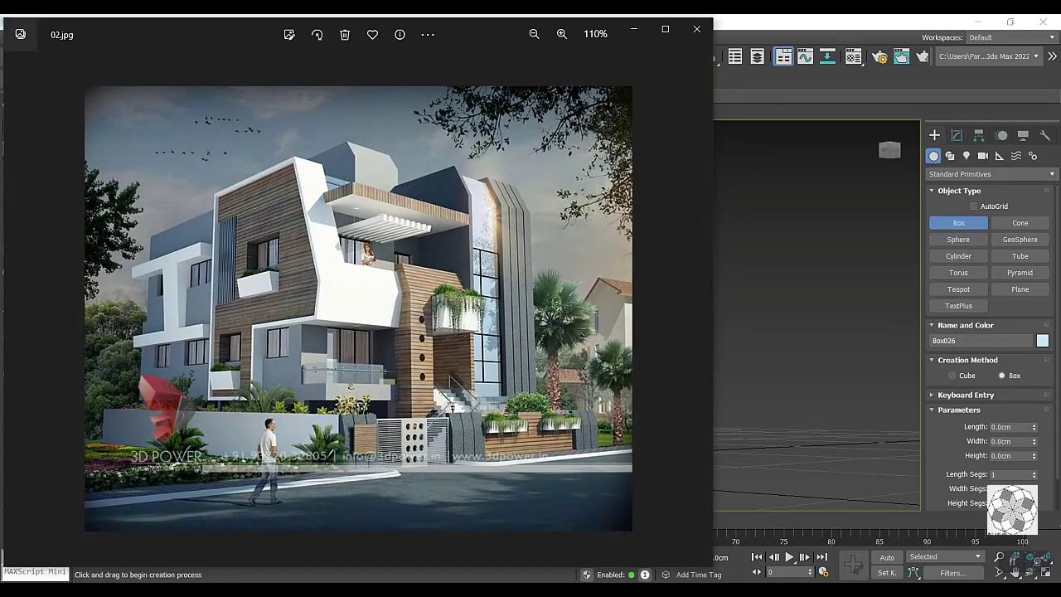
pyautogui.click(597, 580)
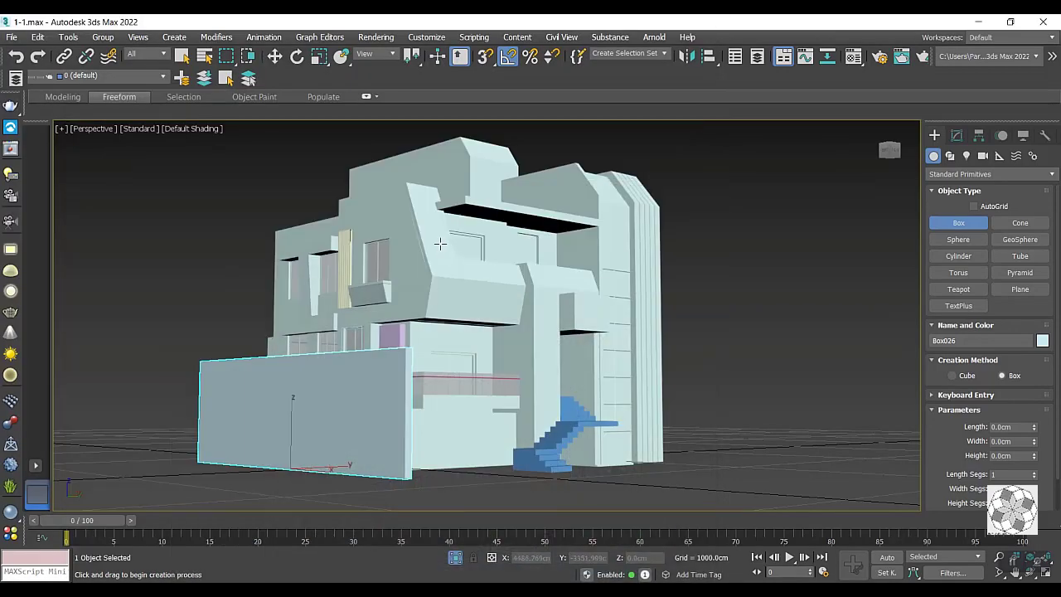
# Select Line003's whole angled upper-wall frame face at Polygon level.
pyautogui.press('w')
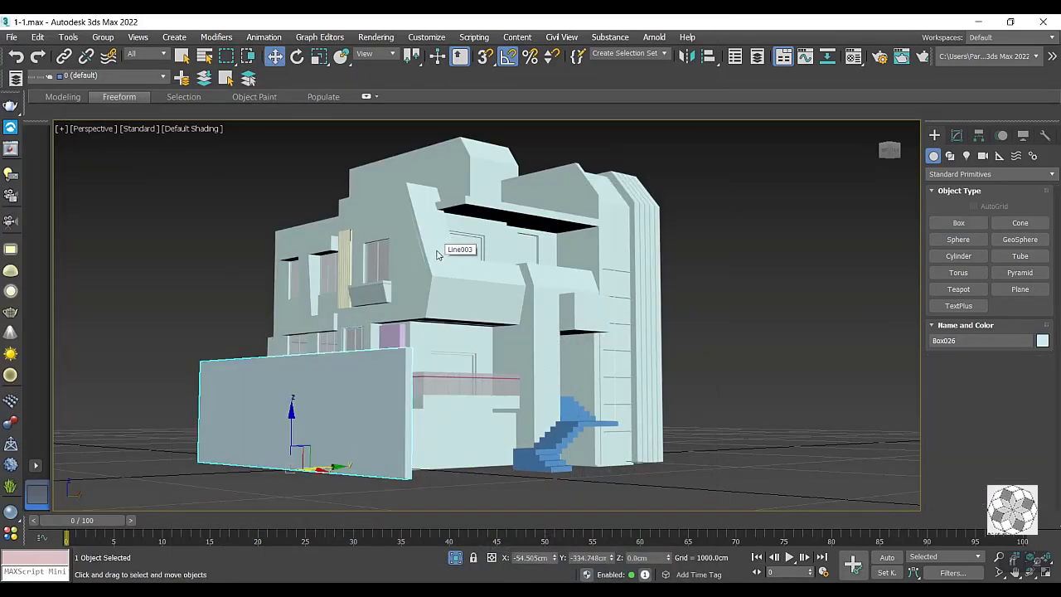
pyautogui.click(437, 254)
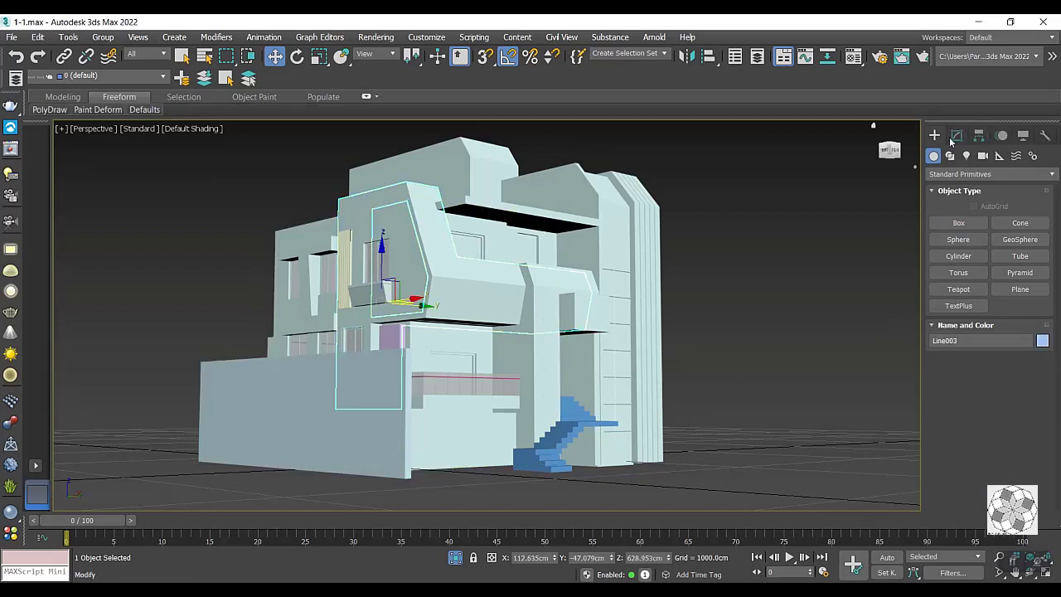
pyautogui.click(956, 136)
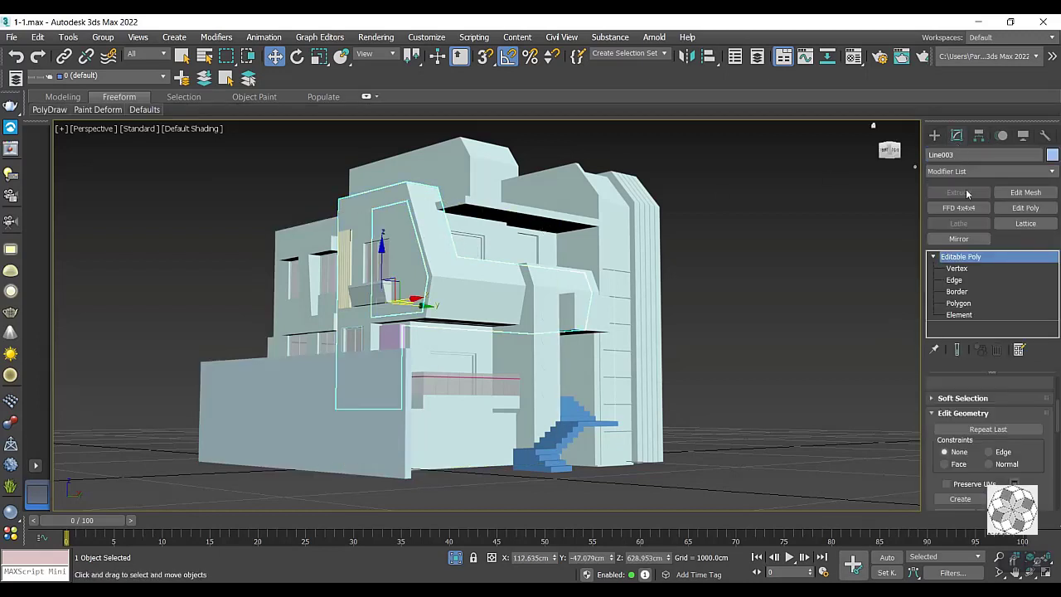
pyautogui.click(962, 303)
pyautogui.click(412, 212)
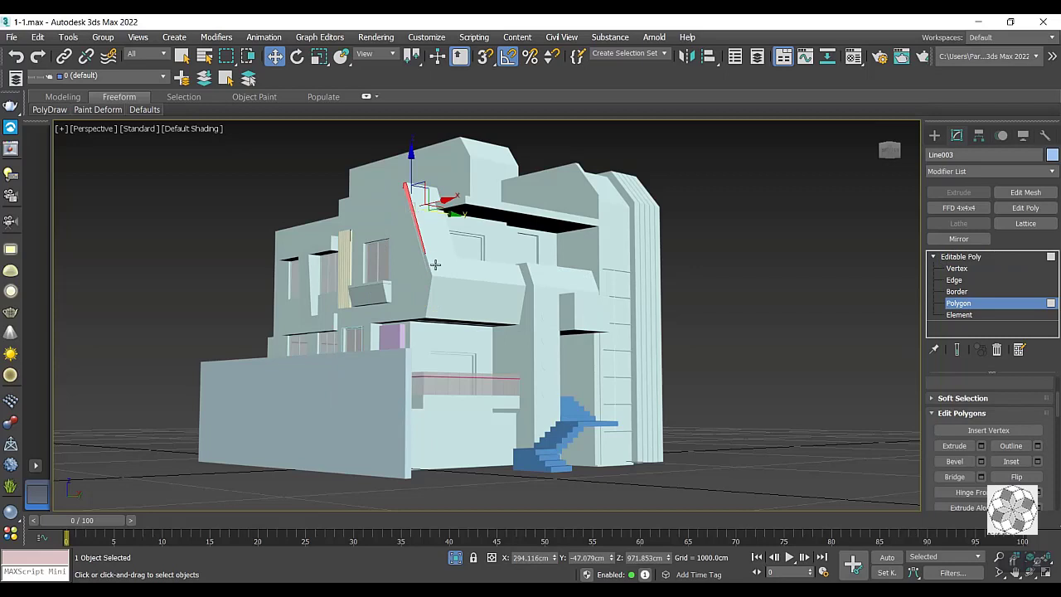
pyautogui.scroll(3, 962, 413)
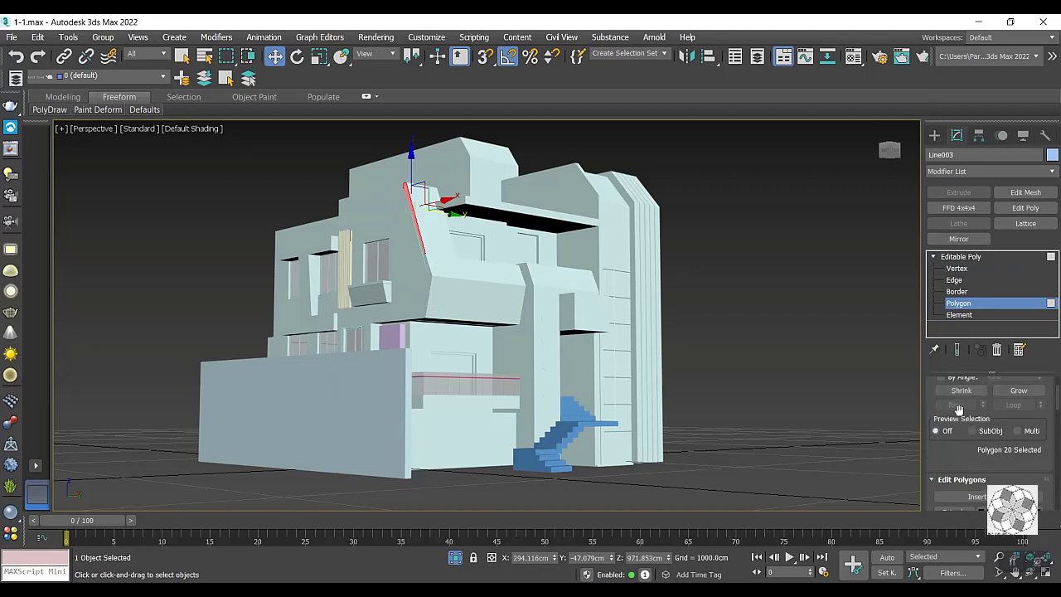
pyautogui.scroll(3, 962, 413)
pyautogui.click(956, 444)
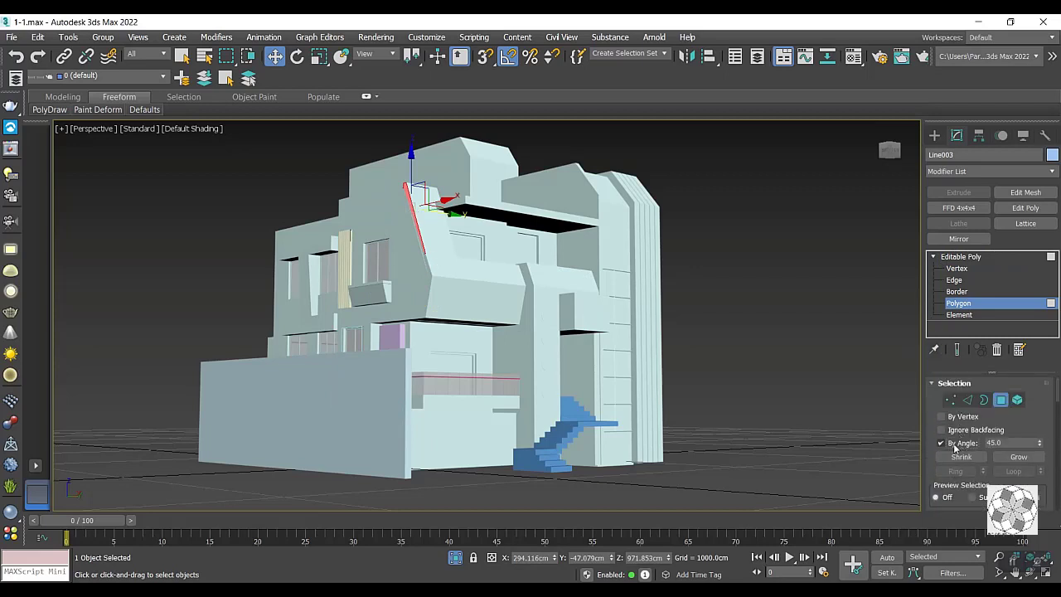
pyautogui.click(430, 269)
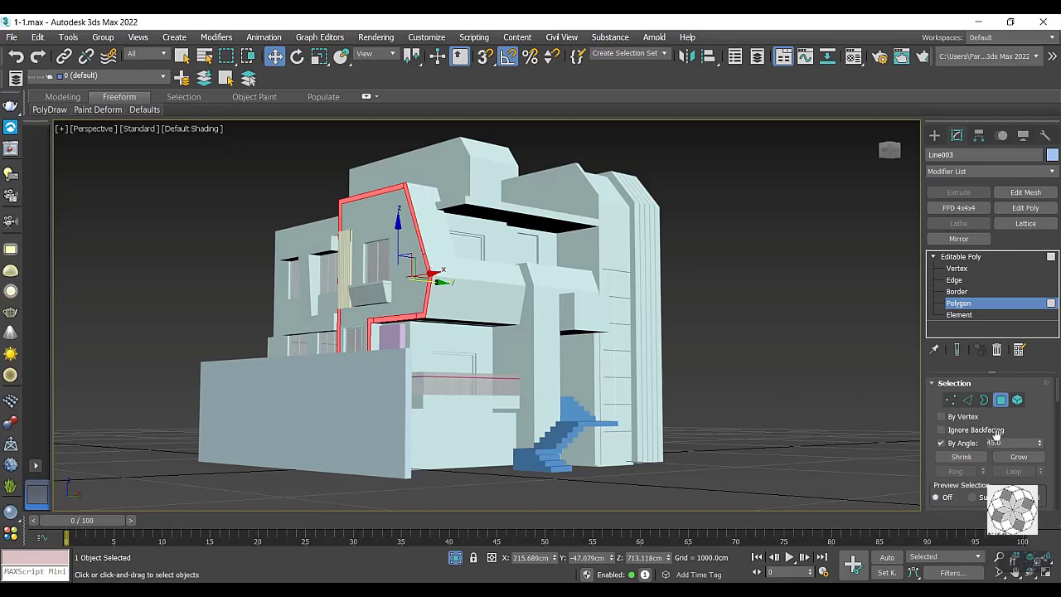
pyautogui.scroll(-3, 991, 438)
pyautogui.scroll(-3, 987, 443)
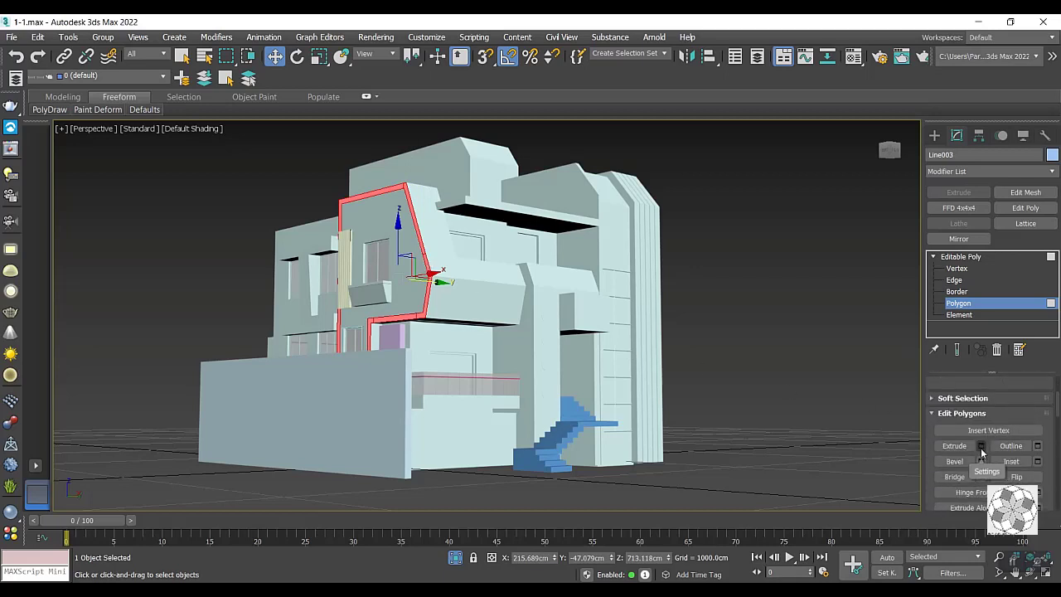
# Extrude the frame face outward 21.865cm, then deselect it.
pyautogui.click(981, 447)
pyautogui.moveTo(497, 342)
pyautogui.mouseDown()
pyautogui.moveTo(479, 375)
pyautogui.moveTo(475, 357)
pyautogui.mouseUp()
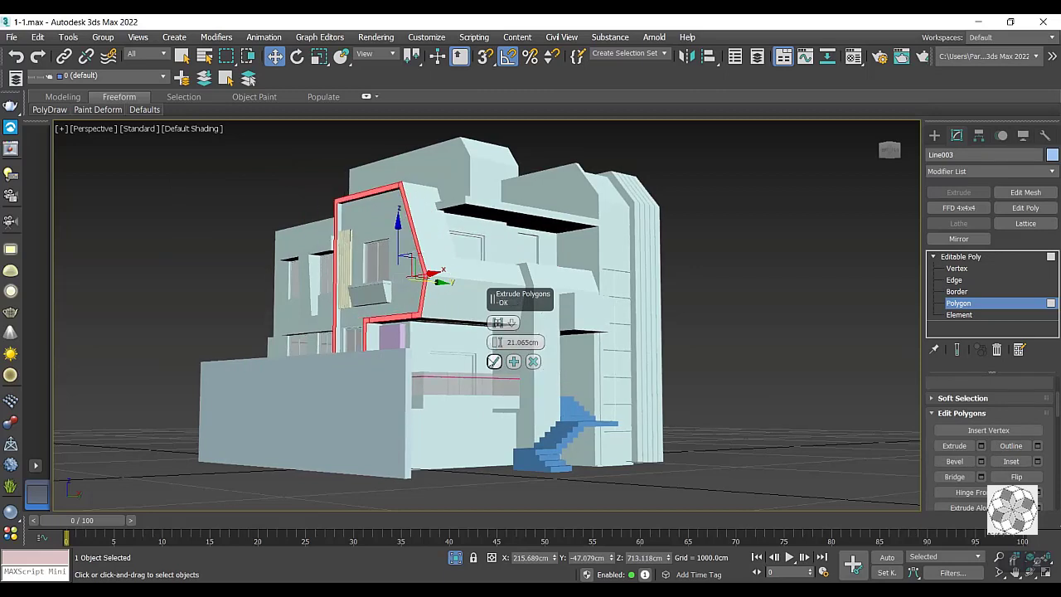
pyautogui.click(494, 361)
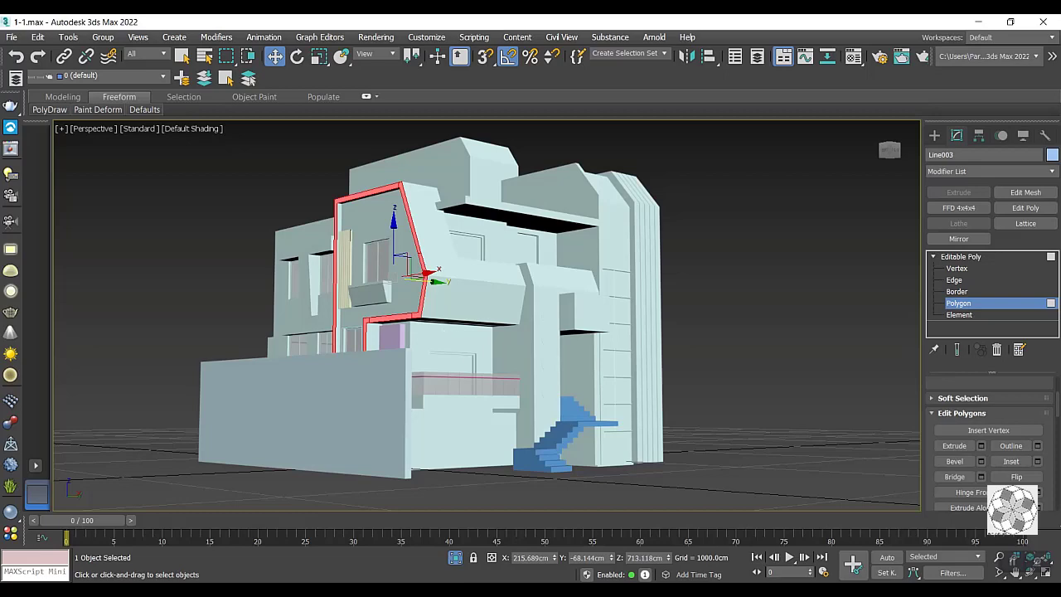
pyautogui.click(395, 434)
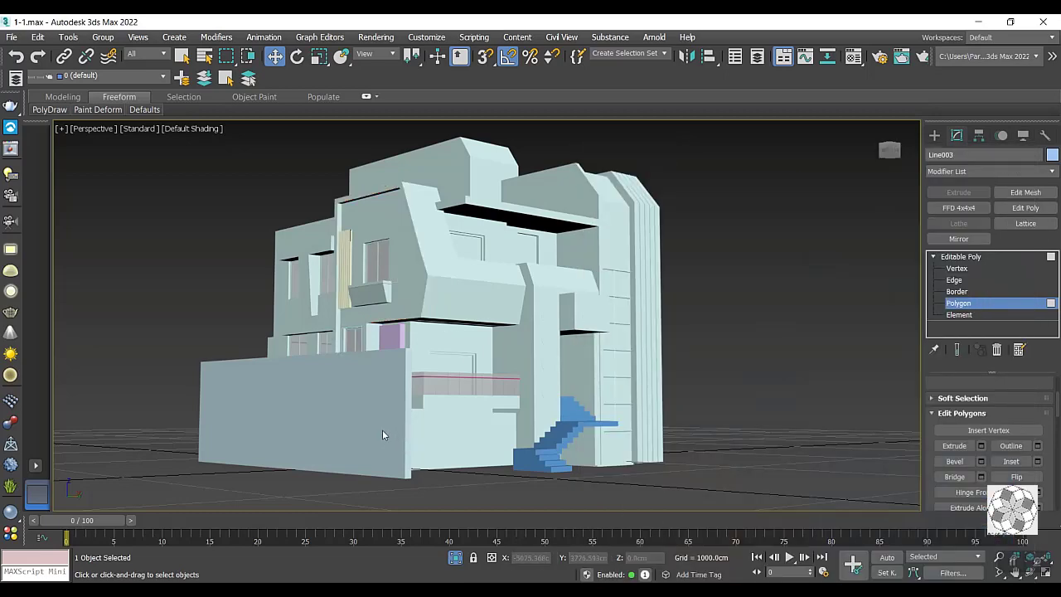
pyautogui.keyDown('alt'); pyautogui.moveTo(386, 427); pyautogui.dragTo(416, 428, button='middle'); pyautogui.keyUp('alt')
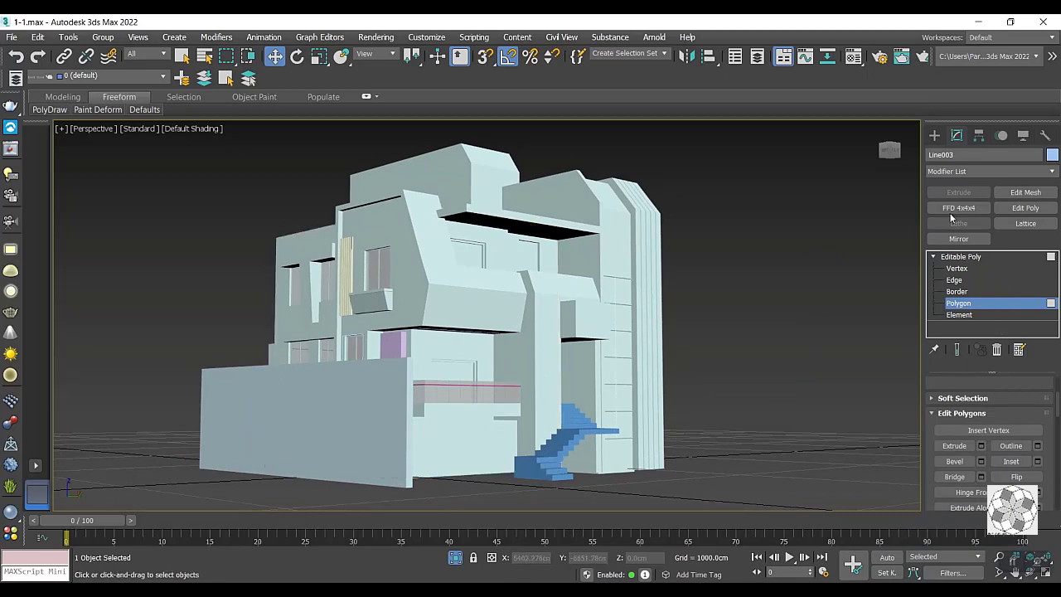
pyautogui.click(934, 136)
pyautogui.hotkey('alt', 'Tab')
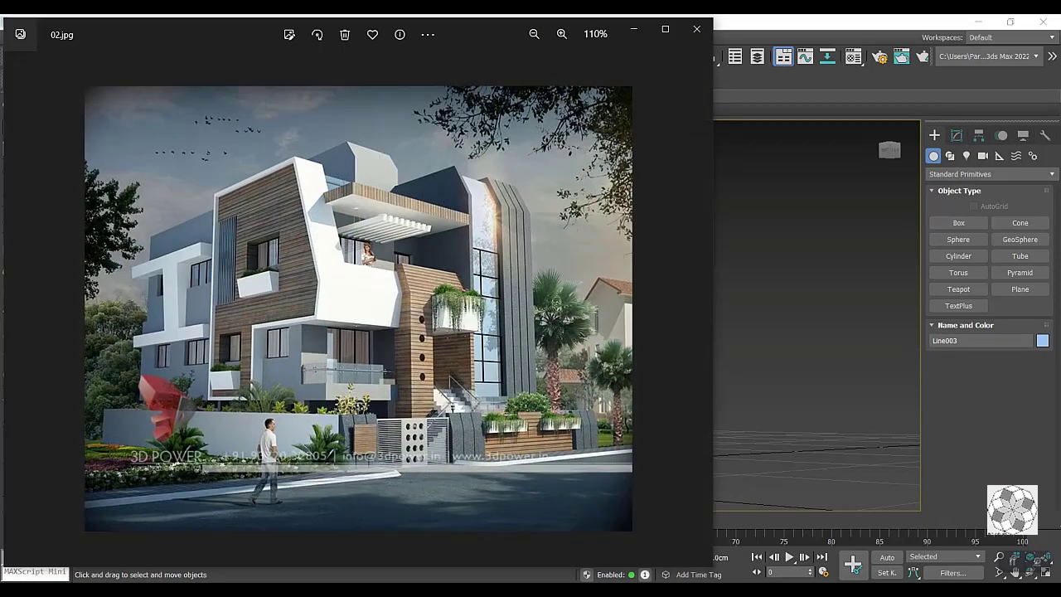
pyautogui.hotkey('alt', 'Tab')
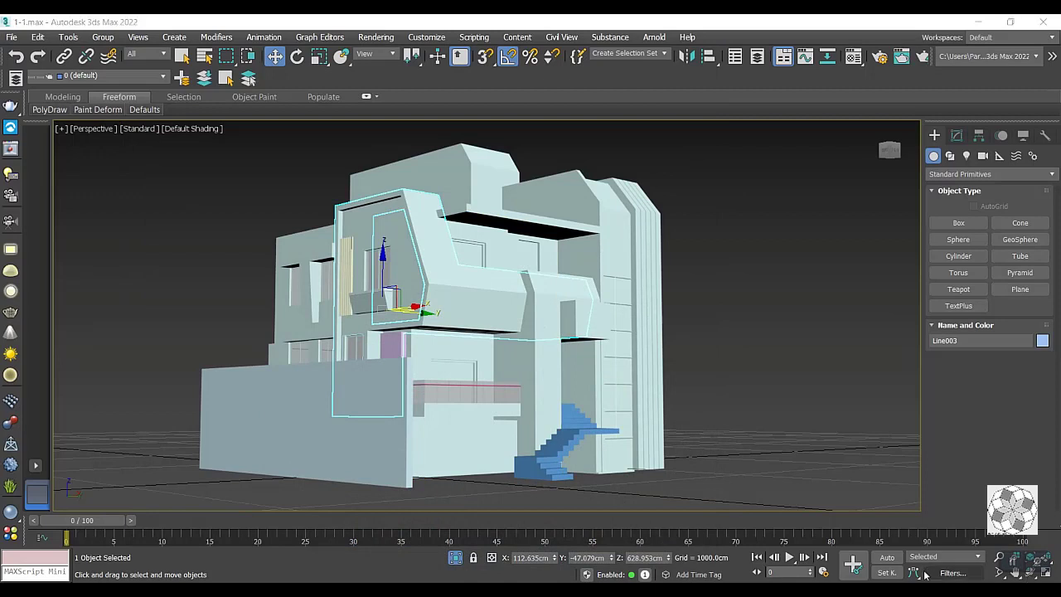
pyautogui.scroll(-3, 676, 478)
pyautogui.scroll(3, 680, 481)
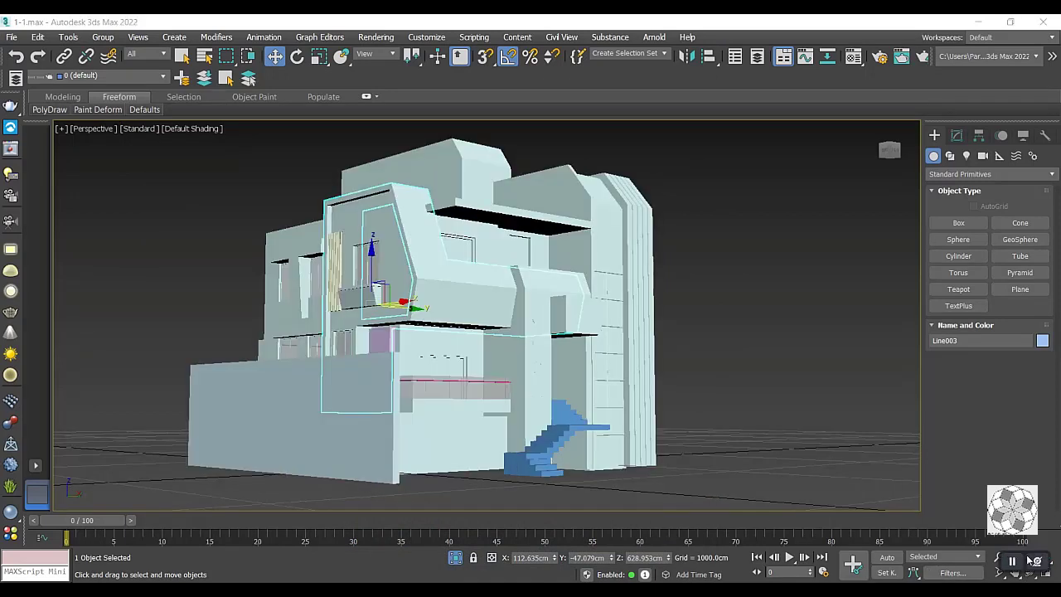
# Move Box026 further left and convert it to Editable Poly.
pyautogui.click(375, 437)
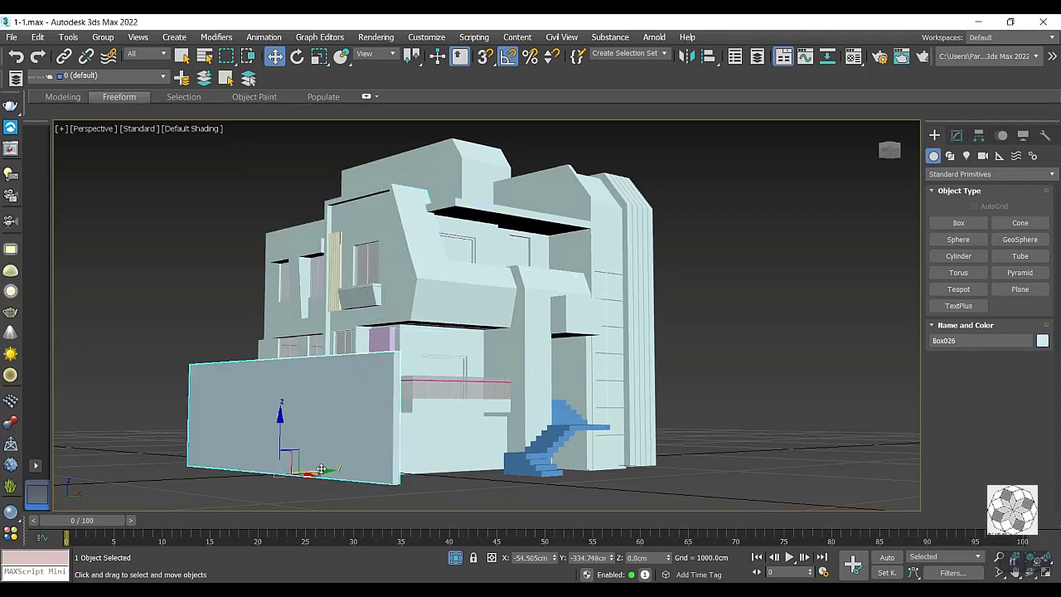
pyautogui.moveTo(320, 478); pyautogui.dragTo(257, 481)
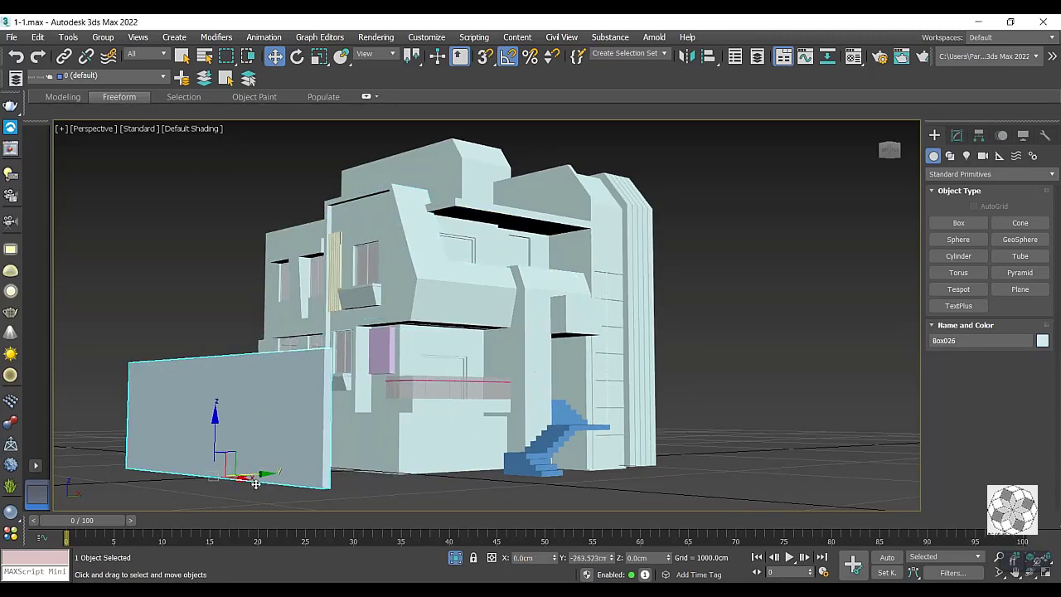
pyautogui.rightClick(264, 427)
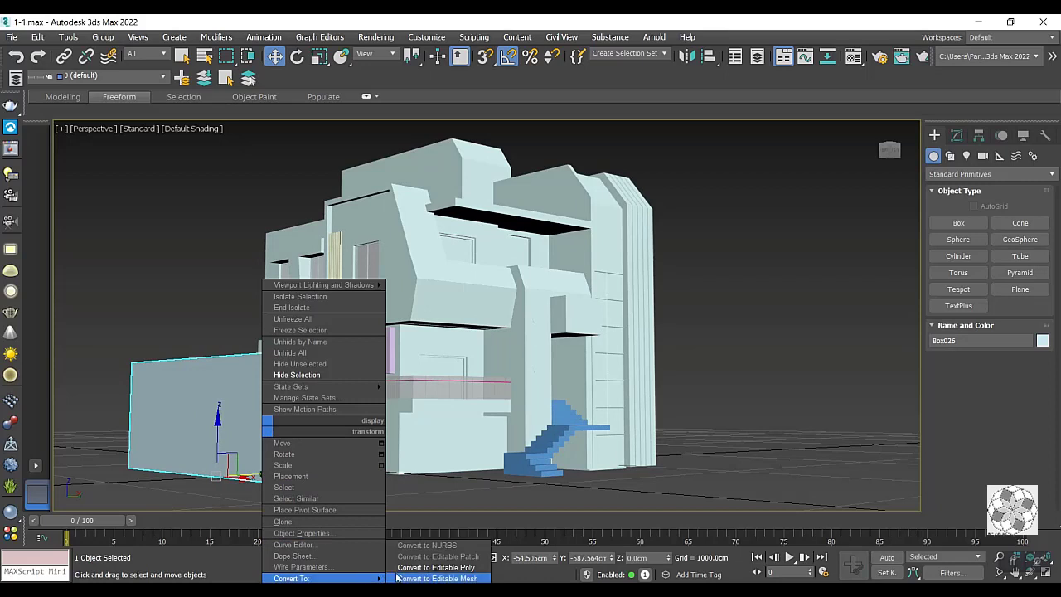
pyautogui.click(427, 569)
# Select the wall's top vertices and lower them on Z to shorten it.
pyautogui.click(933, 256)
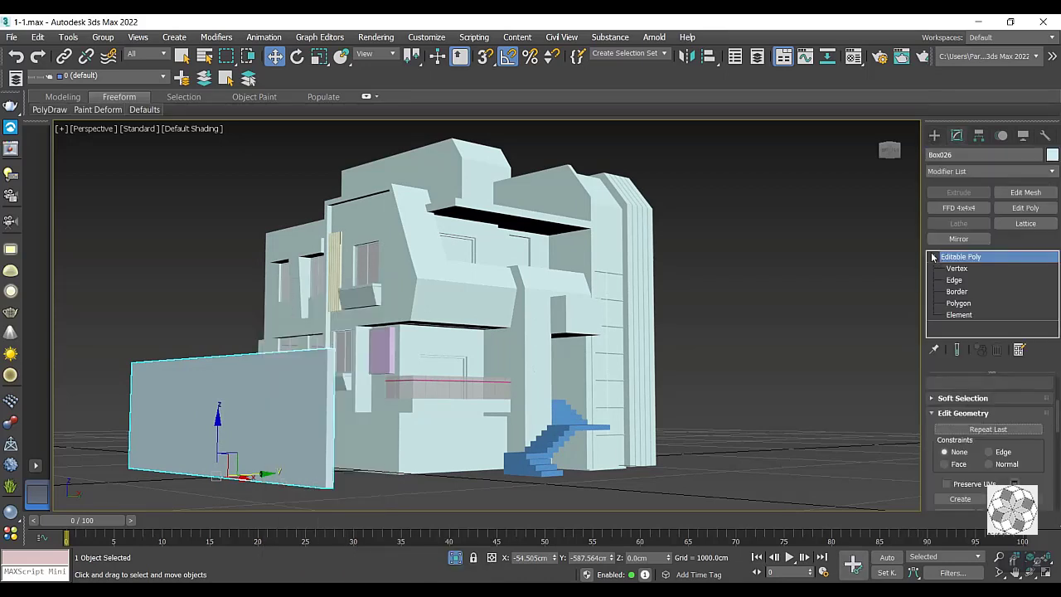
pyautogui.click(958, 268)
pyautogui.moveTo(345, 333); pyautogui.dragTo(124, 403)
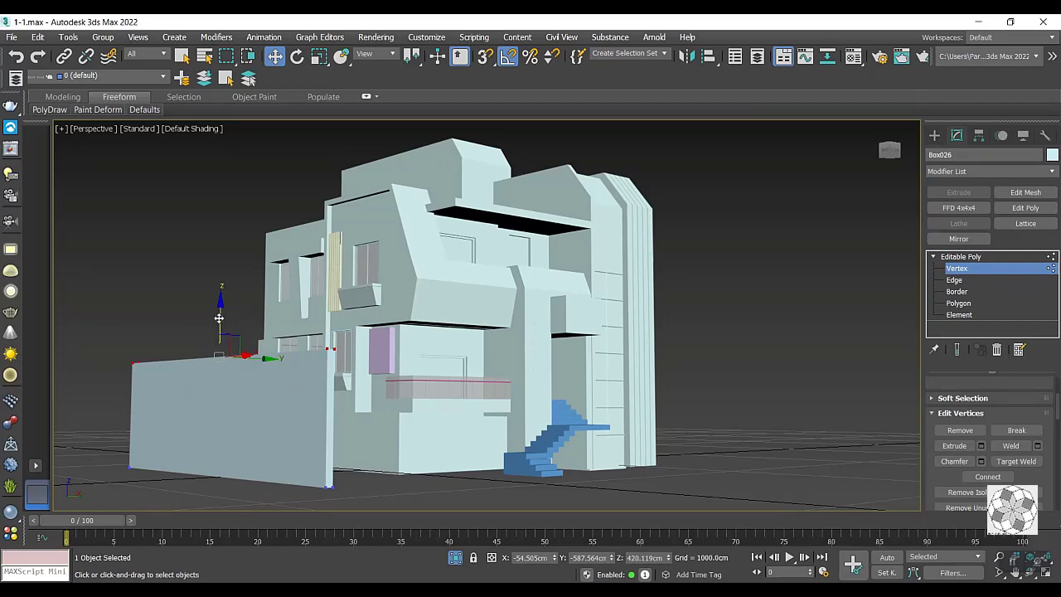
pyautogui.moveTo(216, 319)
pyautogui.mouseDown()
pyautogui.moveTo(209, 372)
pyautogui.moveTo(213, 360)
pyautogui.mouseUp()
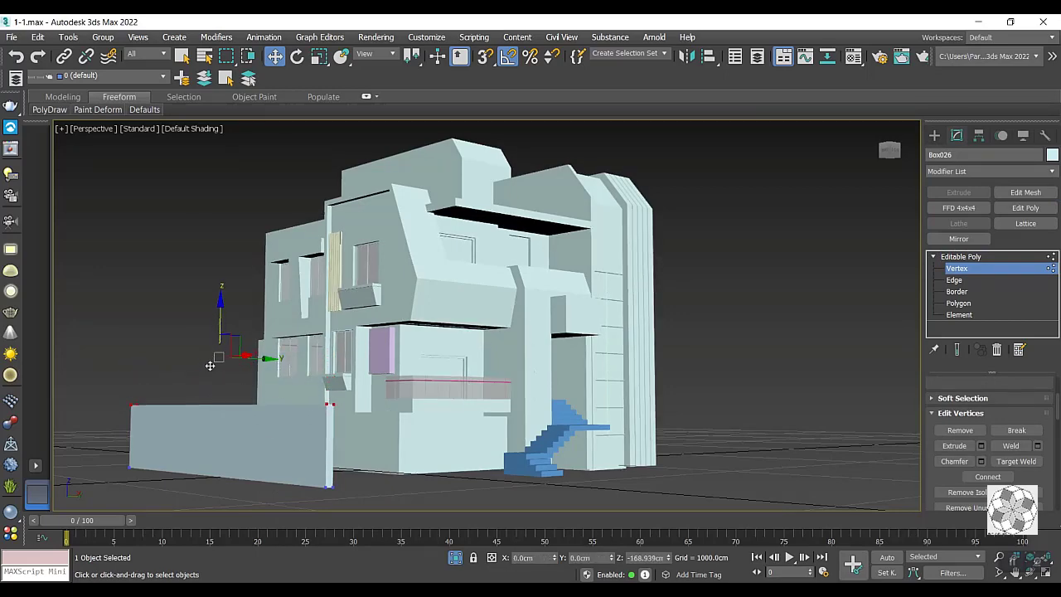
pyautogui.hotkey('alt', 'Tab')
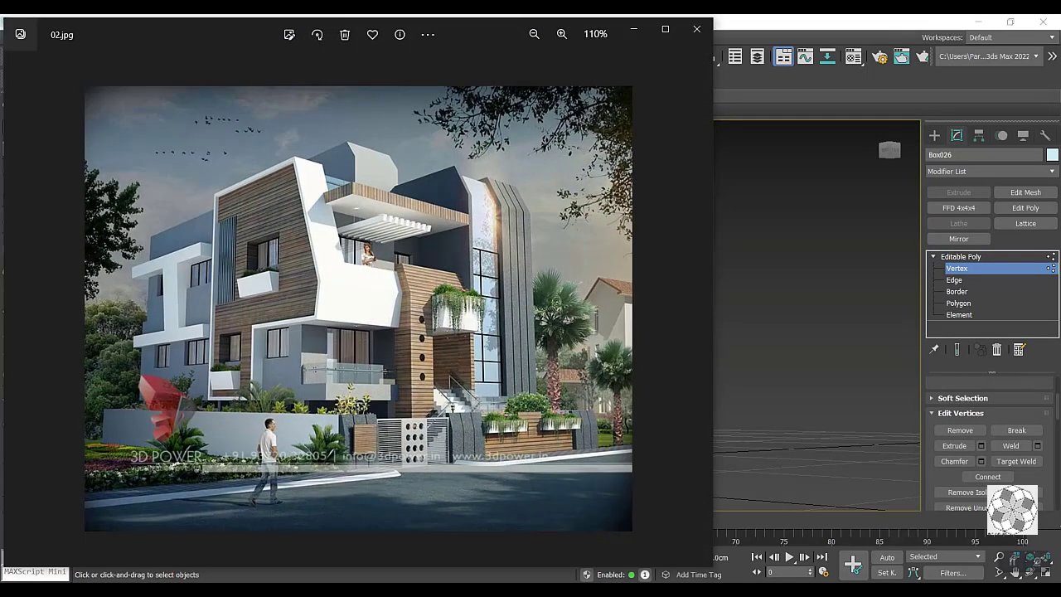
pyautogui.hotkey('alt', 'Tab')
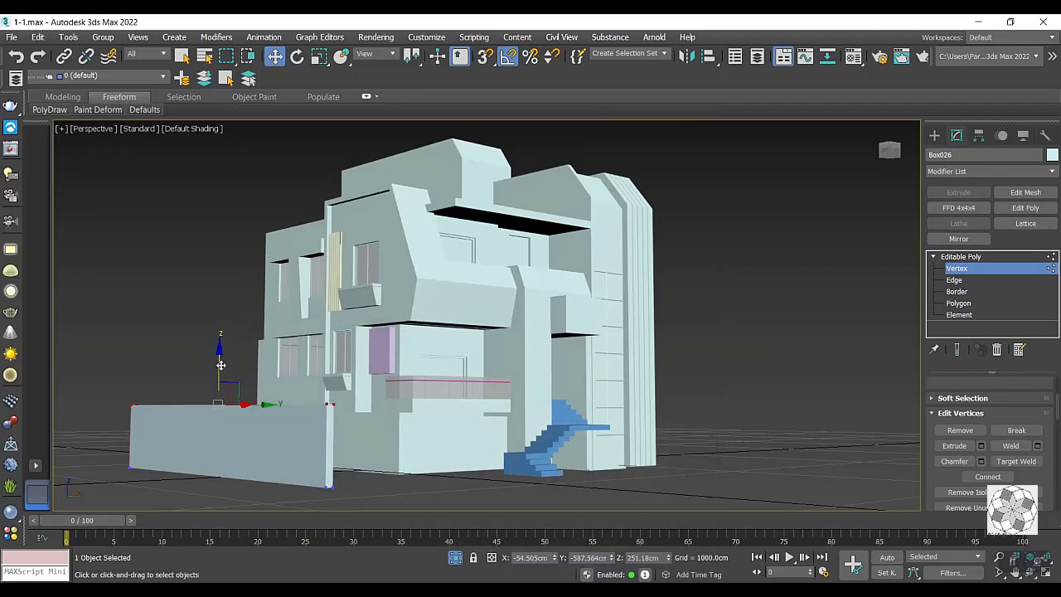
pyautogui.moveTo(221, 366)
pyautogui.mouseDown()
pyautogui.moveTo(218, 383)
pyautogui.moveTo(218, 374)
pyautogui.mouseUp()
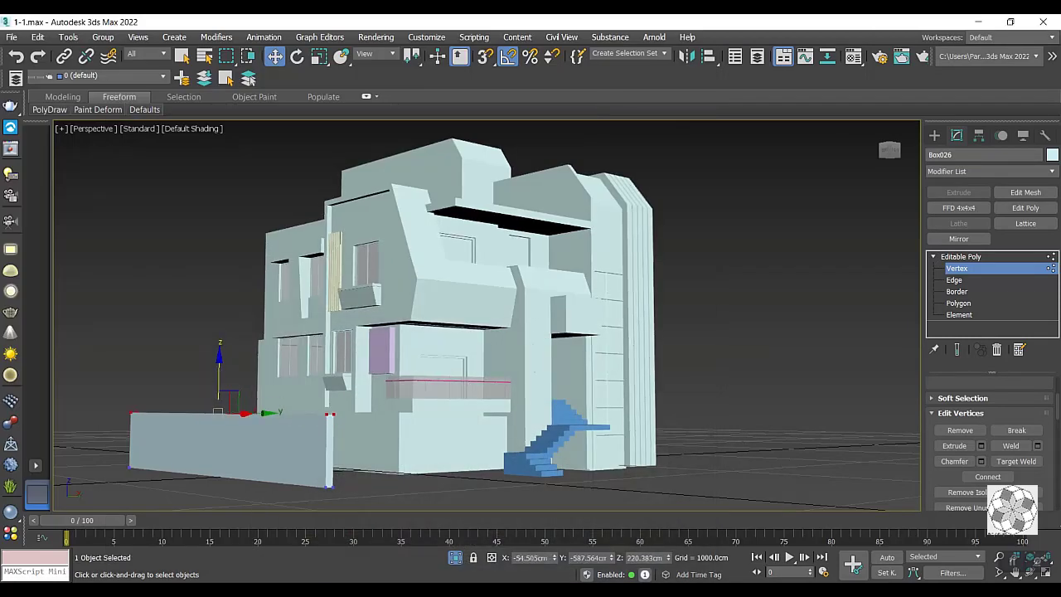
# Compare against the 02.jpg reference again, then return to the four-view layout.
pyautogui.click(586, 502)
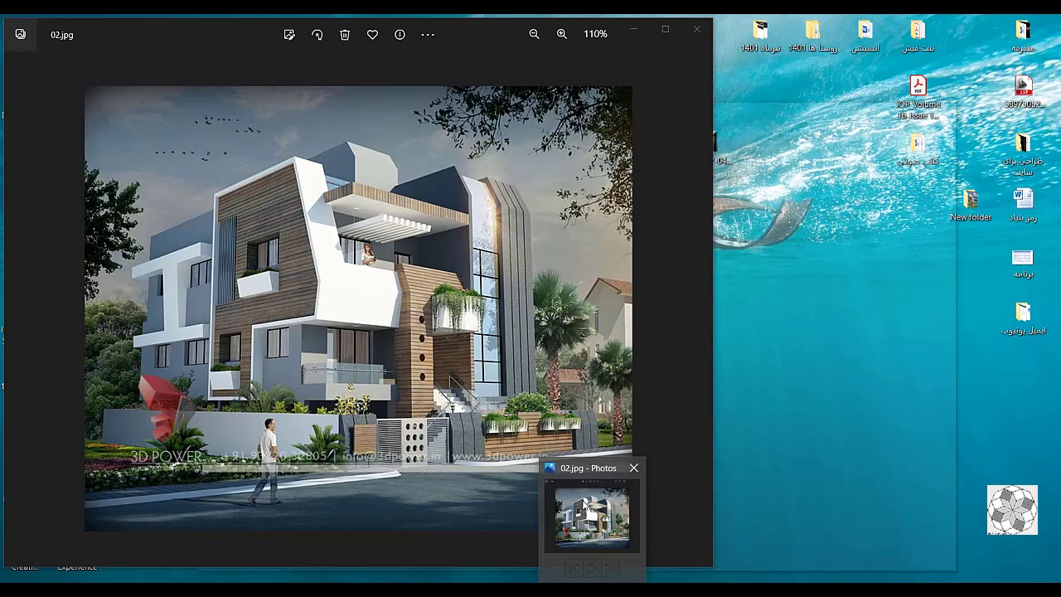
pyautogui.click(586, 503)
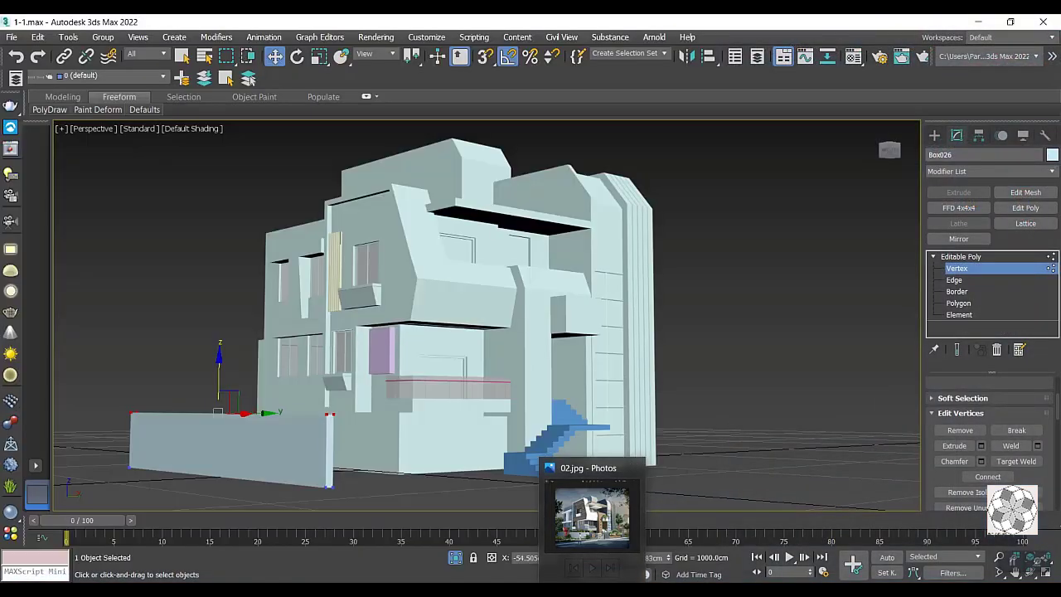
pyautogui.click(492, 527)
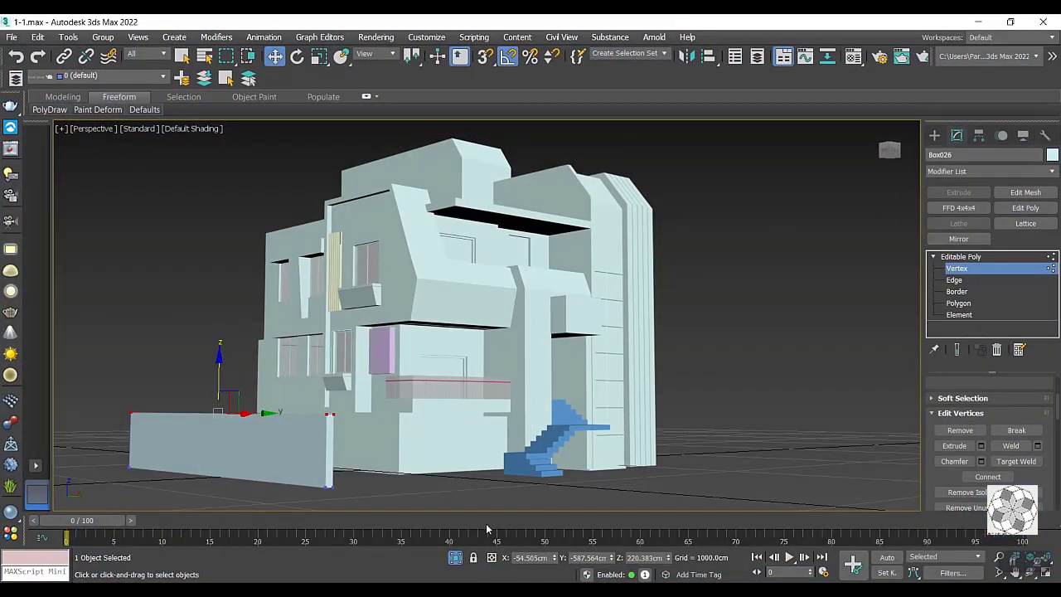
pyautogui.hotkey('alt', 'w')
# Shift the wall's end vertices about 154 cm along X in Top view.
pyautogui.moveTo(212, 170); pyautogui.dragTo(214, 236, button='middle')
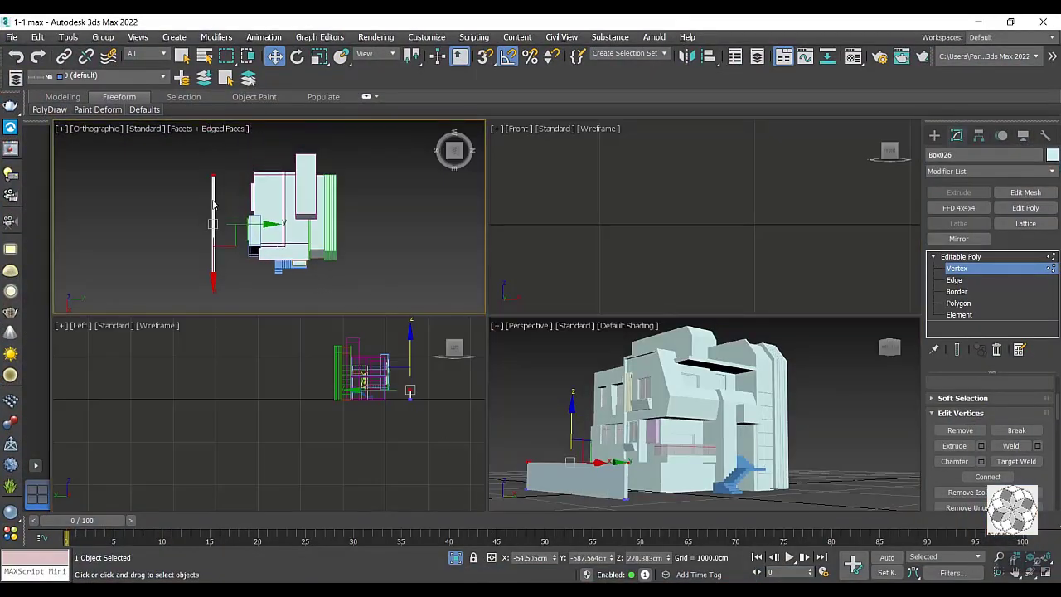
pyautogui.click(214, 222)
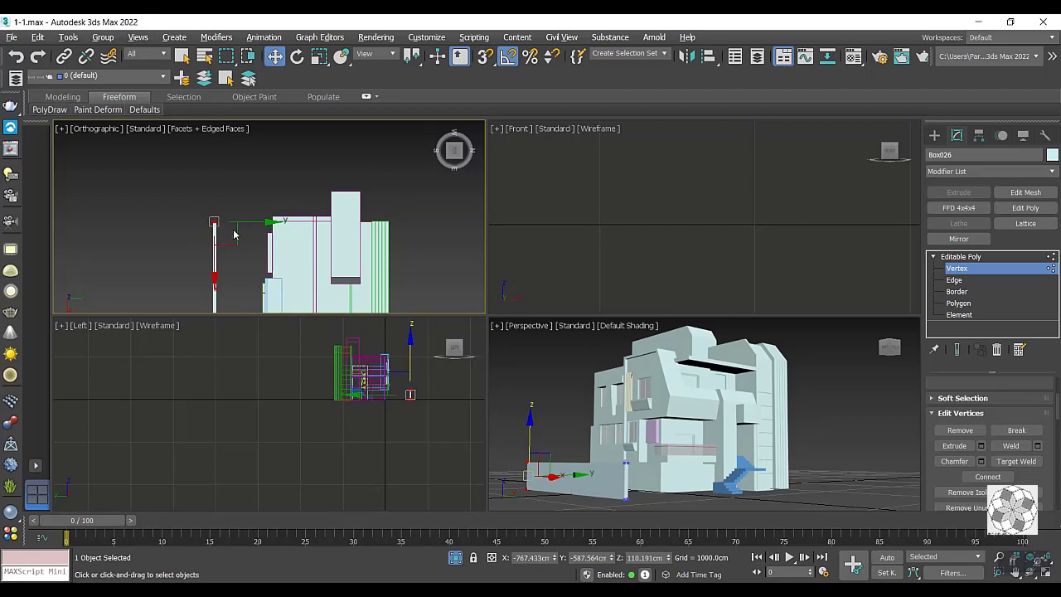
pyautogui.moveTo(220, 264); pyautogui.dragTo(217, 247)
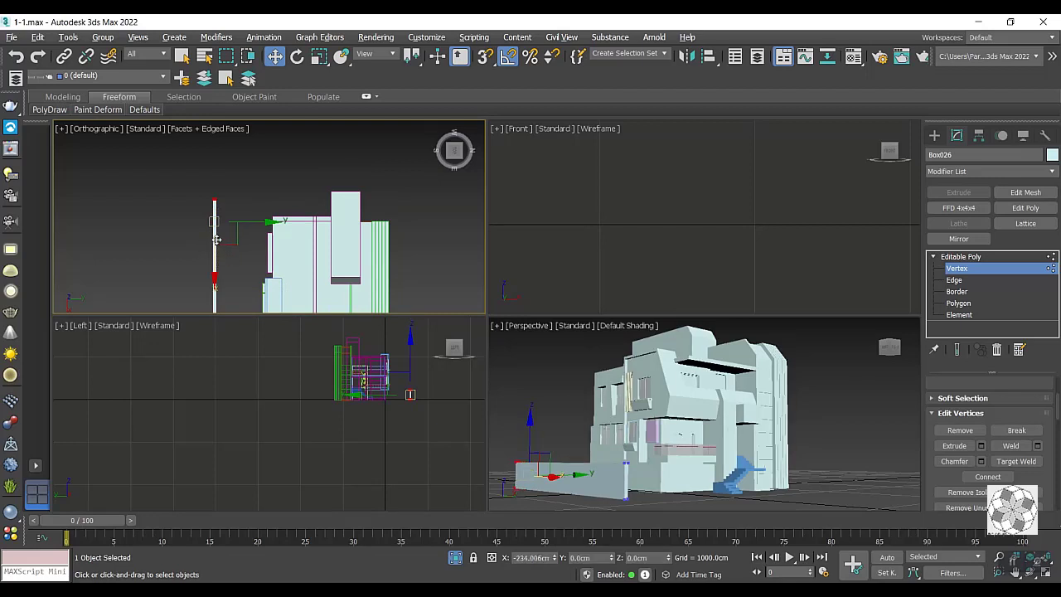
pyautogui.moveTo(217, 248)
pyautogui.mouseDown(button='middle')
pyautogui.moveTo(218, 155)
pyautogui.moveTo(237, 214)
pyautogui.mouseUp(button='middle')
pyautogui.scroll(3, 236, 214)
pyautogui.scroll(3, 237, 214)
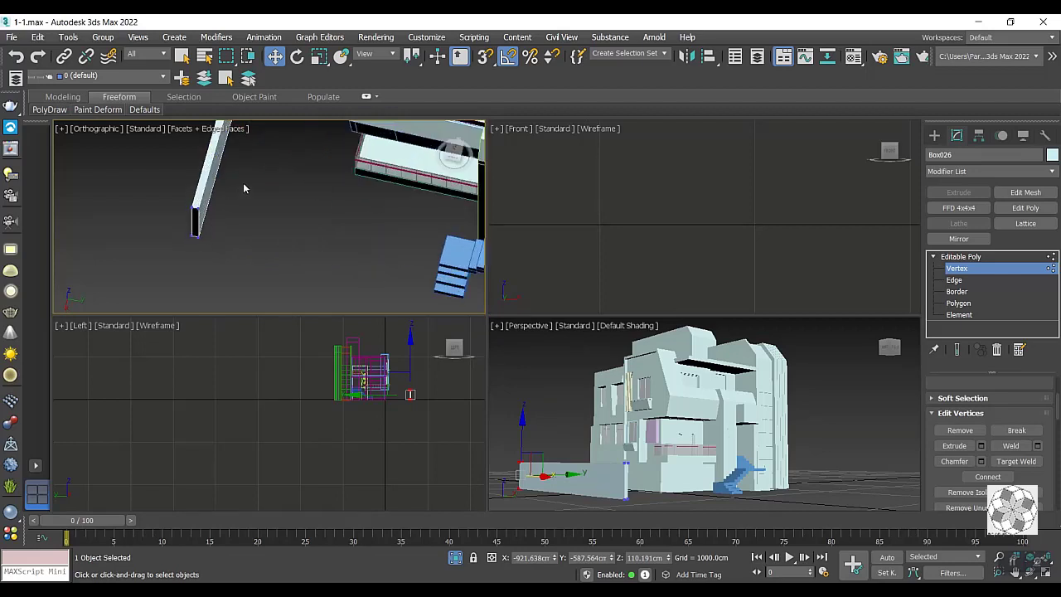
pyautogui.moveTo(240, 192)
pyautogui.mouseDown()
pyautogui.moveTo(163, 262)
pyautogui.moveTo(180, 268)
pyautogui.mouseUp()
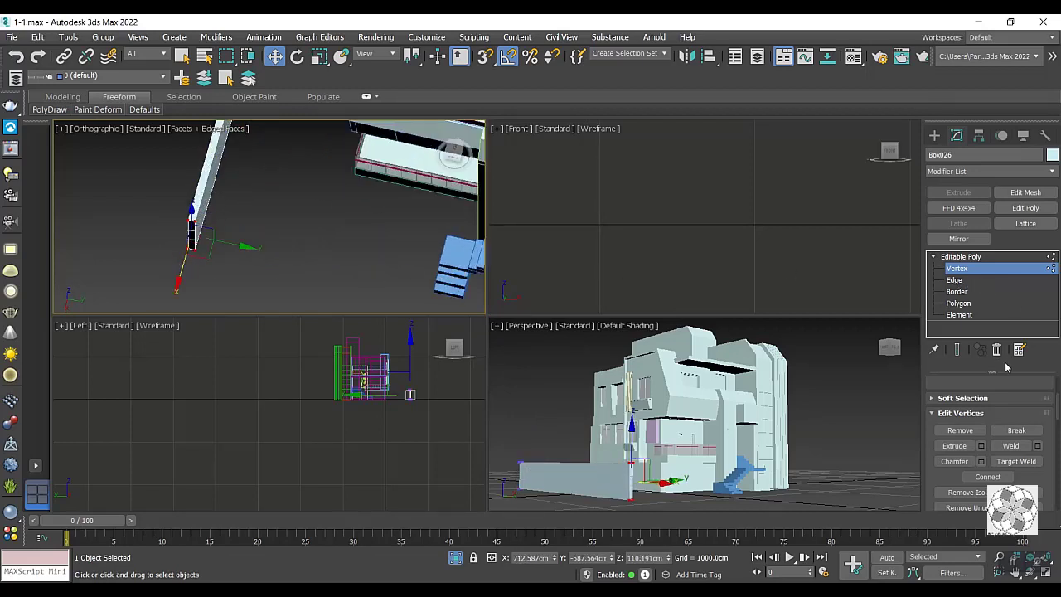
# Select the wall's end face and extrude it 20 cm.
pyautogui.click(959, 304)
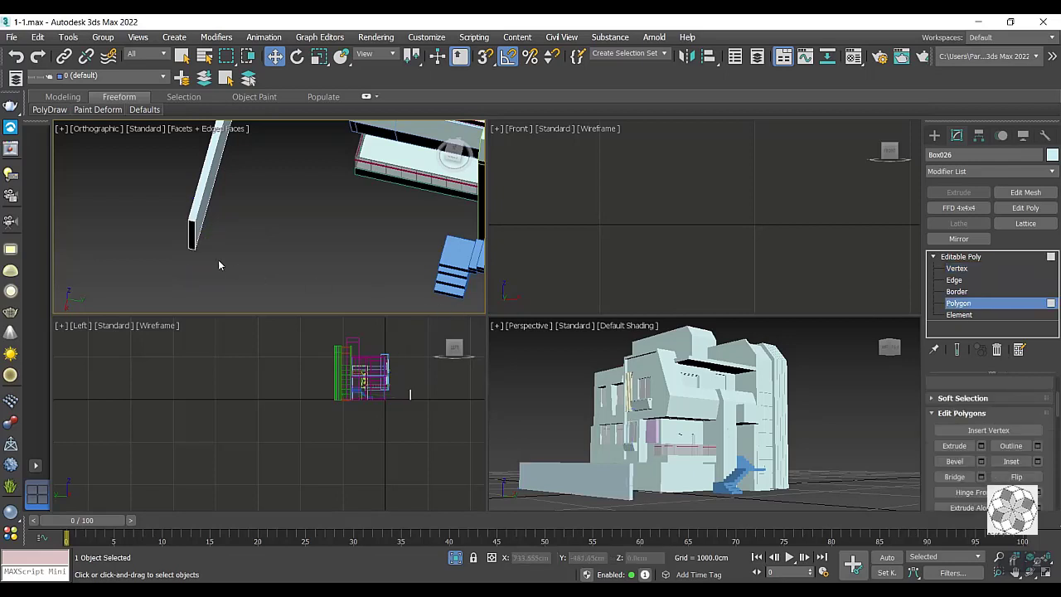
pyautogui.click(191, 238)
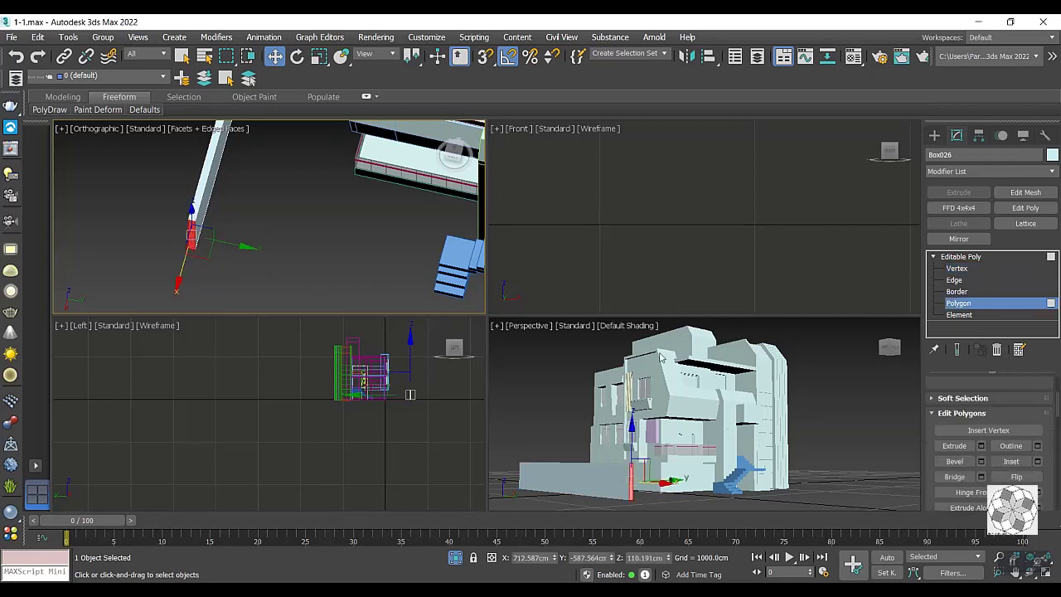
pyautogui.click(981, 446)
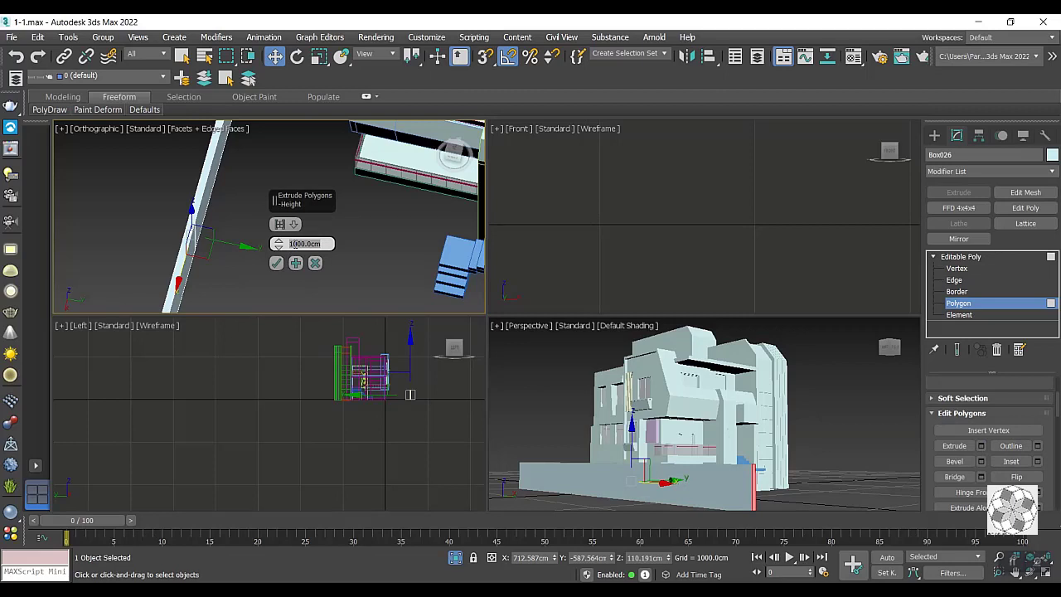
pyautogui.write('20')
pyautogui.press('Return')
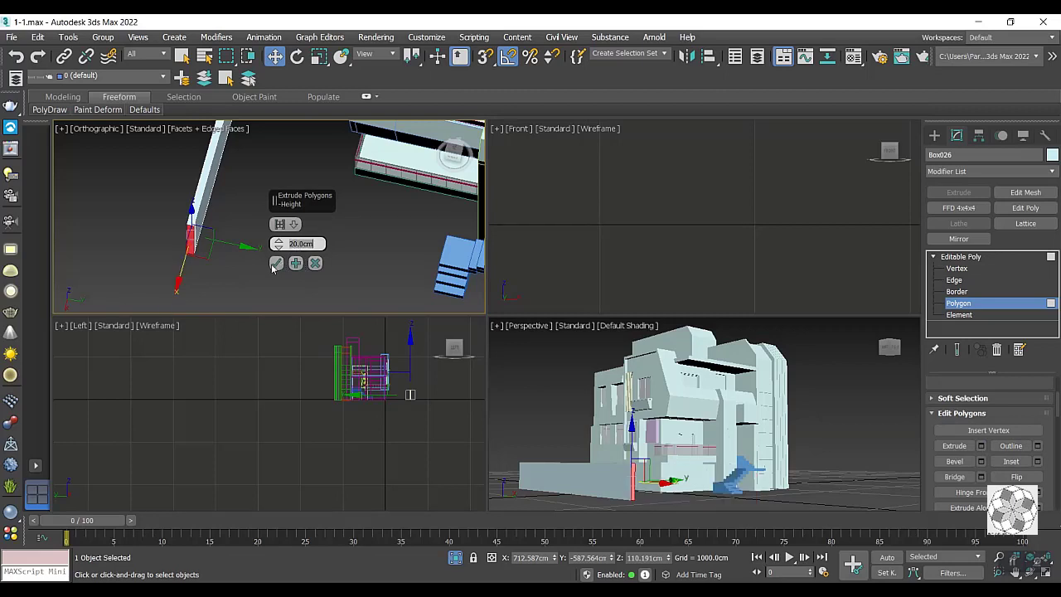
pyautogui.scroll(3, 237, 239)
pyautogui.scroll(3, 197, 233)
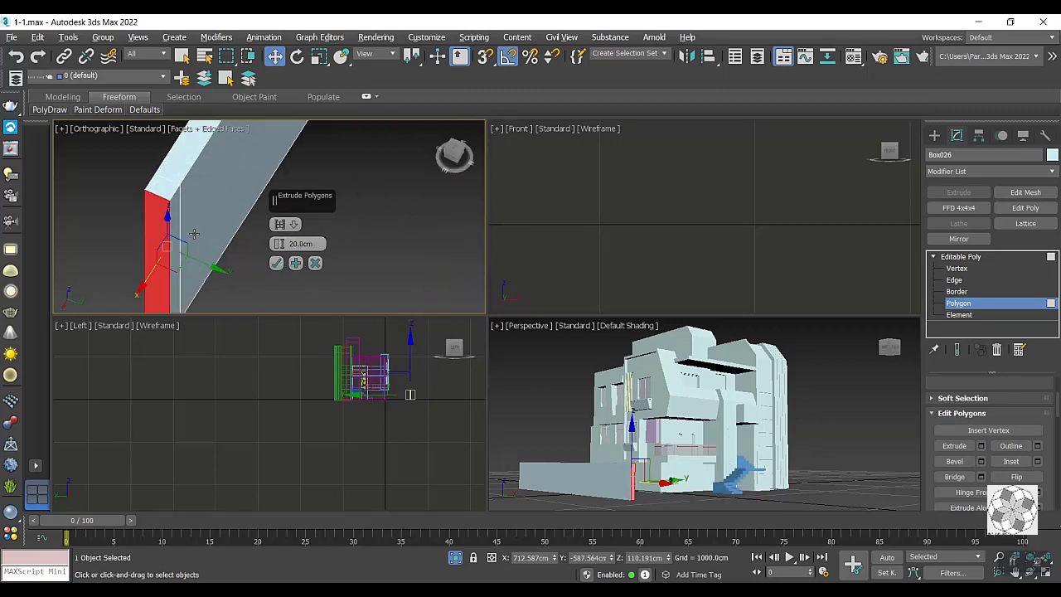
pyautogui.scroll(-3, 197, 233)
pyautogui.scroll(-3, 203, 253)
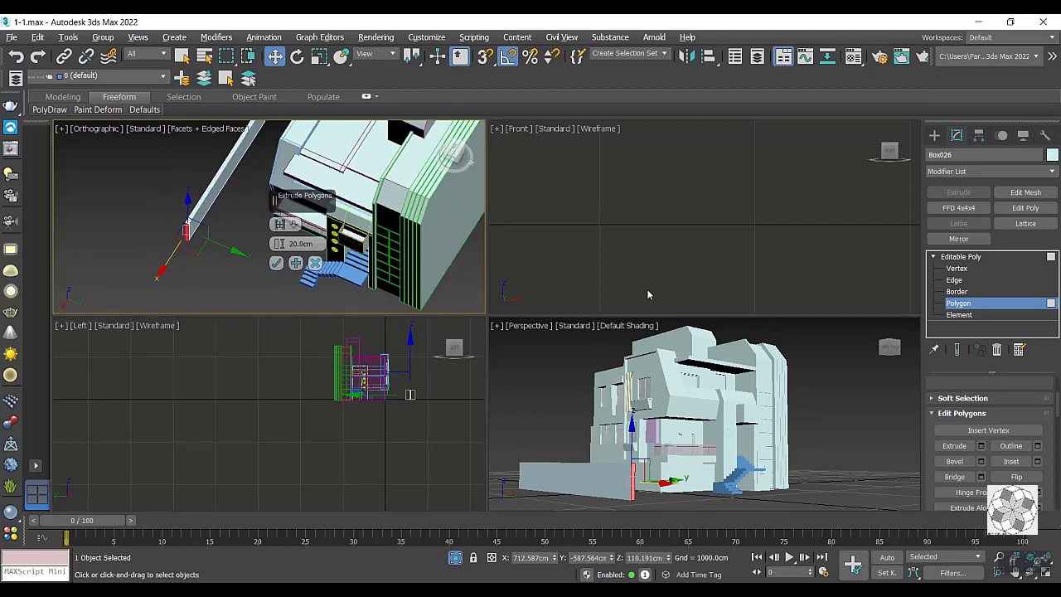
# Move the boundary wall toward the building and drag its end vertices to lengthen it.
pyautogui.click(966, 257)
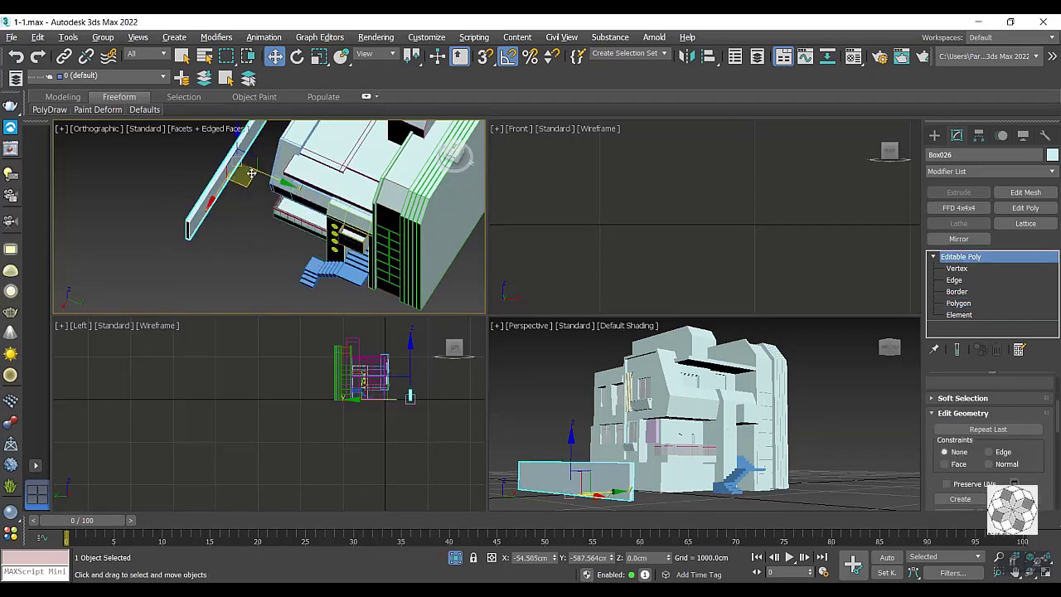
pyautogui.moveTo(249, 176); pyautogui.dragTo(287, 181)
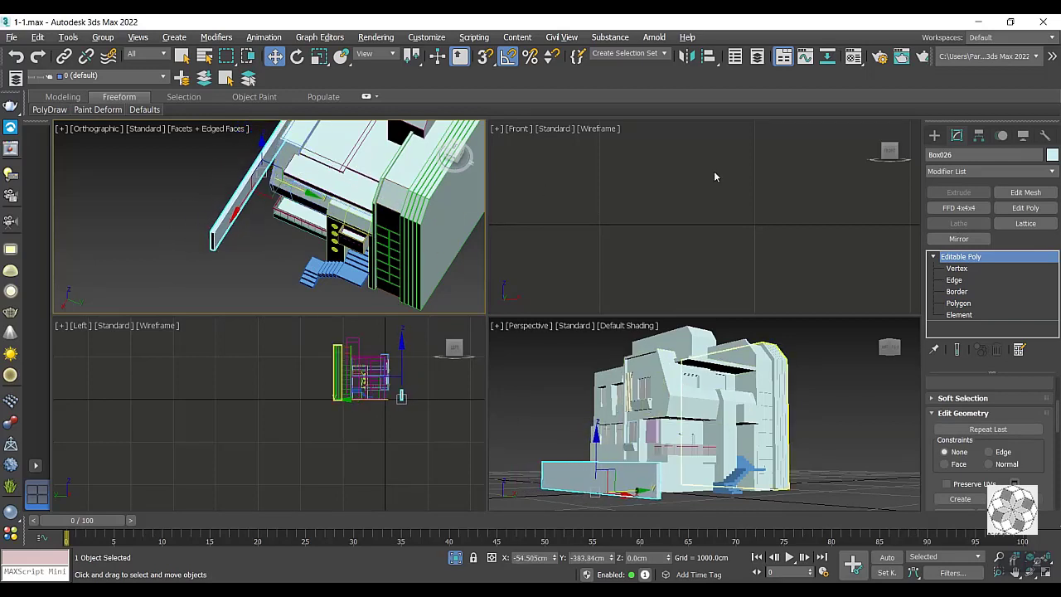
pyautogui.click(962, 269)
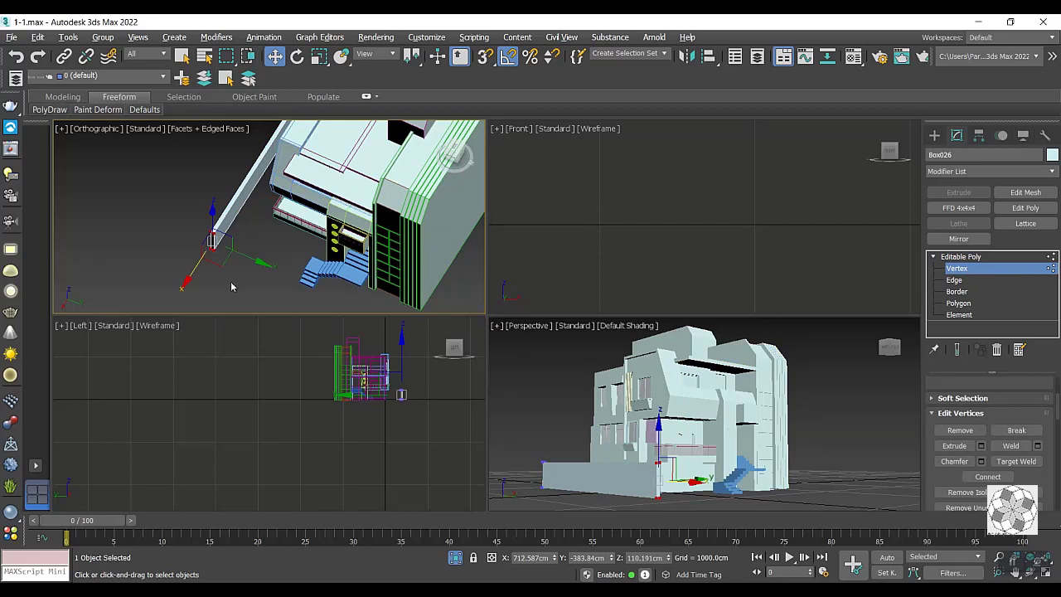
pyautogui.click(202, 252)
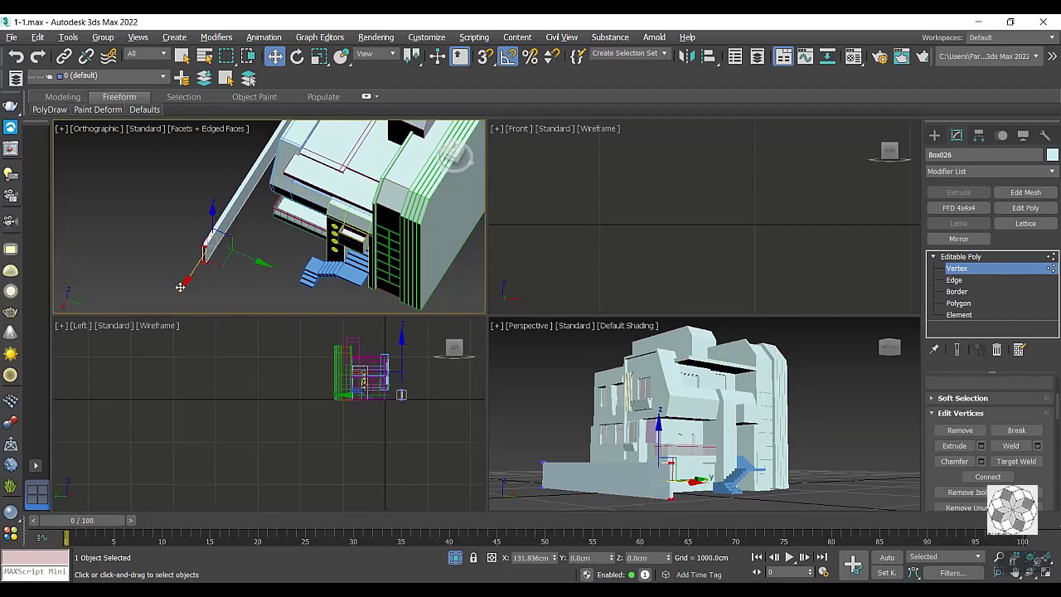
pyautogui.moveTo(178, 289); pyautogui.dragTo(180, 291)
pyautogui.scroll(3, 180, 291)
pyautogui.scroll(2, 180, 291)
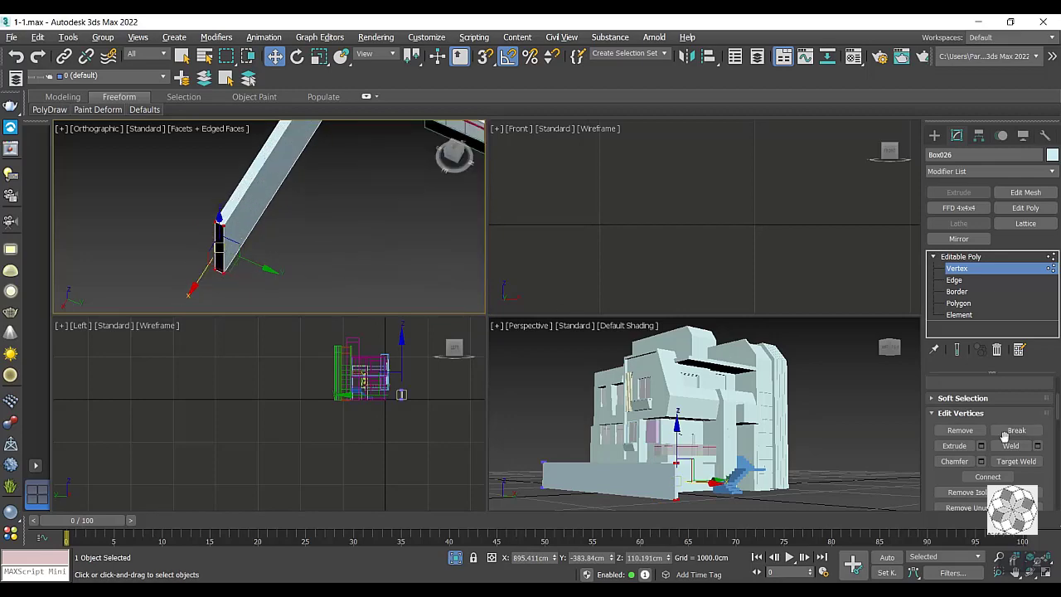
pyautogui.scroll(-3, 379, 247)
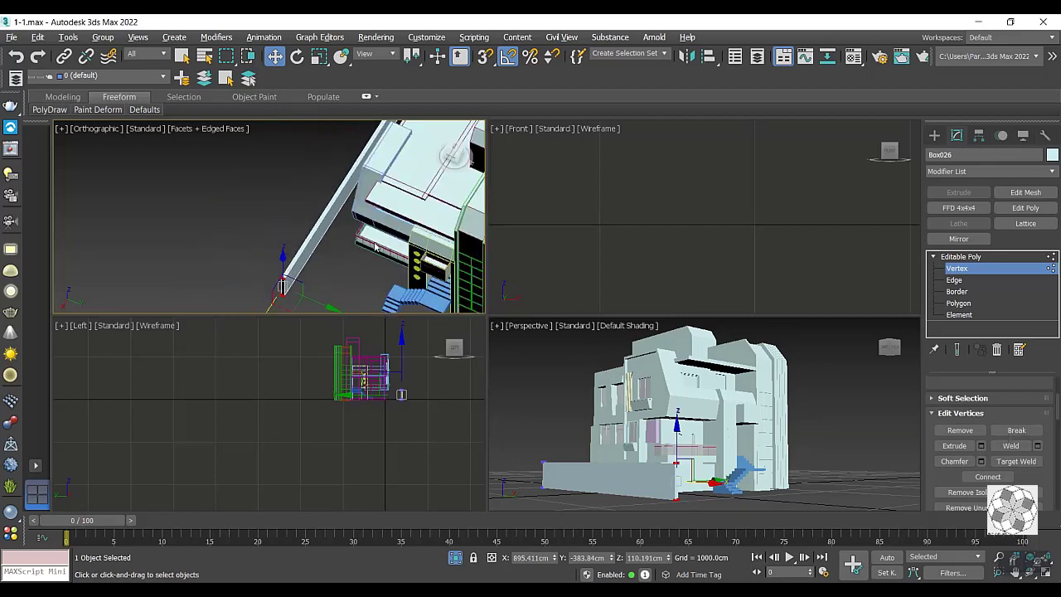
pyautogui.scroll(-3, 352, 237)
pyautogui.moveTo(351, 237)
pyautogui.keyDown('alt'); pyautogui.mouseDown(button='middle')
pyautogui.moveTo(349, 223)
pyautogui.moveTo(254, 403)
pyautogui.mouseUp(button='middle'); pyautogui.keyUp('alt')
pyautogui.hotkey('alt', 'w')
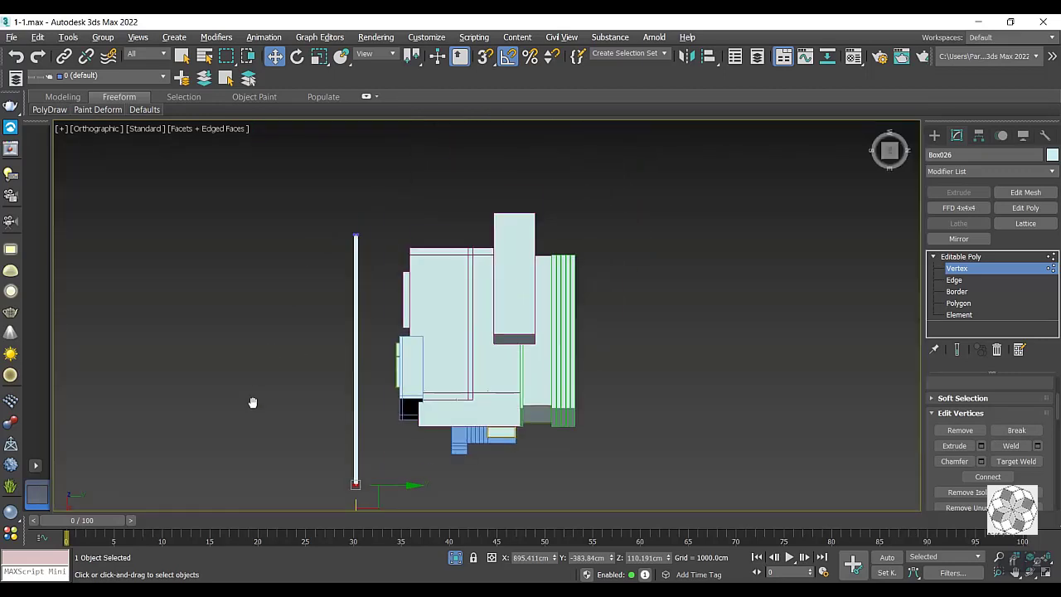
pyautogui.scroll(2, 290, 318)
pyautogui.moveTo(292, 316); pyautogui.dragTo(321, 288)
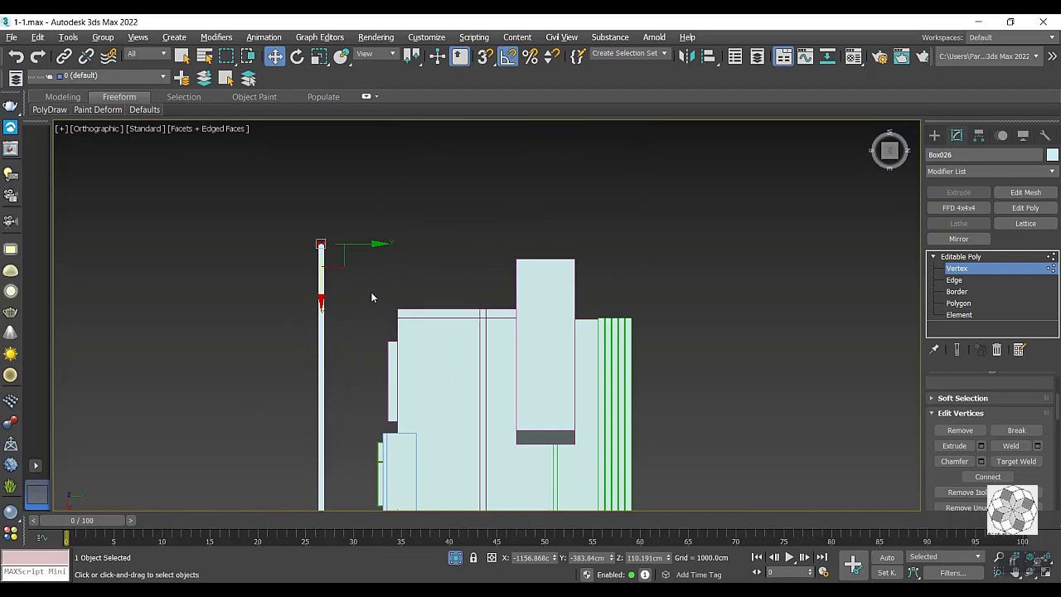
# Extrude the wall's end face by 30 cm.
pyautogui.keyDown('alt'); pyautogui.moveTo(371, 291); pyautogui.dragTo(1056, 372, button='middle'); pyautogui.keyUp('alt')
pyautogui.click(960, 304)
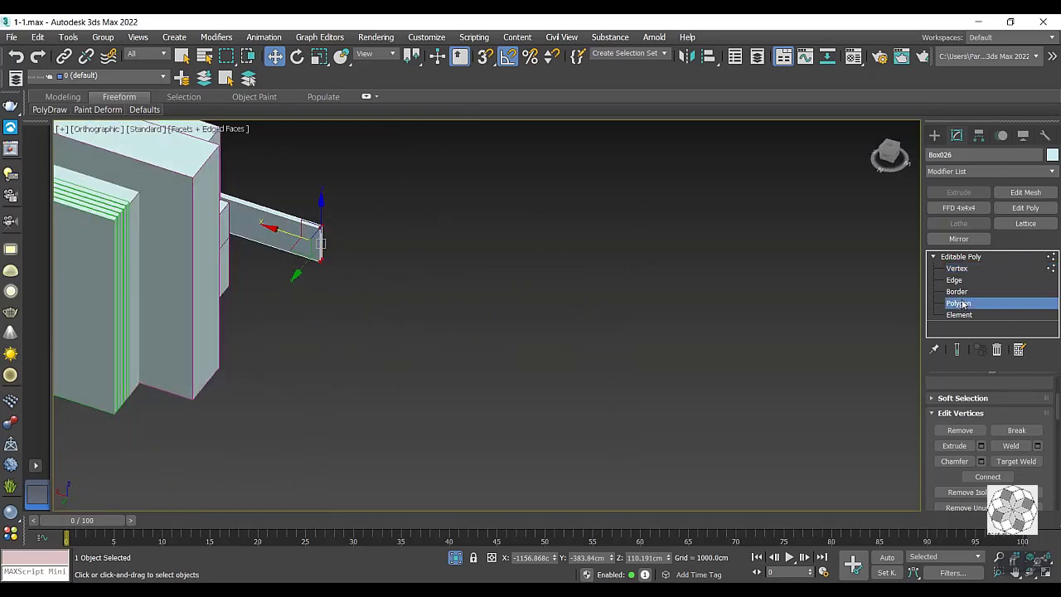
pyautogui.scroll(2, 382, 236)
pyautogui.moveTo(382, 236); pyautogui.dragTo(305, 261, button='middle')
pyautogui.click(307, 262)
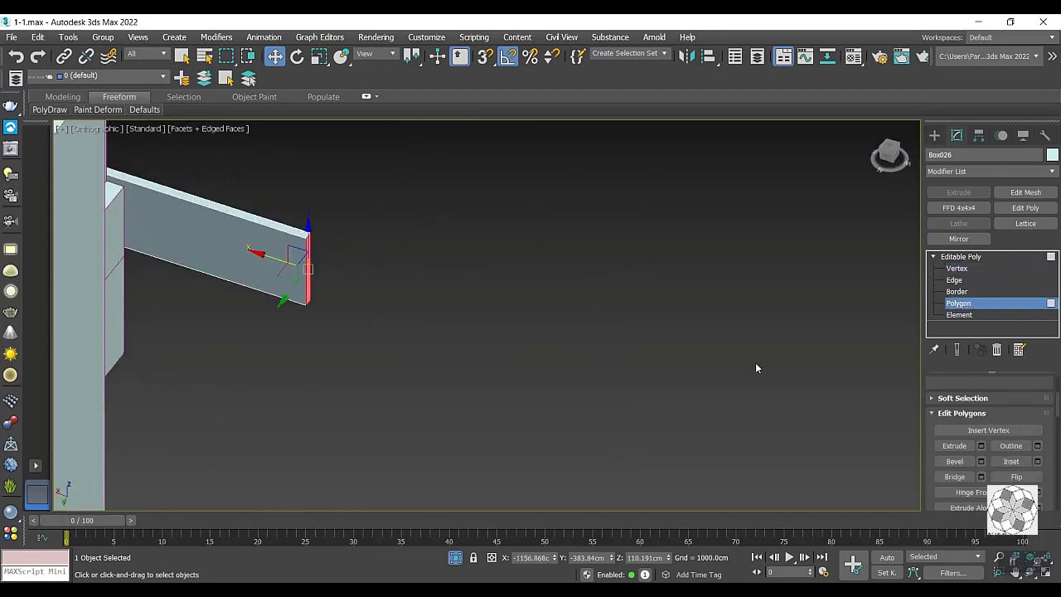
pyautogui.click(981, 445)
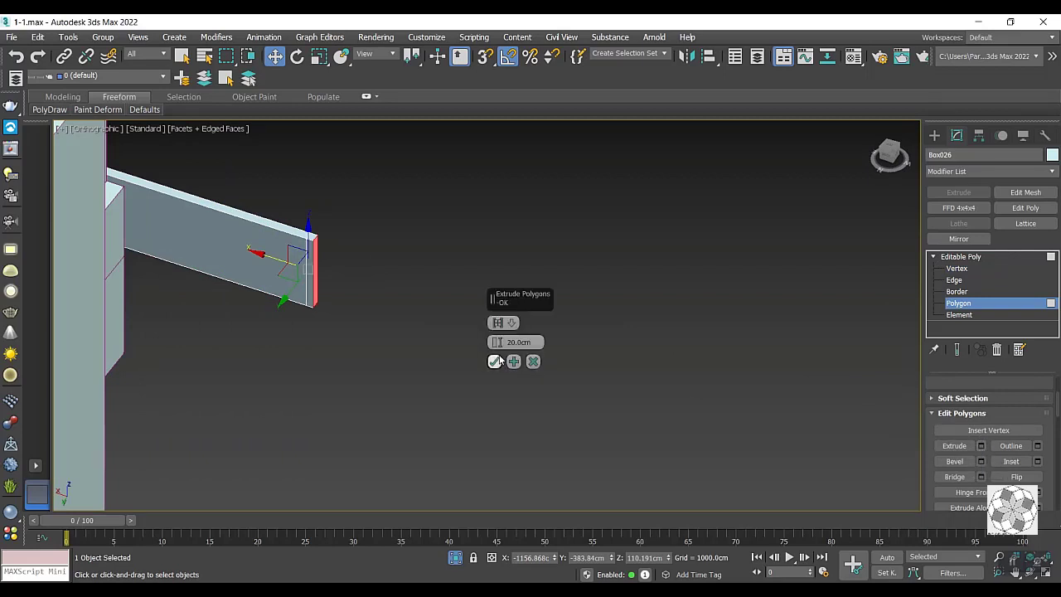
pyautogui.click(523, 341)
pyautogui.write('3')
pyautogui.press('Return')
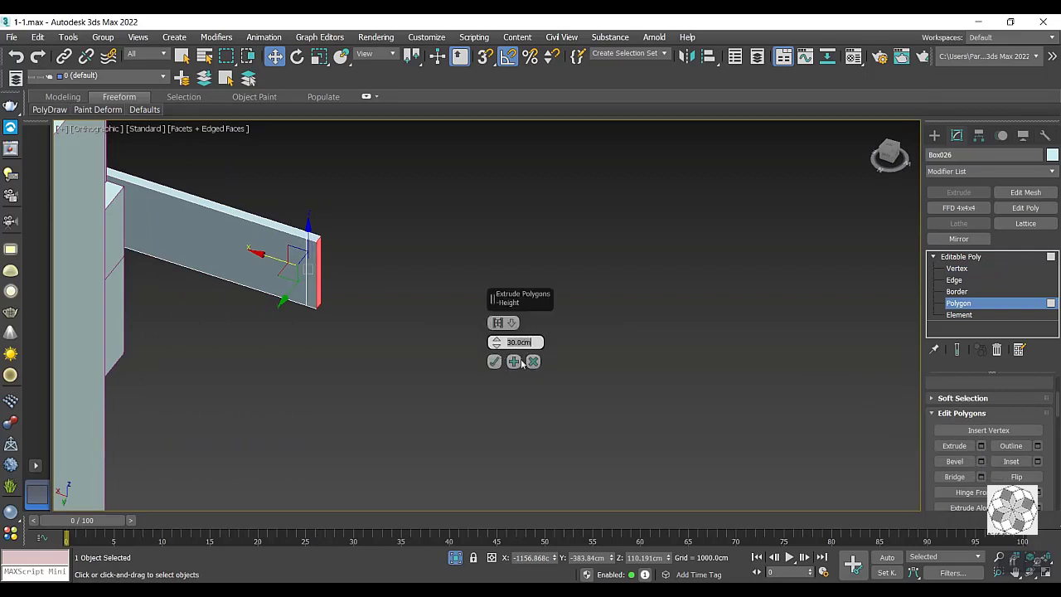
pyautogui.click(495, 361)
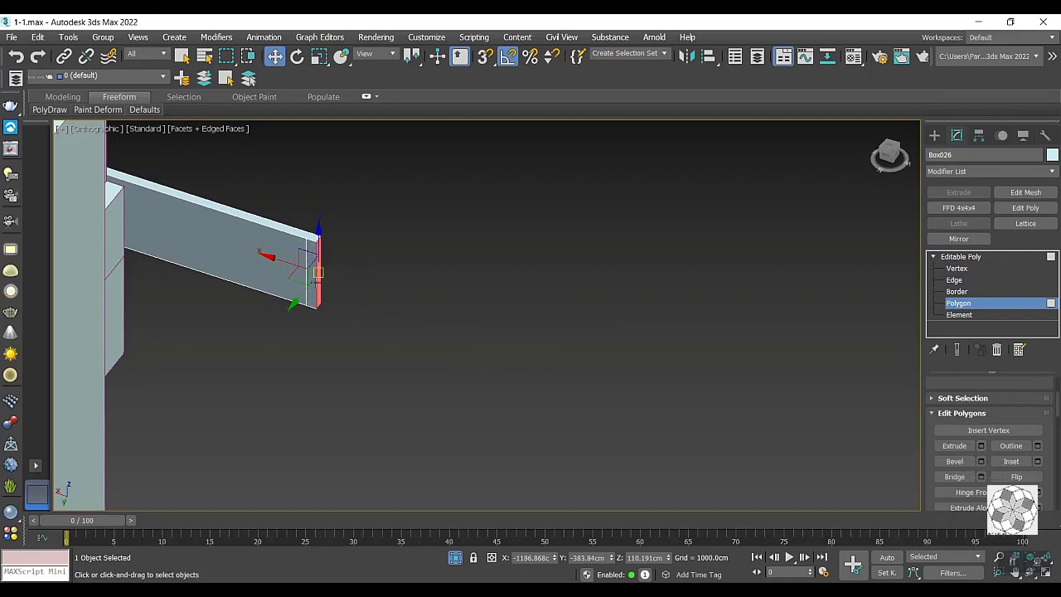
# Select the new end vertices and move them to lengthen the wall further.
pyautogui.click(957, 268)
pyautogui.moveTo(533, 206); pyautogui.dragTo(390, 321)
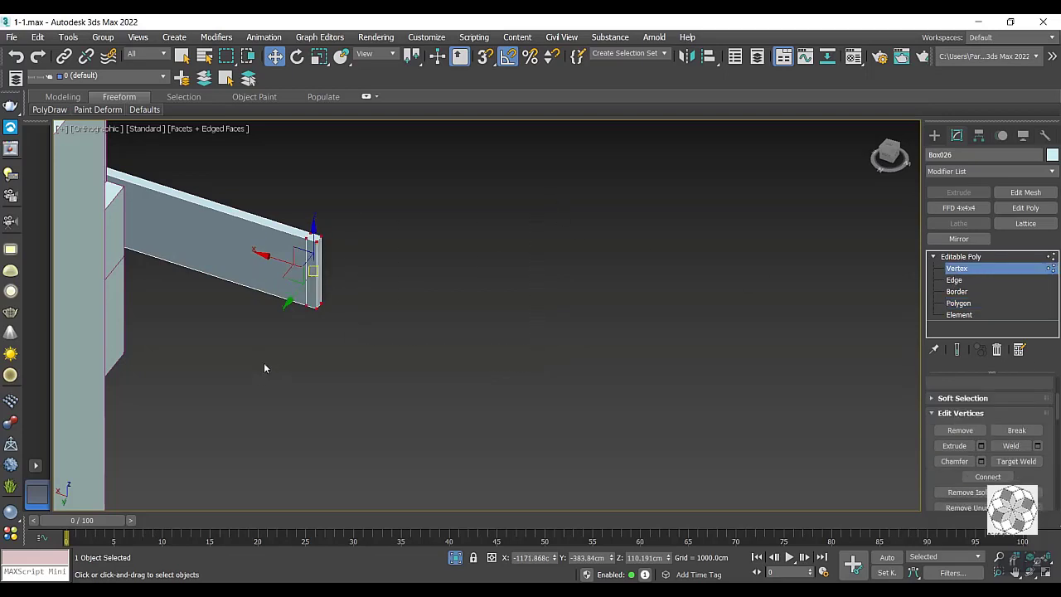
pyautogui.moveTo(318, 269); pyautogui.dragTo(375, 286)
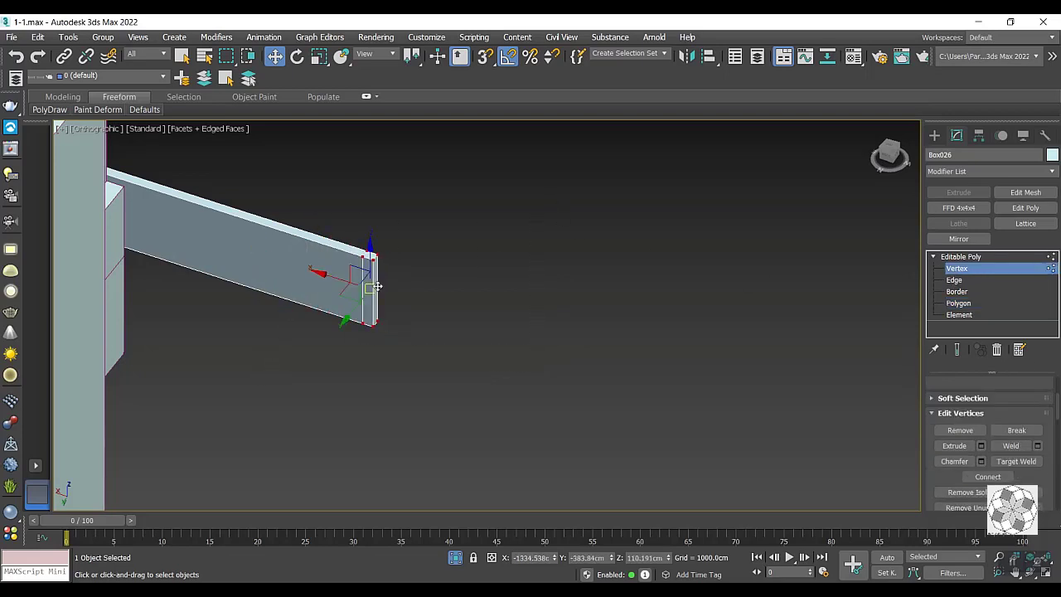
pyautogui.click(959, 303)
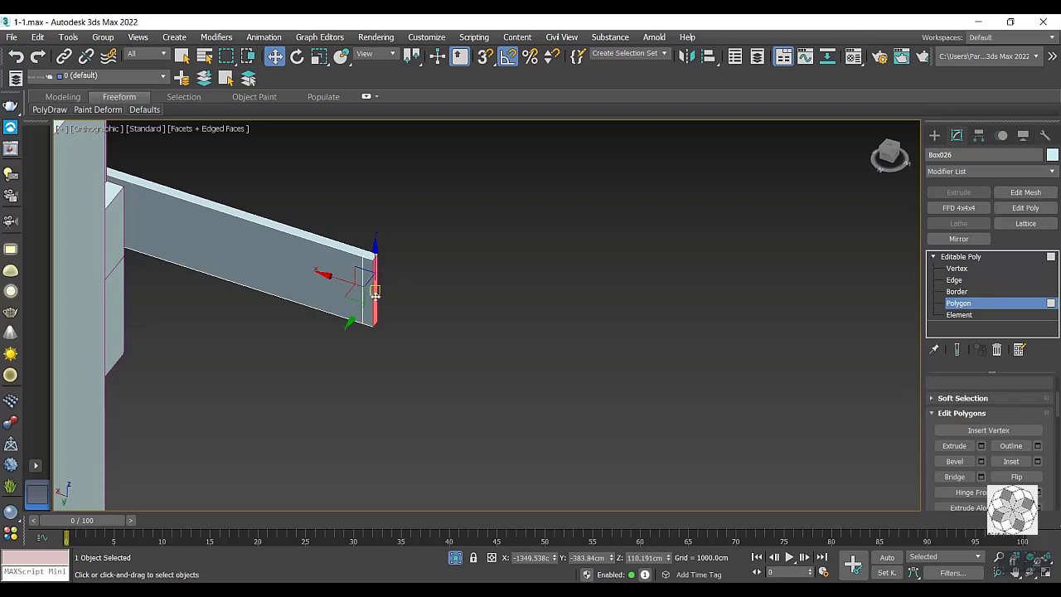
pyautogui.scroll(-4, 473, 292)
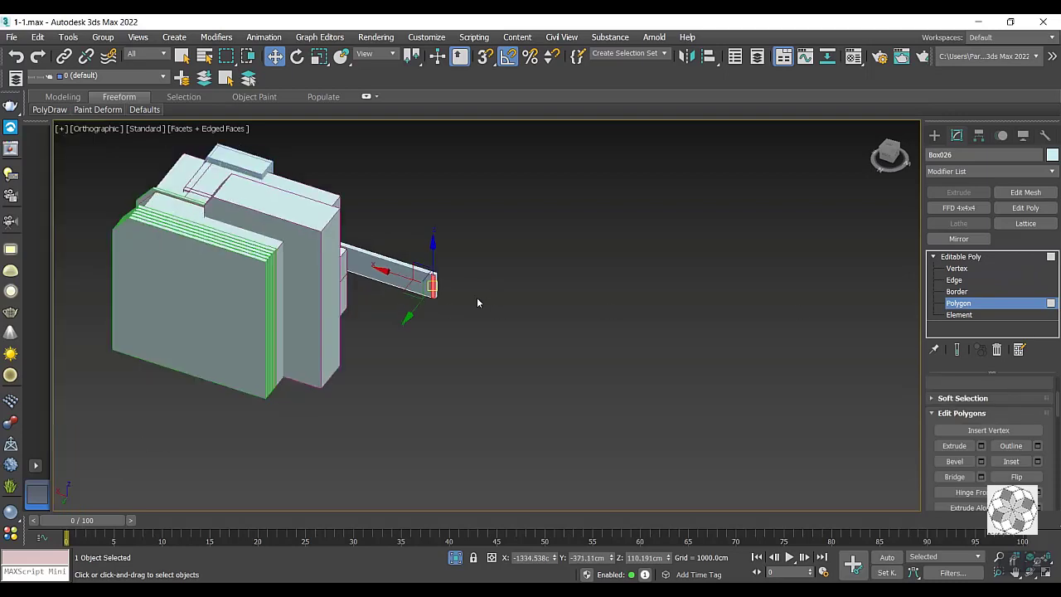
# Extrude the wall's end face into a long side run of 1681.858 cm.
pyautogui.click(982, 446)
pyautogui.moveTo(501, 341); pyautogui.dragTo(566, 111)
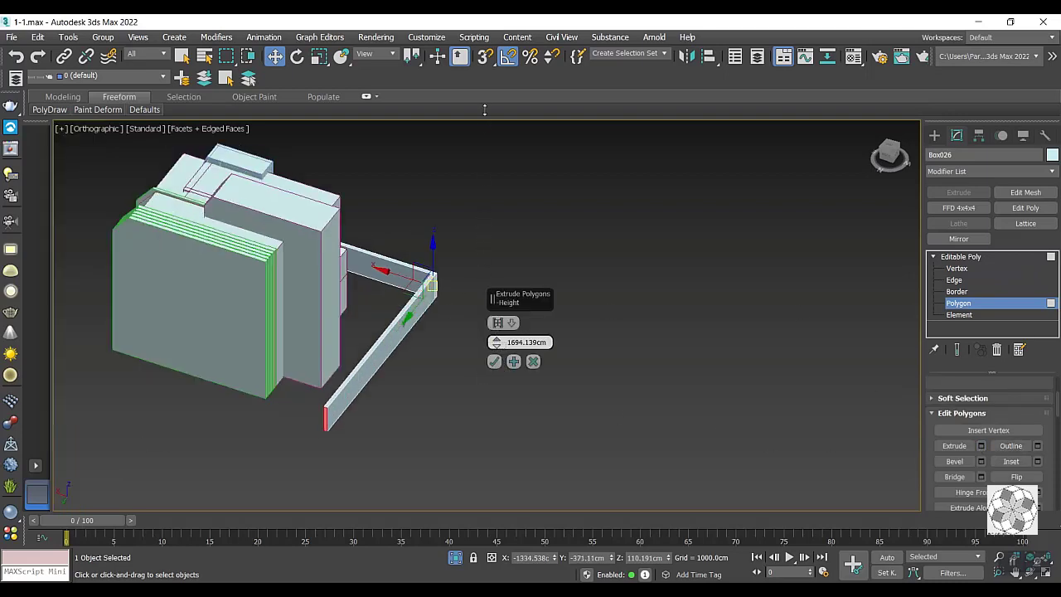
pyautogui.click(886, 149)
pyautogui.scroll(2, 506, 375)
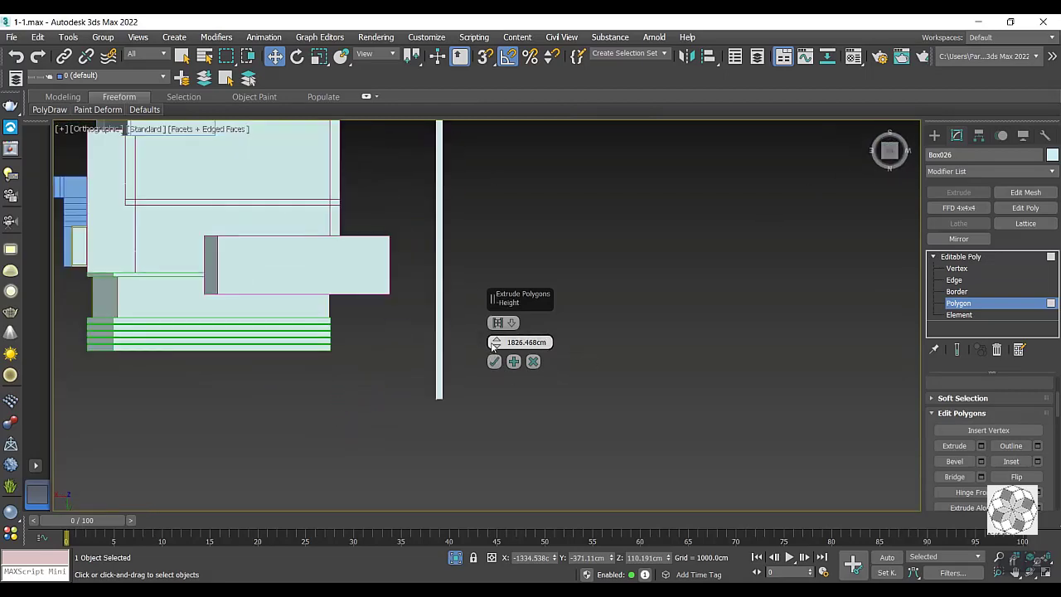
pyautogui.moveTo(496, 342); pyautogui.dragTo(487, 367)
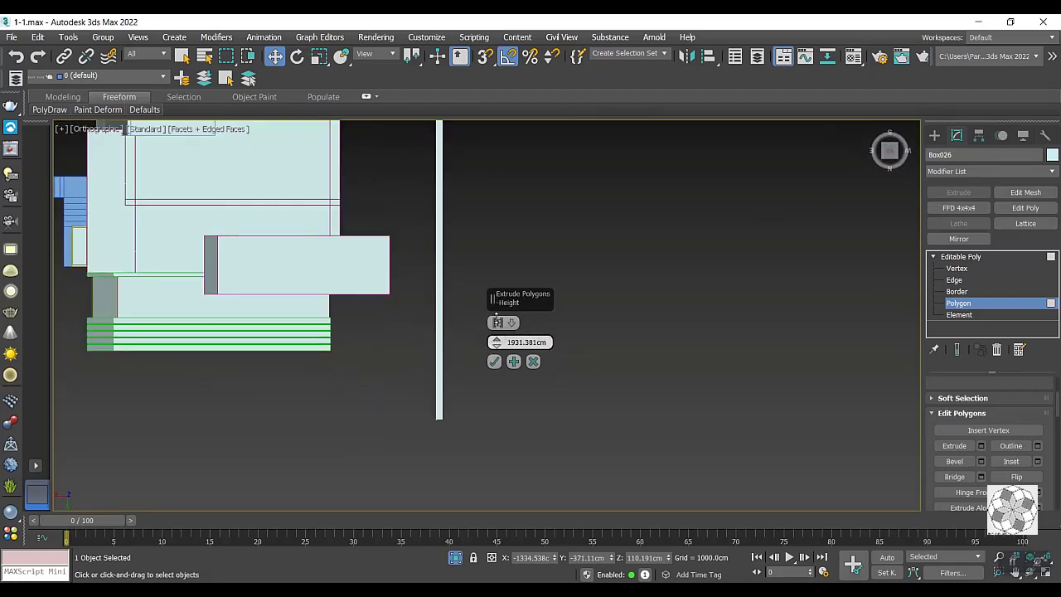
pyautogui.click(494, 362)
# Apply a second extrusion with height 0 at the wall's end.
pyautogui.click(981, 446)
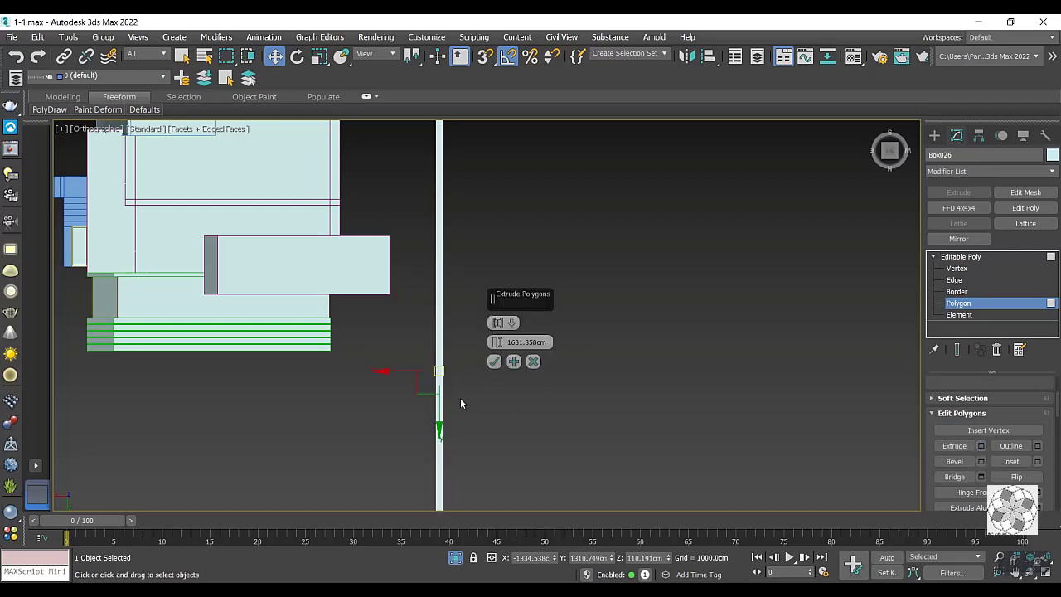
pyautogui.doubleClick(531, 341)
pyautogui.write('0')
pyautogui.press('Return')
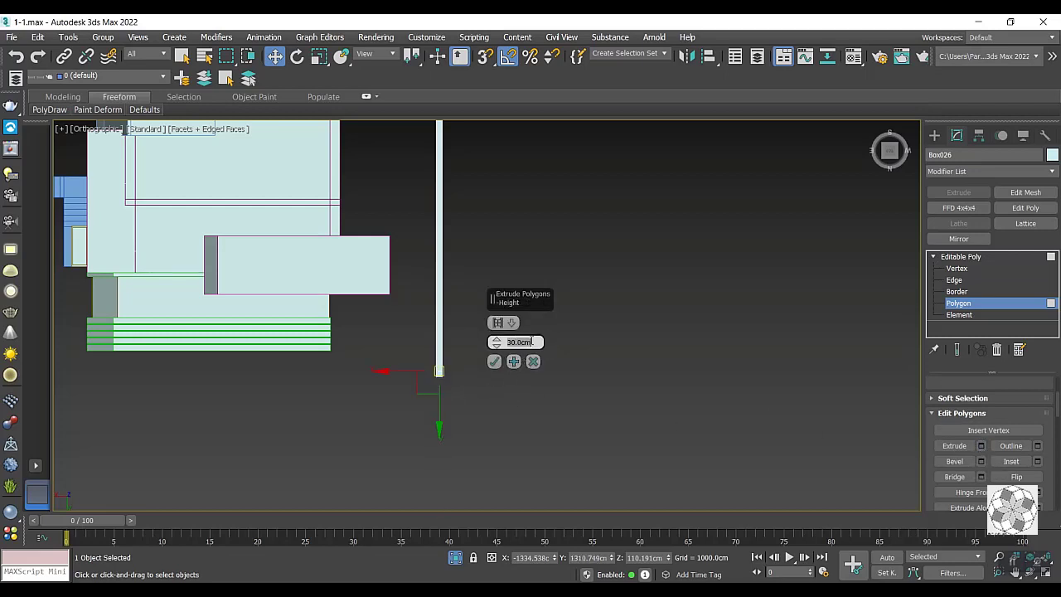
pyautogui.click(494, 362)
pyautogui.scroll(-2, 449, 370)
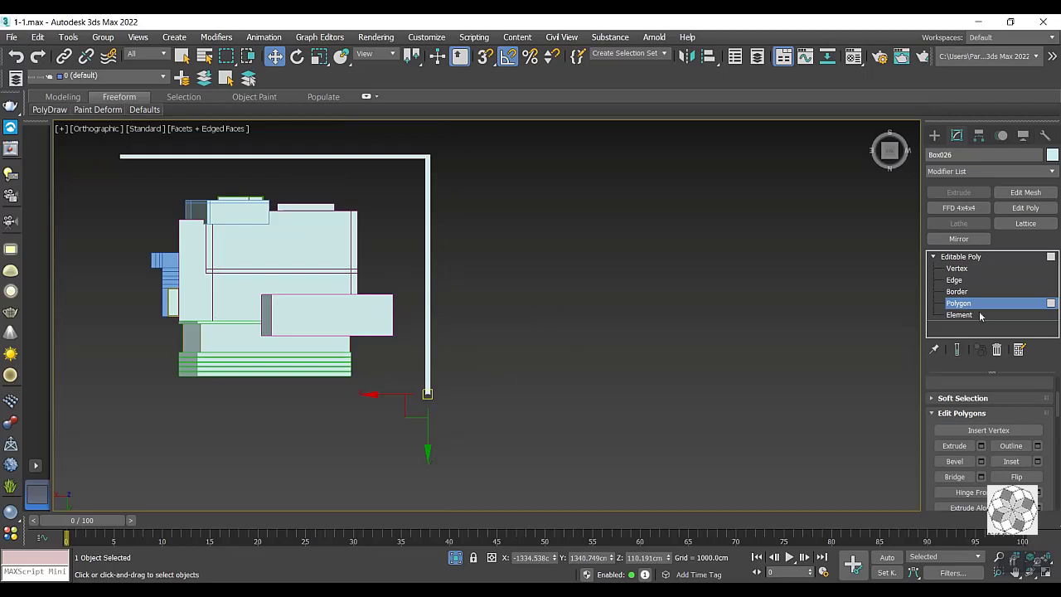
# Move the wall's right-side vertices so the side run sits closer to the villa.
pyautogui.click(957, 268)
pyautogui.moveTo(524, 131); pyautogui.dragTo(405, 426)
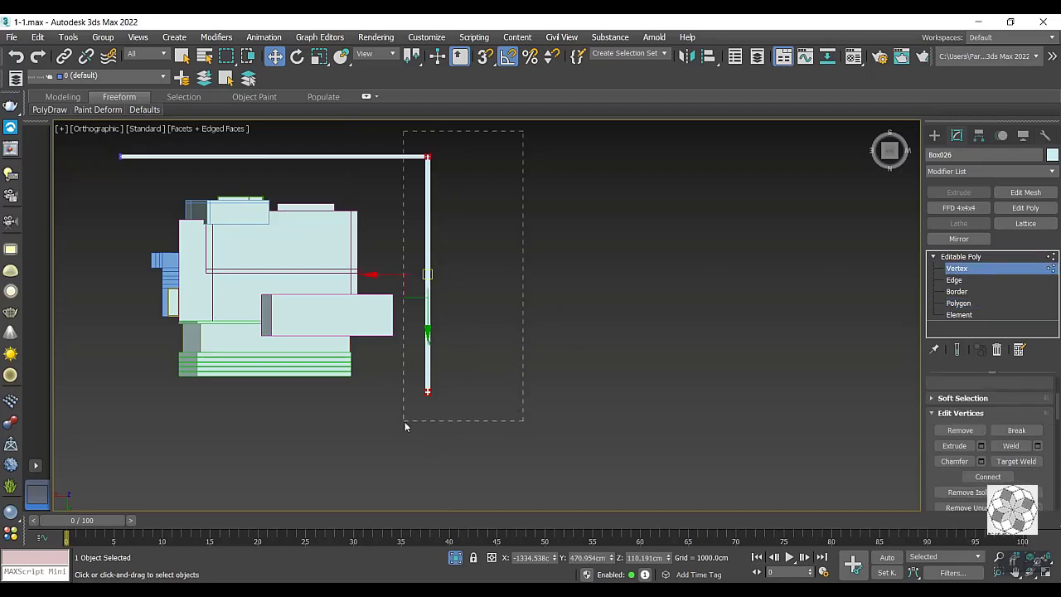
pyautogui.click(398, 274)
pyautogui.moveTo(407, 324); pyautogui.dragTo(398, 415)
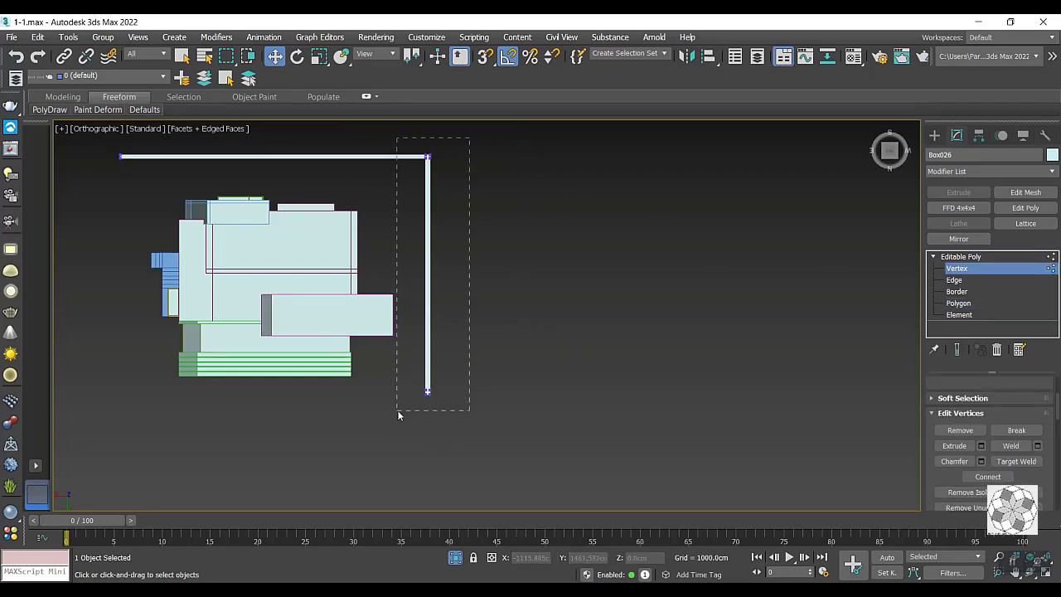
pyautogui.moveTo(395, 274); pyautogui.dragTo(370, 276)
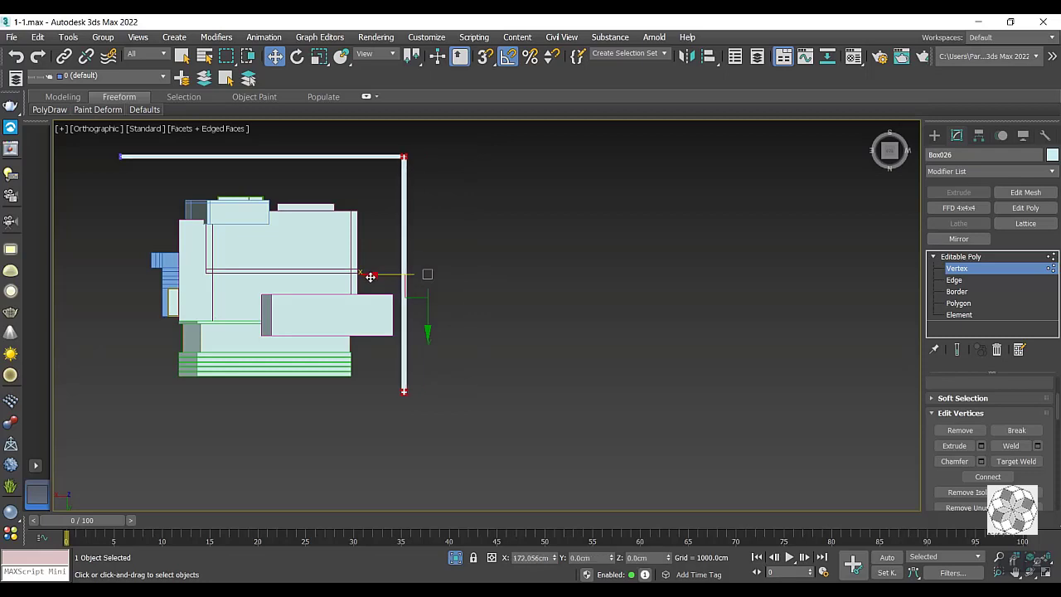
pyautogui.rightClick(367, 277)
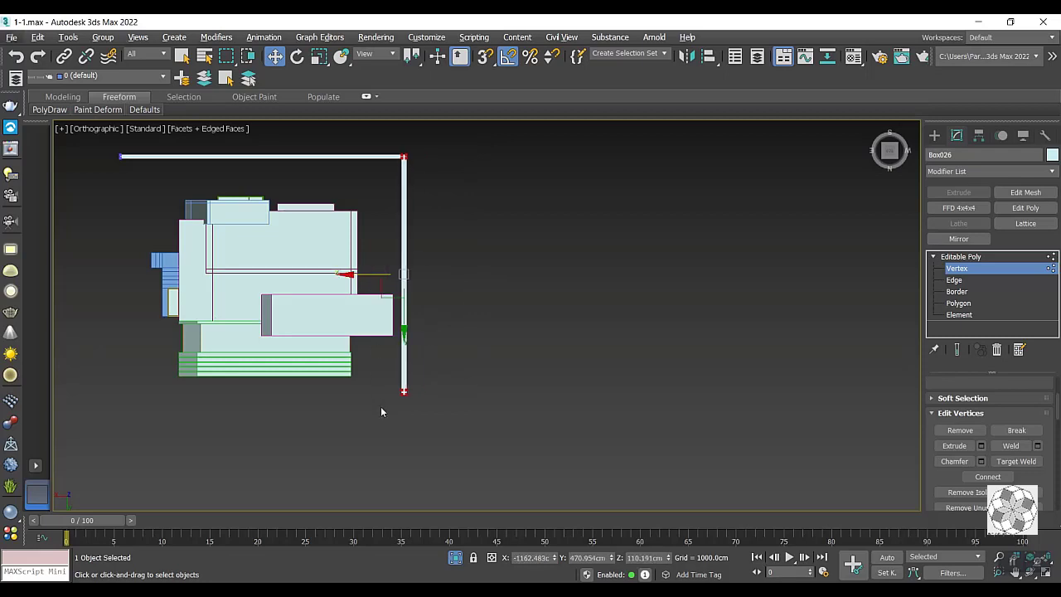
pyautogui.moveTo(380, 408); pyautogui.dragTo(506, 424, button='middle')
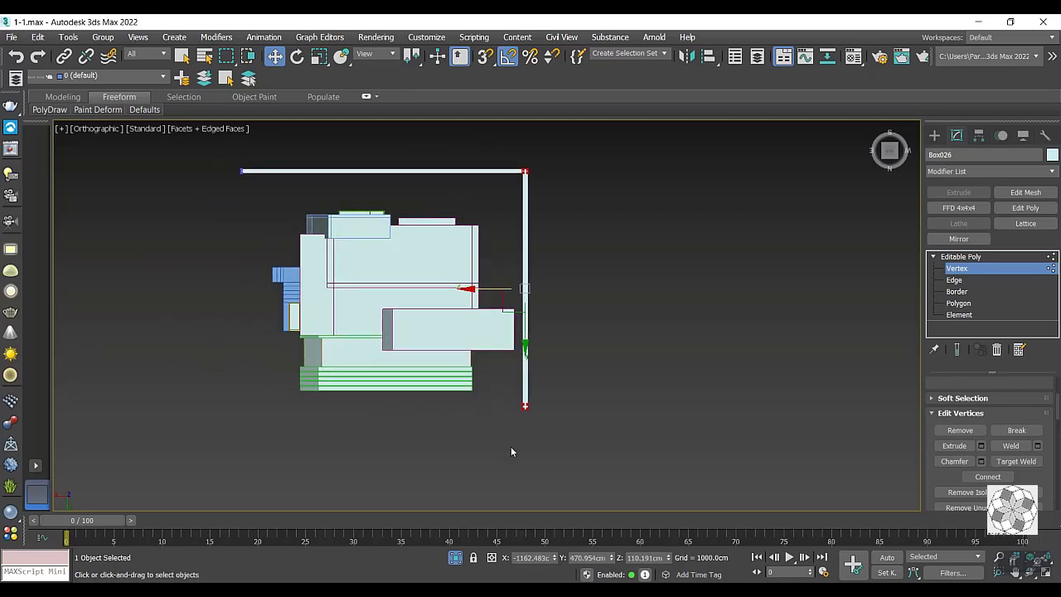
pyautogui.keyDown('alt'); pyautogui.moveTo(510, 446); pyautogui.dragTo(585, 361, button='middle'); pyautogui.keyUp('alt')
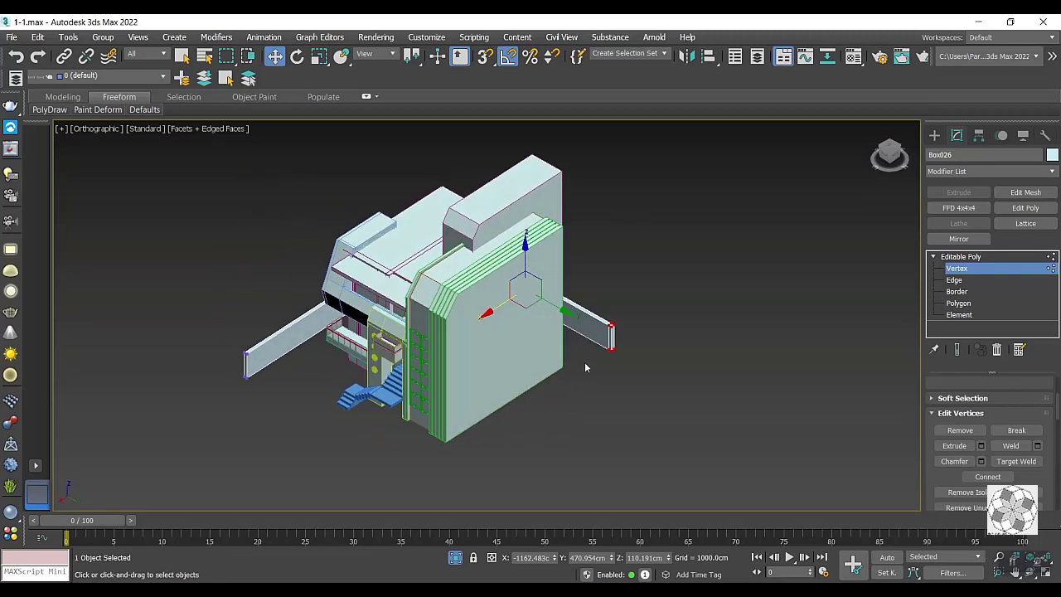
# Extrude Box026's end polygon into a 2153.774 cm wall leg along the villa's other side.
pyautogui.click(610, 340)
pyautogui.scroll(2, 611, 353)
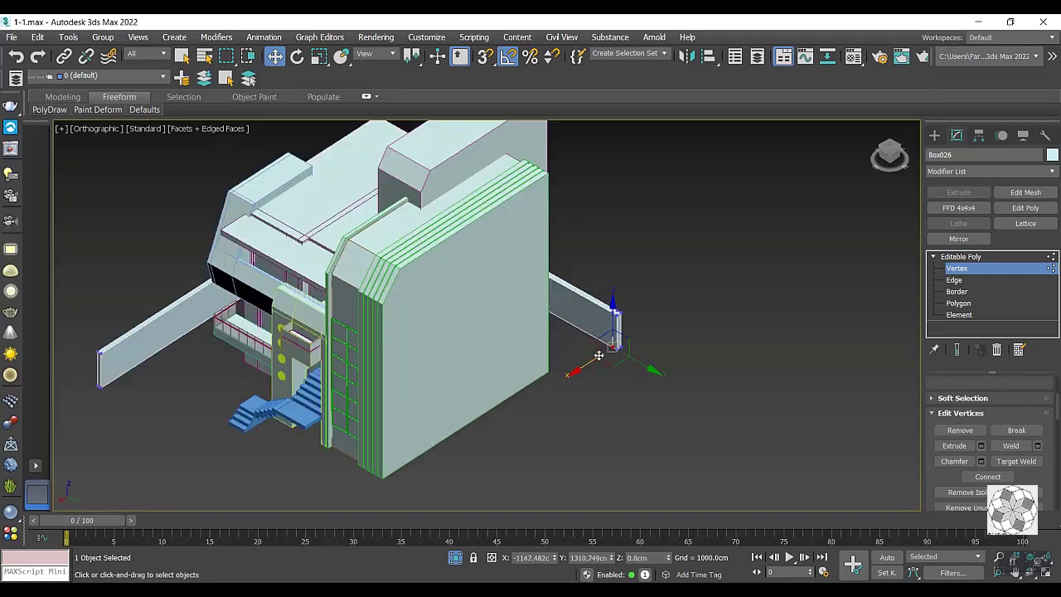
pyautogui.scroll(2, 609, 343)
pyautogui.scroll(4, 616, 325)
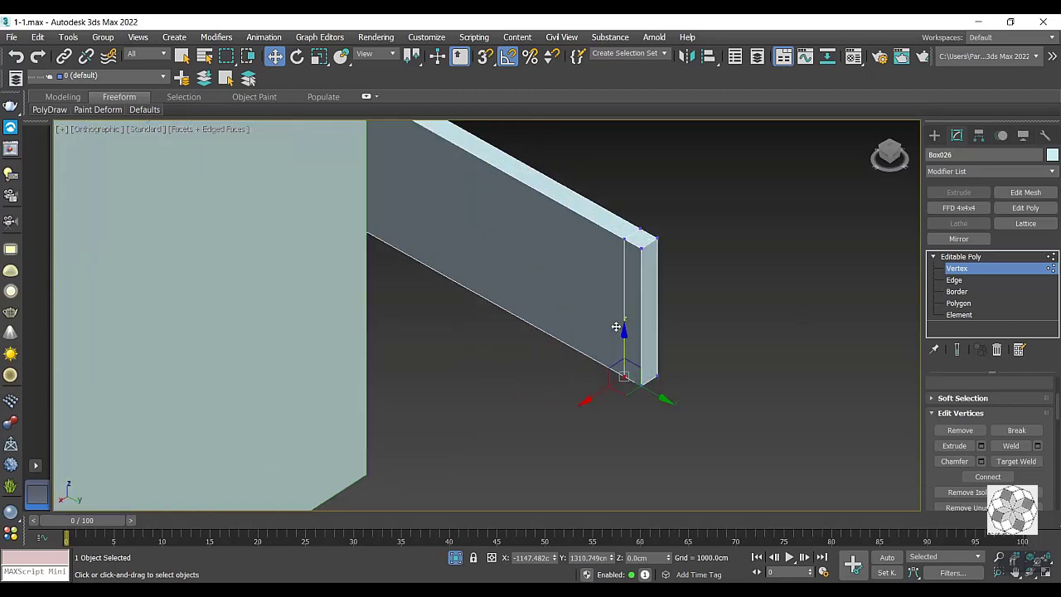
pyautogui.click(959, 303)
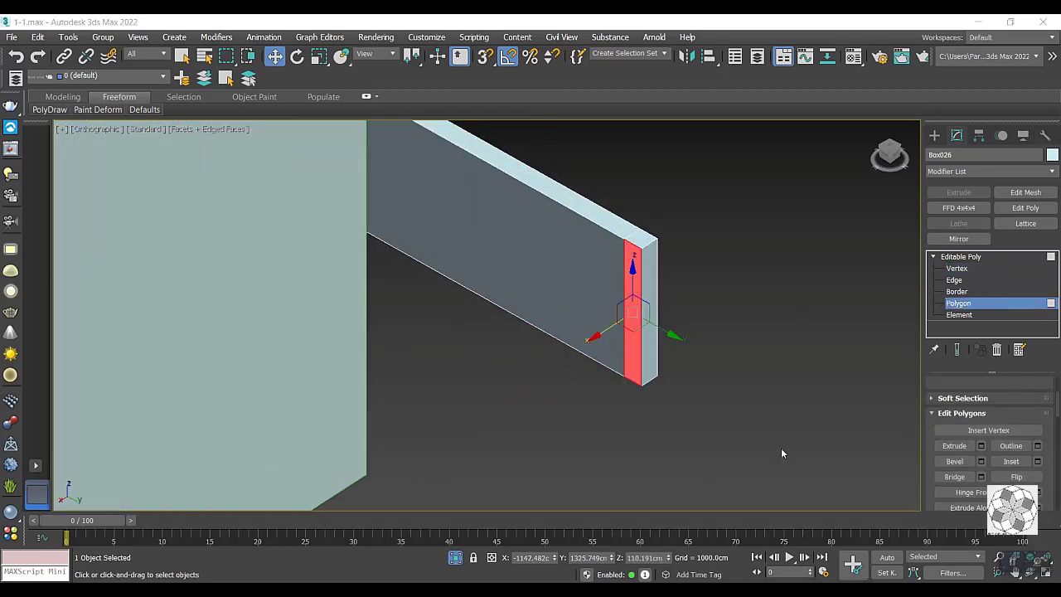
pyautogui.scroll(-4, 500, 333)
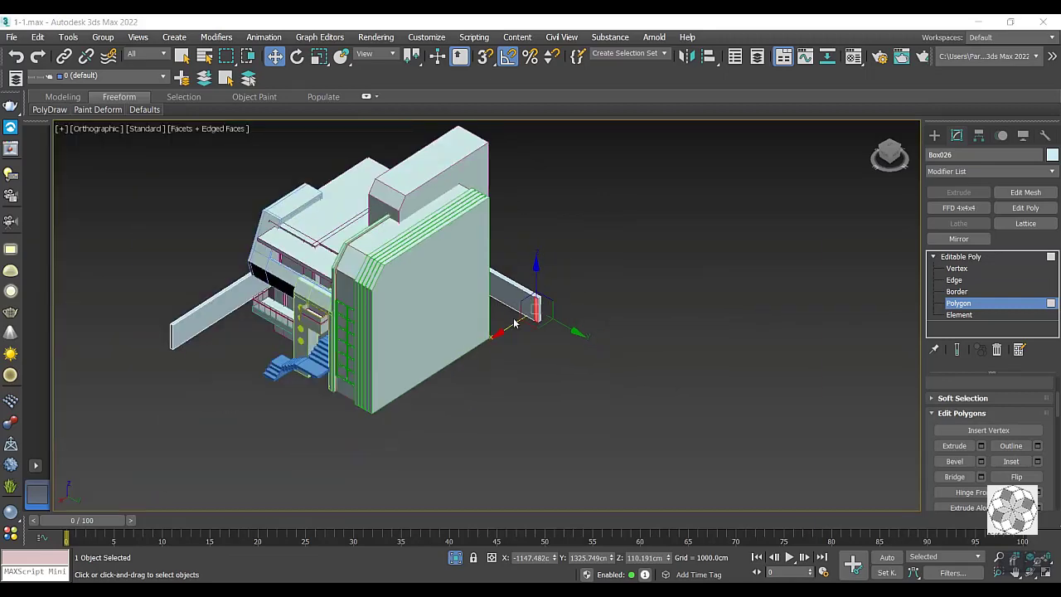
pyautogui.scroll(1, 514, 323)
pyautogui.click(933, 137)
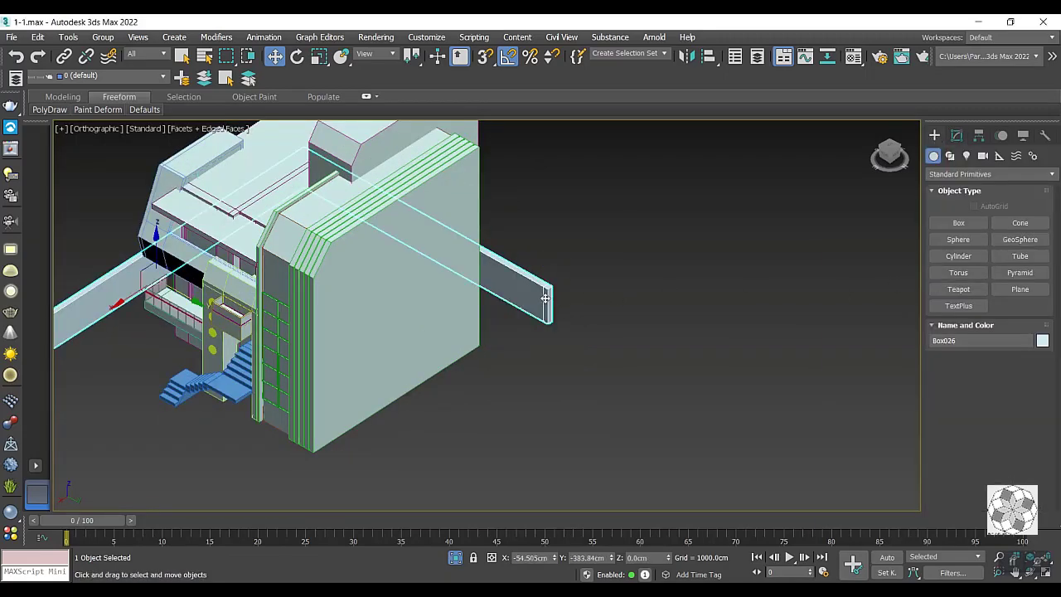
pyautogui.click(957, 136)
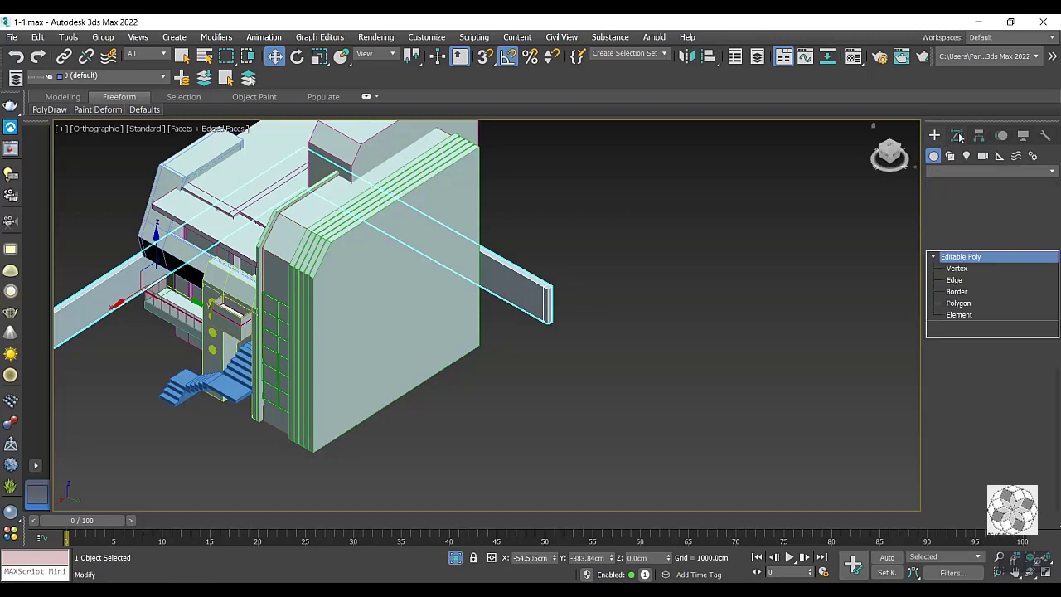
pyautogui.click(962, 304)
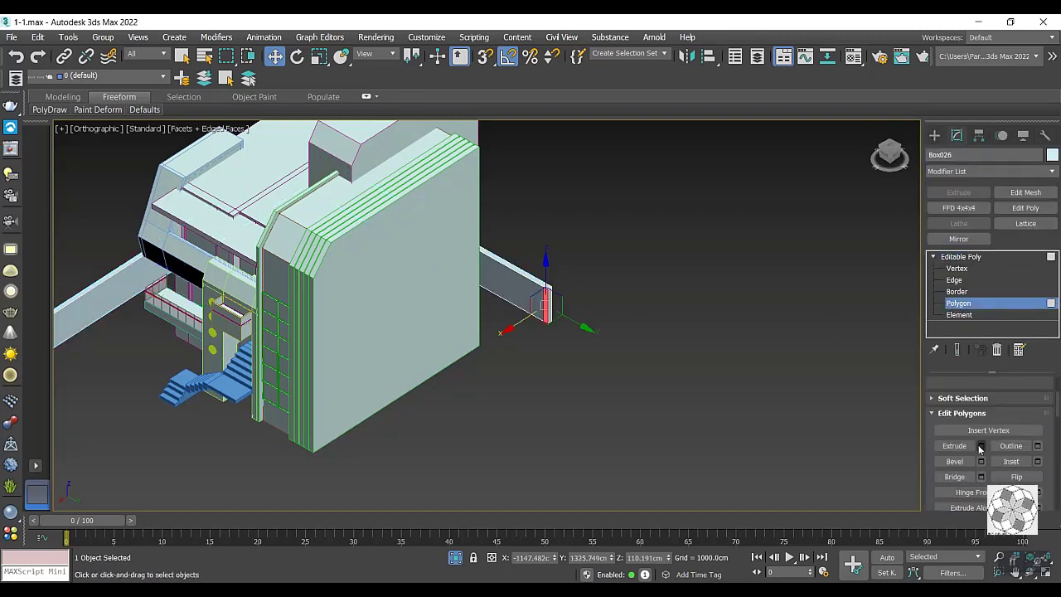
pyautogui.click(981, 446)
pyautogui.moveTo(495, 342); pyautogui.dragTo(486, 503)
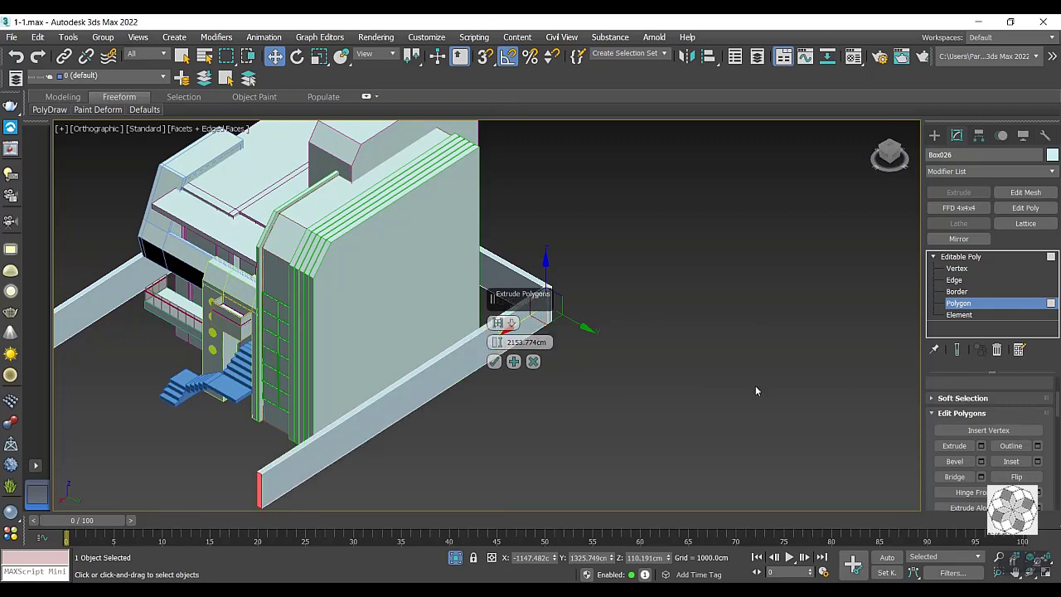
pyautogui.scroll(-2, 758, 391)
# Commit the extrusion and start a Box beside the wall, cancelling the first attempt.
pyautogui.click(890, 149)
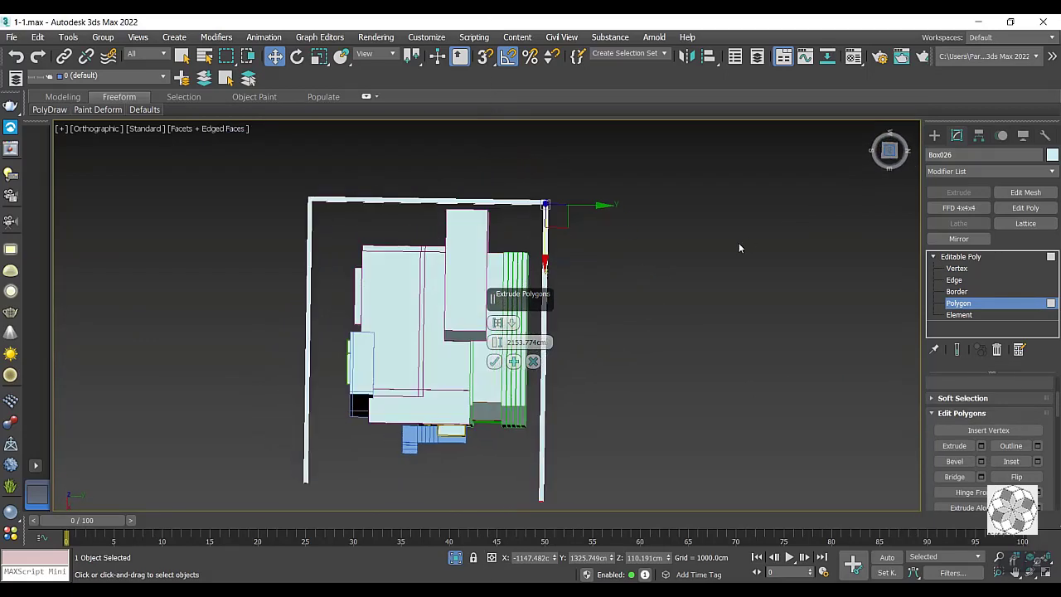
pyautogui.click(937, 135)
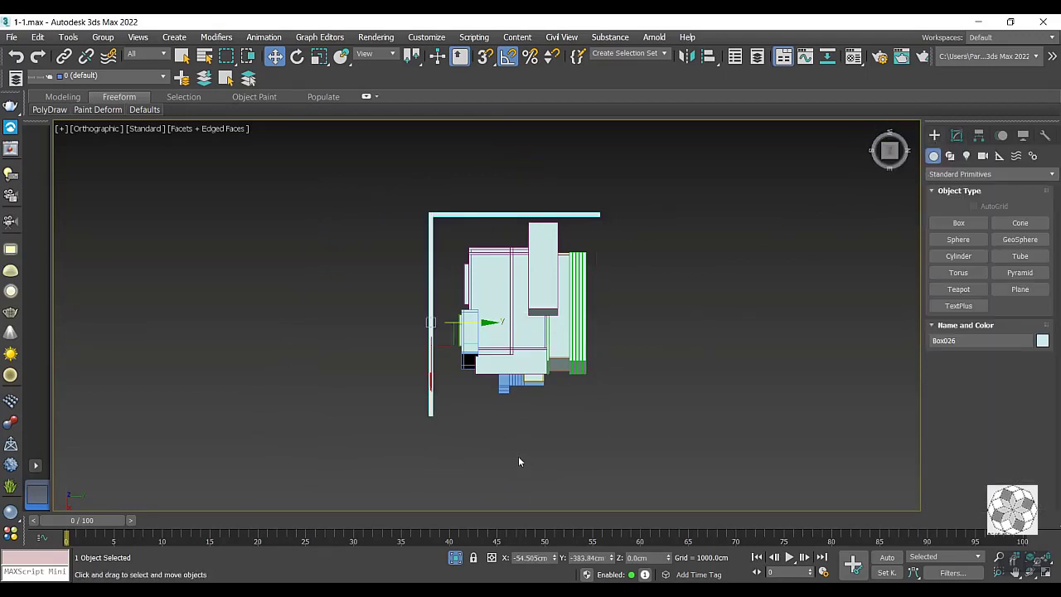
pyautogui.click(959, 222)
pyautogui.scroll(1, 434, 408)
pyautogui.scroll(2, 434, 412)
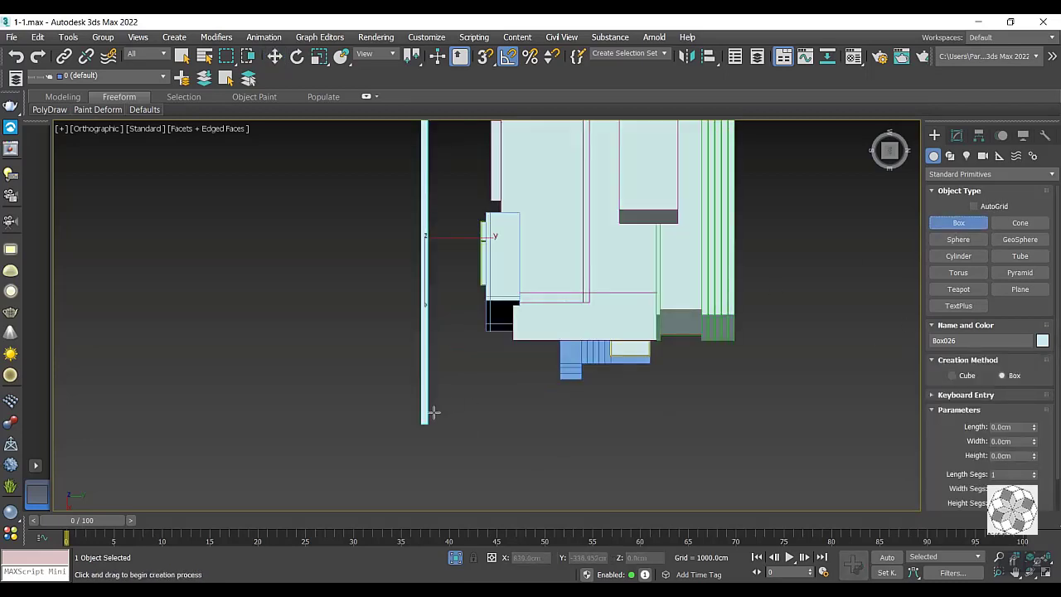
pyautogui.moveTo(448, 445)
pyautogui.keyDown('alt'); pyautogui.mouseDown(button='middle')
pyautogui.moveTo(462, 348)
pyautogui.moveTo(448, 349)
pyautogui.mouseUp(button='middle'); pyautogui.keyUp('alt')
pyautogui.scroll(2, 448, 349)
pyautogui.scroll(2, 447, 349)
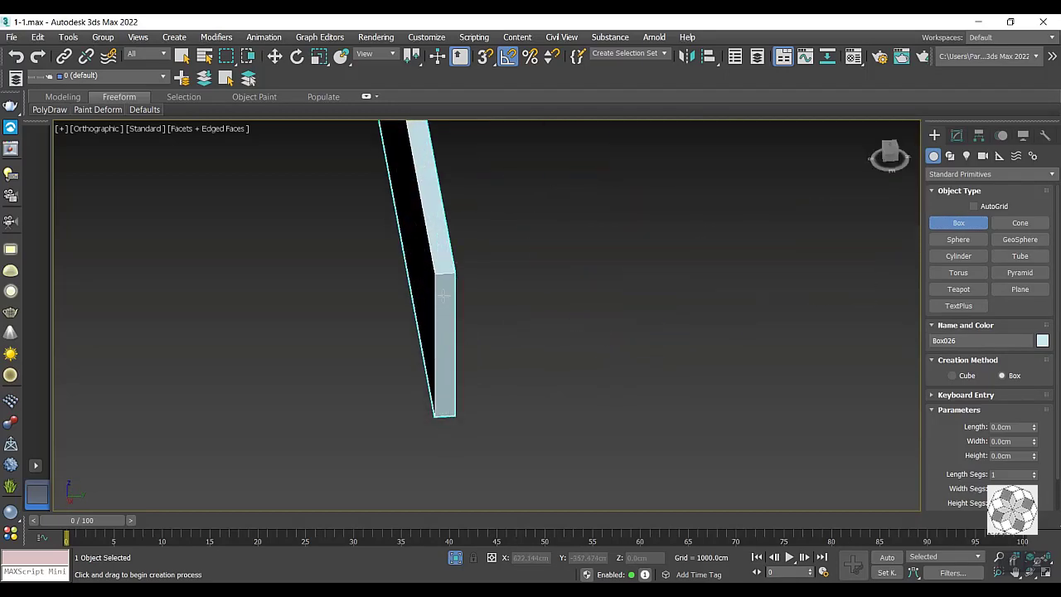
pyautogui.moveTo(444, 295); pyautogui.dragTo(503, 361)
pyautogui.rightClick(502, 162)
# With AutoGrid on, draw a 2298.297 x 253.816 x 27.148 cm box along the villa's front.
pyautogui.click(974, 205)
pyautogui.moveTo(444, 288)
pyautogui.mouseDown()
pyautogui.moveTo(497, 351)
pyautogui.moveTo(746, 393)
pyautogui.moveTo(793, 372)
pyautogui.mouseUp()
pyautogui.scroll(-3, 498, 351)
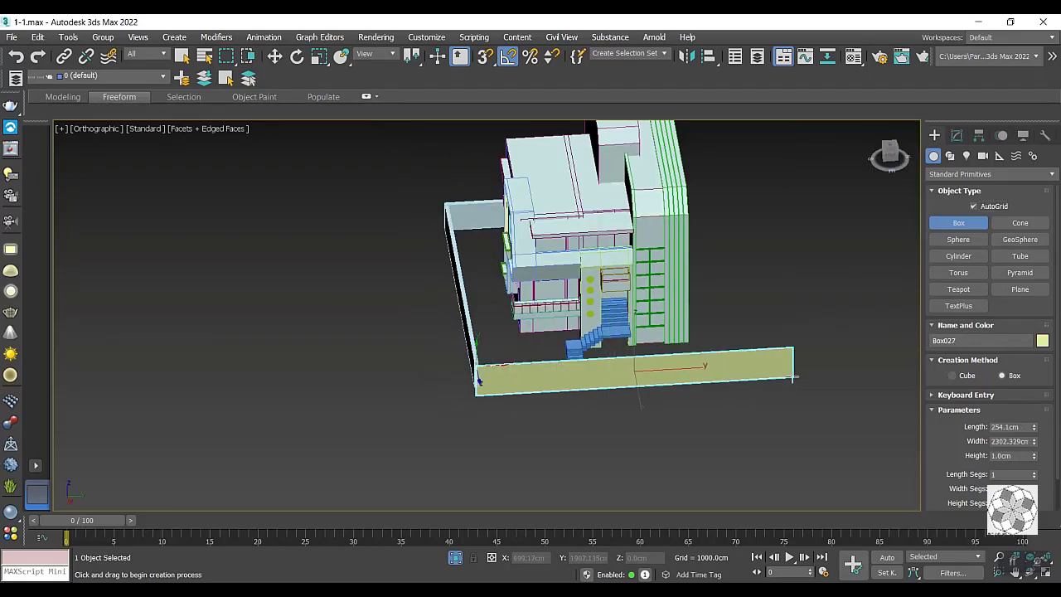
pyautogui.click(732, 392)
pyautogui.moveTo(687, 368)
pyautogui.keyDown('alt'); pyautogui.mouseDown(button='middle')
pyautogui.moveTo(735, 331)
pyautogui.moveTo(714, 345)
pyautogui.moveTo(841, 299)
pyautogui.mouseUp(button='middle'); pyautogui.keyUp('alt')
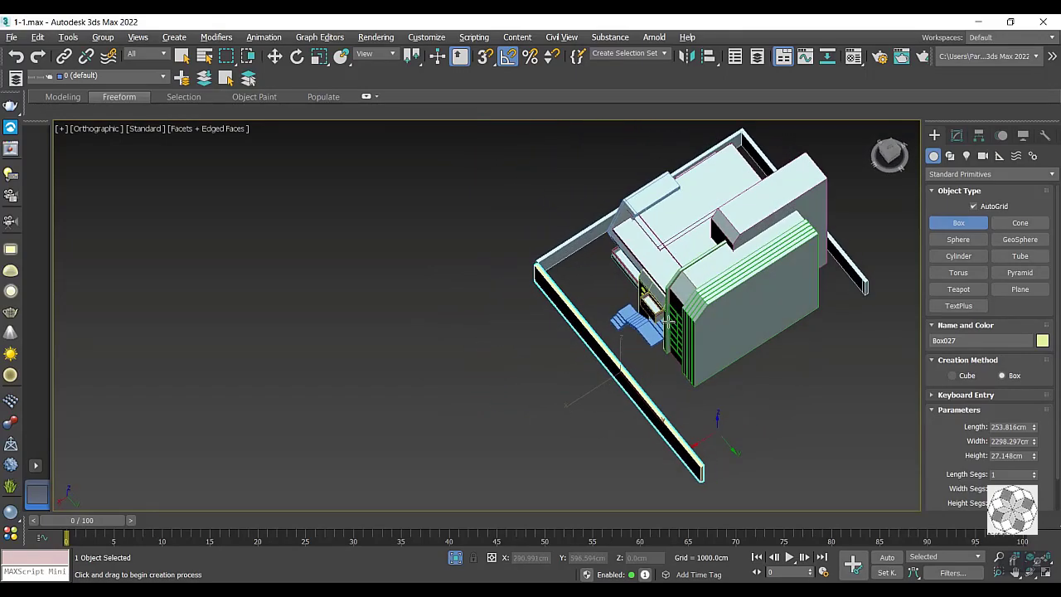
# Extrude Box026's end polygon 2038.997 cm along the front and confirm it.
pyautogui.scroll(4, 842, 299)
pyautogui.press('w')
pyautogui.click(877, 263)
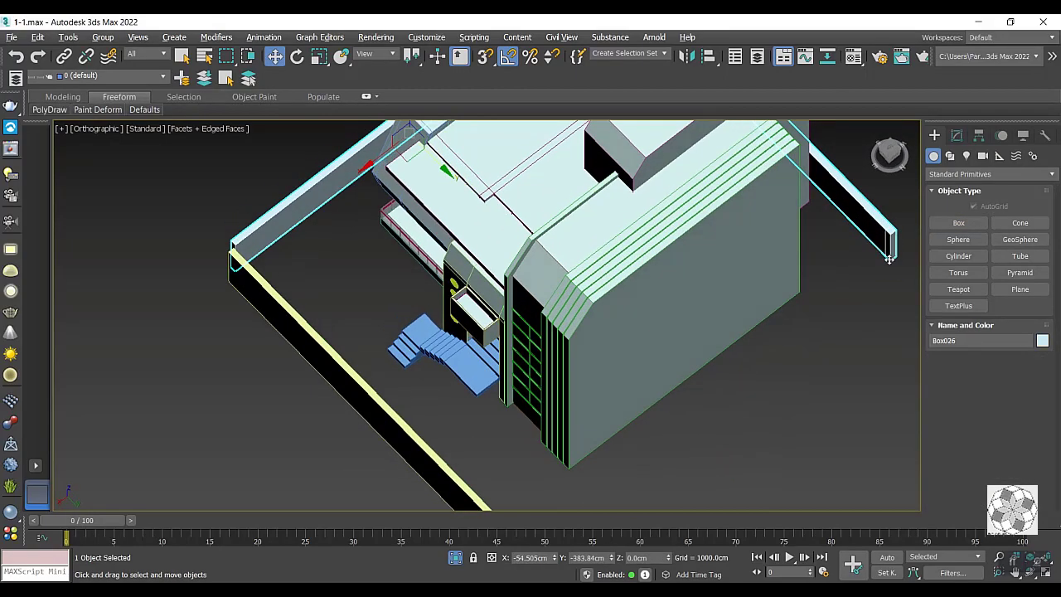
pyautogui.keyDown('alt'); pyautogui.moveTo(829, 166); pyautogui.dragTo(881, 147, button='middle'); pyautogui.keyUp('alt')
pyautogui.click(954, 135)
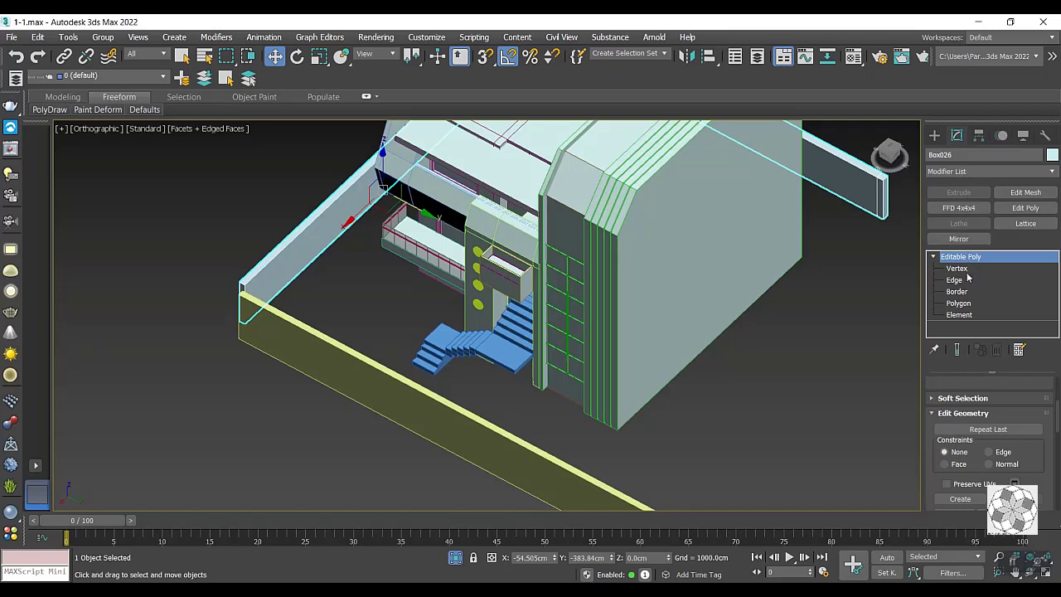
pyautogui.click(959, 304)
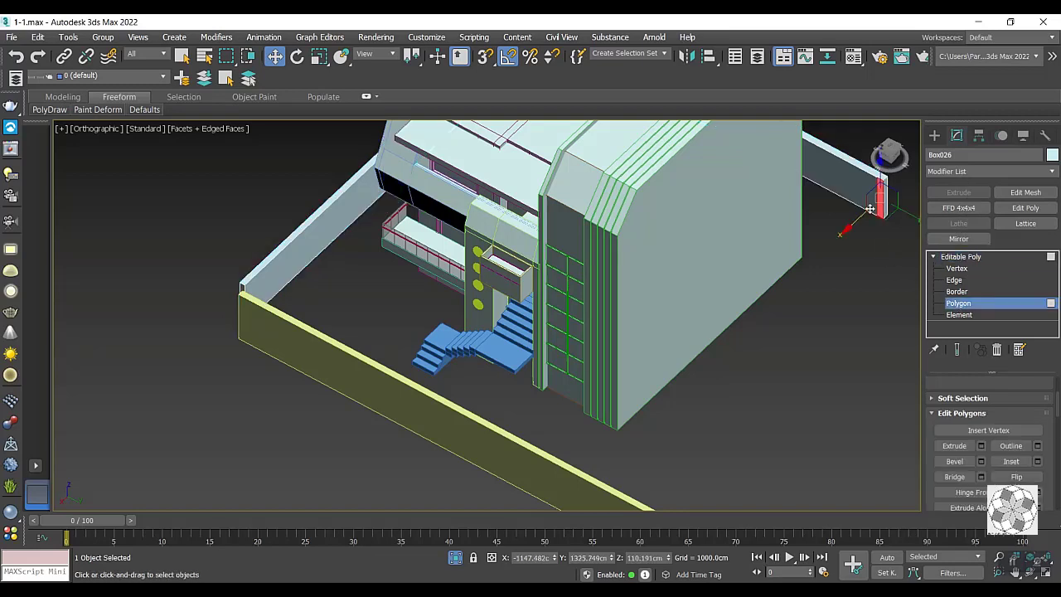
pyautogui.click(982, 446)
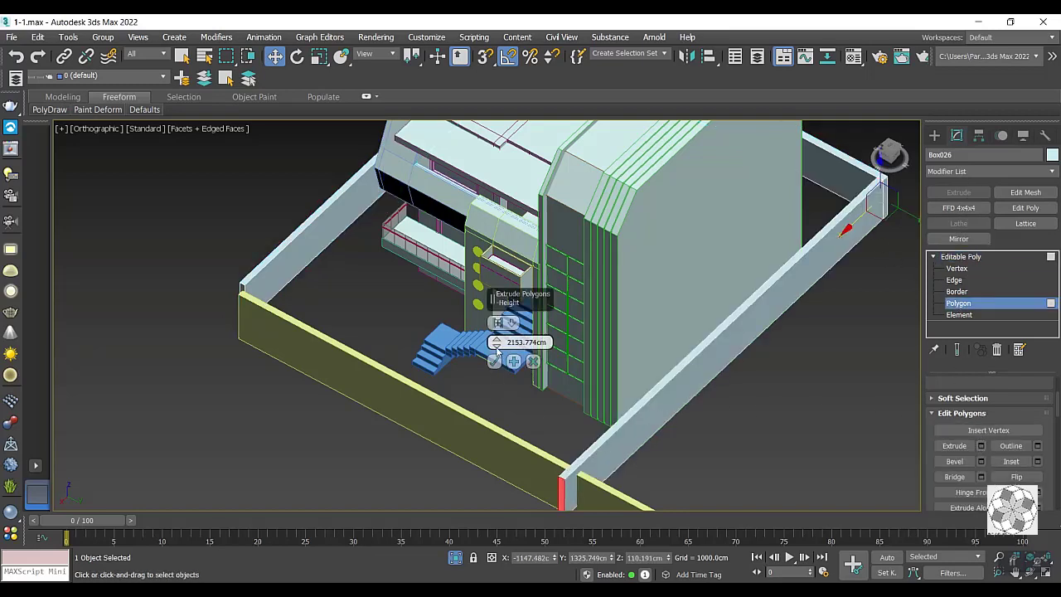
pyautogui.moveTo(496, 341); pyautogui.dragTo(494, 362)
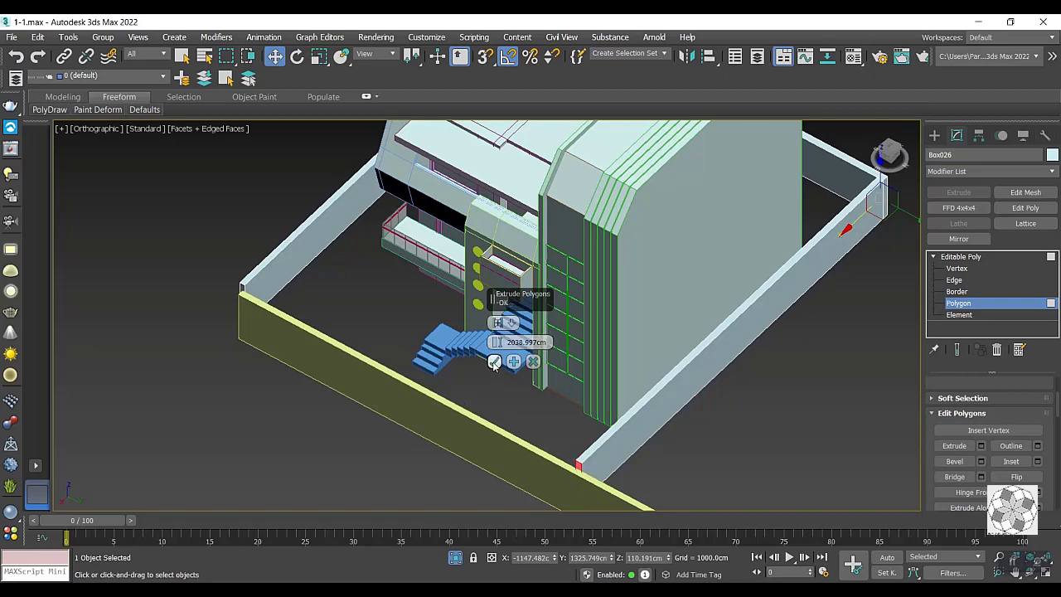
pyautogui.click(495, 362)
pyautogui.scroll(-3, 460, 391)
pyautogui.scroll(2, 451, 415)
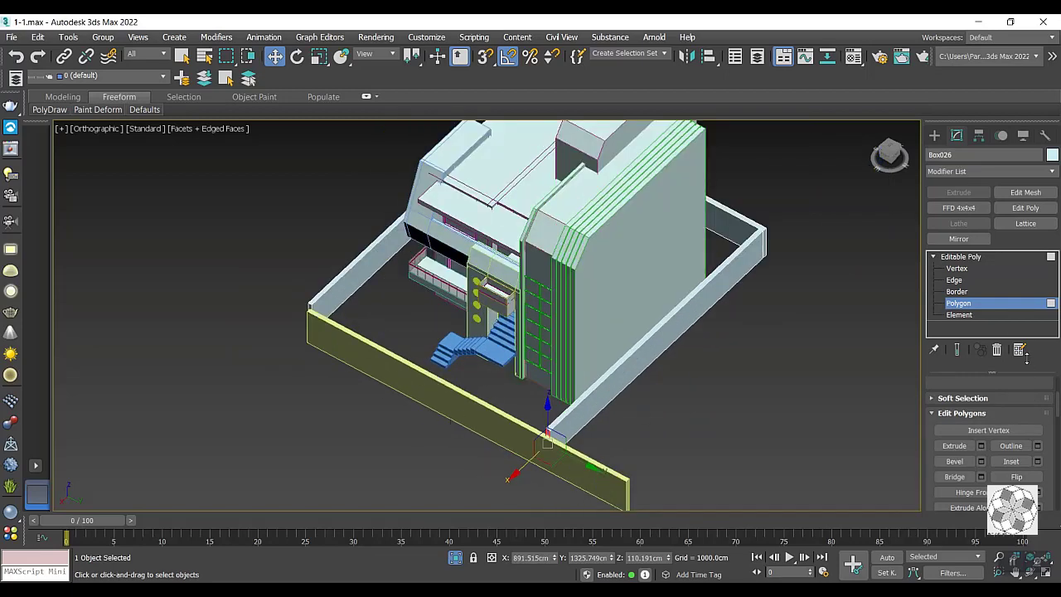
# Leave polygon mode and delete the olive front box Box027.
pyautogui.click(973, 308)
pyautogui.click(448, 413)
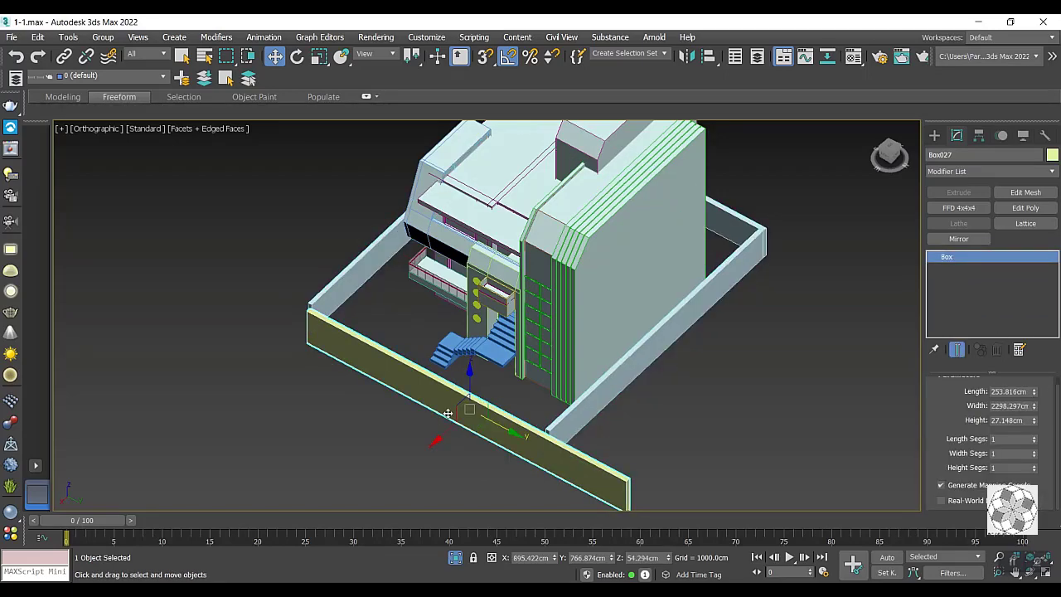
pyautogui.press('Delete')
pyautogui.scroll(-3, 438, 406)
pyautogui.scroll(2, 453, 386)
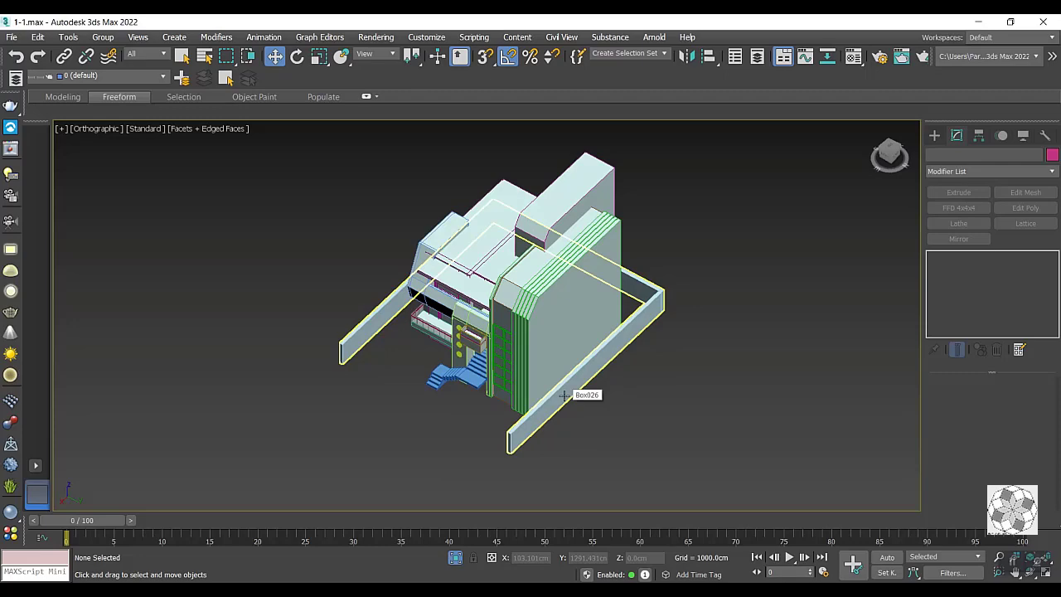
pyautogui.hotkey('alt', 'Tab')
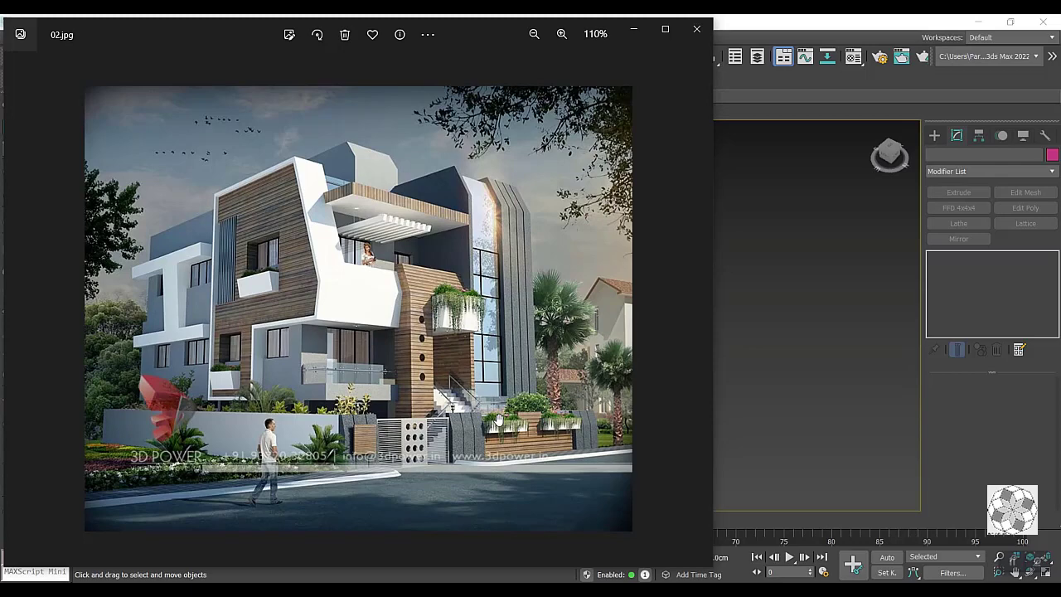
pyautogui.click(634, 29)
pyautogui.click(935, 135)
# Draw a 183.657 x 49.27 x 33.568 cm box on the wall's end face, then view from the Right.
pyautogui.click(959, 222)
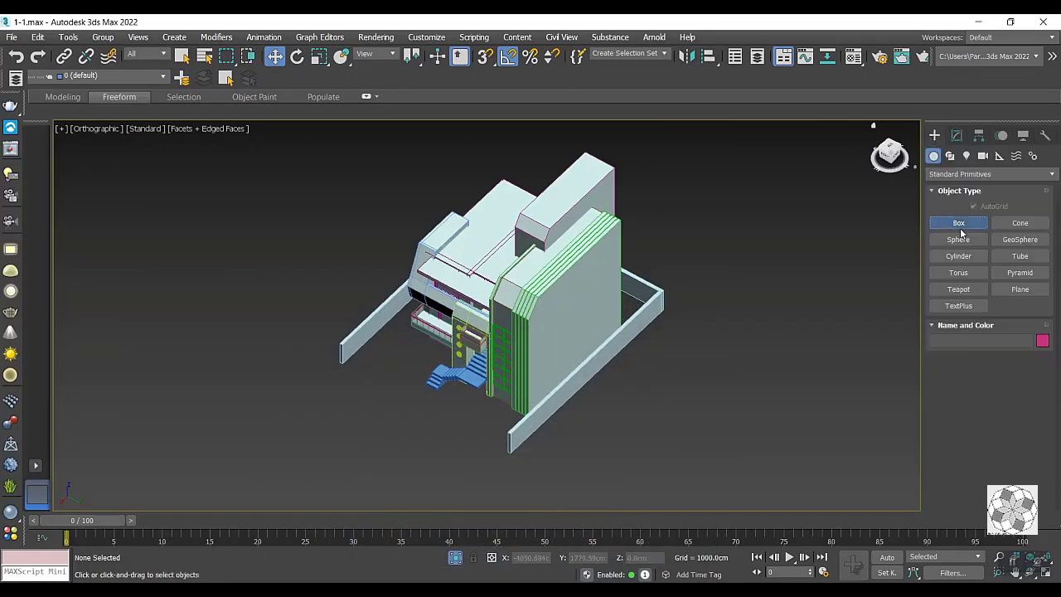
pyautogui.scroll(5, 308, 379)
pyautogui.scroll(2, 313, 371)
pyautogui.scroll(1, 393, 336)
pyautogui.scroll(3, 393, 336)
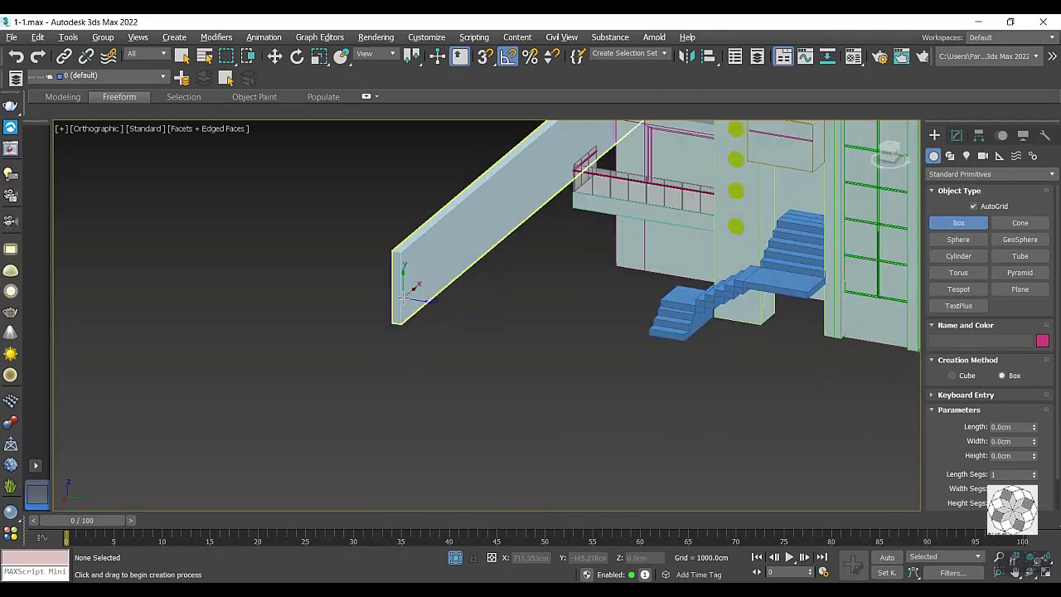
pyautogui.scroll(2, 398, 282)
pyautogui.moveTo(392, 249); pyautogui.dragTo(416, 353)
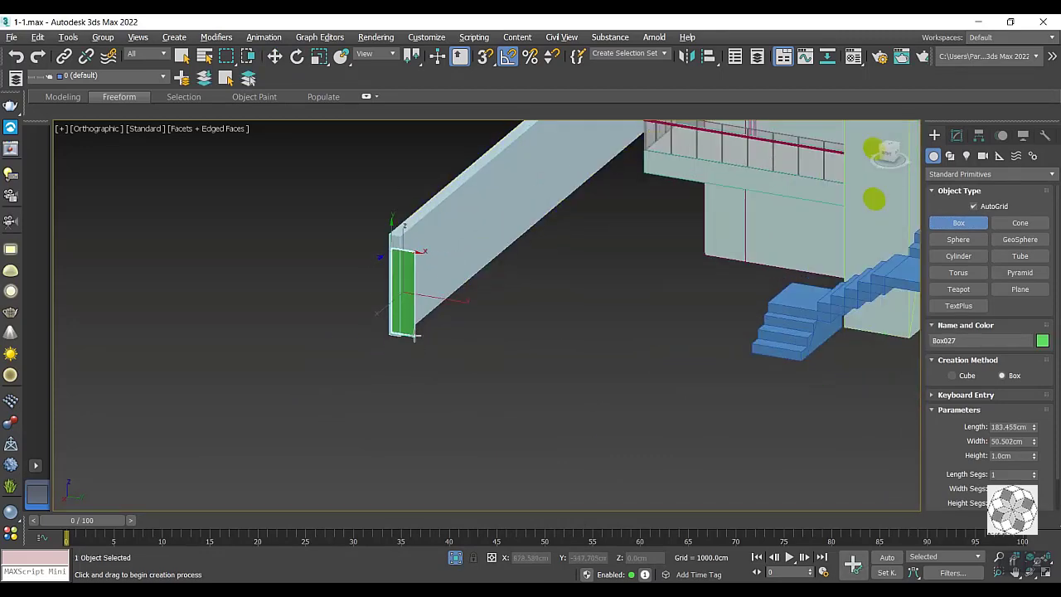
pyautogui.click(404, 348)
pyautogui.keyDown('alt'); pyautogui.moveTo(405, 348); pyautogui.dragTo(421, 360, button='middle'); pyautogui.keyUp('alt')
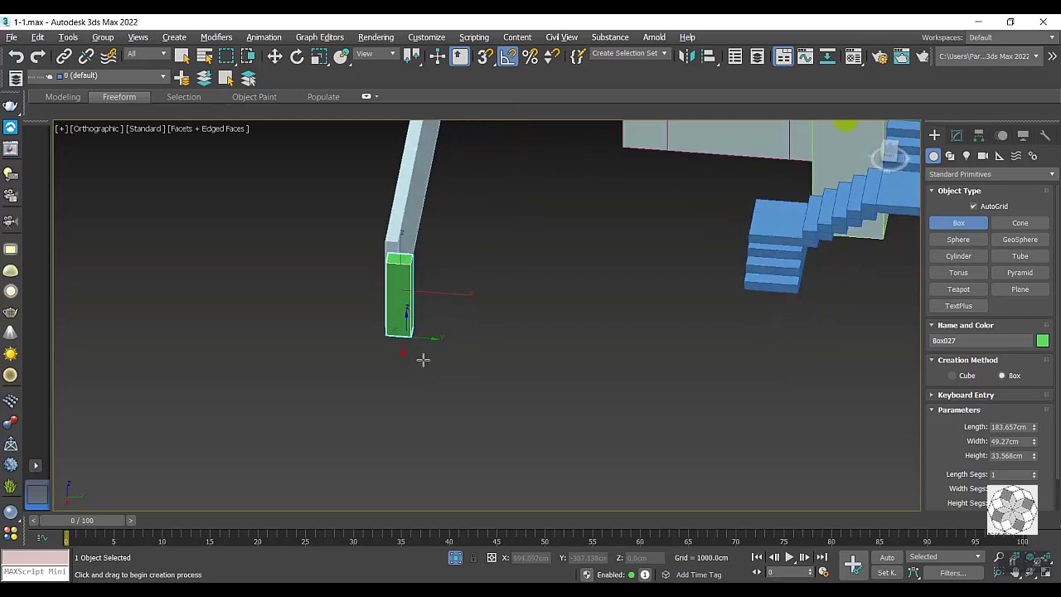
pyautogui.press('r')
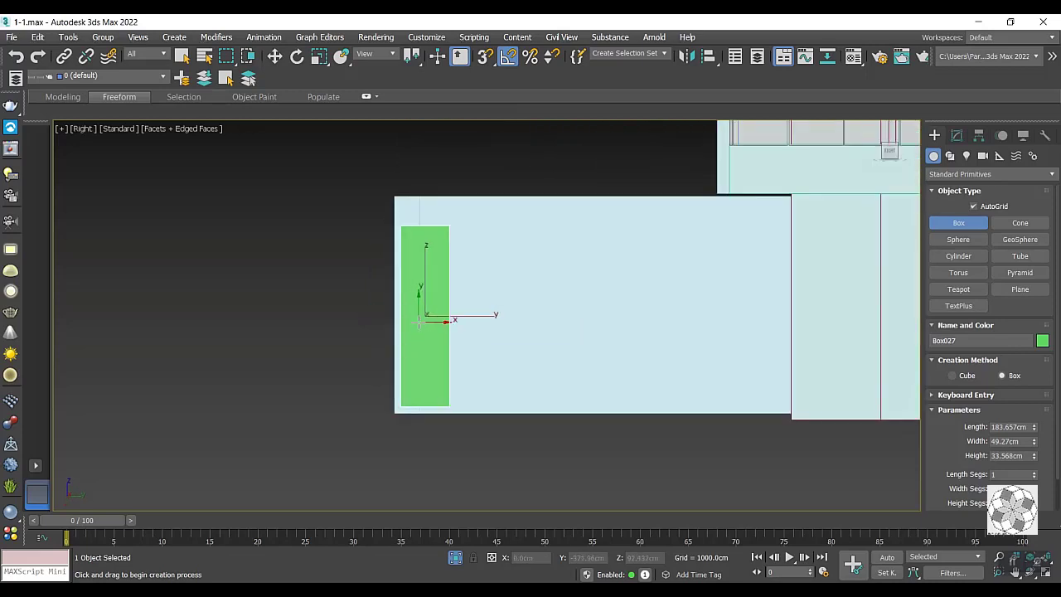
# Convert the green box to Editable Poly and move its left vertices to the wall's edge.
pyautogui.press('w')
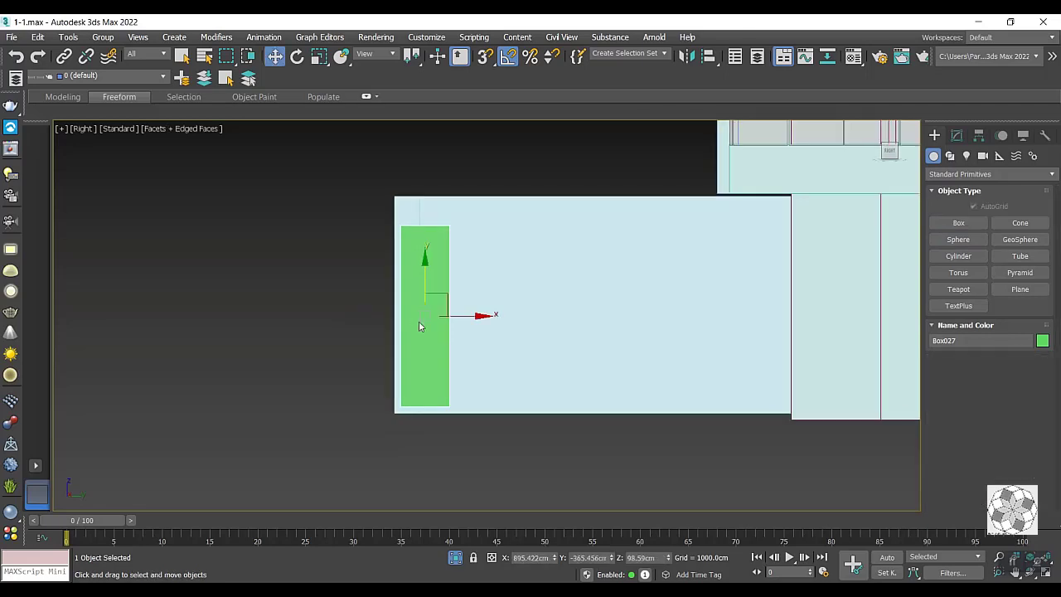
pyautogui.rightClick(433, 359)
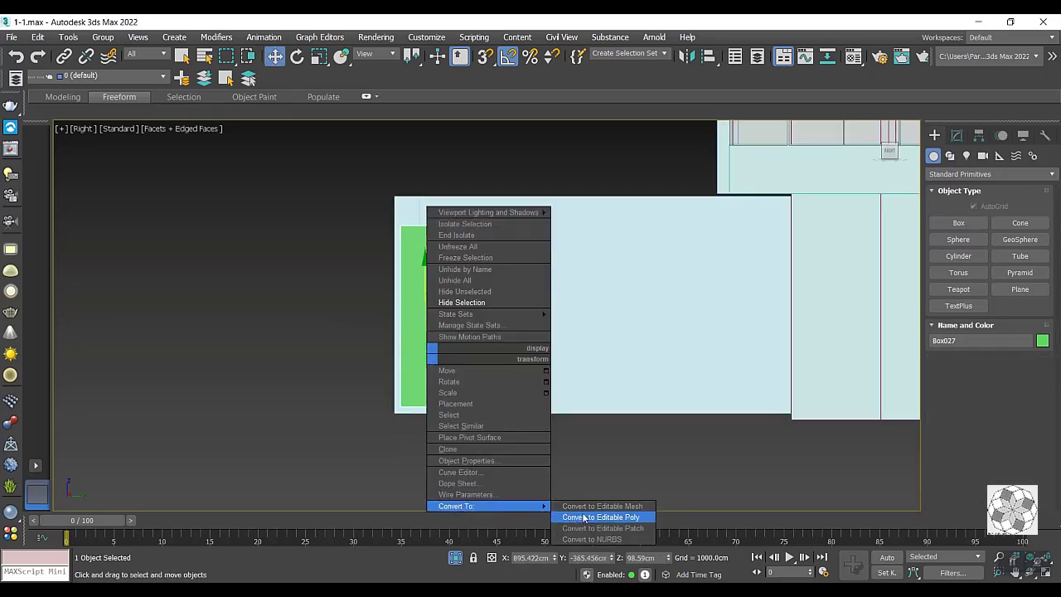
pyautogui.click(583, 517)
pyautogui.click(950, 401)
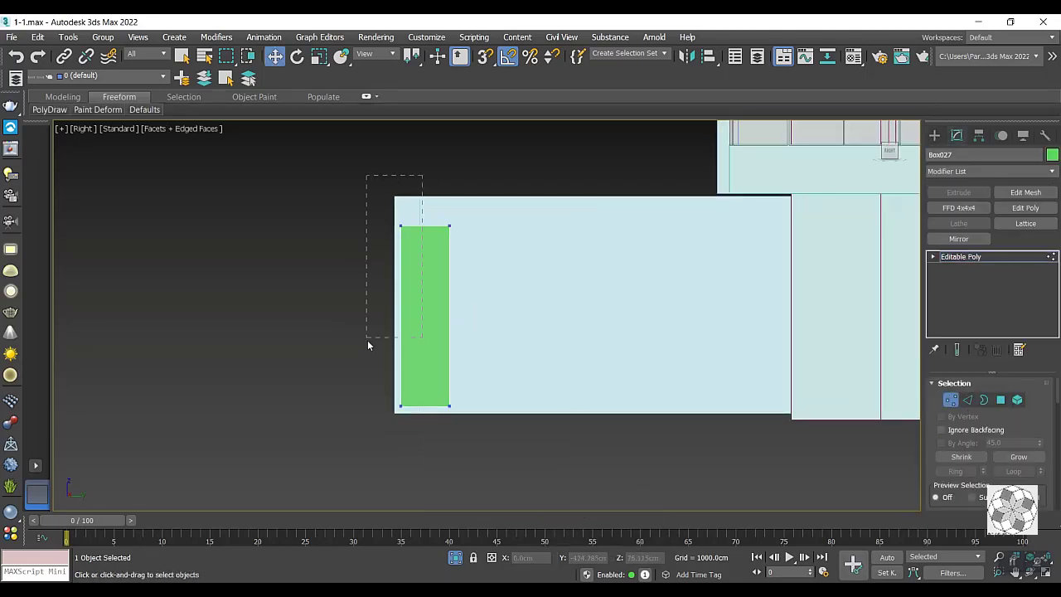
pyautogui.moveTo(368, 345); pyautogui.dragTo(388, 410)
pyautogui.scroll(3, 411, 344)
pyautogui.moveTo(428, 291); pyautogui.dragTo(416, 300)
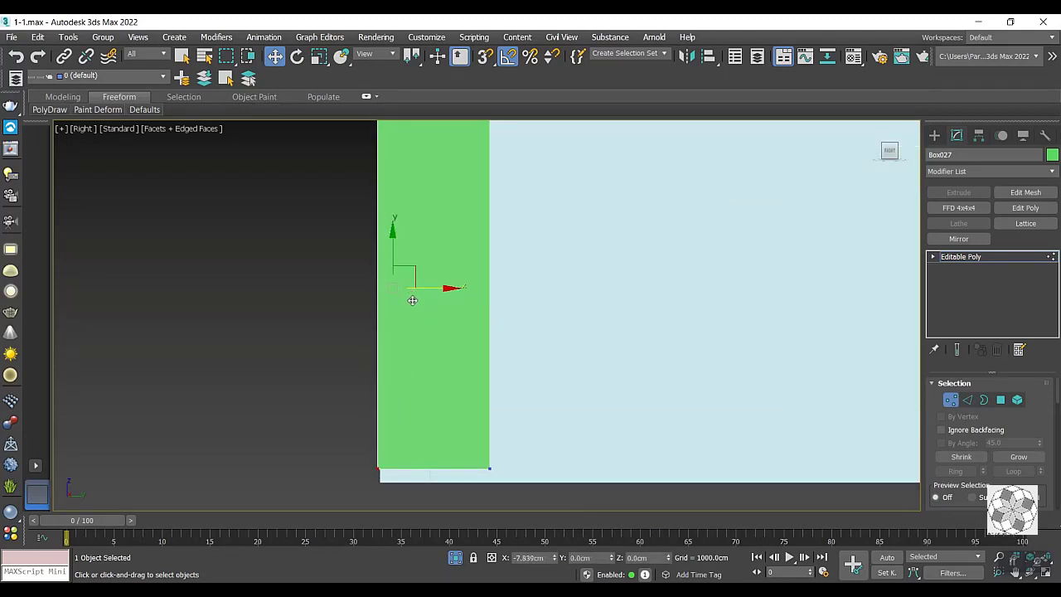
pyautogui.moveTo(417, 300); pyautogui.dragTo(413, 302)
# Lower the box's bottom vertices to the wall's base and select its top vertices.
pyautogui.moveTo(413, 302); pyautogui.dragTo(406, 284, button='middle')
pyautogui.moveTo(506, 373); pyautogui.dragTo(149, 444)
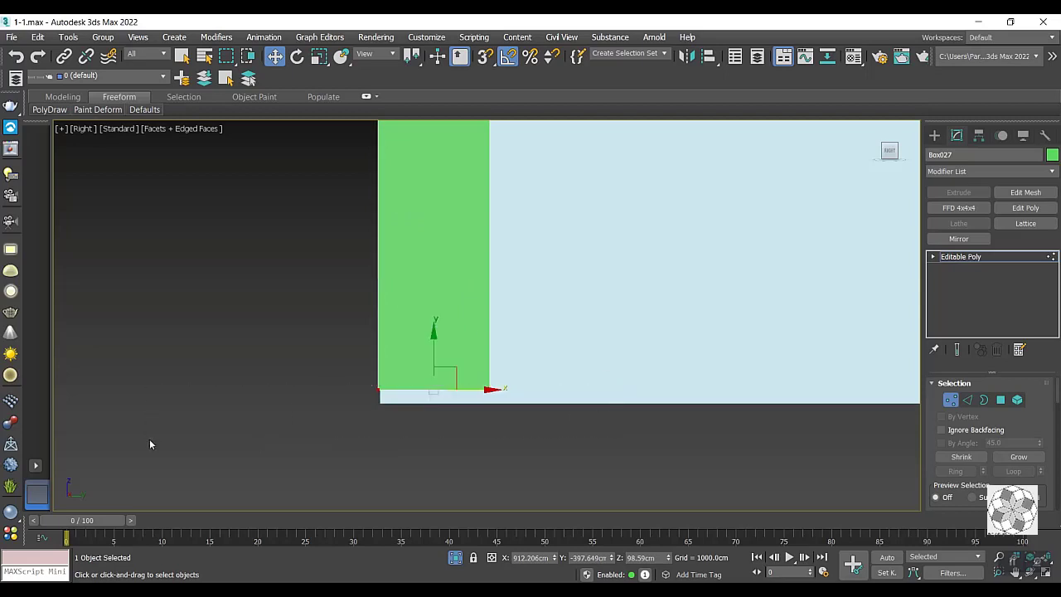
pyautogui.moveTo(429, 359); pyautogui.dragTo(426, 372)
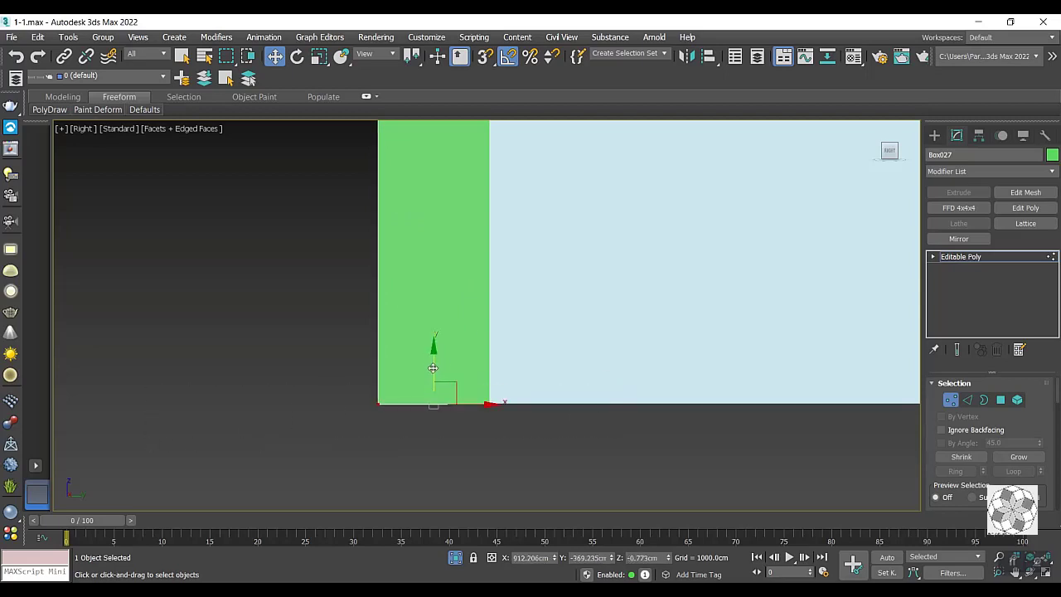
pyautogui.scroll(-5, 426, 372)
pyautogui.scroll(4, 428, 278)
pyautogui.moveTo(436, 277)
pyautogui.mouseDown()
pyautogui.moveTo(412, 230)
pyautogui.moveTo(421, 159)
pyautogui.mouseUp()
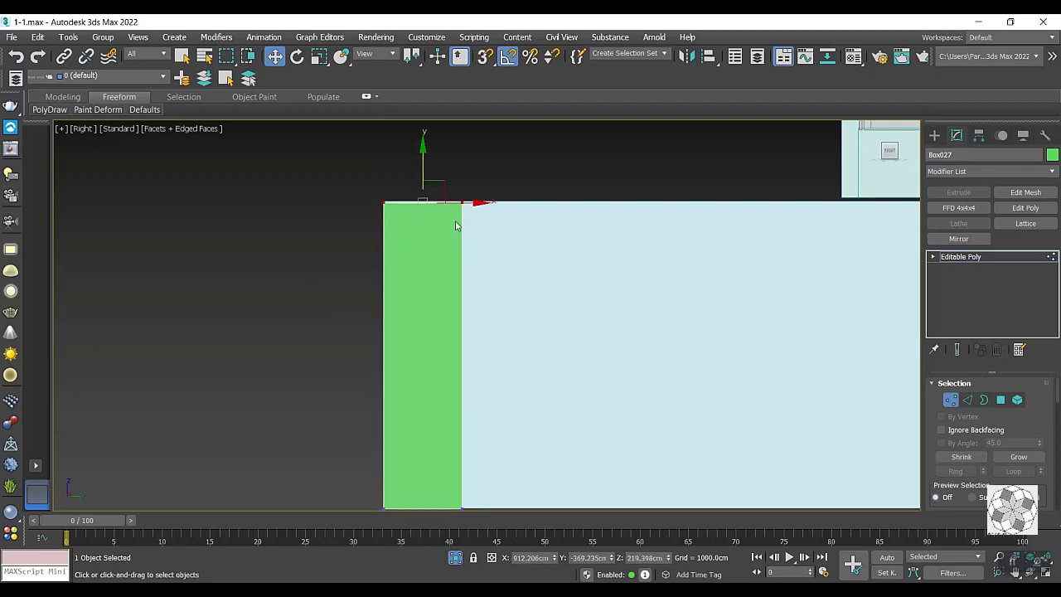
pyautogui.hotkey('alt', 'Tab')
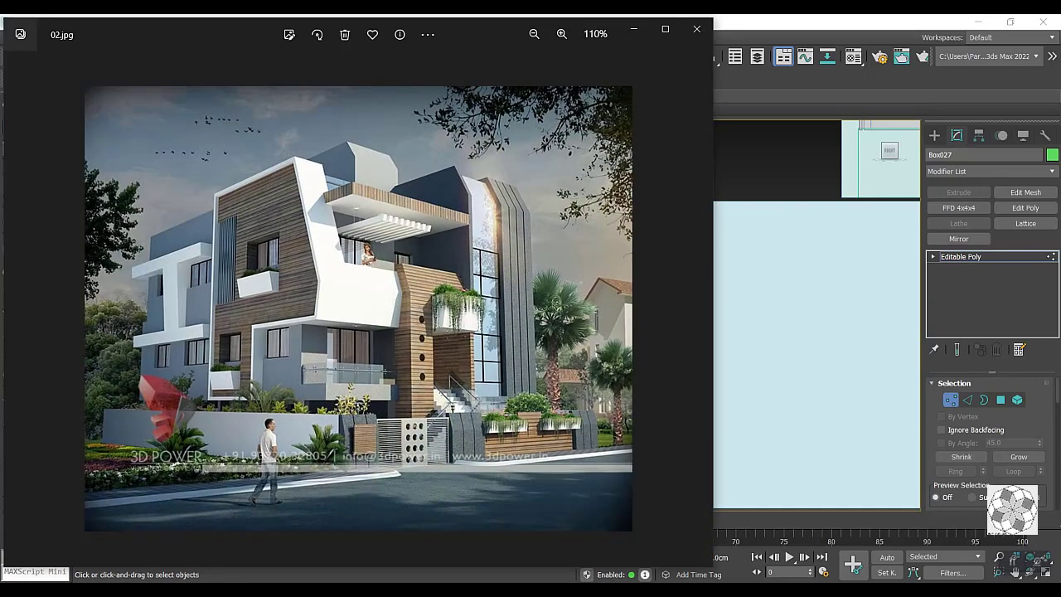
# Compare the model against the 02.jpg reference render, then minimize Photos.
pyautogui.hotkey('alt', 'Tab')
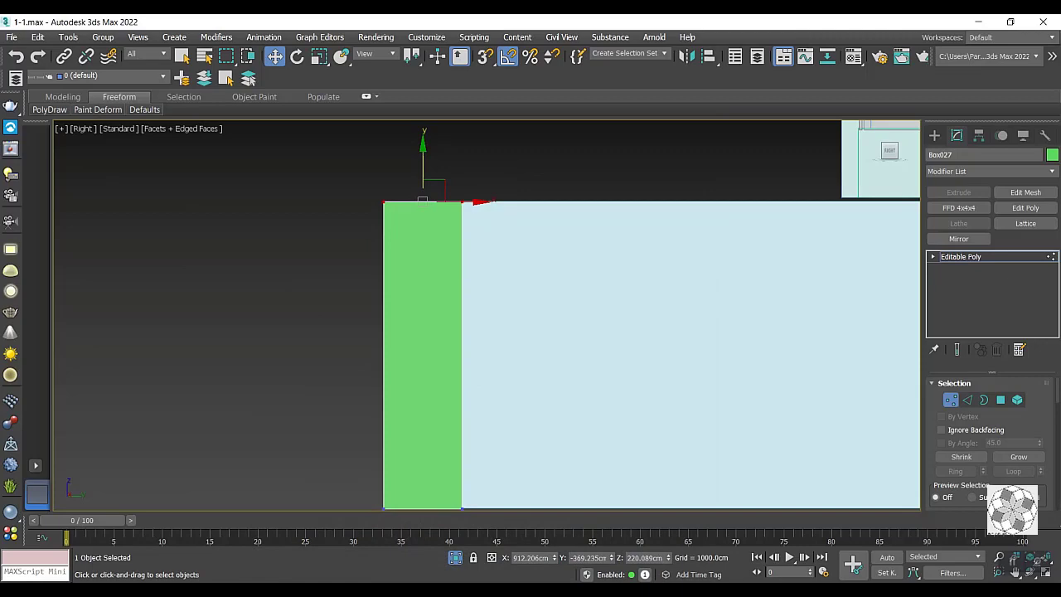
pyautogui.hotkey('alt', 'Tab')
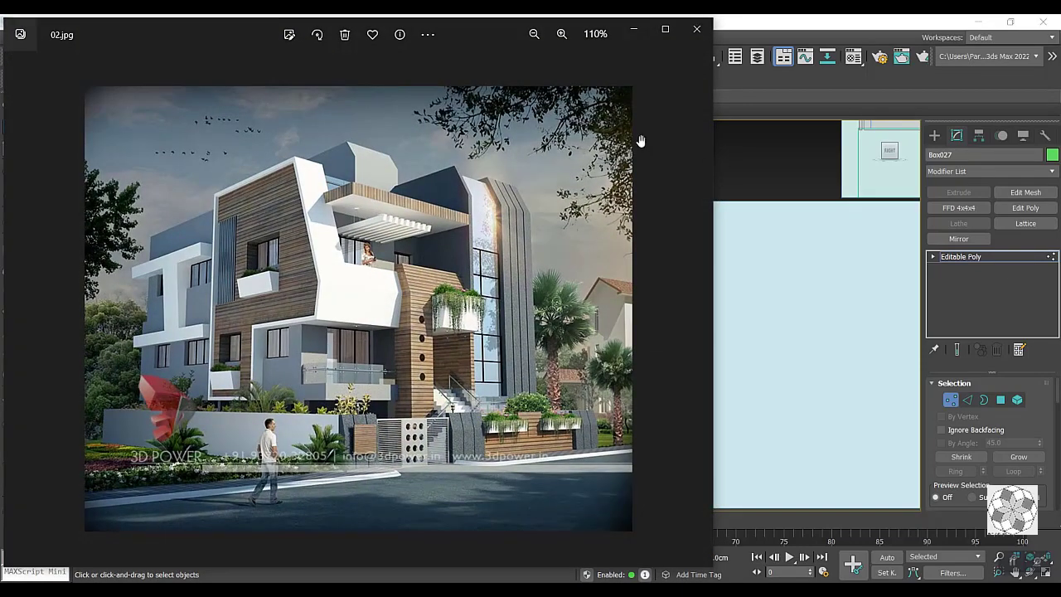
pyautogui.click(633, 30)
# Connect the pillar's side edges with a horizontal edge and raise it toward the top.
pyautogui.click(968, 400)
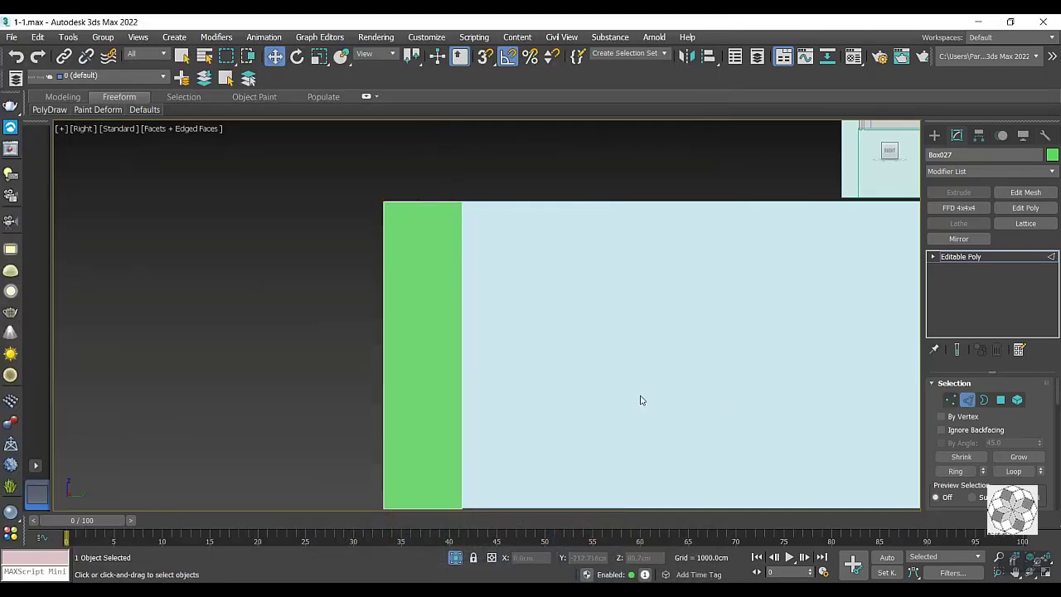
pyautogui.click(384, 403)
pyautogui.rightClick(422, 365)
pyautogui.click(302, 414)
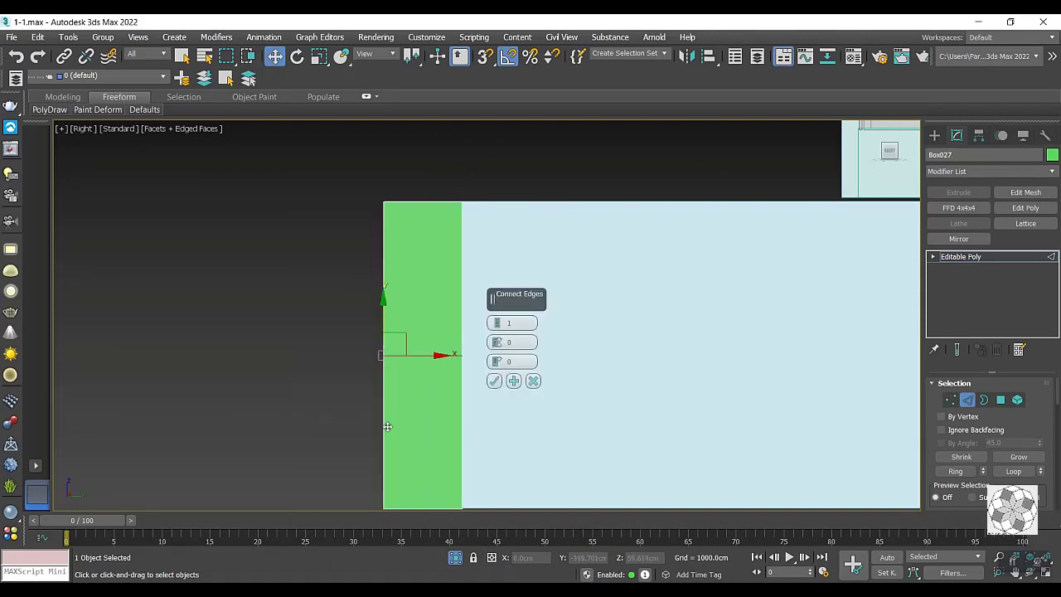
pyautogui.click(497, 380)
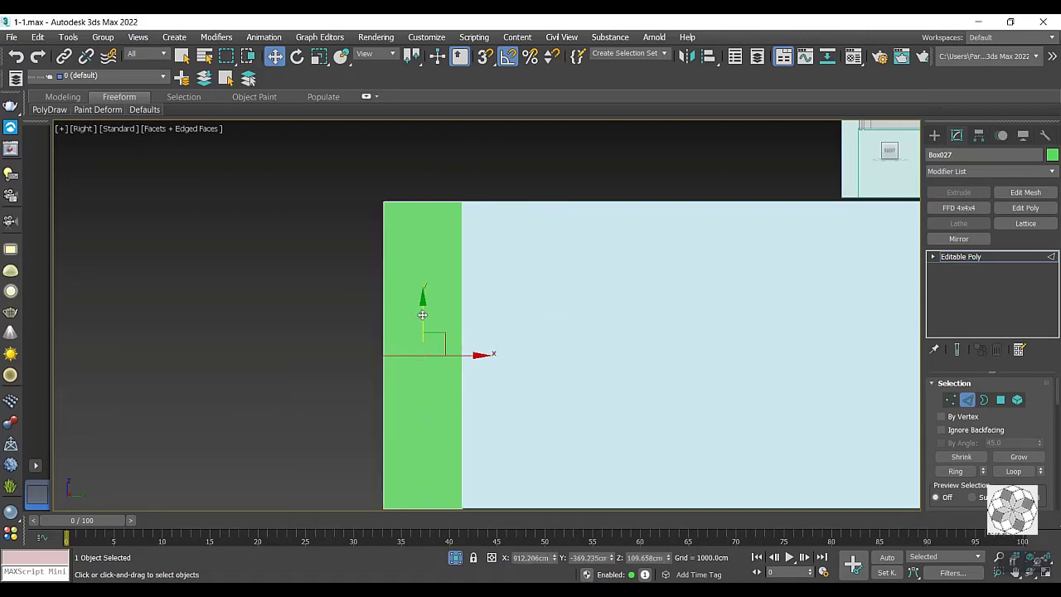
pyautogui.moveTo(422, 316); pyautogui.dragTo(423, 249)
pyautogui.keyDown('alt'); pyautogui.moveTo(429, 271); pyautogui.dragTo(500, 379, button='middle'); pyautogui.keyUp('alt')
# Push the top corner vertices back to slant the block and set the split row at Z 148.07 cm.
pyautogui.click(951, 399)
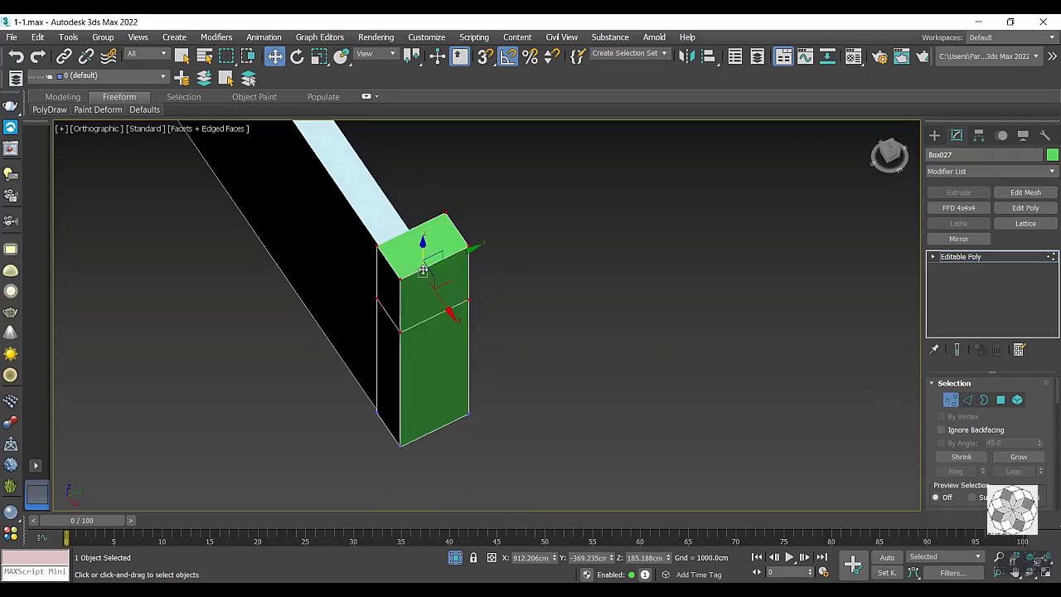
pyautogui.click(400, 279)
pyautogui.click(467, 247)
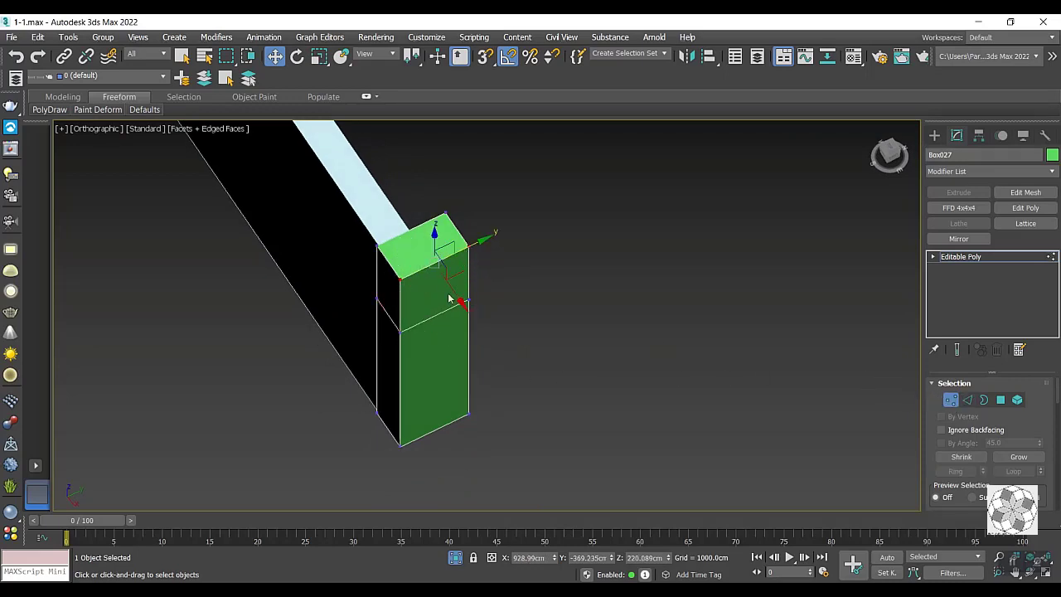
pyautogui.moveTo(460, 301); pyautogui.dragTo(437, 257)
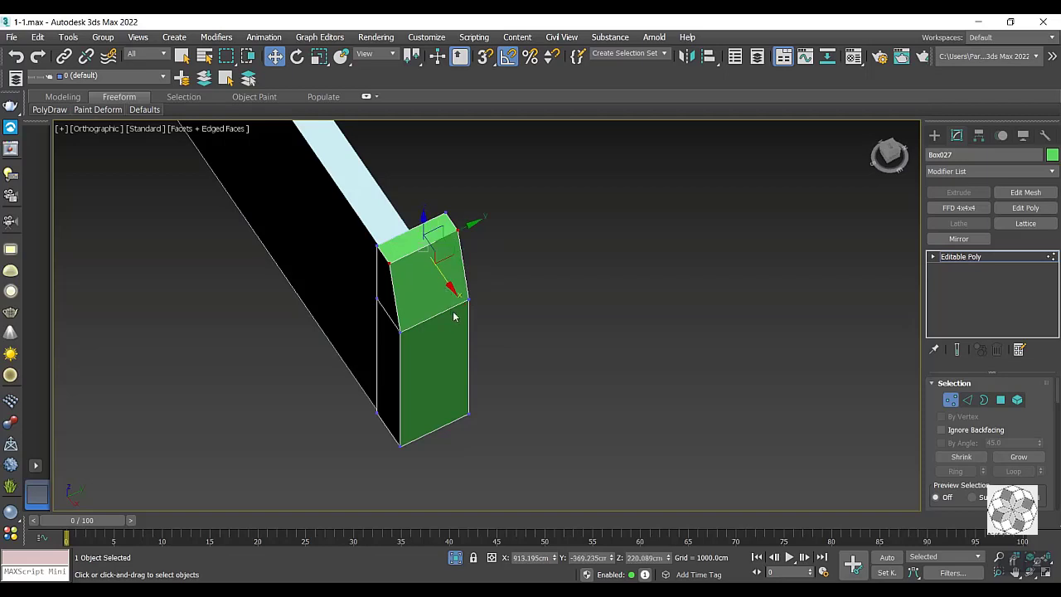
pyautogui.keyDown('alt'); pyautogui.moveTo(497, 340); pyautogui.dragTo(526, 313, button='middle'); pyautogui.keyUp('alt')
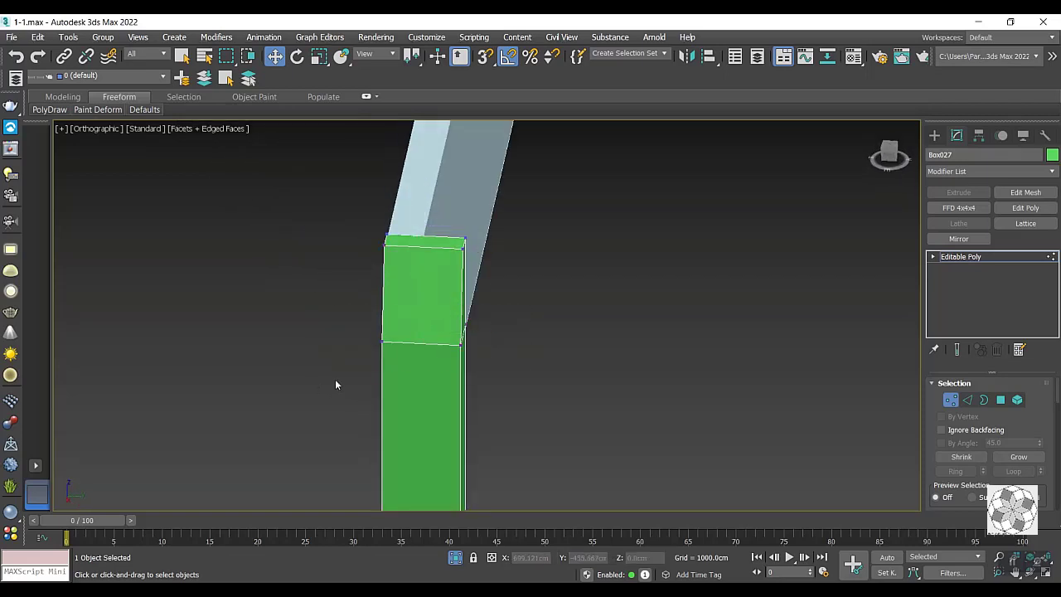
pyautogui.moveTo(509, 318); pyautogui.dragTo(320, 399)
pyautogui.moveTo(437, 346); pyautogui.dragTo(442, 359)
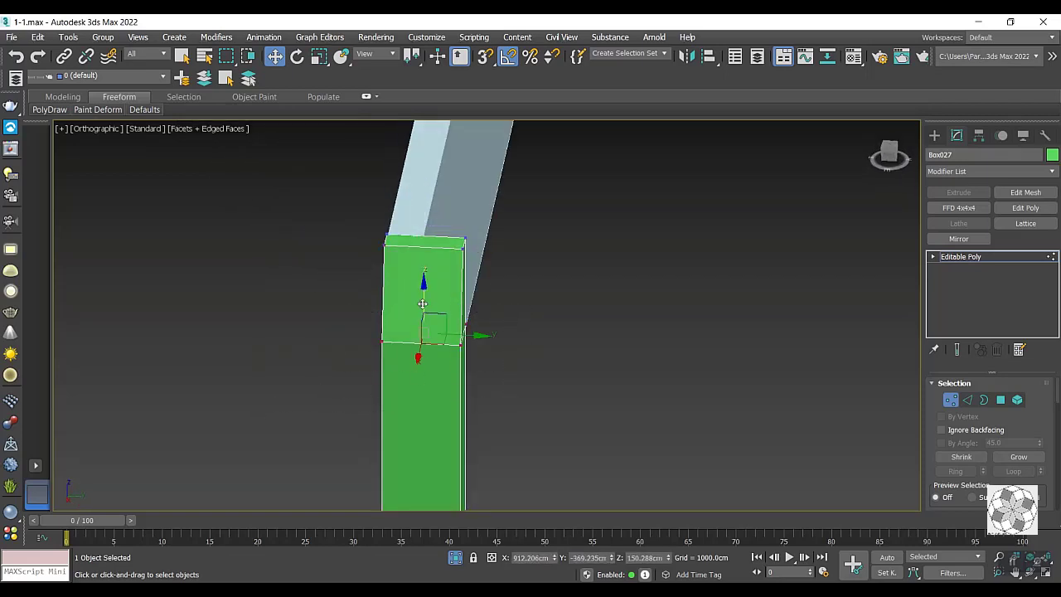
pyautogui.keyDown('alt'); pyautogui.moveTo(442, 359); pyautogui.dragTo(888, 154, button='middle'); pyautogui.keyUp('alt')
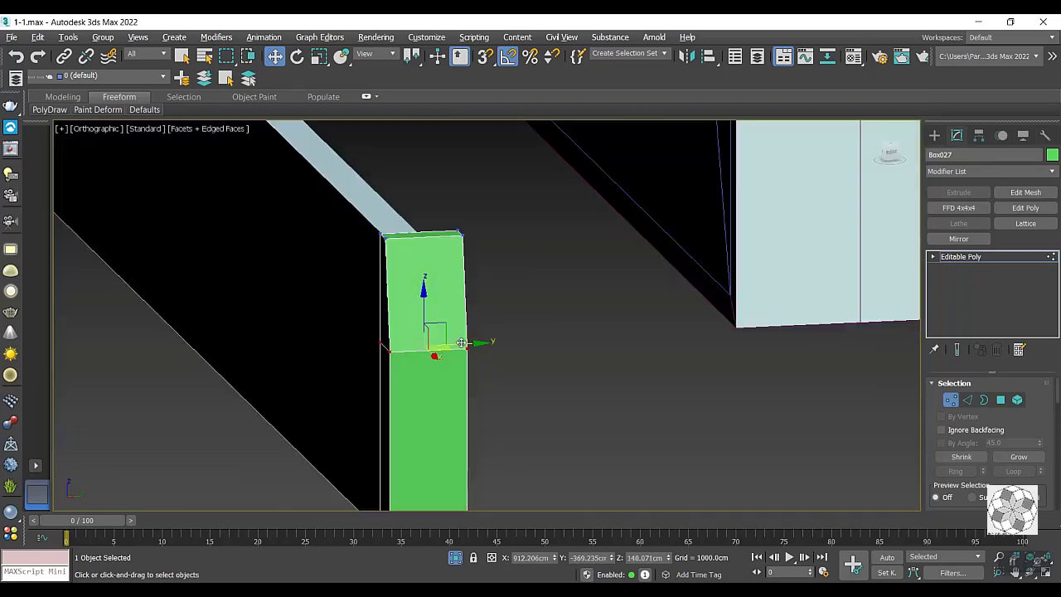
pyautogui.click(889, 152)
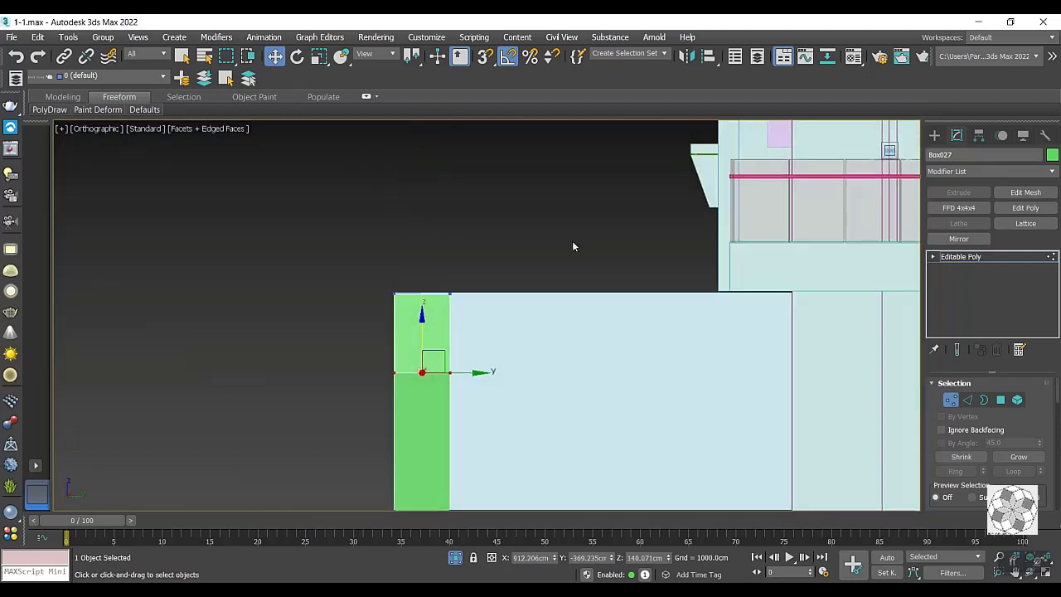
# Restore the pillar's nudged vertical edge and exit edge sub-object mode.
pyautogui.scroll(-3, 522, 253)
pyautogui.moveTo(478, 410); pyautogui.dragTo(479, 406)
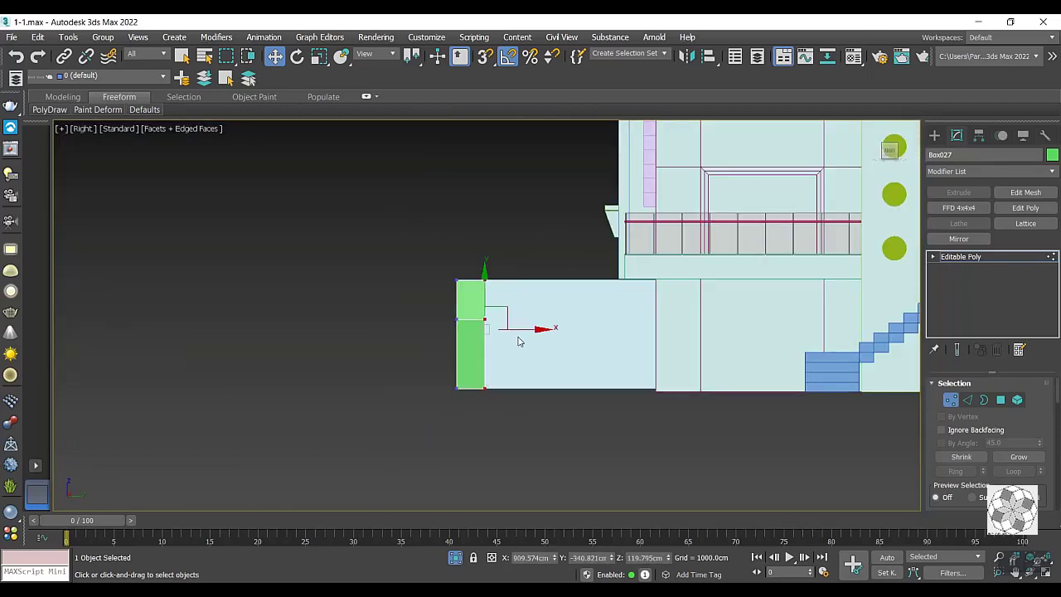
pyautogui.moveTo(522, 329); pyautogui.dragTo(519, 325)
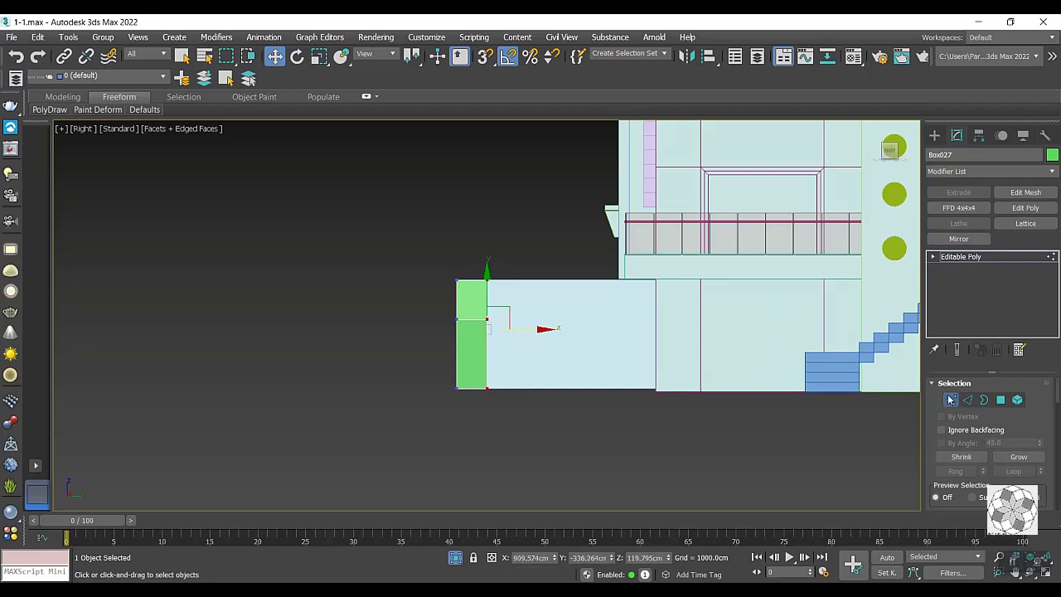
pyautogui.press('6')
# Shift-drag clone the green block twice, creating Box028 and Box029 beside it.
pyautogui.keyDown('shift'); pyautogui.moveTo(509, 339); pyautogui.dragTo(574, 349); pyautogui.keyUp('shift')
pyautogui.click(532, 363)
pyautogui.click(531, 363)
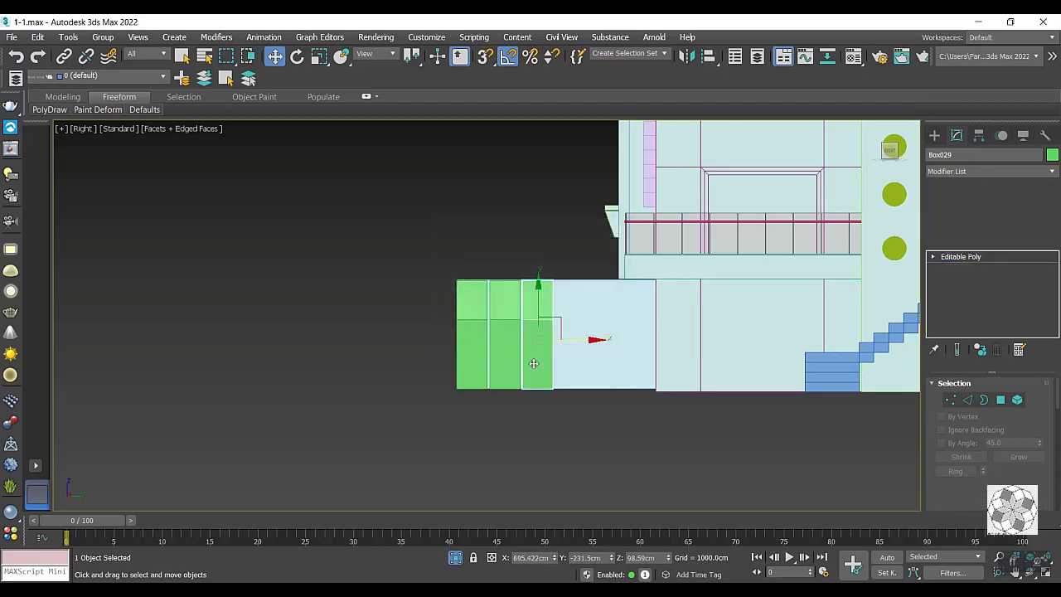
pyautogui.keyDown('alt'); pyautogui.moveTo(505, 355); pyautogui.dragTo(529, 393, button='middle'); pyautogui.keyUp('alt')
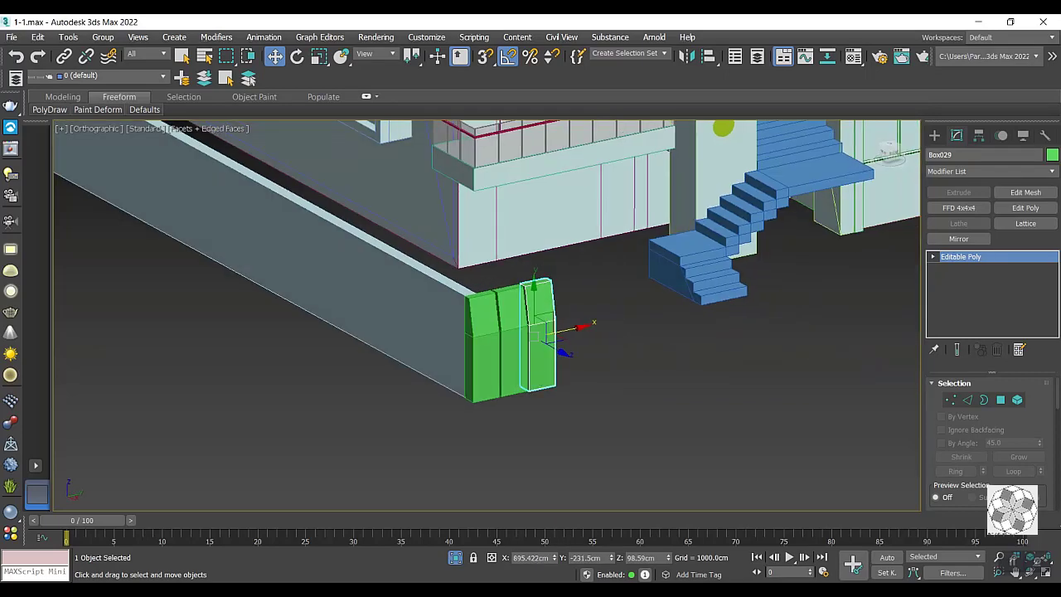
pyautogui.hotkey('alt', 'Tab')
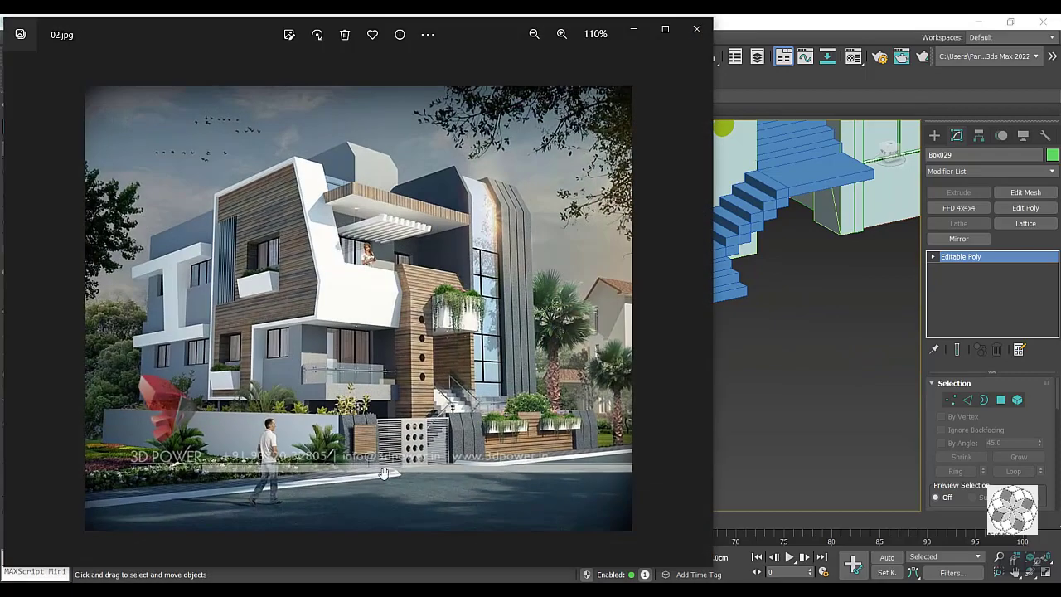
pyautogui.click(634, 29)
# Draw a thin pink box on the front face of the green pillar blocks.
pyautogui.click(935, 134)
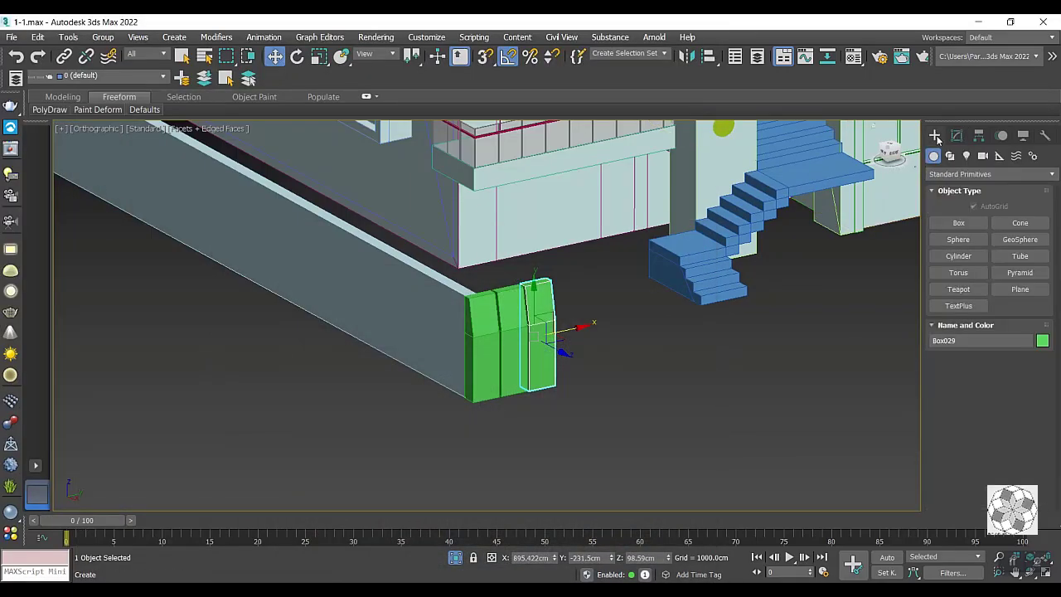
pyautogui.click(959, 222)
pyautogui.scroll(2, 540, 327)
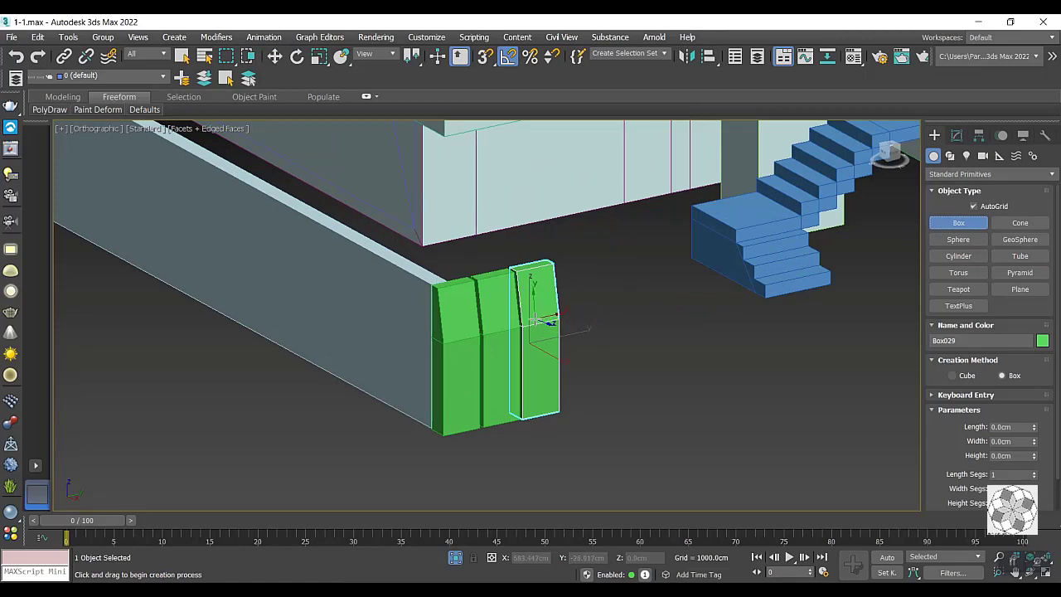
pyautogui.moveTo(536, 336)
pyautogui.mouseDown()
pyautogui.moveTo(479, 379)
pyautogui.moveTo(549, 311)
pyautogui.mouseUp()
pyautogui.rightClick(478, 379)
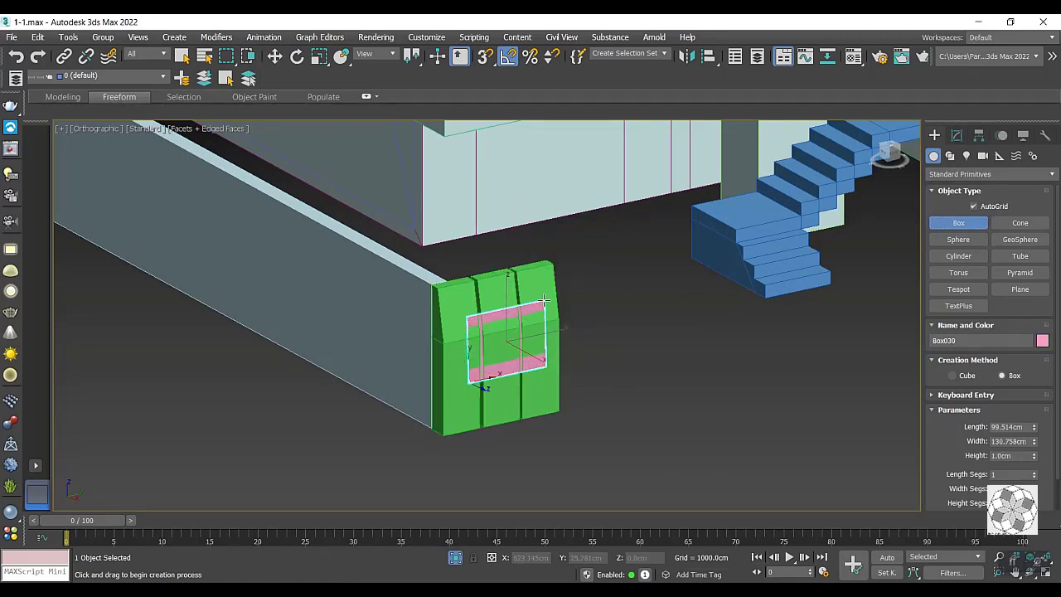
pyautogui.click(551, 311)
# Move the pink nameplate box to centre it on the pillar's front.
pyautogui.press('w')
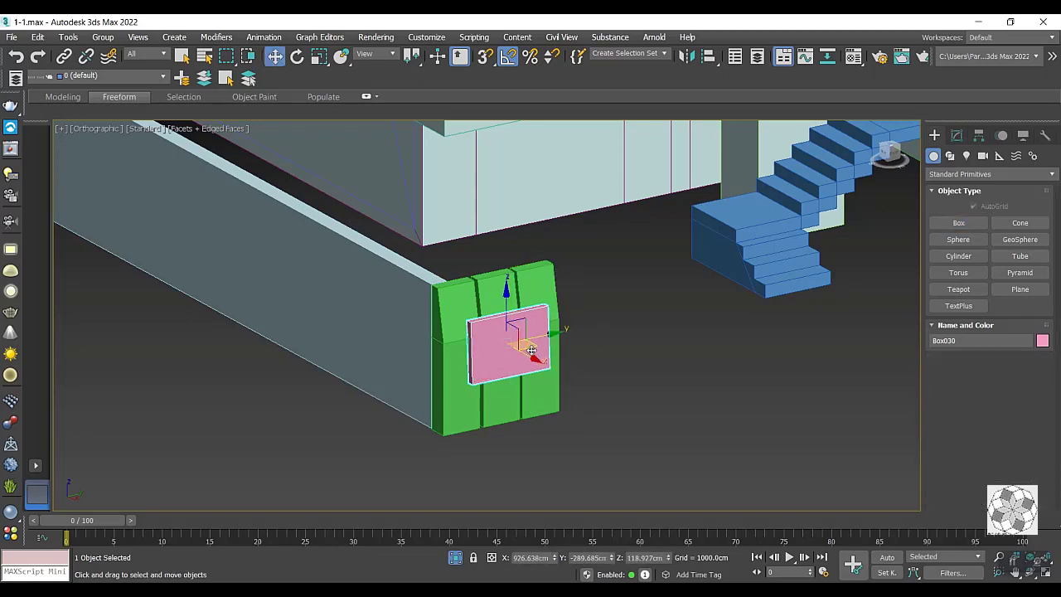
pyautogui.moveTo(525, 348)
pyautogui.mouseDown()
pyautogui.moveTo(533, 355)
pyautogui.moveTo(545, 335)
pyautogui.mouseUp()
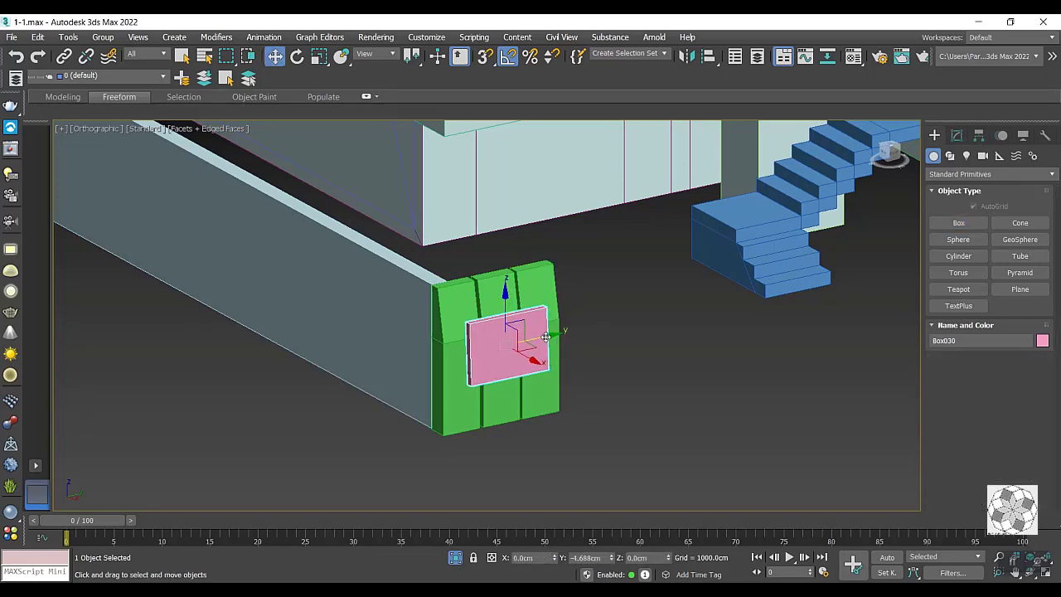
pyautogui.click(897, 158)
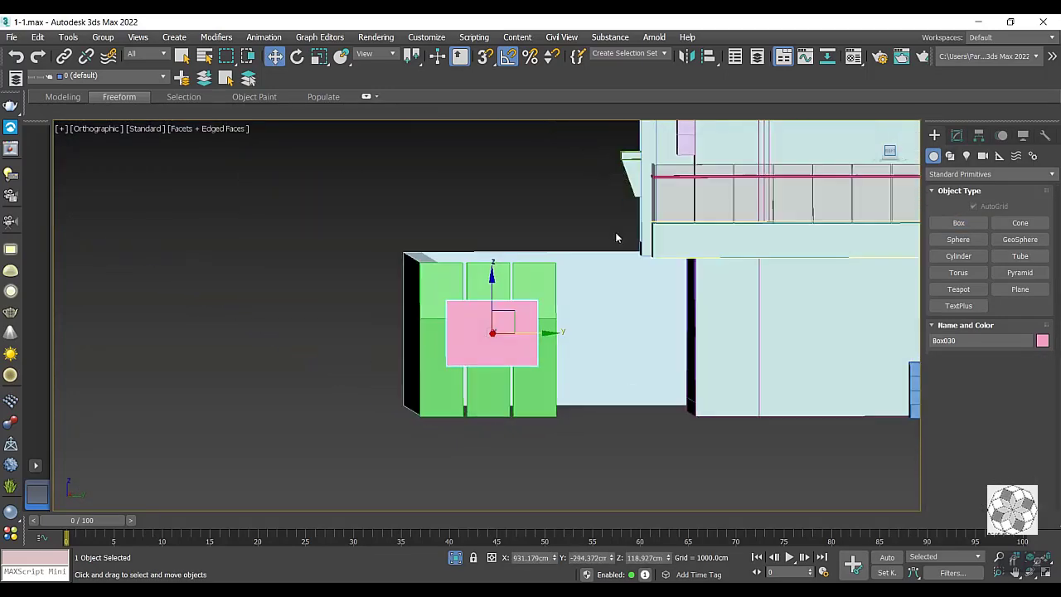
pyautogui.moveTo(539, 382); pyautogui.dragTo(539, 377)
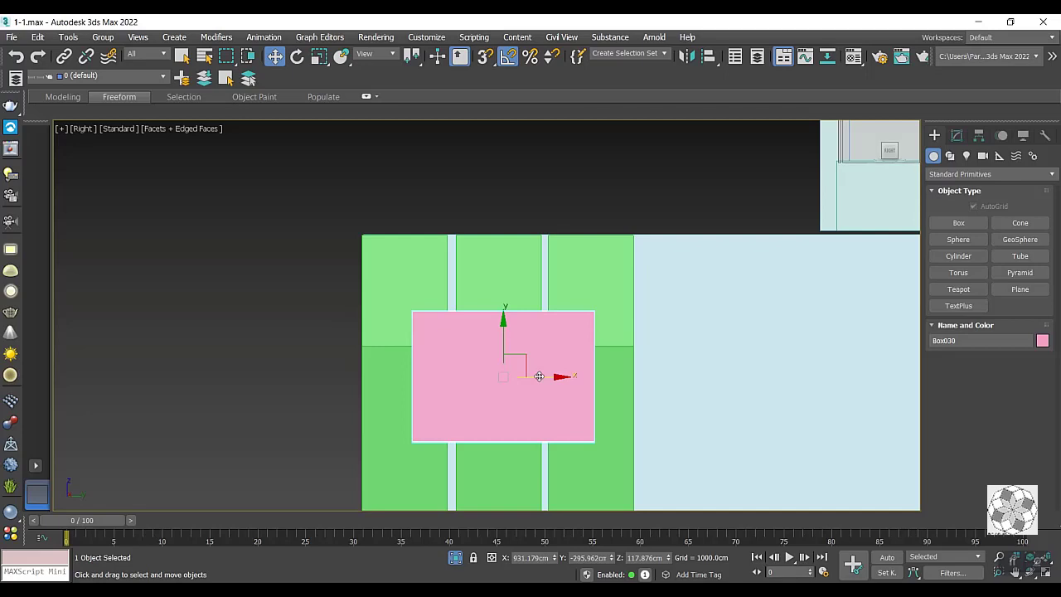
# Convert Box030 to Editable Poly and pull its bottom vertex row slightly down along Y.
pyautogui.click(957, 135)
pyautogui.rightClick(564, 351)
pyautogui.moveTo(586, 504)
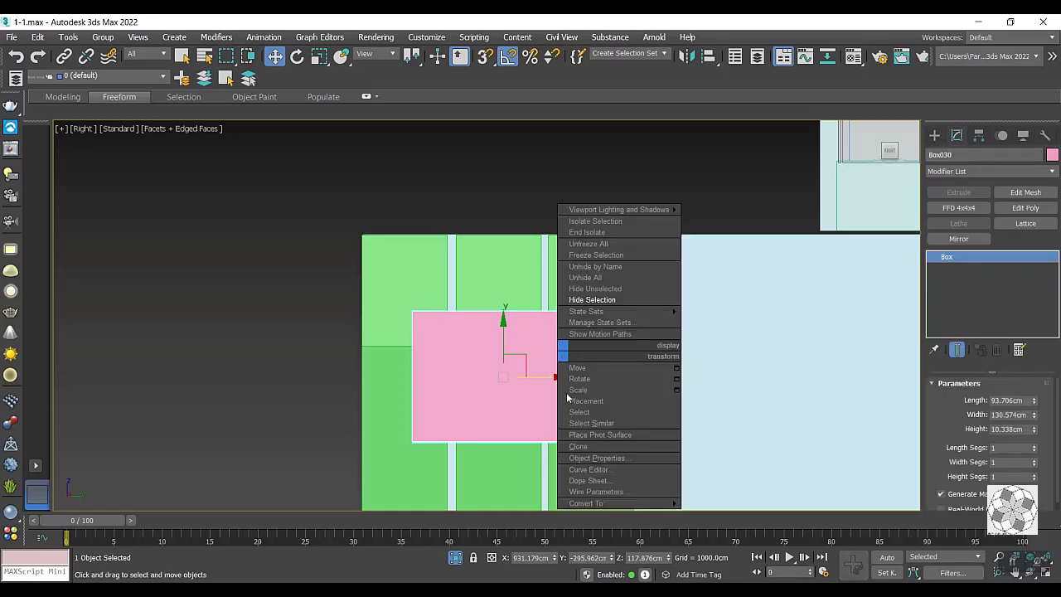
pyautogui.click(704, 515)
pyautogui.click(951, 400)
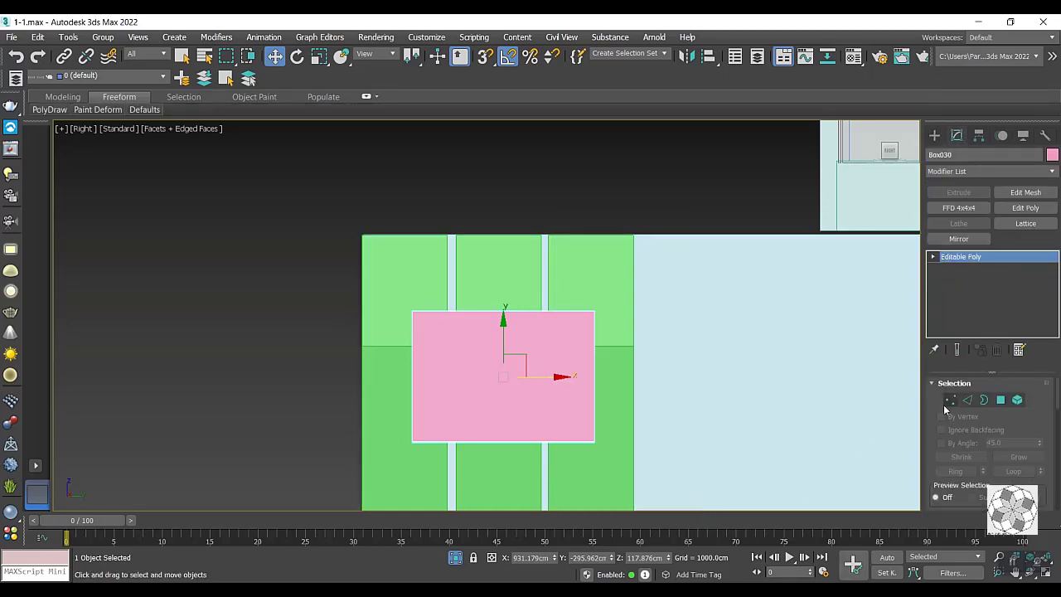
pyautogui.moveTo(622, 469)
pyautogui.mouseDown()
pyautogui.moveTo(468, 478)
pyautogui.moveTo(407, 436)
pyautogui.mouseUp()
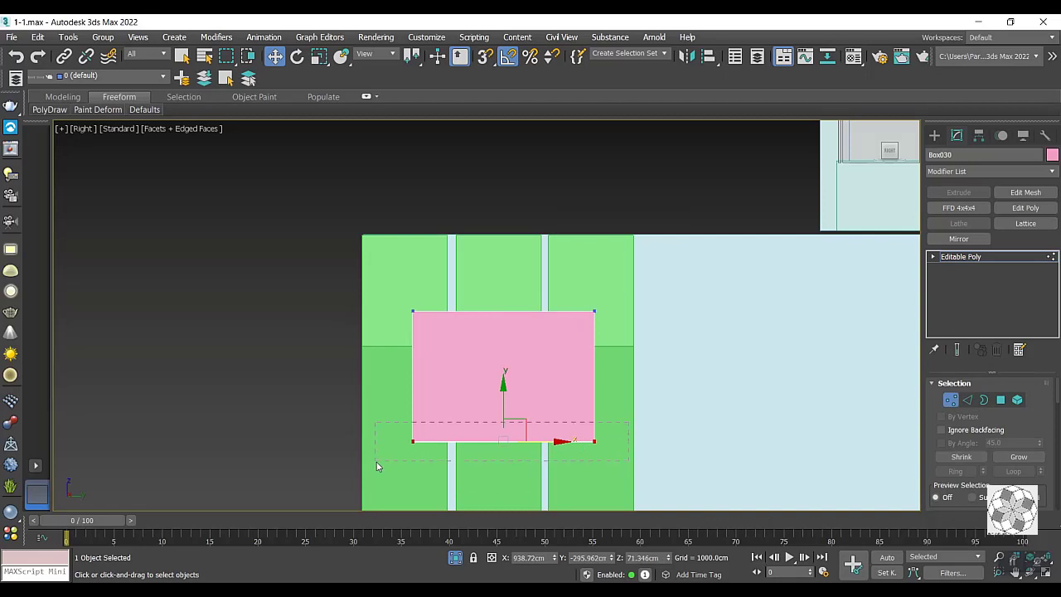
pyautogui.moveTo(504, 401); pyautogui.dragTo(503, 411)
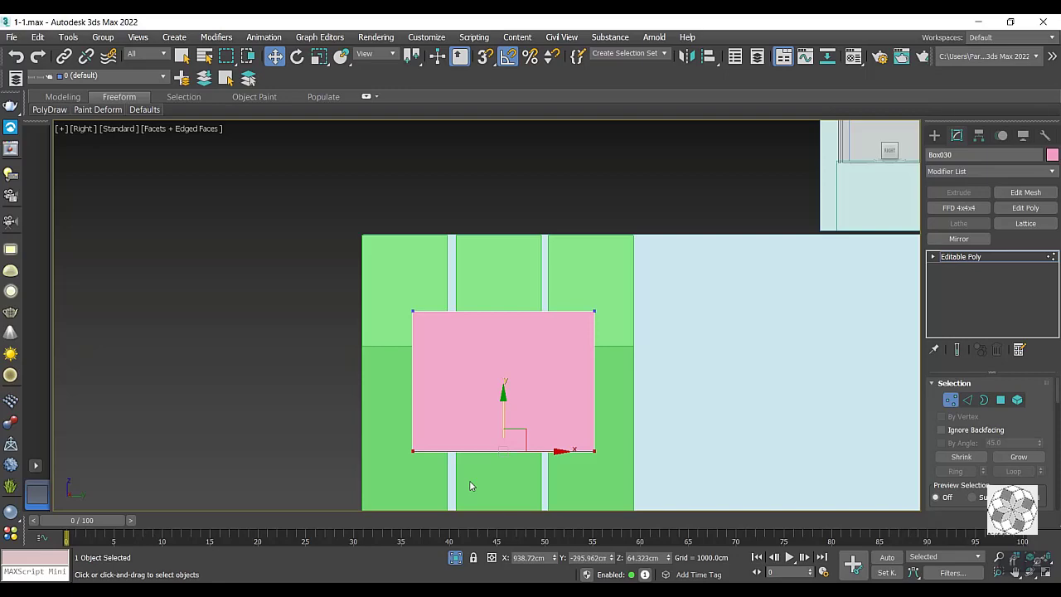
# Leave Vertex mode, select the three green strips and clone a copy beside the stairs.
pyautogui.hotkey('alt', 'Tab')
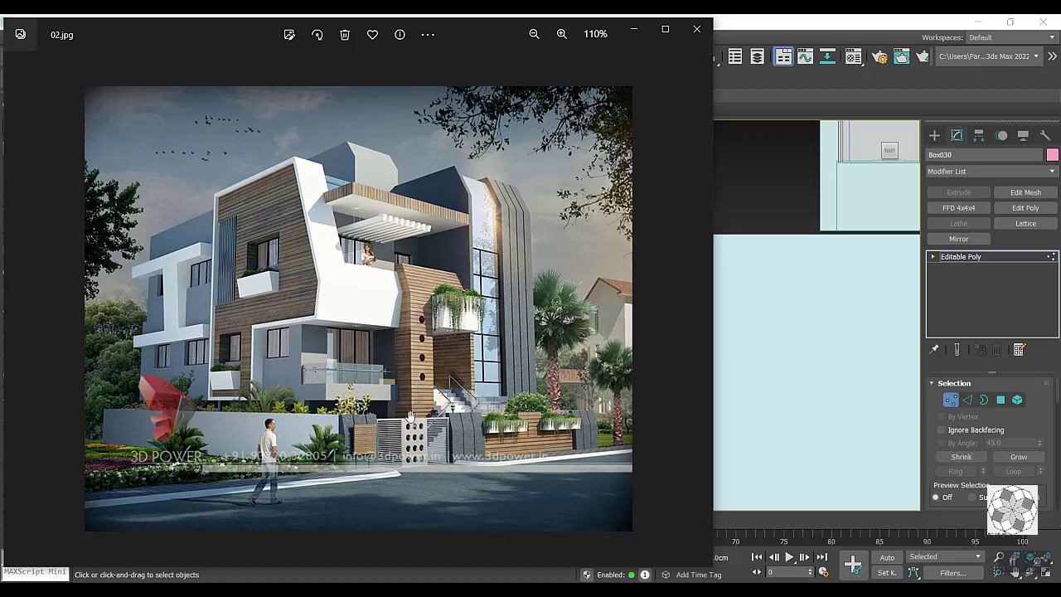
pyautogui.hotkey('alt', 'Tab')
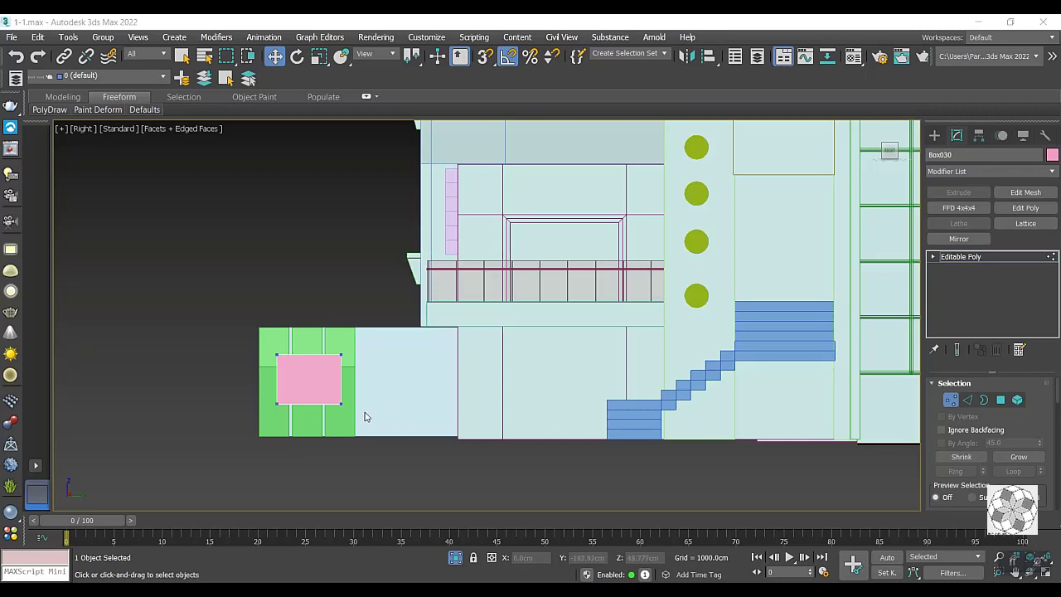
pyautogui.click(947, 401)
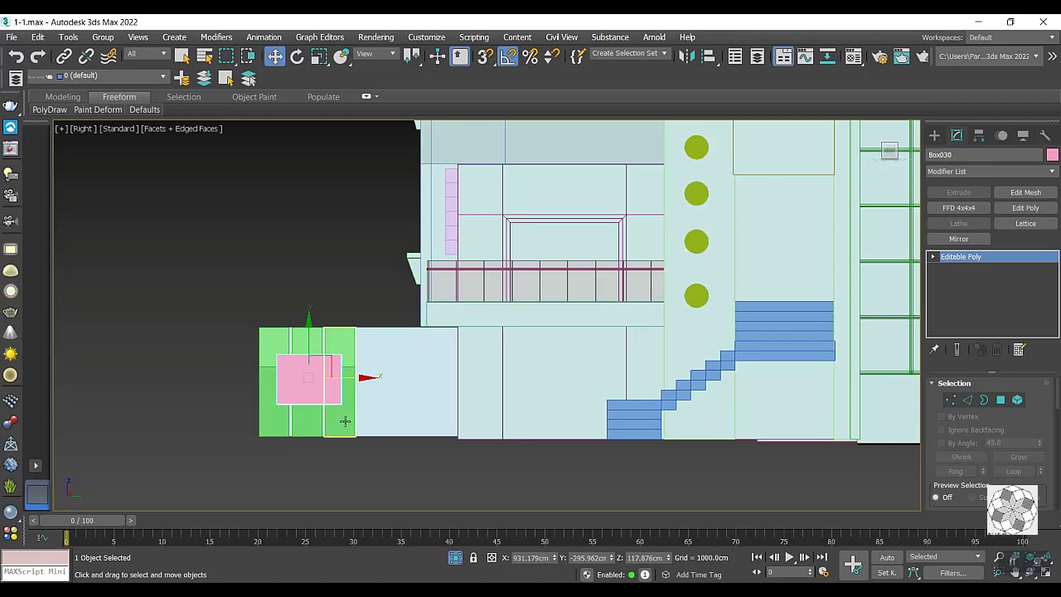
pyautogui.keyDown('ctrl'); pyautogui.click(267, 428); pyautogui.keyUp('ctrl')
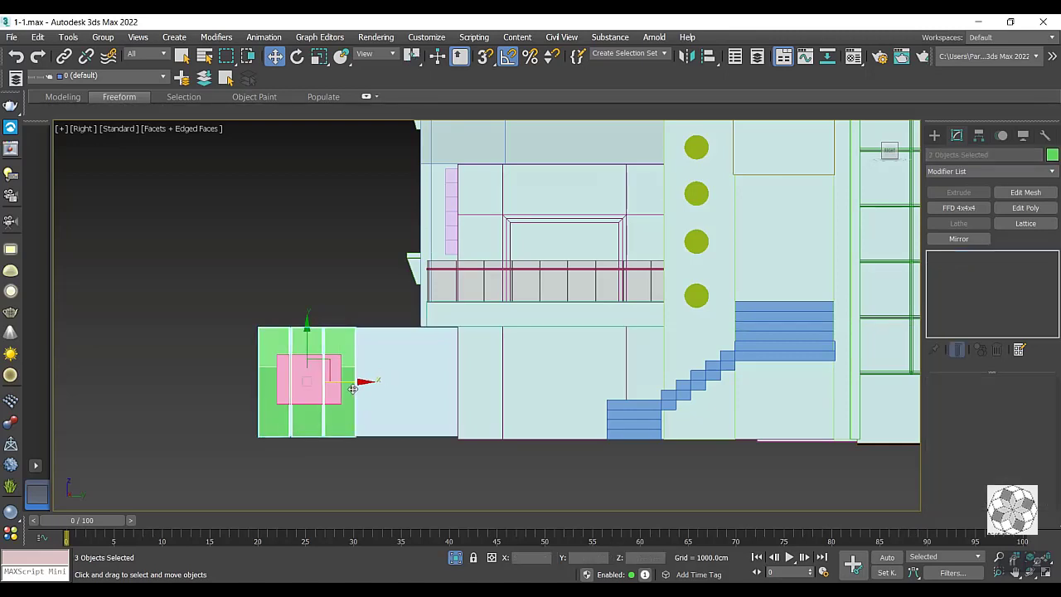
pyautogui.moveTo(267, 428)
pyautogui.keyDown('shift'); pyautogui.mouseDown()
pyautogui.moveTo(611, 400)
pyautogui.moveTo(699, 419)
pyautogui.moveTo(649, 471)
pyautogui.moveTo(663, 472)
pyautogui.mouseUp(); pyautogui.keyUp('shift')
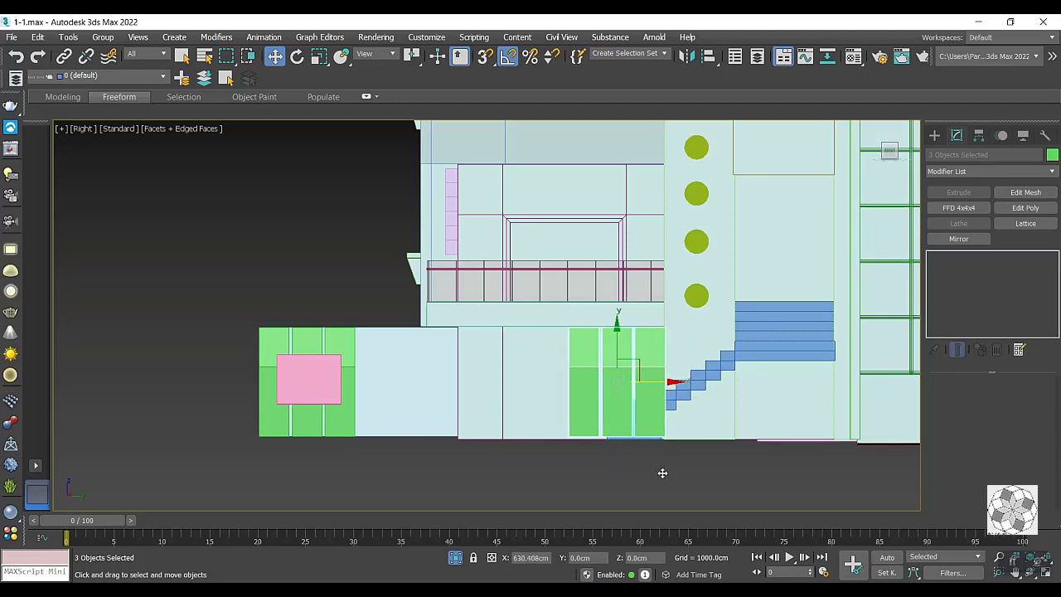
pyautogui.click(533, 363)
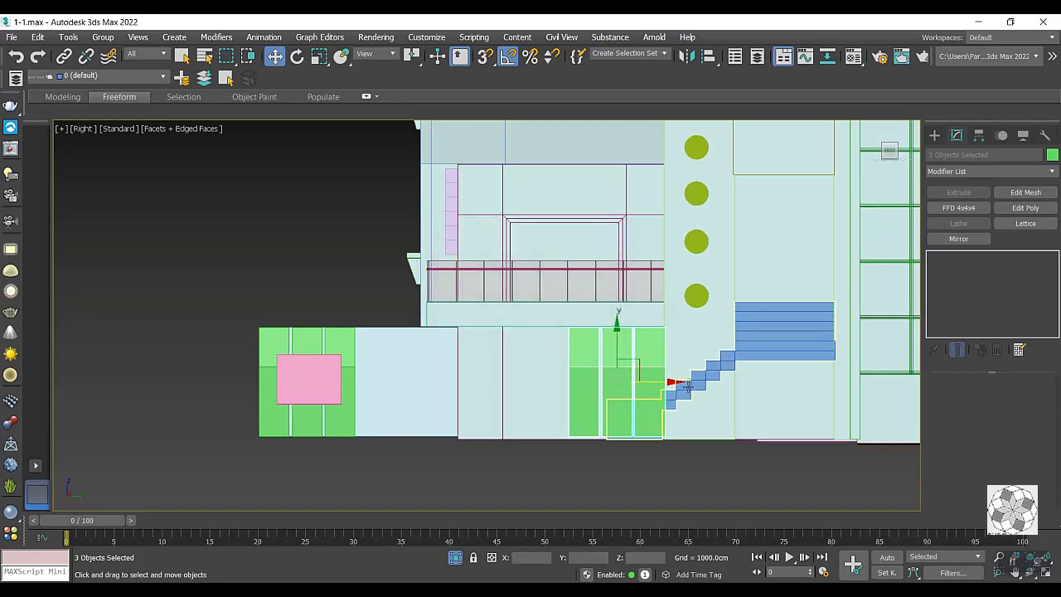
# Clone the green strips a second time further to the right.
pyautogui.scroll(-2, 551, 378)
pyautogui.moveTo(428, 383)
pyautogui.mouseDown()
pyautogui.moveTo(738, 426)
pyautogui.moveTo(736, 438)
pyautogui.mouseUp()
pyautogui.click(532, 365)
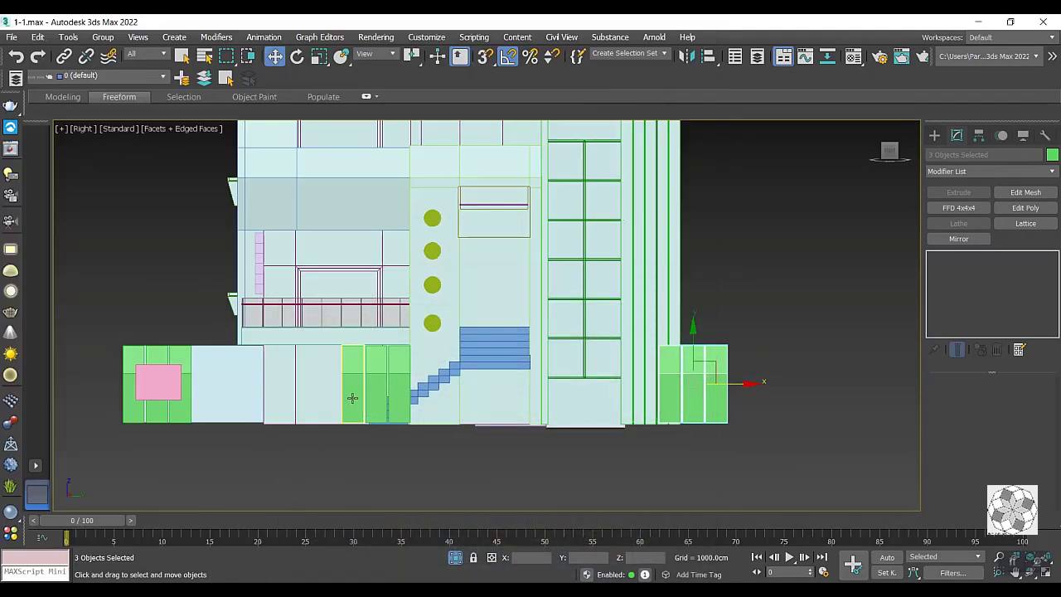
# Nudge the middle green strips slightly right toward the stairs and check them in 3D.
pyautogui.click(373, 390)
pyautogui.keyDown('ctrl'); pyautogui.click(396, 388); pyautogui.keyUp('ctrl')
pyautogui.keyDown('ctrl'); pyautogui.click(396, 388); pyautogui.keyUp('ctrl')
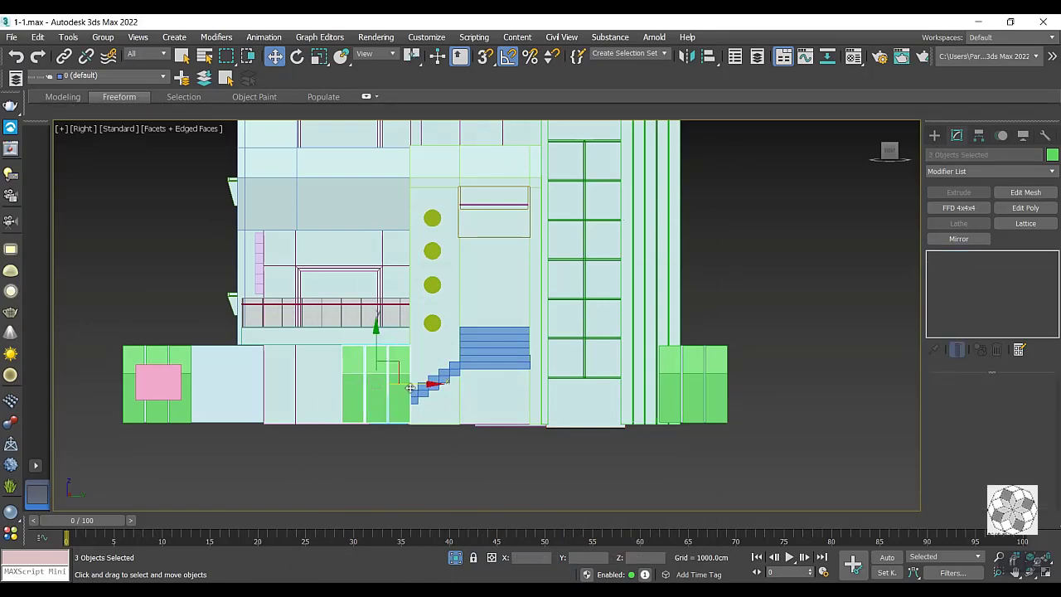
pyautogui.moveTo(412, 388); pyautogui.dragTo(434, 394)
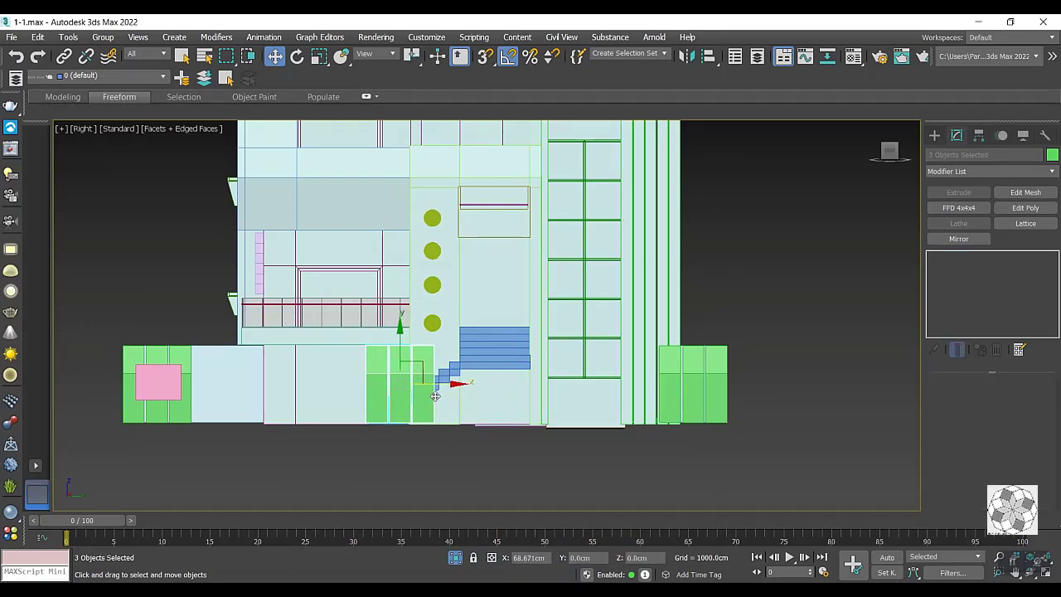
pyautogui.moveTo(394, 422)
pyautogui.keyDown('alt'); pyautogui.mouseDown(button='middle')
pyautogui.moveTo(372, 423)
pyautogui.moveTo(377, 450)
pyautogui.mouseUp(button='middle'); pyautogui.keyUp('alt')
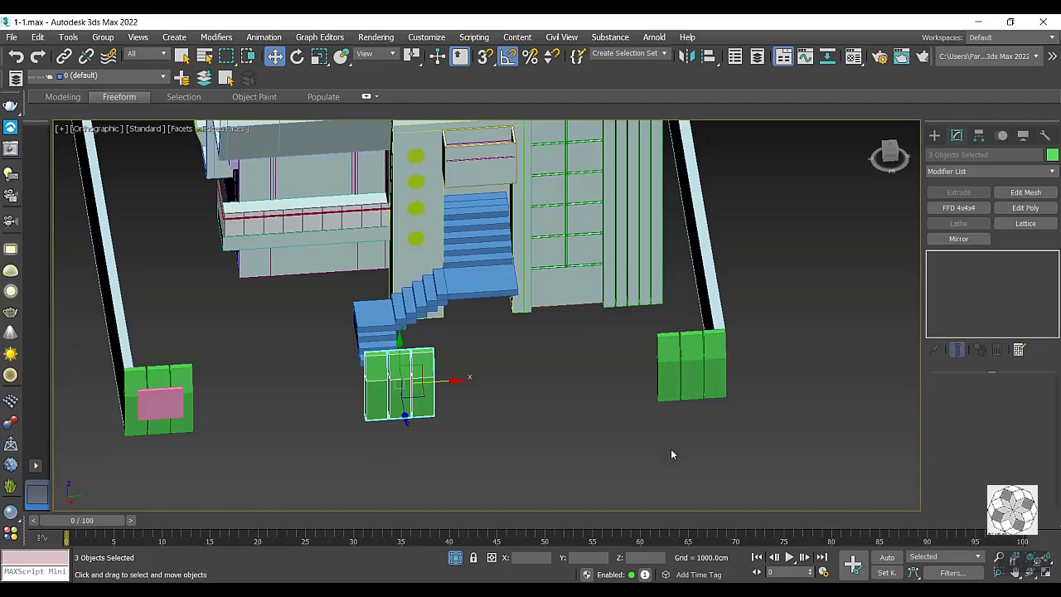
# Draw thin Box037 (137.259 × 13.08 × 490.578 cm) between the left and middle green strips.
pyautogui.hotkey('alt', 'Tab')
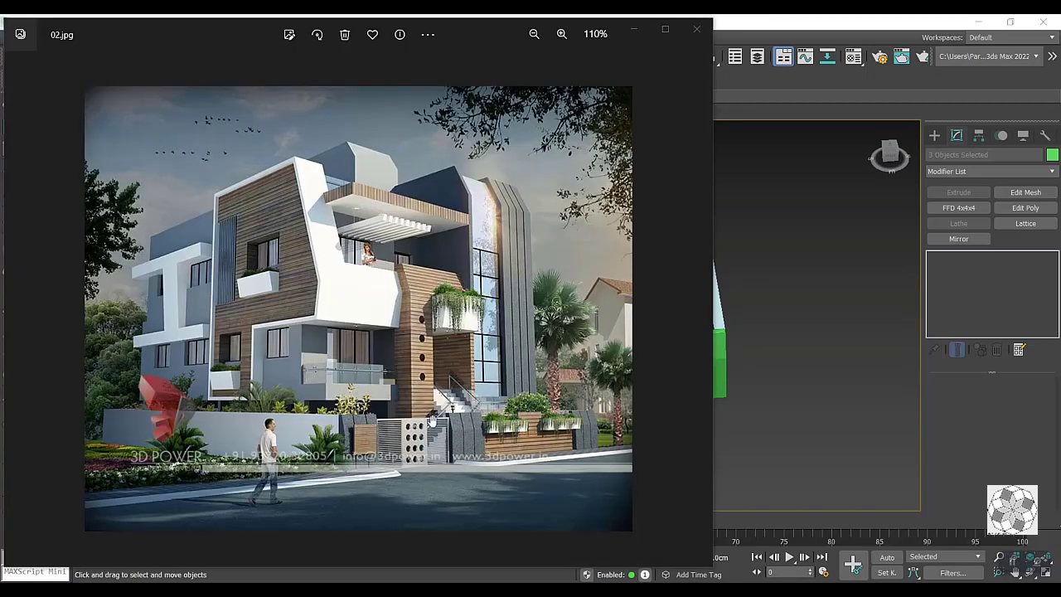
pyautogui.click(726, 369)
pyautogui.scroll(3, 349, 389)
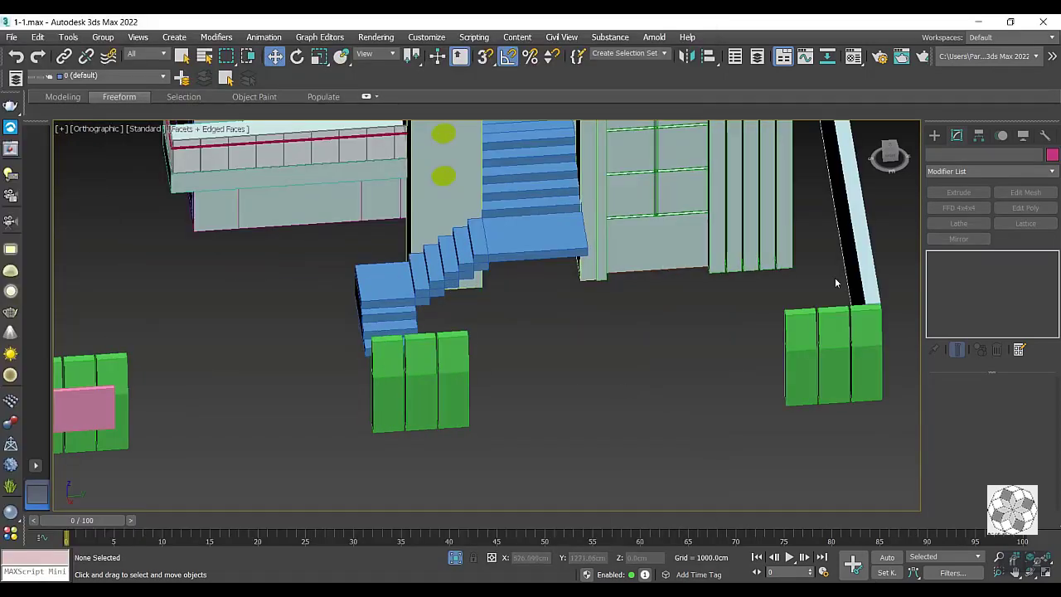
pyautogui.click(934, 136)
pyautogui.click(959, 223)
pyautogui.moveTo(265, 391)
pyautogui.mouseDown(button='middle')
pyautogui.moveTo(353, 301)
pyautogui.moveTo(301, 301)
pyautogui.moveTo(216, 256)
pyautogui.mouseUp(button='middle')
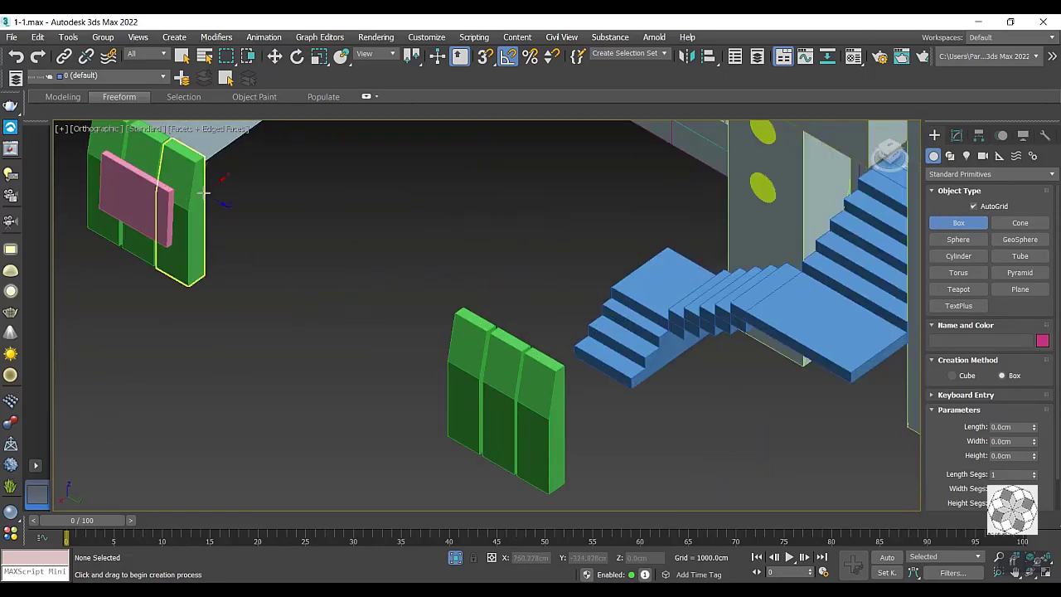
pyautogui.moveTo(205, 201); pyautogui.dragTo(195, 282)
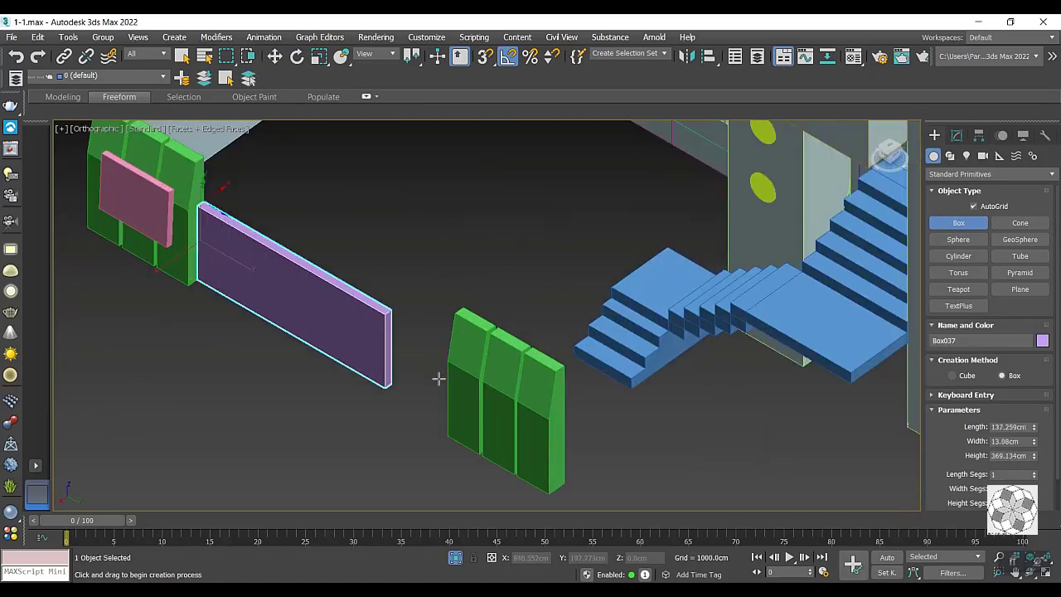
pyautogui.click(500, 436)
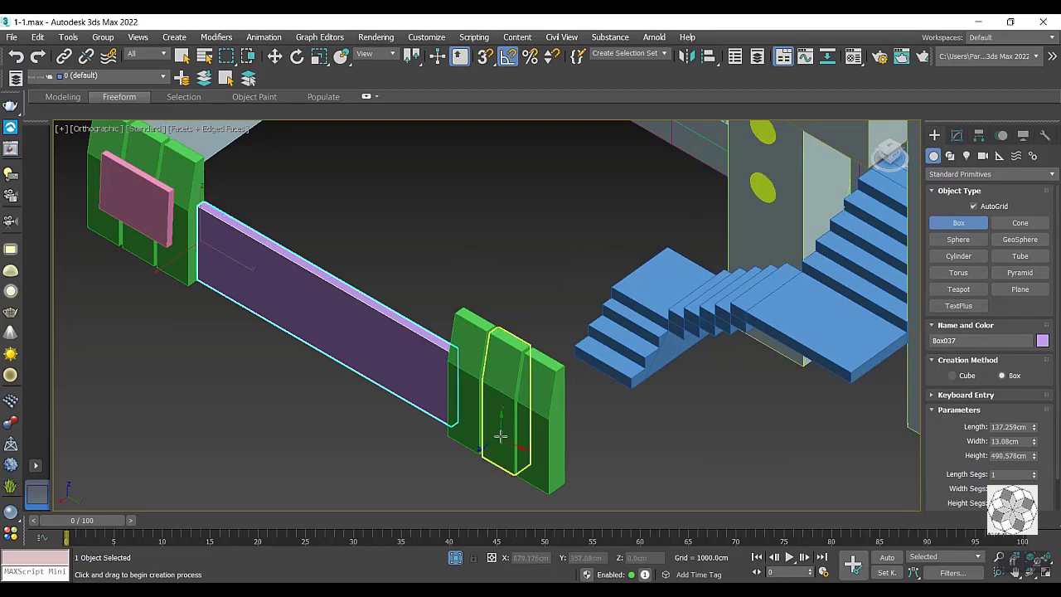
pyautogui.moveTo(348, 396)
pyautogui.keyDown('alt'); pyautogui.mouseDown(button='middle')
pyautogui.moveTo(417, 362)
pyautogui.moveTo(393, 339)
pyautogui.mouseUp(button='middle'); pyautogui.keyUp('alt')
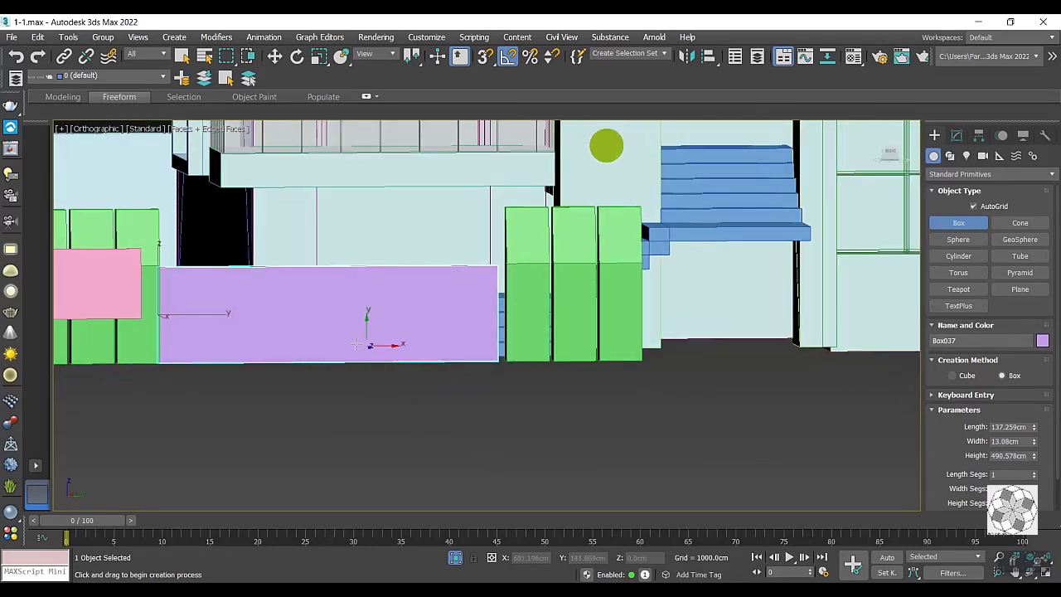
pyautogui.scroll(2, 272, 320)
pyautogui.scroll(-2, 272, 320)
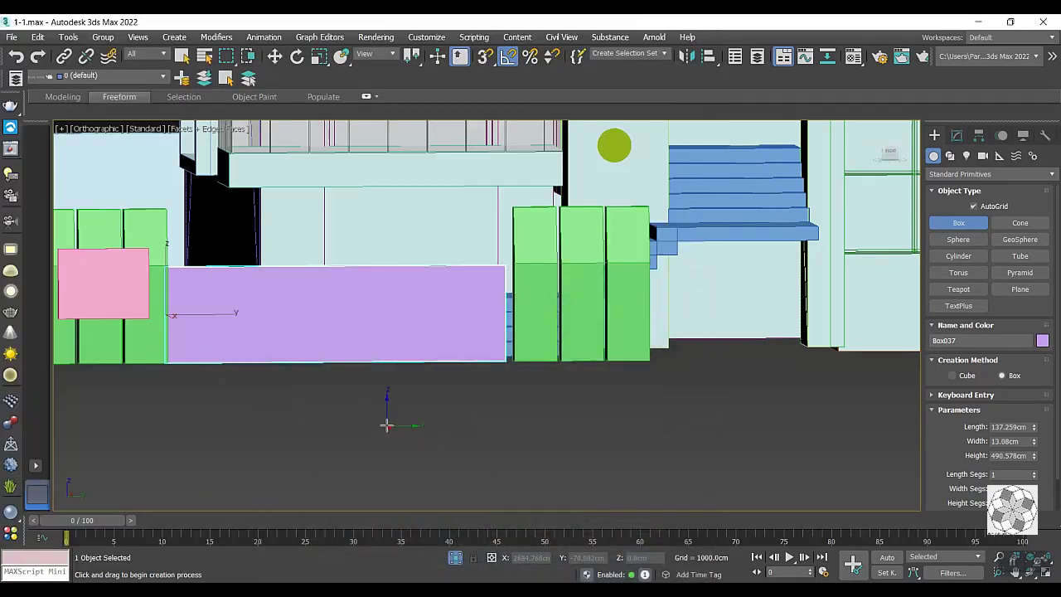
# Convert the purple box to Editable Poly and extend its right end to the middle strips.
pyautogui.rightClick(440, 273)
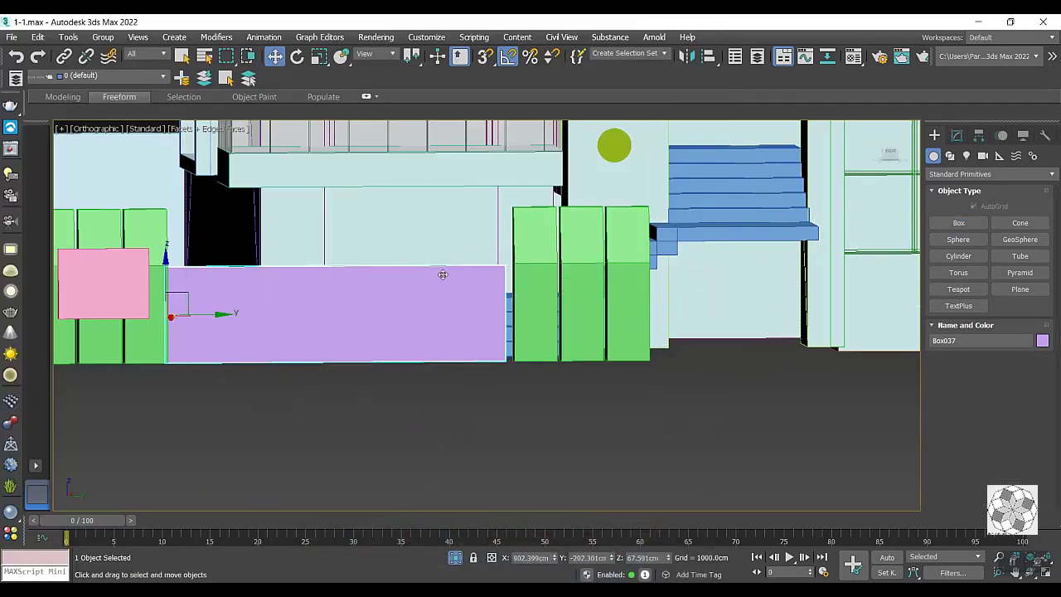
pyautogui.rightClick(441, 273)
pyautogui.click(605, 436)
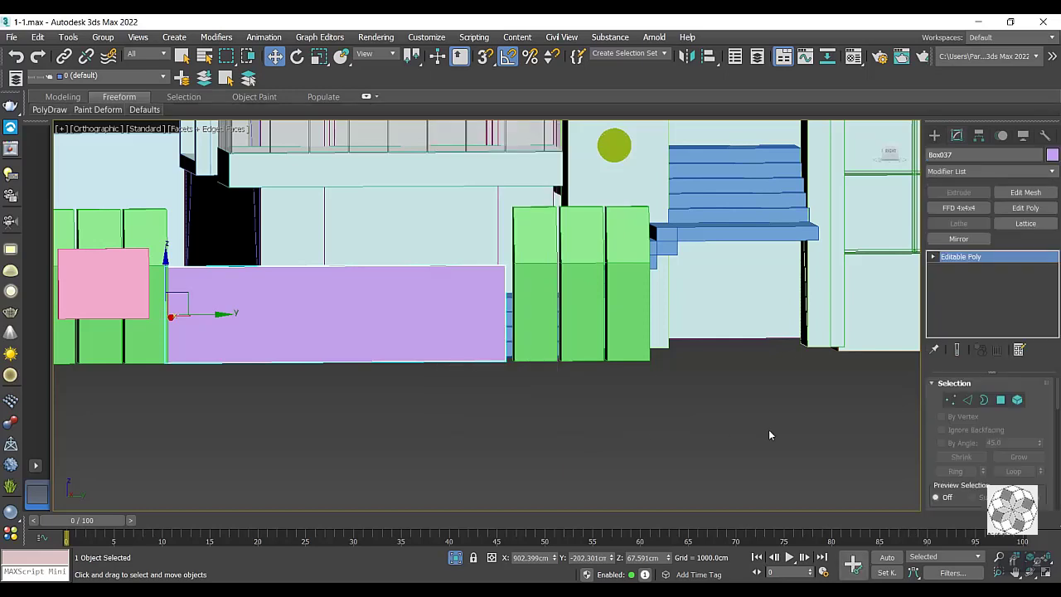
pyautogui.click(951, 399)
pyautogui.moveTo(582, 232); pyautogui.dragTo(426, 441)
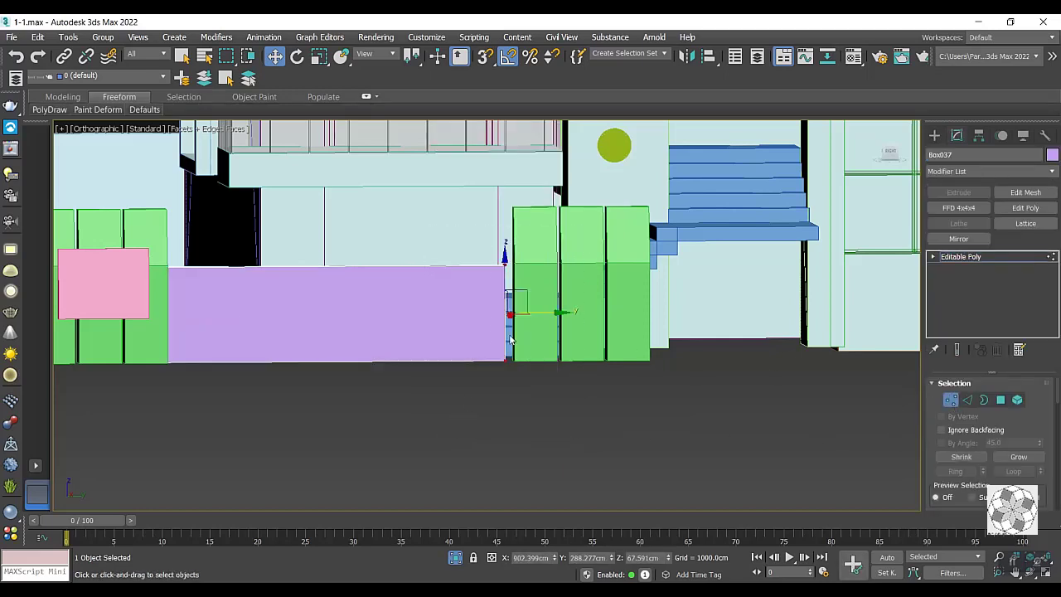
pyautogui.moveTo(542, 315); pyautogui.dragTo(550, 314)
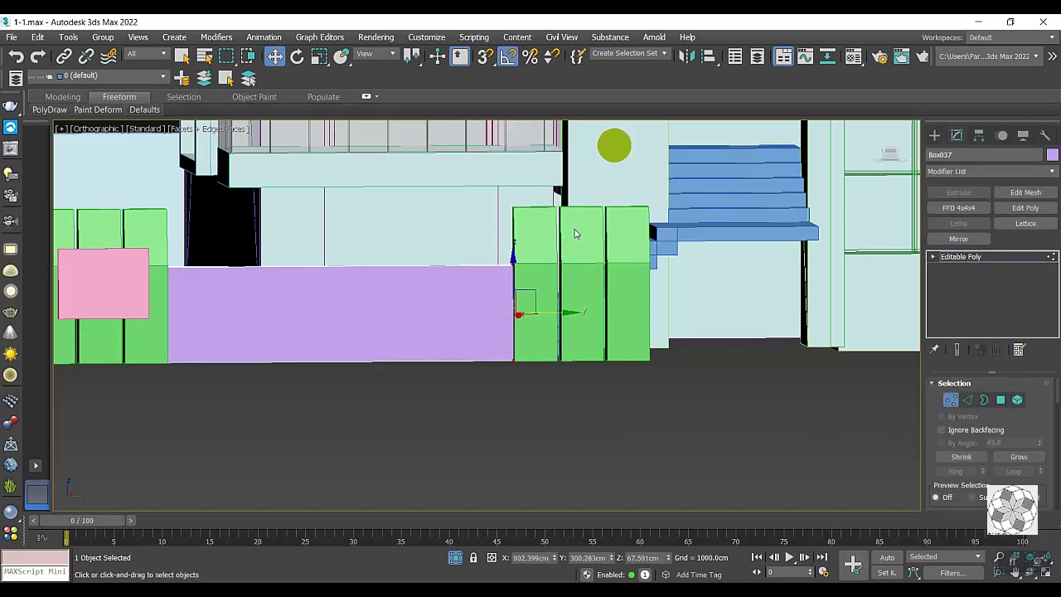
# Raise the purple wall's top vertices slightly and compare with reference photo 02.jpg.
pyautogui.moveTo(576, 233); pyautogui.dragTo(116, 328)
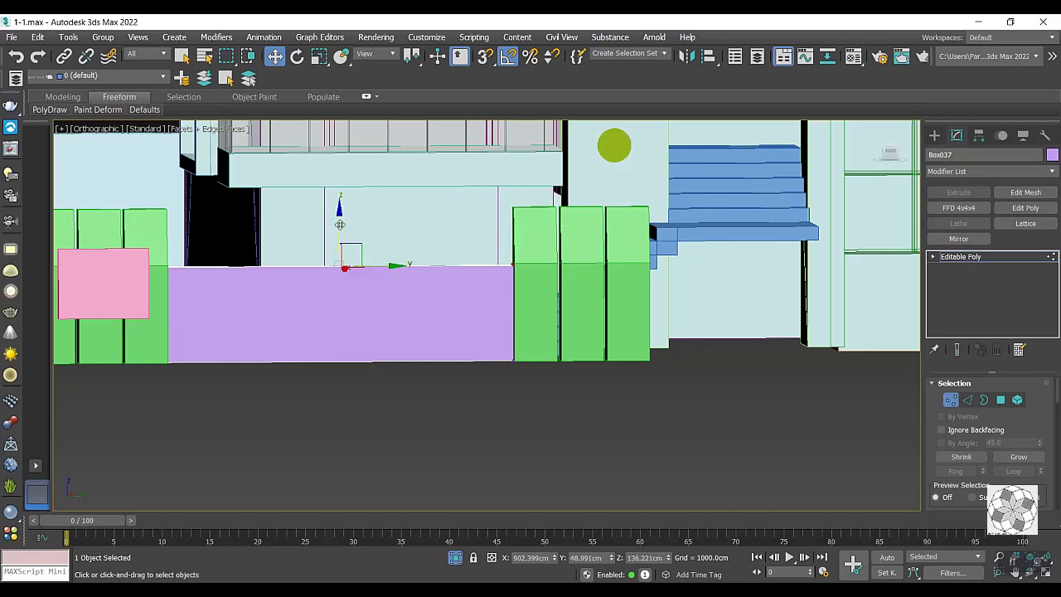
pyautogui.moveTo(339, 222); pyautogui.dragTo(337, 204)
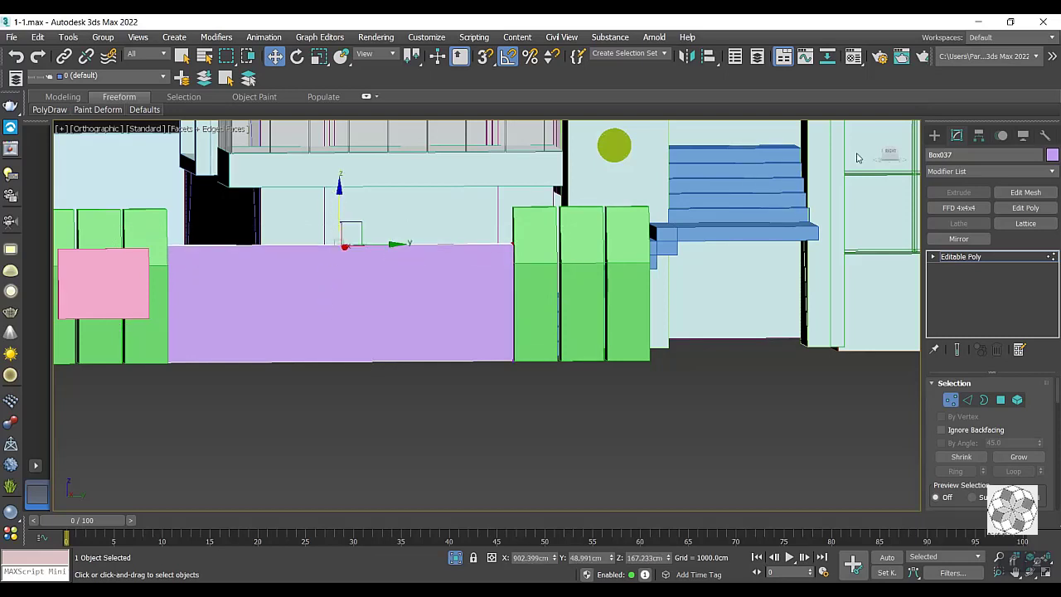
pyautogui.click(893, 154)
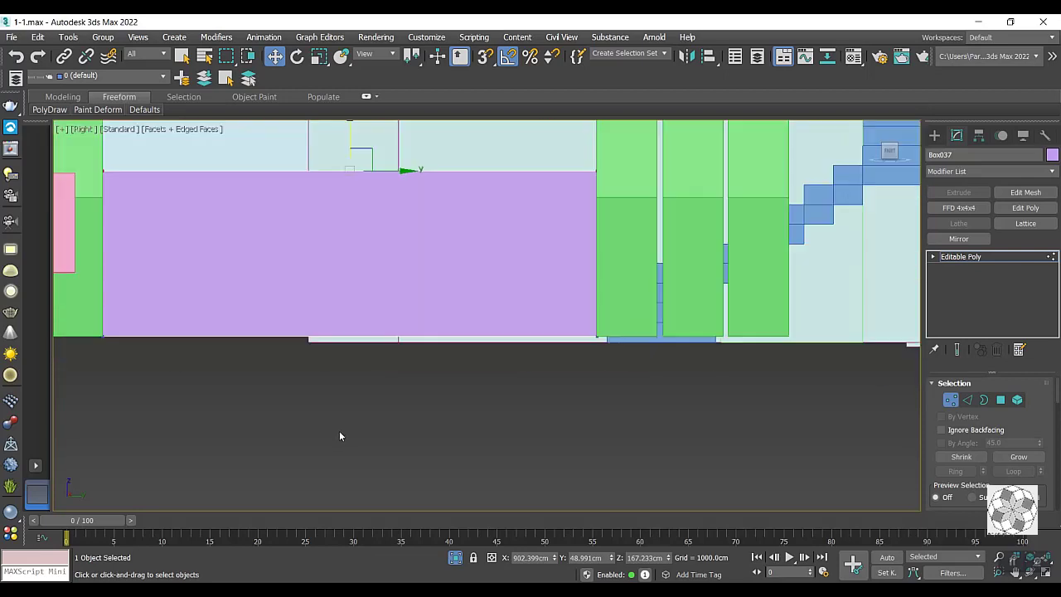
pyautogui.moveTo(340, 436); pyautogui.dragTo(434, 457, button='middle')
pyautogui.scroll(-2, 473, 428)
pyautogui.scroll(-2, 455, 441)
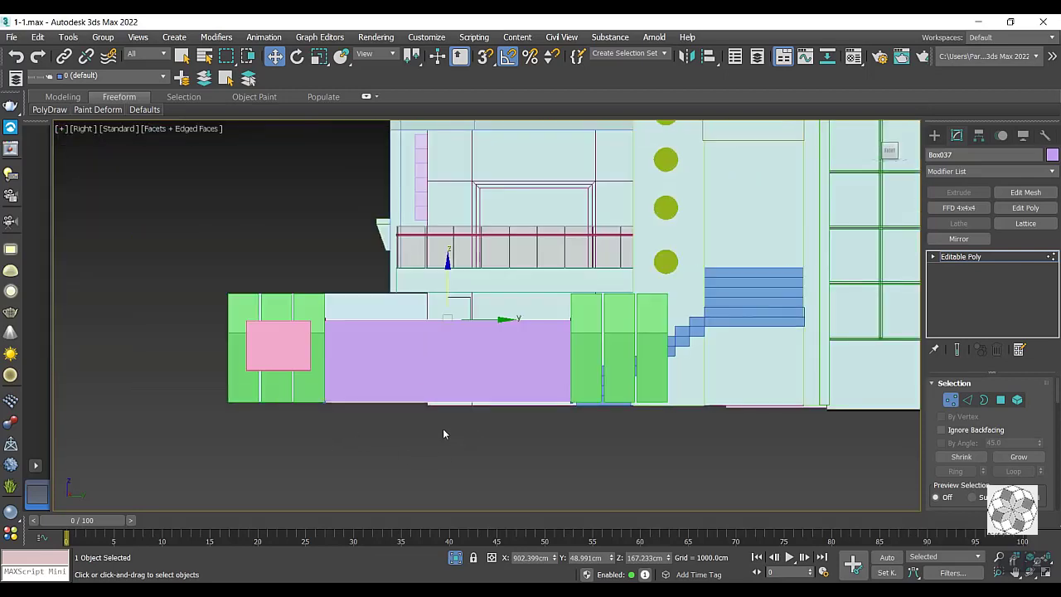
pyautogui.scroll(-1, 365, 414)
pyautogui.scroll(1, 394, 408)
pyautogui.scroll(1, 430, 394)
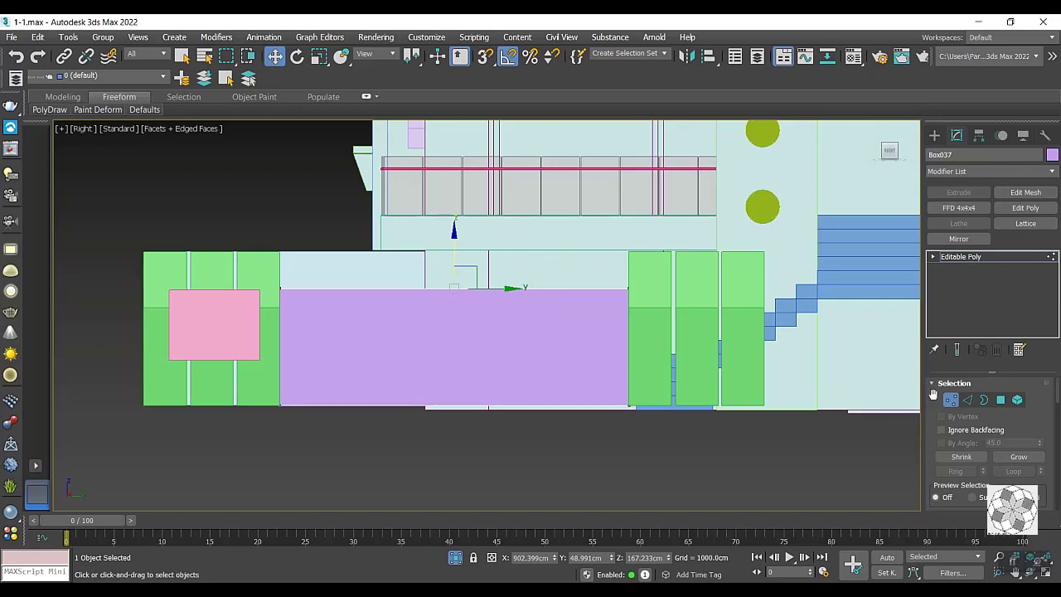
pyautogui.hotkey('alt', 'Tab')
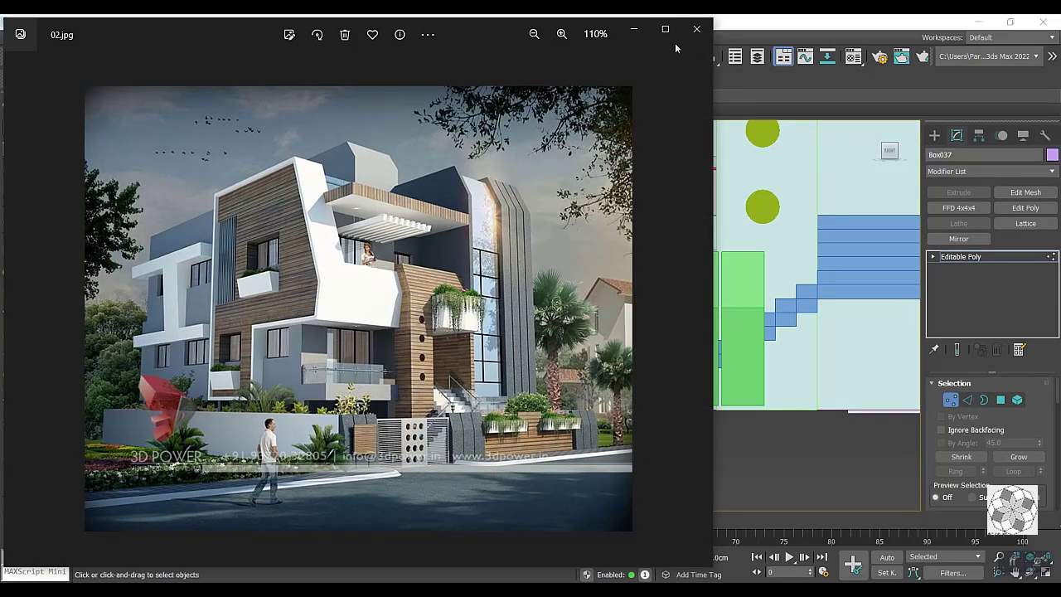
# Divide the purple wall into three sections with two connected vertical edges.
pyautogui.click(635, 32)
pyautogui.click(968, 401)
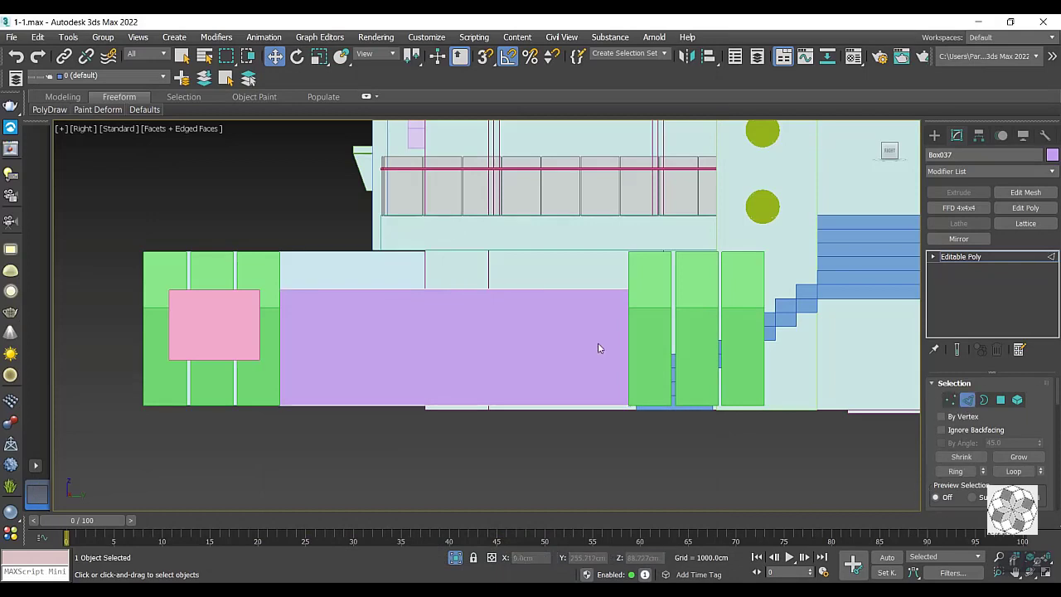
pyautogui.moveTo(486, 248); pyautogui.dragTo(420, 451)
pyautogui.rightClick(302, 400)
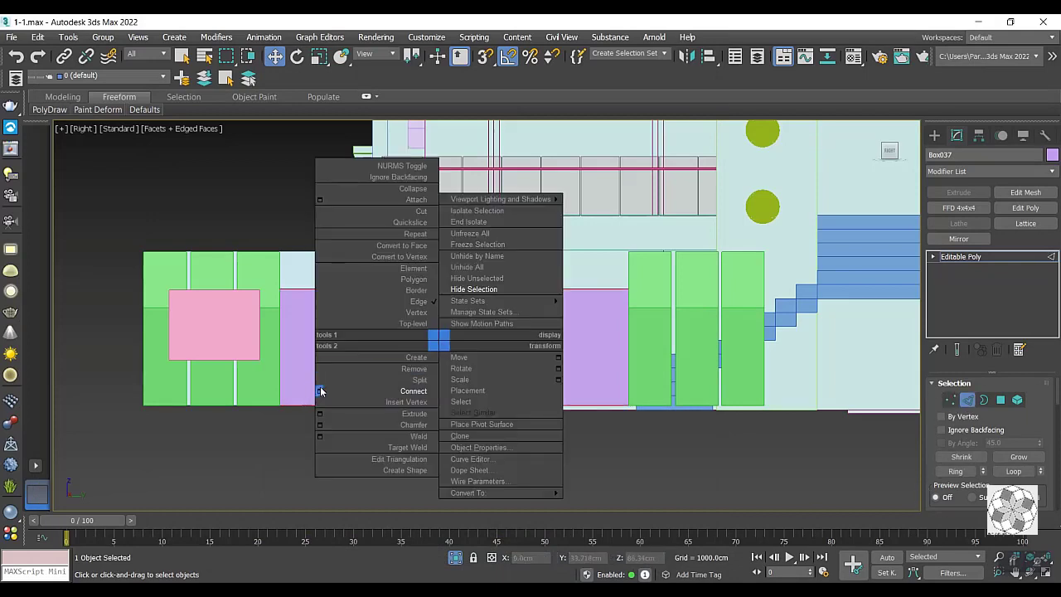
pyautogui.click(321, 391)
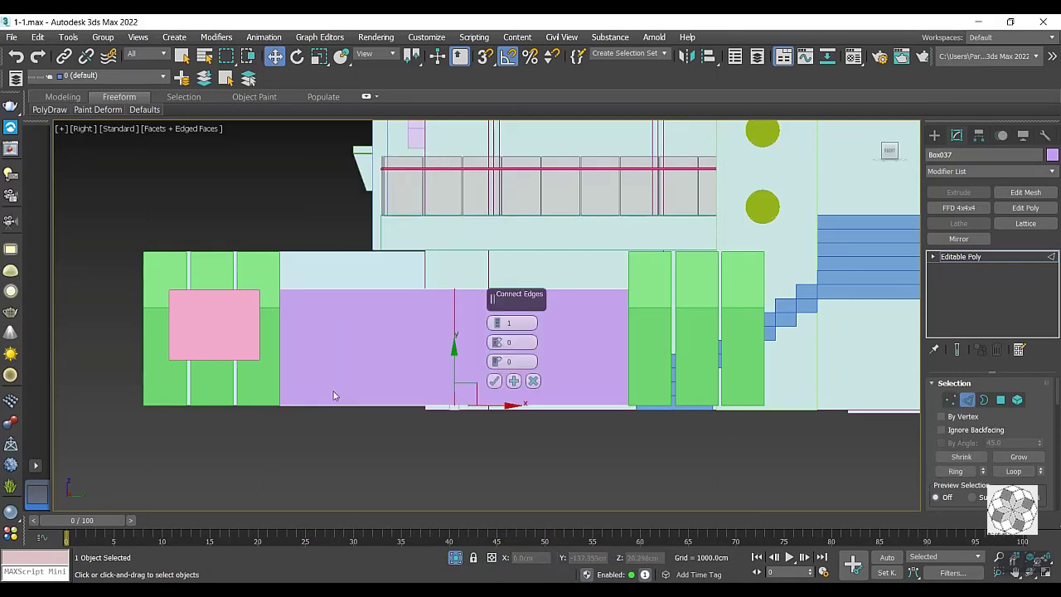
pyautogui.click(494, 381)
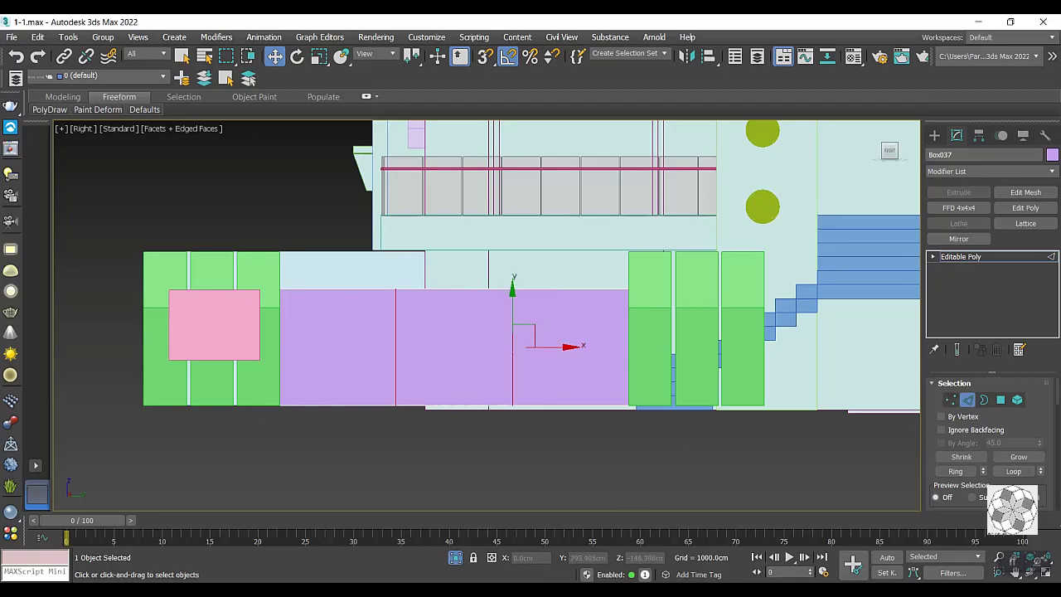
# Raise the strip's top edge slightly and shift the vertical dividers to match the reference.
pyautogui.hotkey('alt', 'Tab')
pyautogui.hotkey('alt', 'Tab')
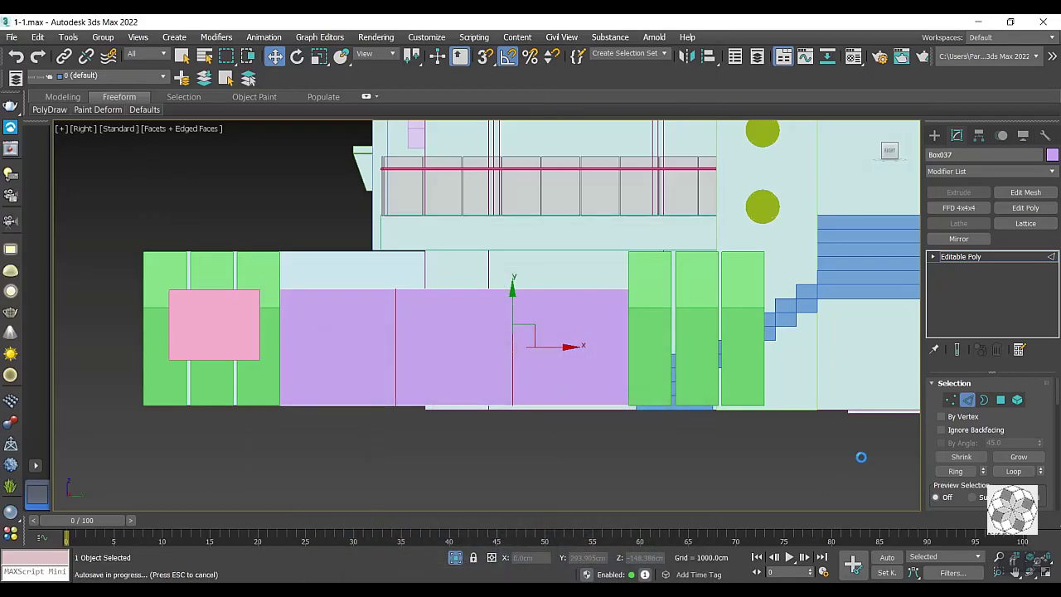
pyautogui.click(951, 400)
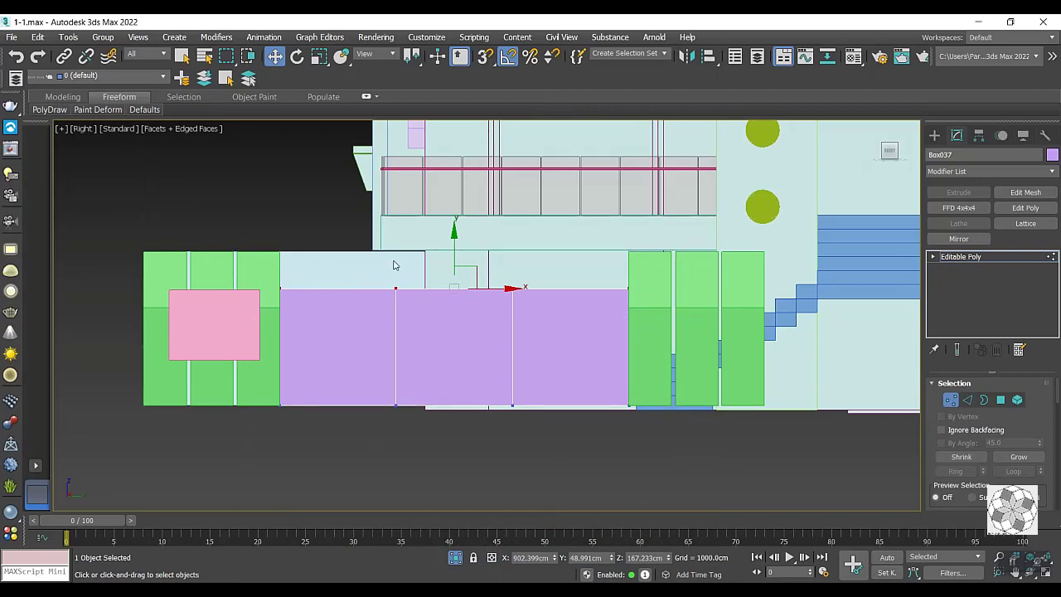
pyautogui.moveTo(455, 249); pyautogui.dragTo(455, 243)
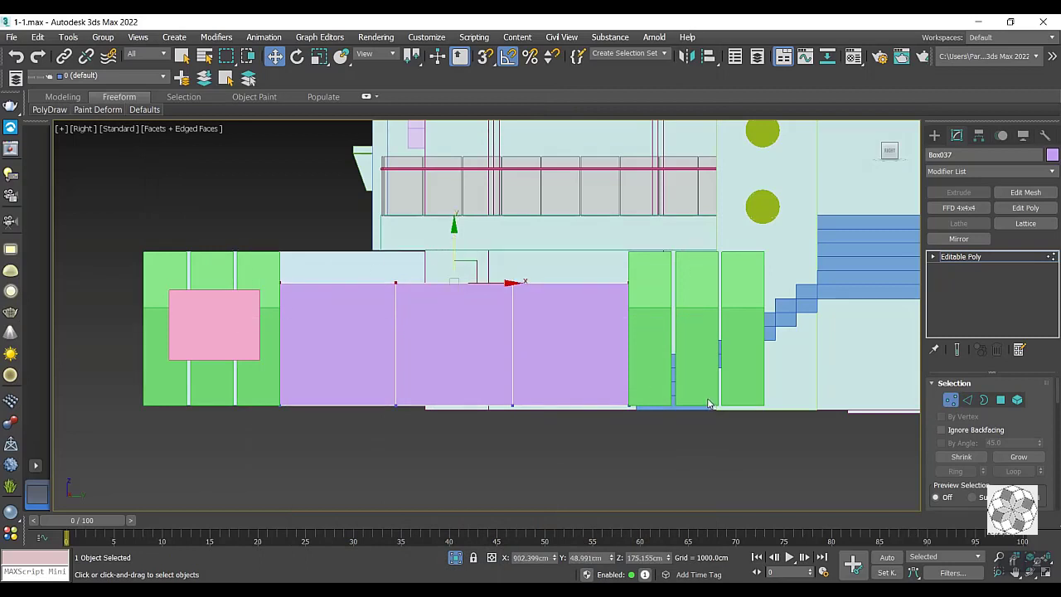
pyautogui.moveTo(374, 412); pyautogui.dragTo(380, 432)
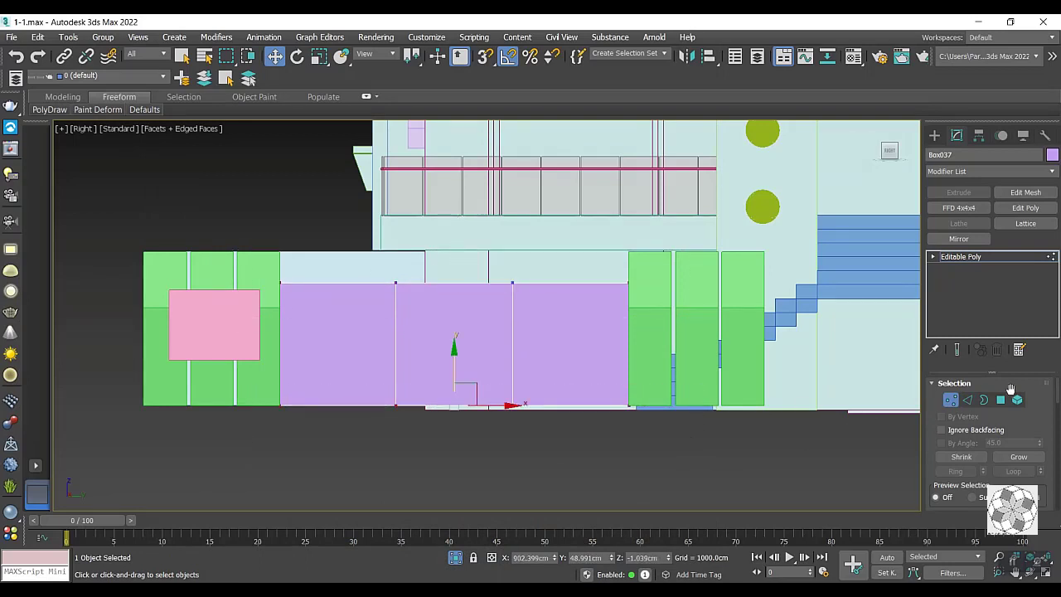
pyautogui.hotkey('alt', 'Tab')
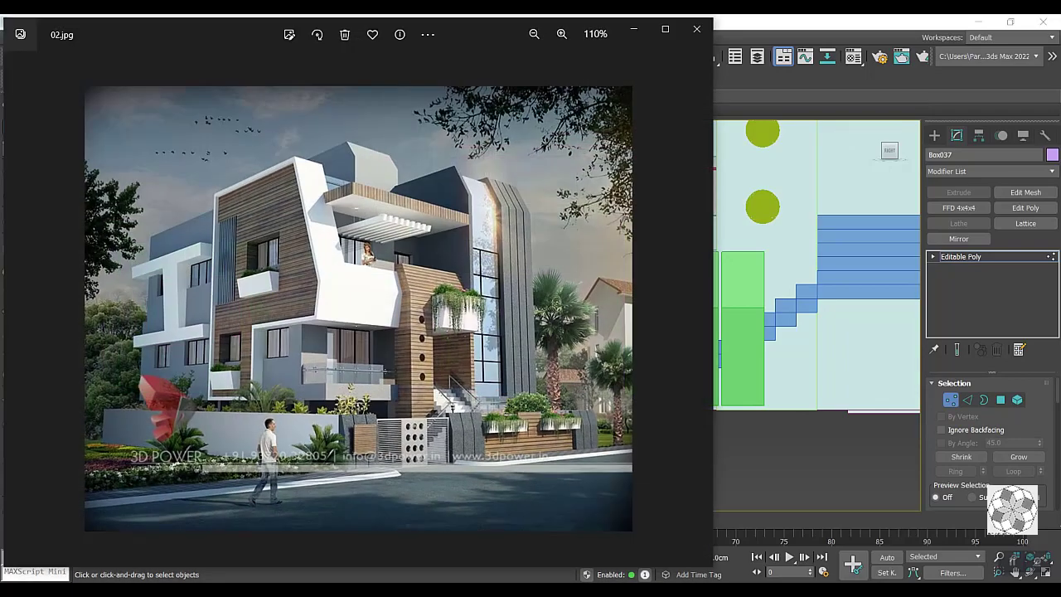
pyautogui.hotkey('alt', 'Tab')
pyautogui.moveTo(515, 417); pyautogui.dragTo(514, 419)
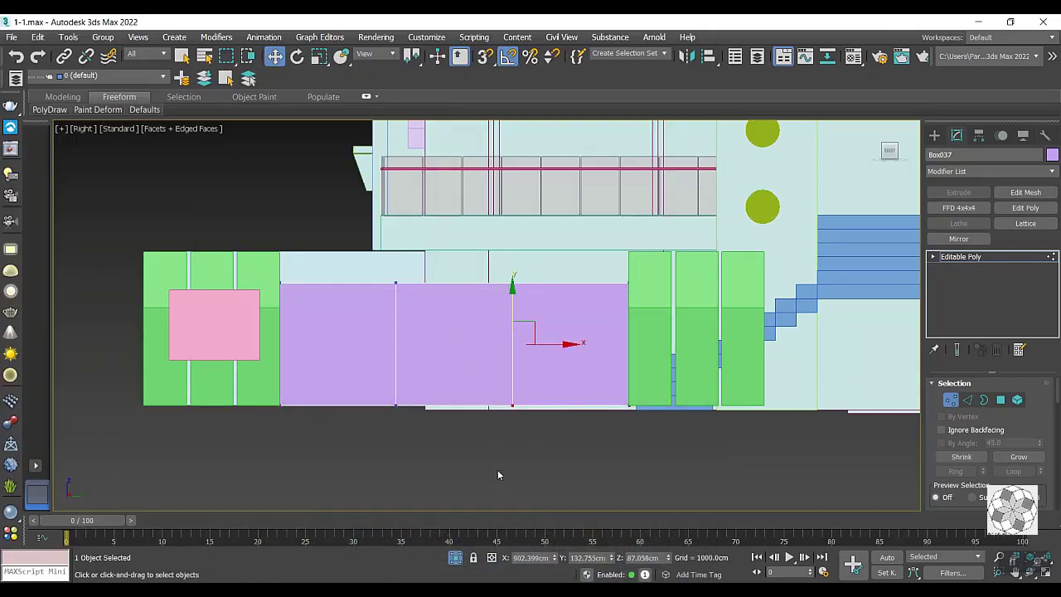
pyautogui.moveTo(545, 343); pyautogui.dragTo(543, 344)
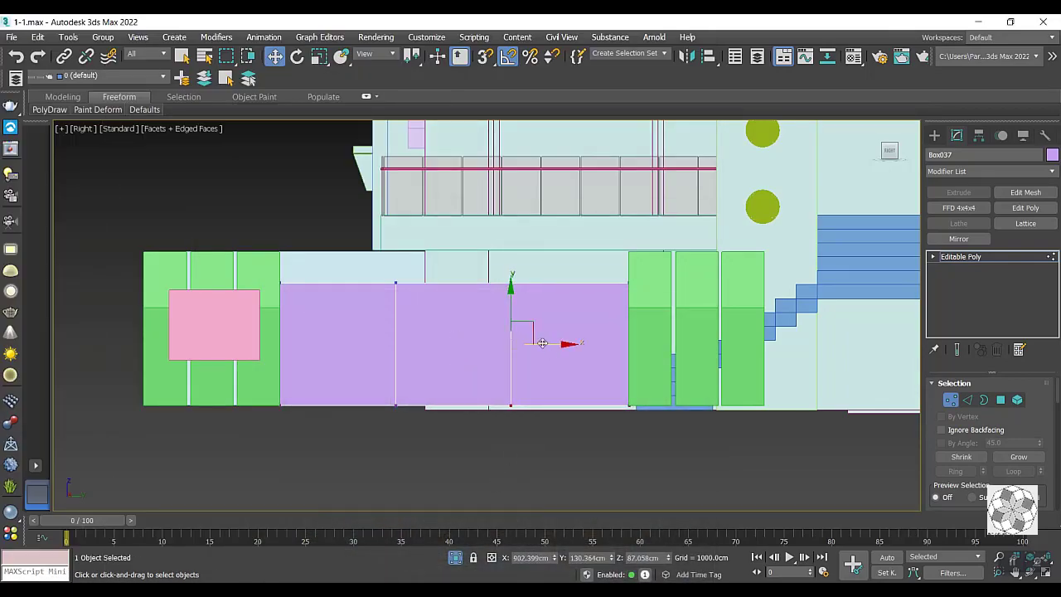
pyautogui.moveTo(419, 235); pyautogui.dragTo(362, 438)
pyautogui.moveTo(434, 344); pyautogui.dragTo(440, 344)
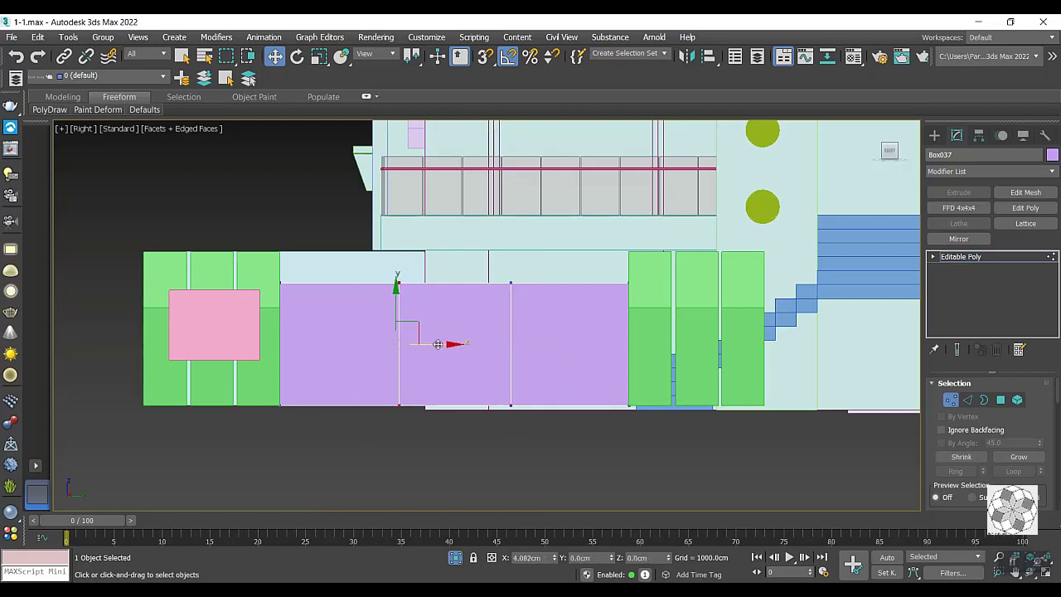
# Select the strip's vertical edges and preview a multi-segment Connect.
pyautogui.click(968, 400)
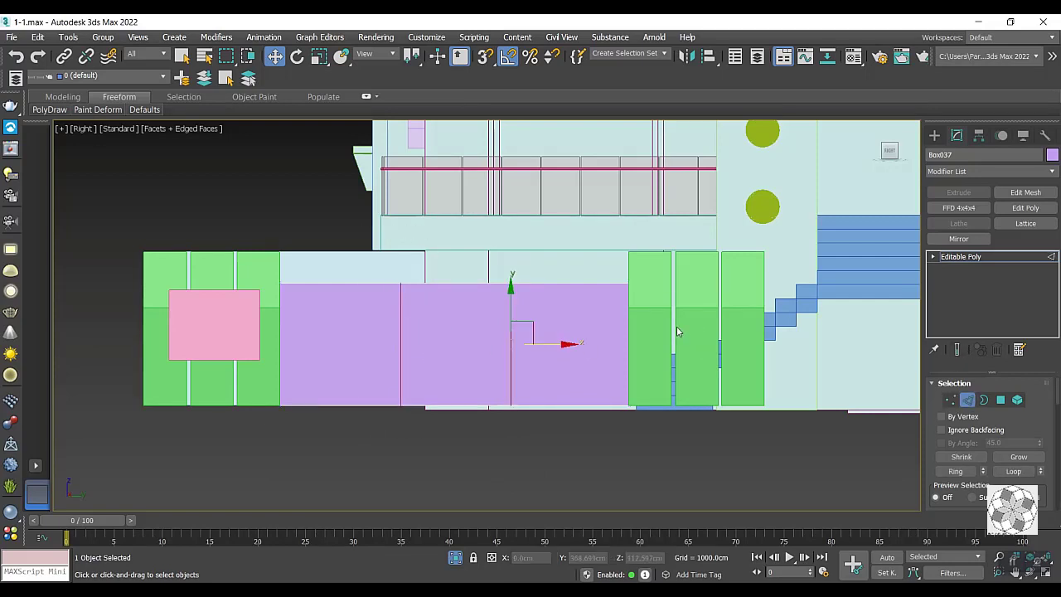
pyautogui.click(278, 341)
pyautogui.rightClick(264, 335)
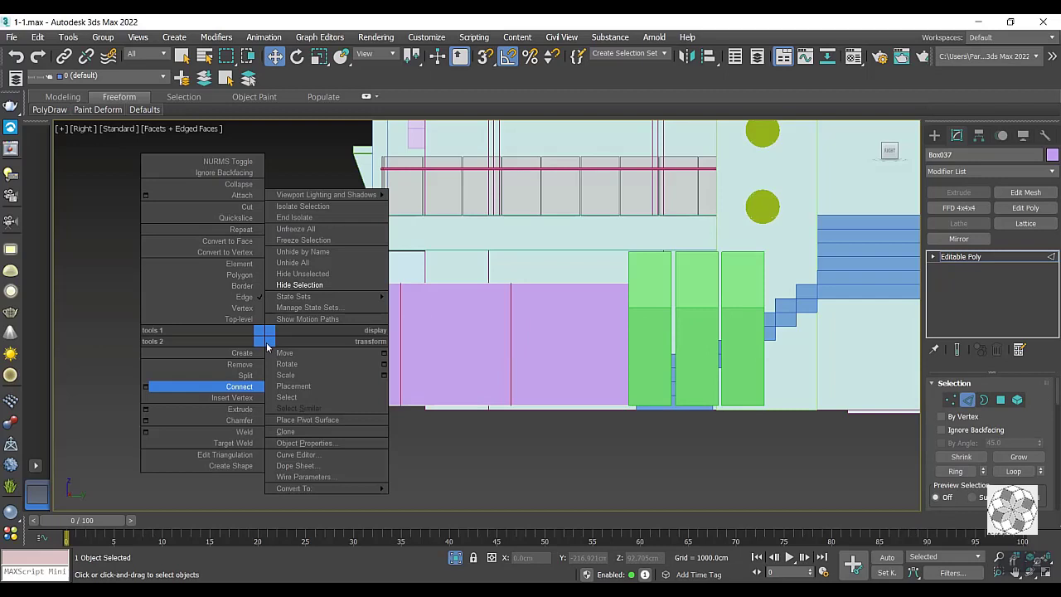
pyautogui.click(146, 387)
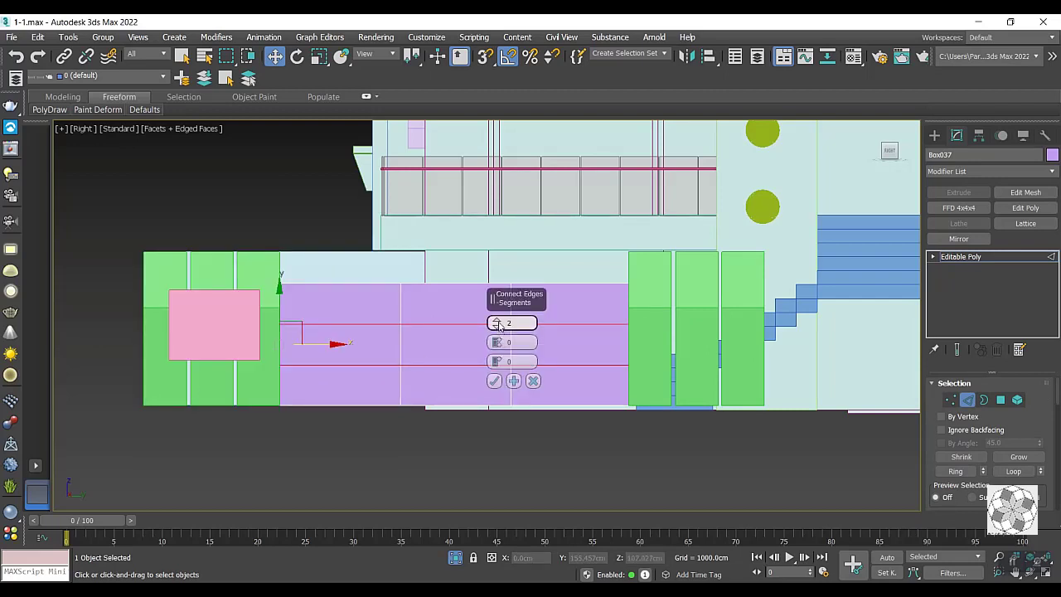
pyautogui.moveTo(499, 326); pyautogui.dragTo(502, 303)
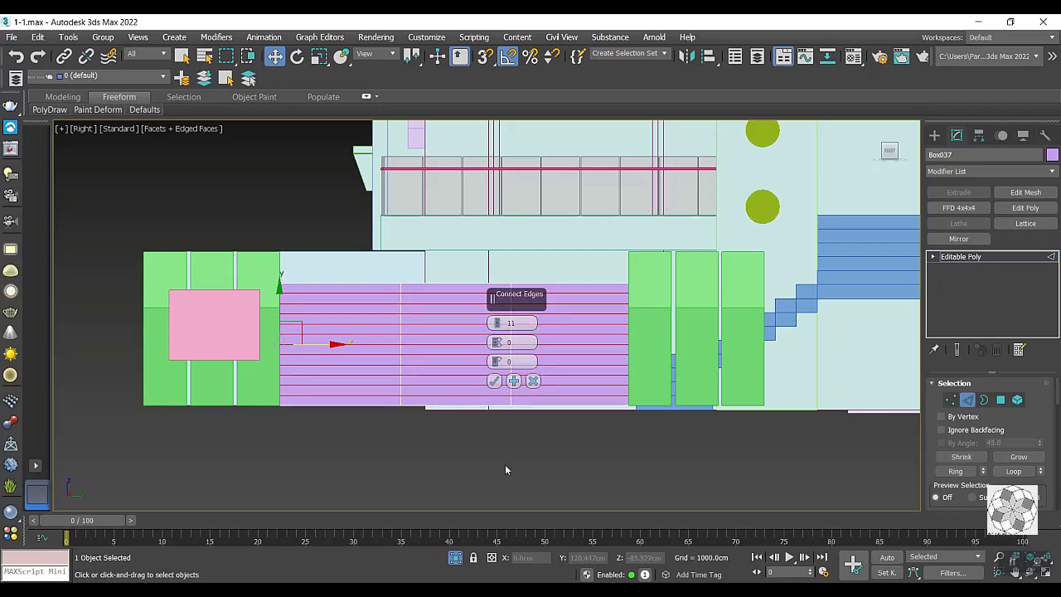
pyautogui.hotkey('alt', 'Tab')
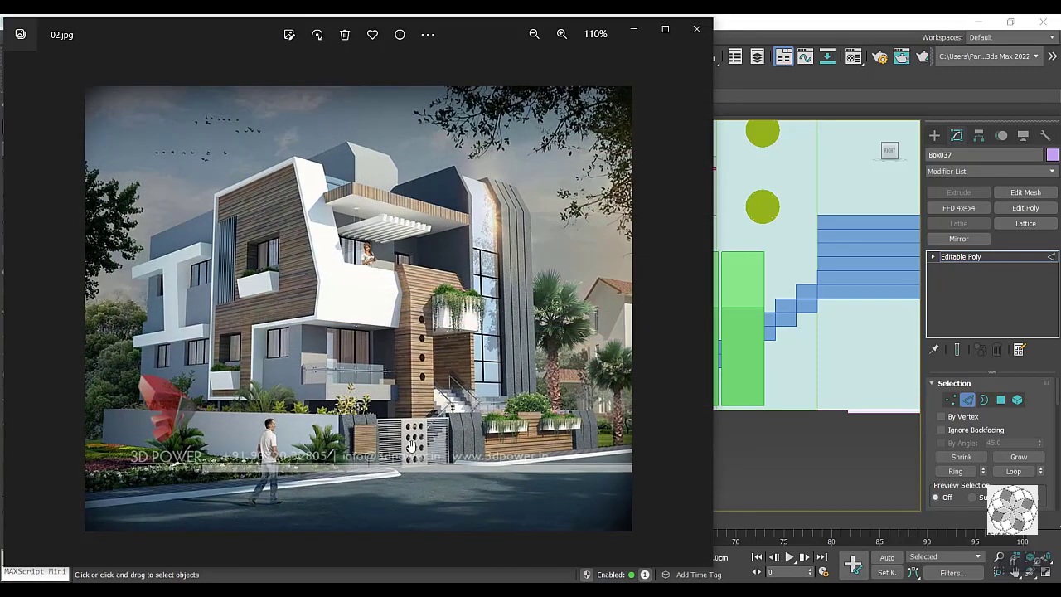
pyautogui.click(633, 35)
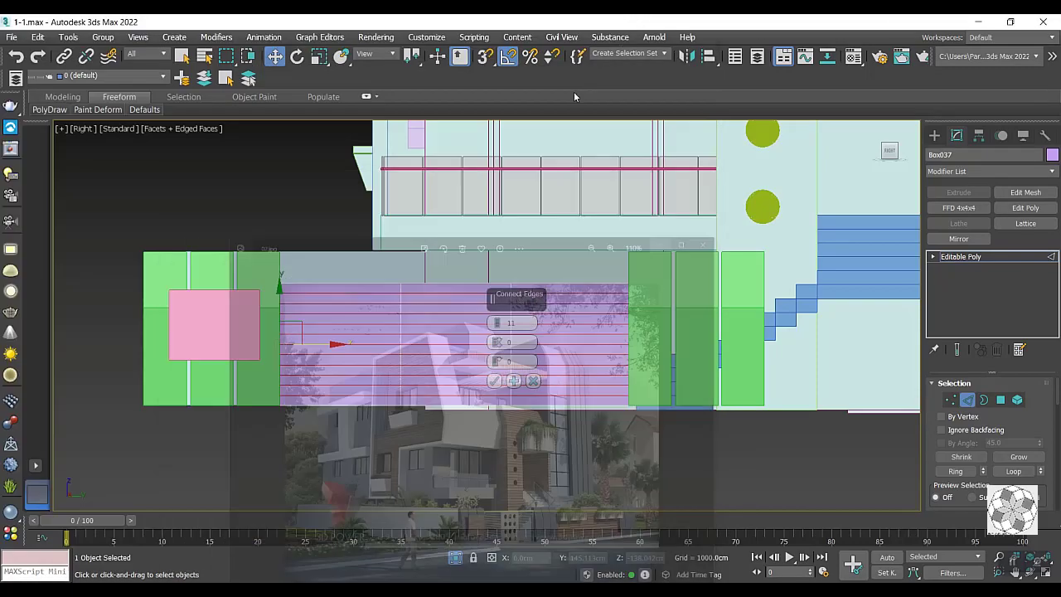
# Connect the edges with 11 segments, cutting horizontal bands across the whole strip.
pyautogui.click(1000, 400)
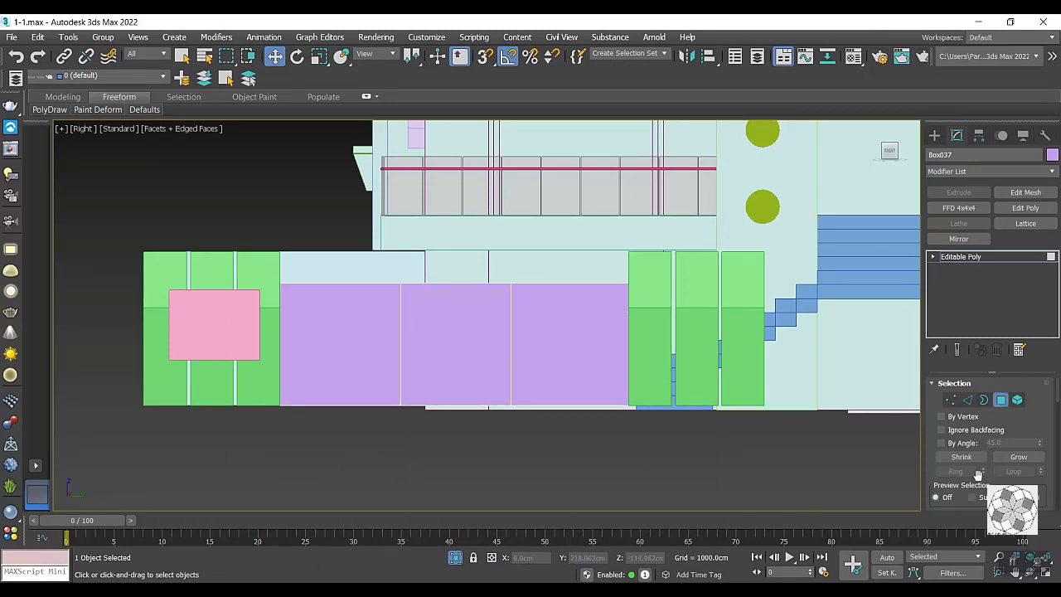
pyautogui.scroll(-2, 961, 459)
pyautogui.scroll(2, 966, 407)
pyautogui.click(968, 400)
pyautogui.rightClick(382, 315)
pyautogui.click(262, 367)
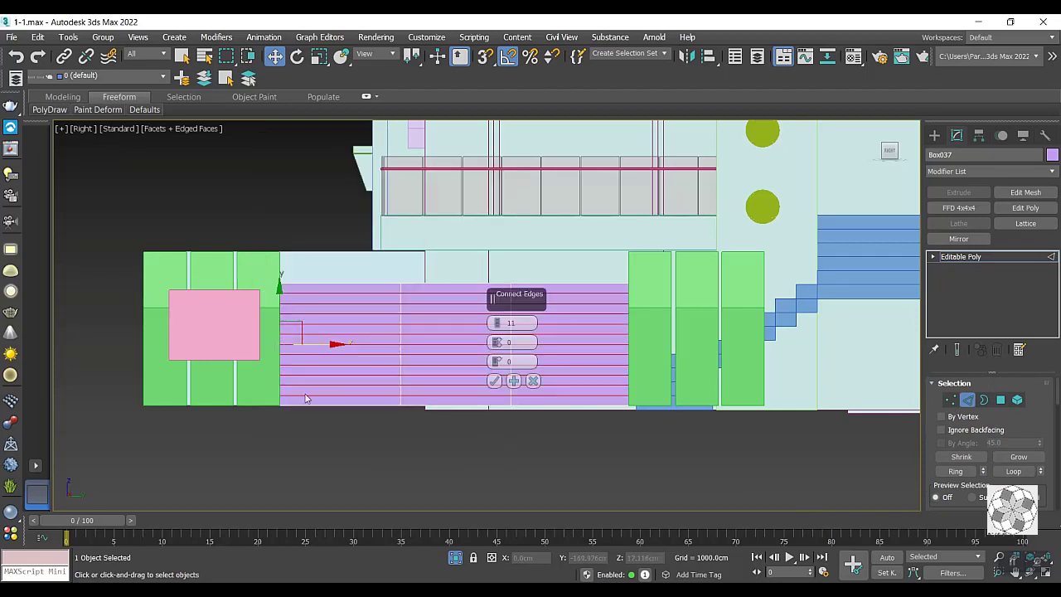
pyautogui.click(500, 381)
# Box-select the right and left band blocks as polygons, trimming their outer strips.
pyautogui.click(1001, 400)
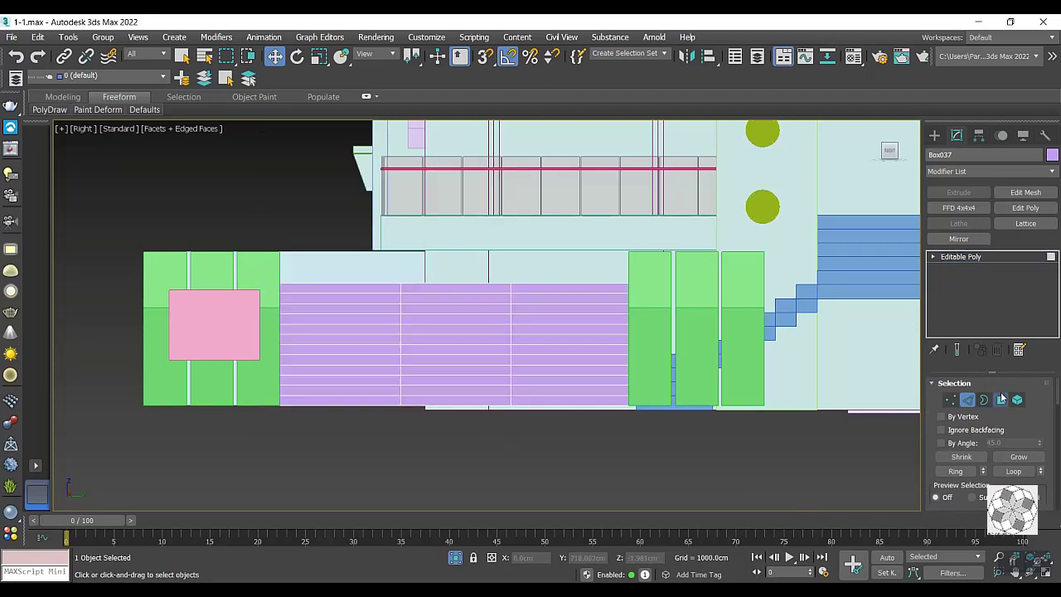
pyautogui.click(562, 299)
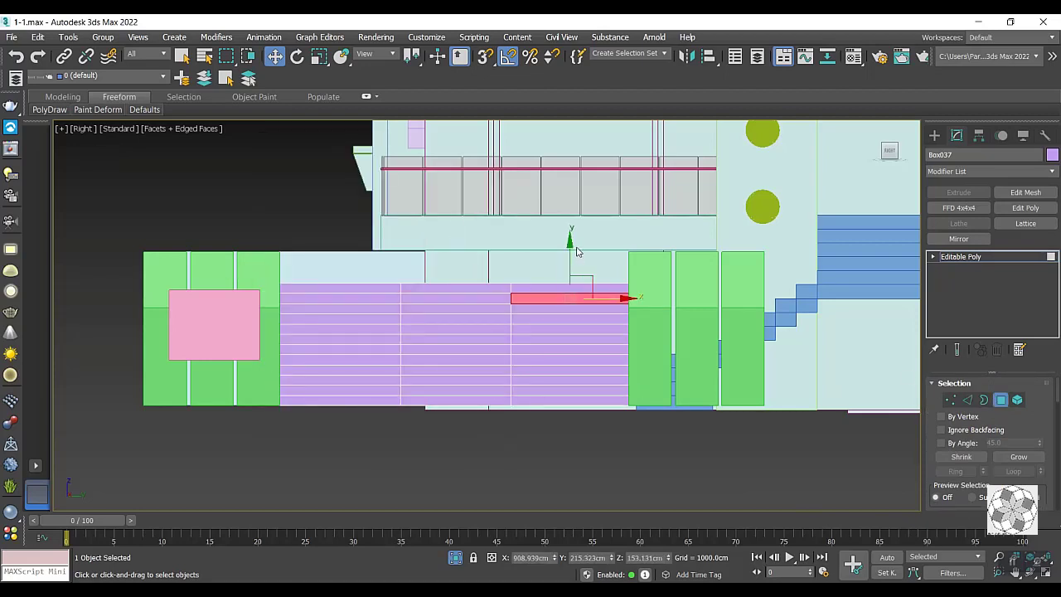
pyautogui.moveTo(552, 406); pyautogui.dragTo(548, 437)
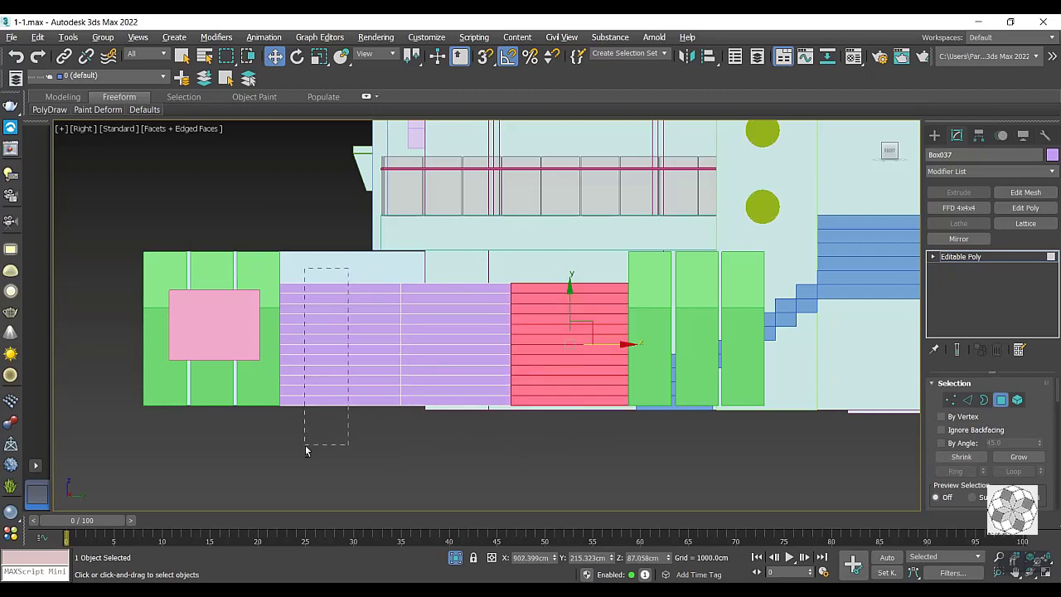
pyautogui.keyDown('ctrl'); pyautogui.moveTo(349, 286); pyautogui.dragTo(336, 477); pyautogui.keyUp('ctrl')
pyautogui.moveTo(351, 284)
pyautogui.mouseDown()
pyautogui.moveTo(336, 412)
pyautogui.moveTo(334, 398)
pyautogui.mouseUp()
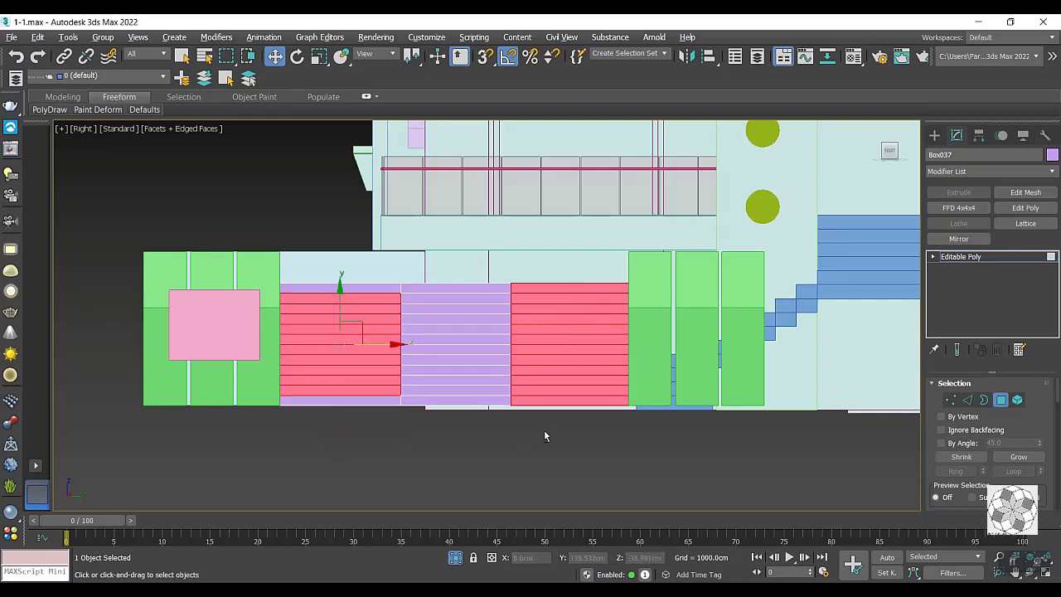
pyautogui.moveTo(549, 406)
pyautogui.mouseDown()
pyautogui.moveTo(569, 270)
pyautogui.moveTo(568, 295)
pyautogui.mouseUp()
pyautogui.moveTo(511, 347)
pyautogui.keyDown('alt'); pyautogui.mouseDown(button='middle')
pyautogui.moveTo(497, 403)
pyautogui.moveTo(379, 398)
pyautogui.moveTo(511, 378)
pyautogui.moveTo(505, 360)
pyautogui.mouseUp(button='middle'); pyautogui.keyUp('alt')
pyautogui.scroll(3, 367, 351)
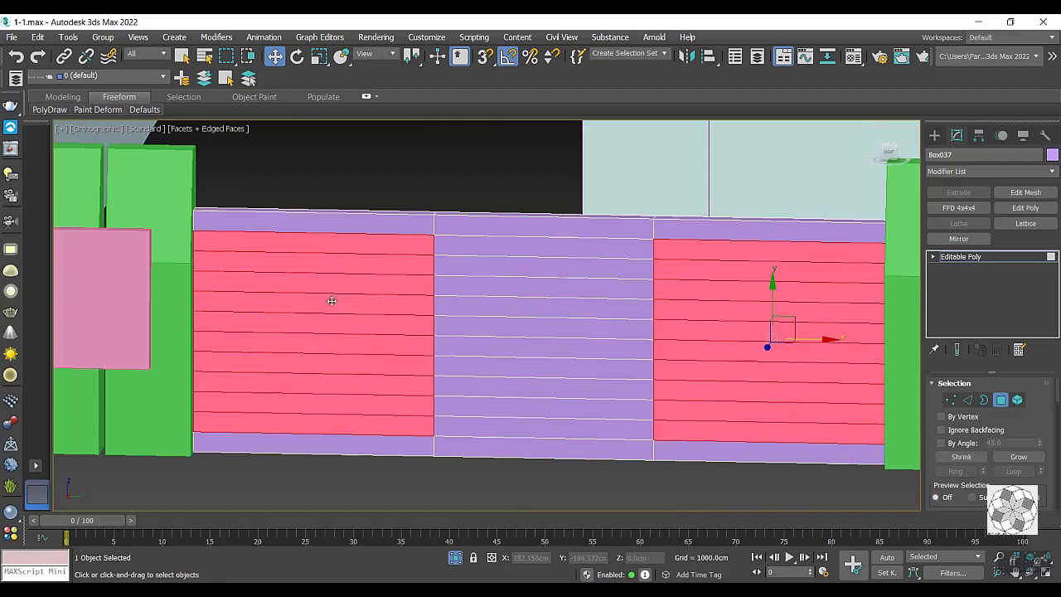
# Add both blocks' top strips back, completing the 48-face selection without the middle section.
pyautogui.hotkey('ctrl', 'z')
pyautogui.hotkey('ctrl', 'z')
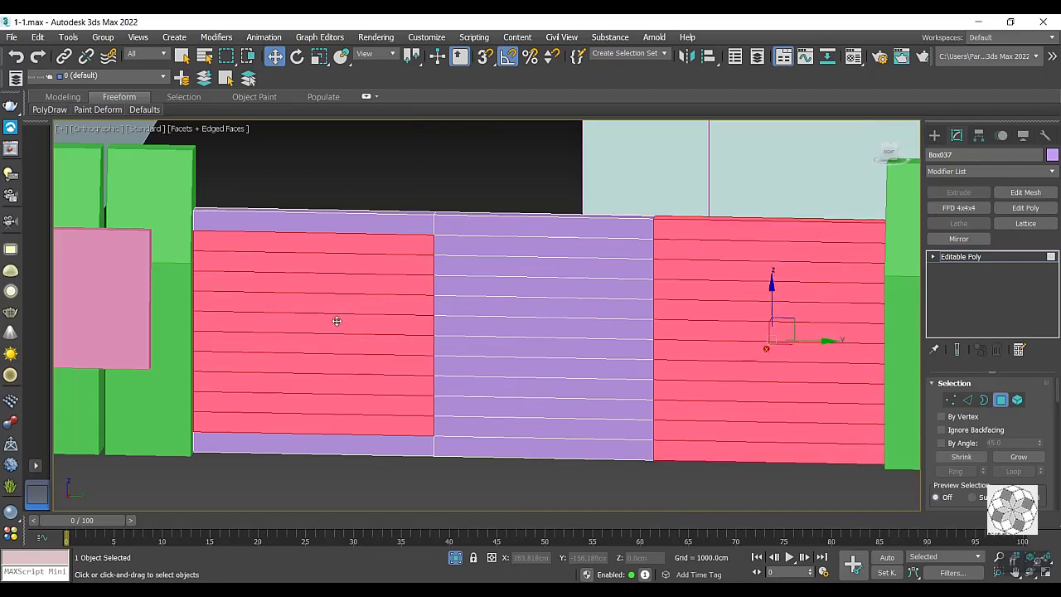
pyautogui.hotkey('ctrl', 'z')
pyautogui.hotkey('ctrl', 'z')
pyautogui.keyDown('alt'); pyautogui.moveTo(376, 283); pyautogui.dragTo(367, 346, button='middle'); pyautogui.keyUp('alt')
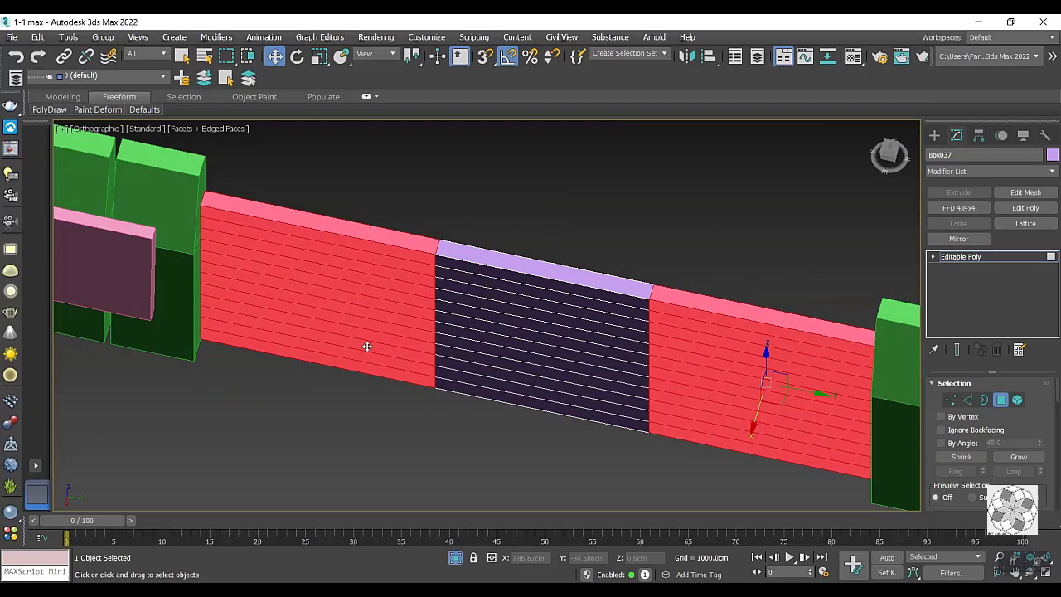
pyautogui.keyDown('ctrl'); pyautogui.click(384, 237); pyautogui.keyUp('ctrl')
pyautogui.keyDown('ctrl'); pyautogui.click(747, 309); pyautogui.keyUp('ctrl')
pyautogui.moveTo(751, 311)
pyautogui.keyDown('alt'); pyautogui.mouseDown(button='middle')
pyautogui.moveTo(628, 307)
pyautogui.moveTo(632, 295)
pyautogui.mouseUp(button='middle'); pyautogui.keyUp('alt')
pyautogui.hotkey('ctrl', 'z')
pyautogui.hotkey('ctrl', 'y')
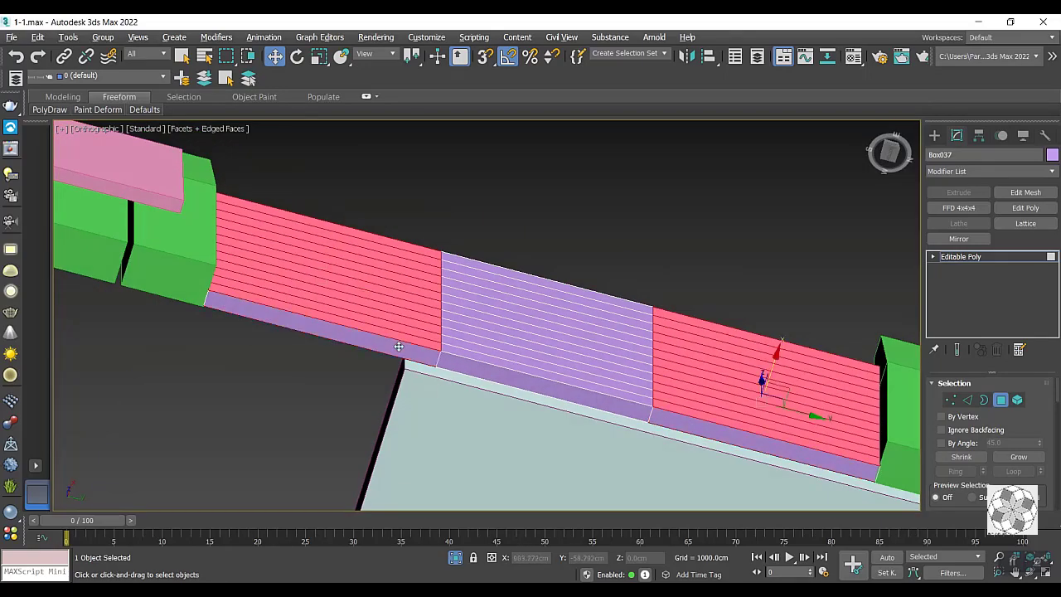
pyautogui.moveTo(398, 342)
pyautogui.keyDown('alt'); pyautogui.mouseDown(button='middle')
pyautogui.moveTo(375, 425)
pyautogui.moveTo(379, 390)
pyautogui.mouseUp(button='middle'); pyautogui.keyUp('alt')
pyautogui.rightClick(356, 313)
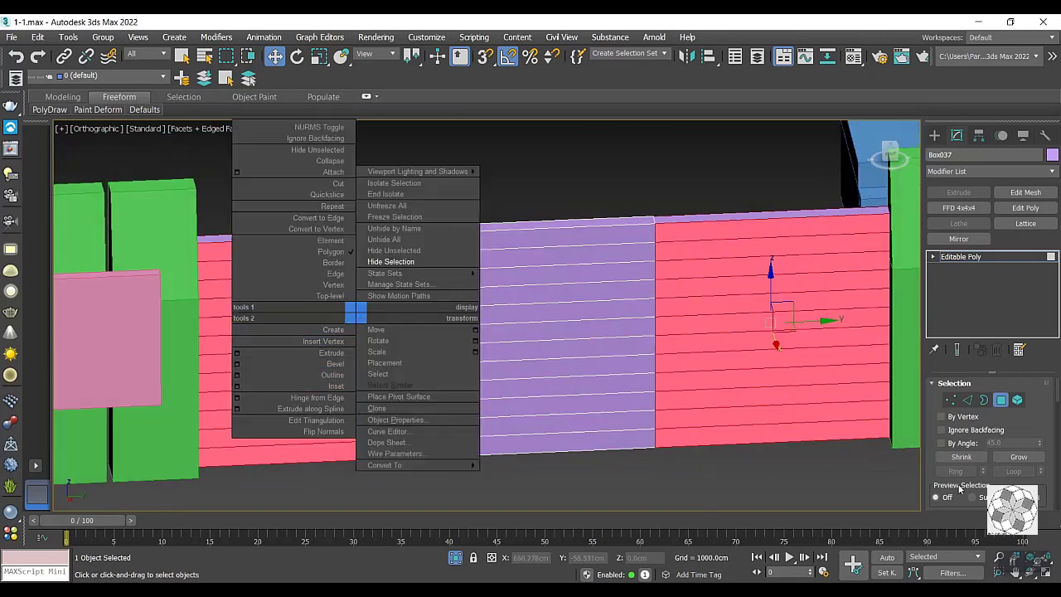
pyautogui.click(1028, 421)
# Inset the selected faces By Polygon by about 3.3cm, then Bridge them into recessed slots.
pyautogui.scroll(-2, 1028, 419)
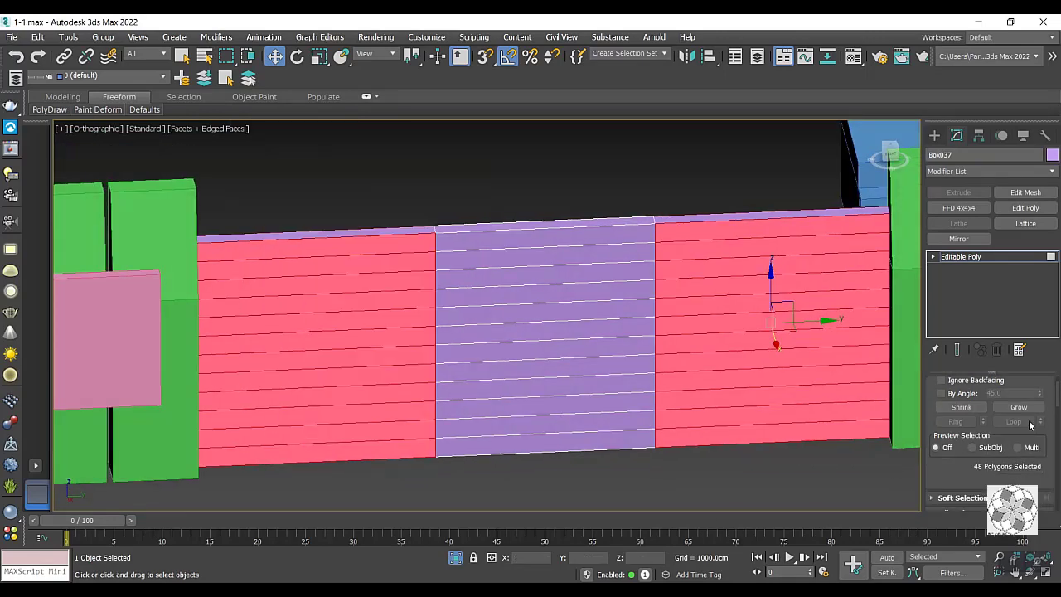
pyautogui.scroll(-2, 1031, 426)
pyautogui.click(1037, 478)
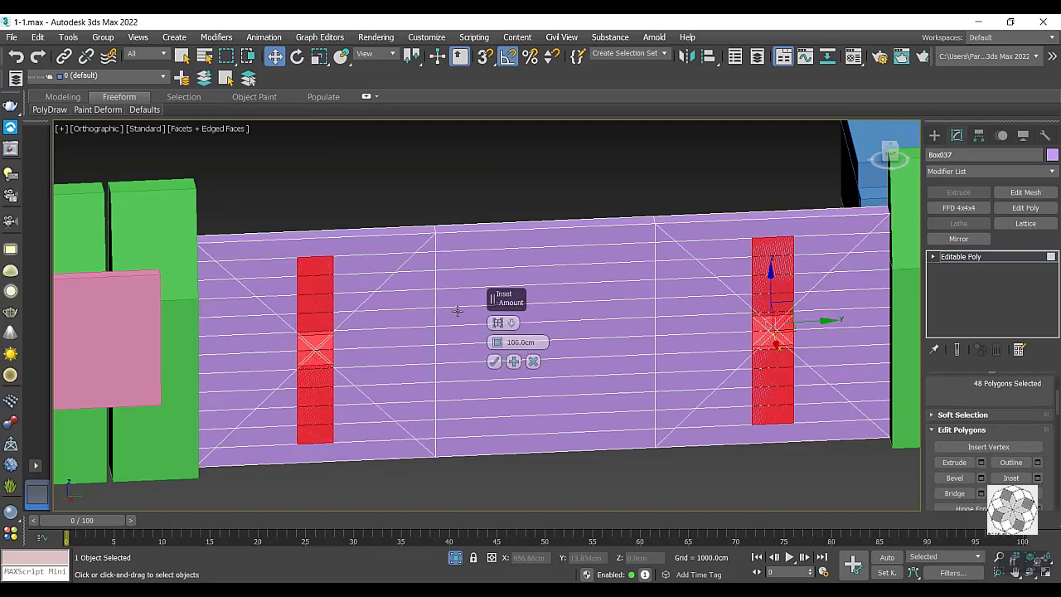
pyautogui.click(511, 324)
pyautogui.click(522, 345)
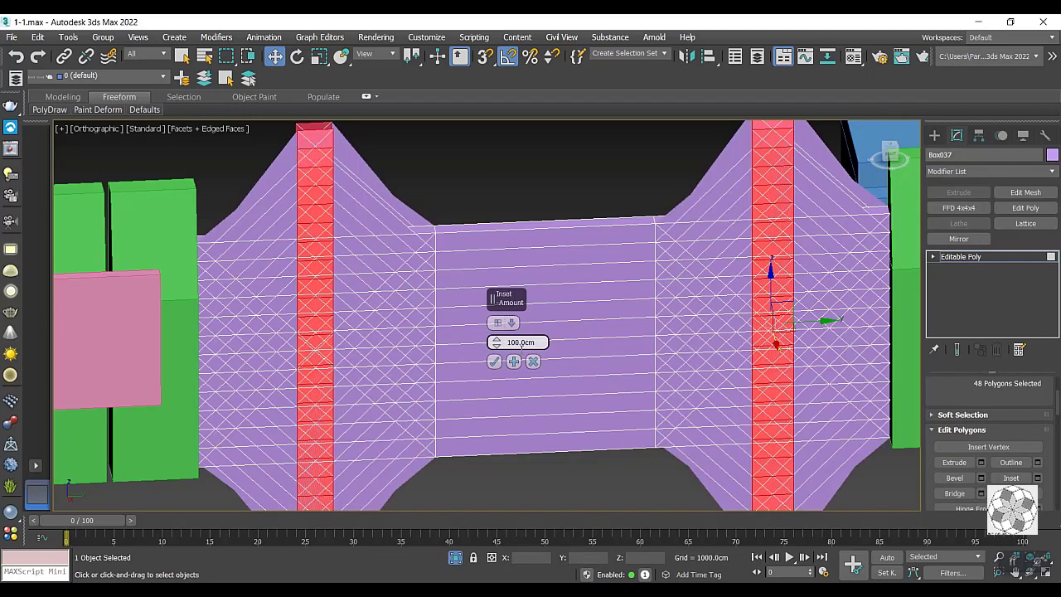
pyautogui.moveTo(497, 343); pyautogui.dragTo(478, 476)
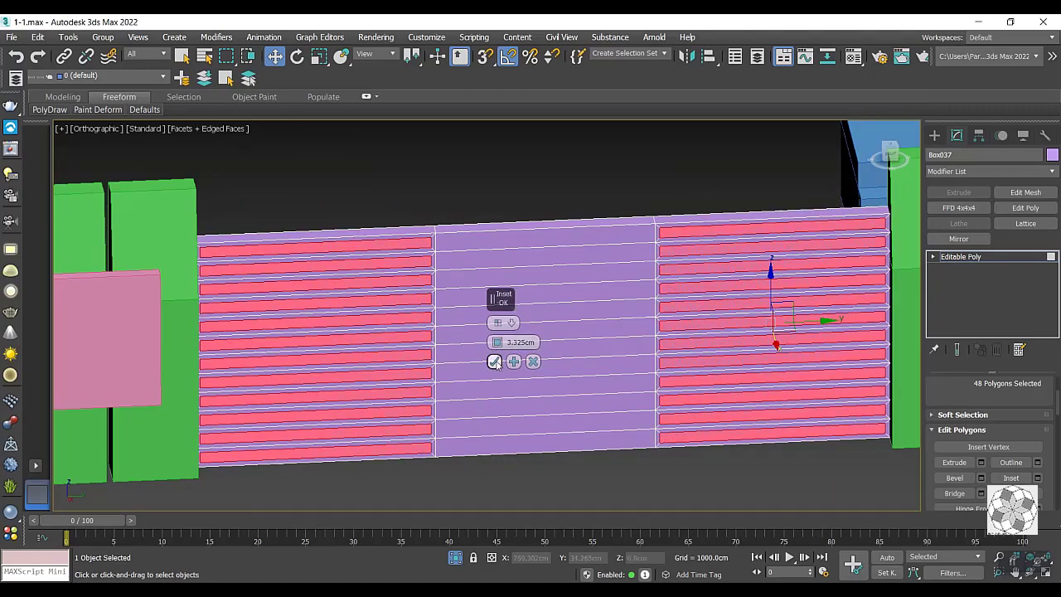
pyautogui.click(494, 361)
pyautogui.click(955, 494)
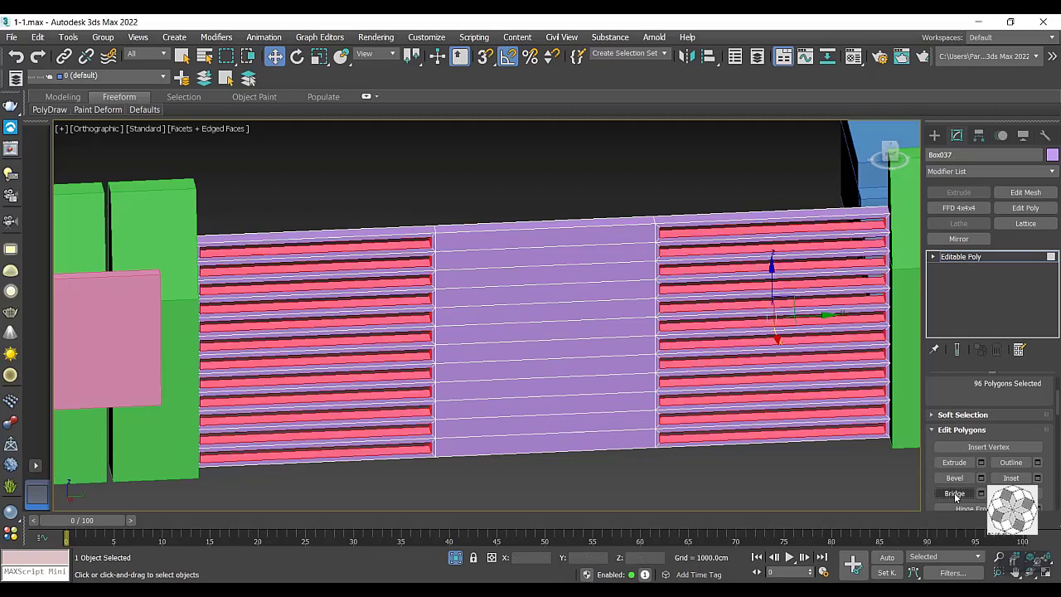
pyautogui.moveTo(524, 386)
pyautogui.keyDown('alt'); pyautogui.mouseDown(button='middle')
pyautogui.moveTo(523, 351)
pyautogui.moveTo(527, 371)
pyautogui.mouseUp(button='middle'); pyautogui.keyUp('alt')
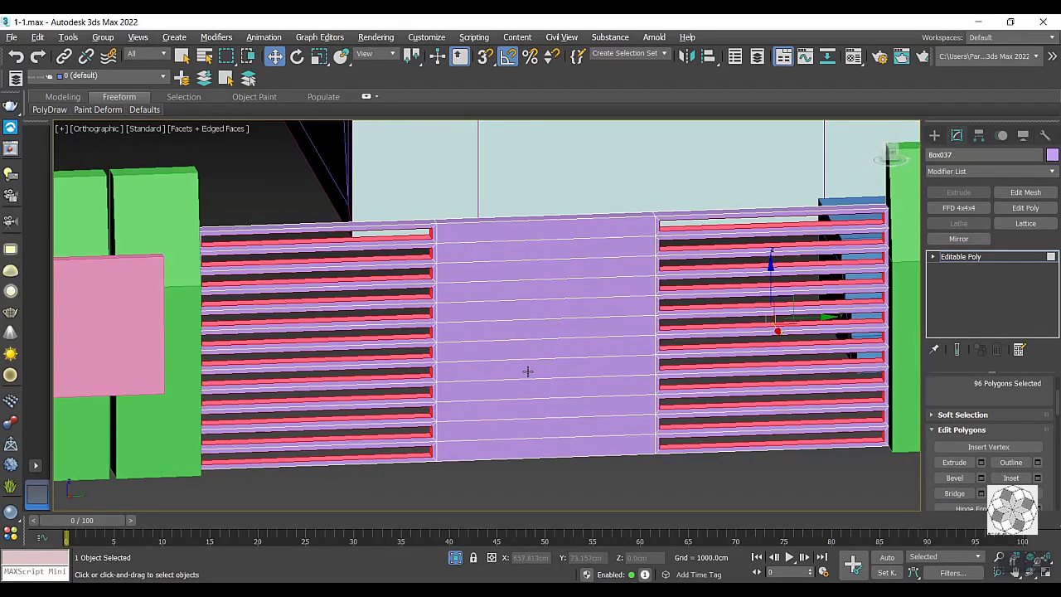
pyautogui.scroll(-5, 762, 326)
pyautogui.scroll(4, 573, 372)
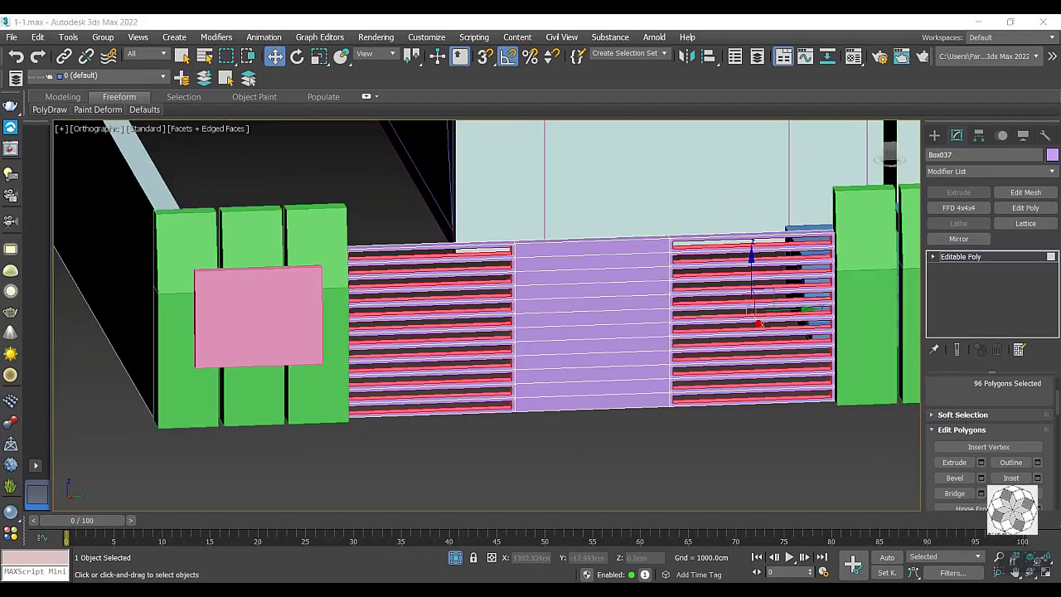
pyautogui.hotkey('alt', 'Tab')
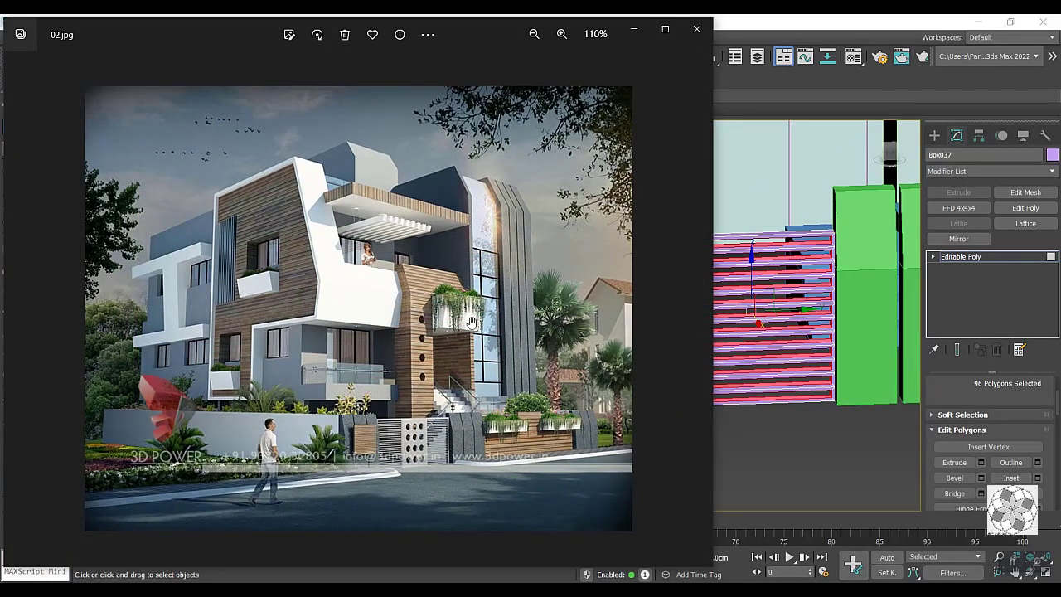
# Minimize the 02.jpg photo and set the command panel to Create > Standard Primitives.
pyautogui.click(633, 29)
pyautogui.click(935, 135)
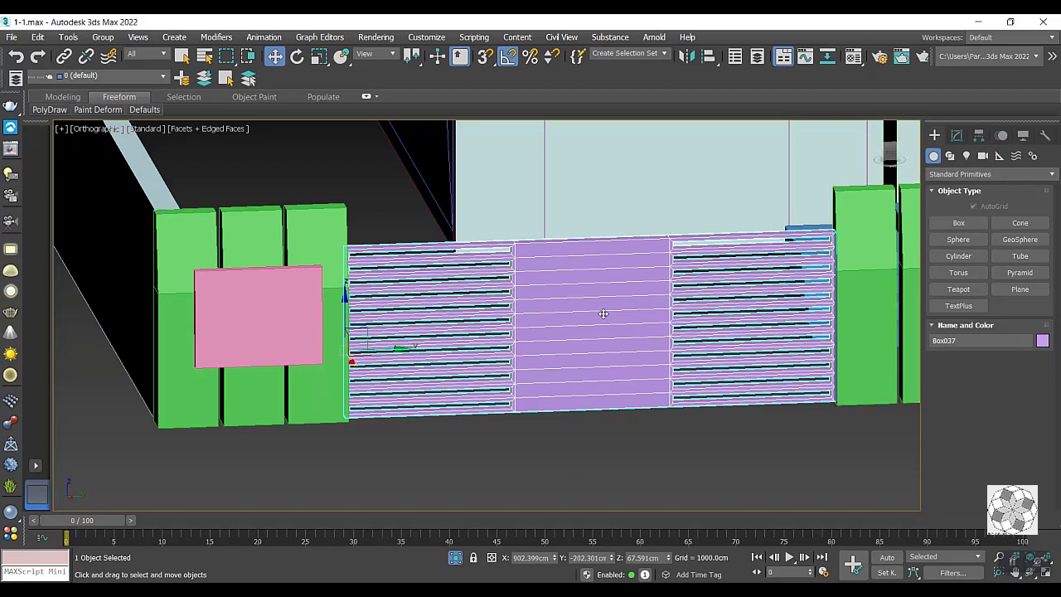
# Isolate the slatted panel and draw a cylinder on its middle section in Right view.
pyautogui.hotkey('alt', 'q')
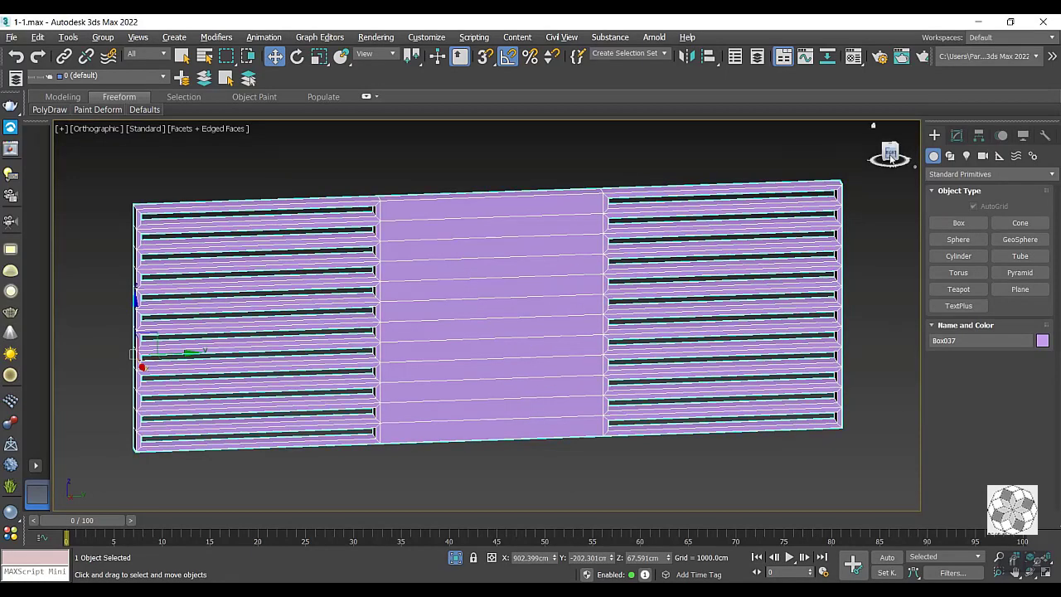
pyautogui.click(895, 158)
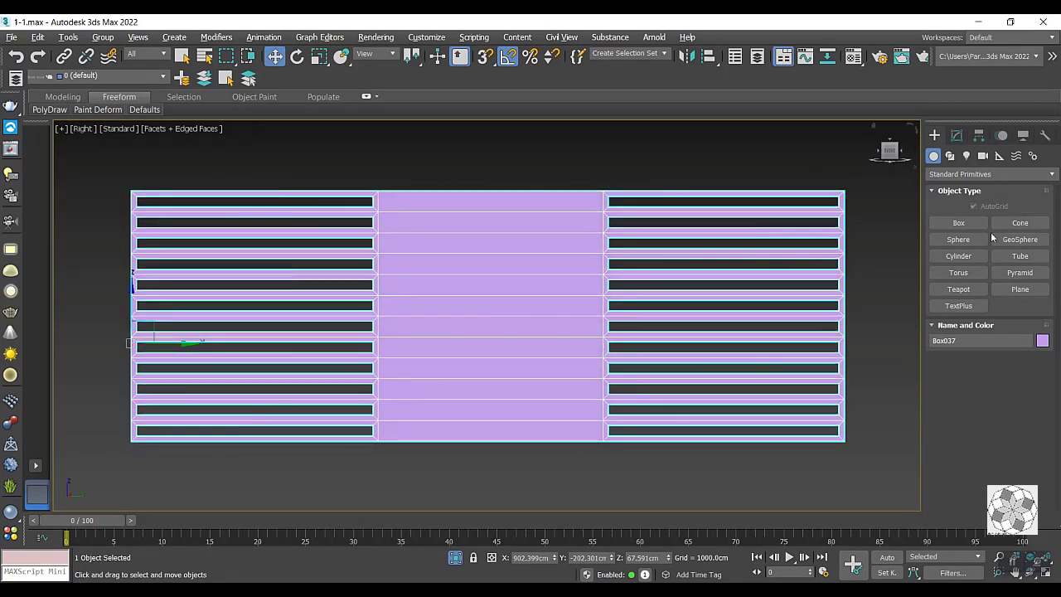
pyautogui.click(971, 257)
pyautogui.moveTo(561, 226); pyautogui.dragTo(574, 249)
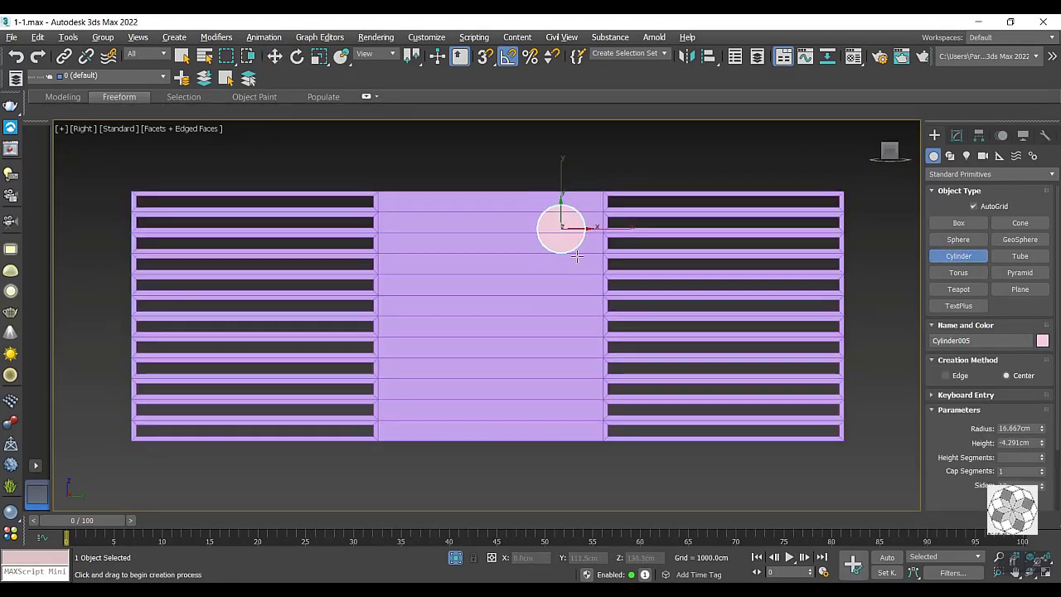
pyautogui.click(576, 257)
pyautogui.keyDown('alt'); pyautogui.moveTo(576, 257); pyautogui.dragTo(566, 286, button='middle'); pyautogui.keyUp('alt')
pyautogui.rightClick(567, 286)
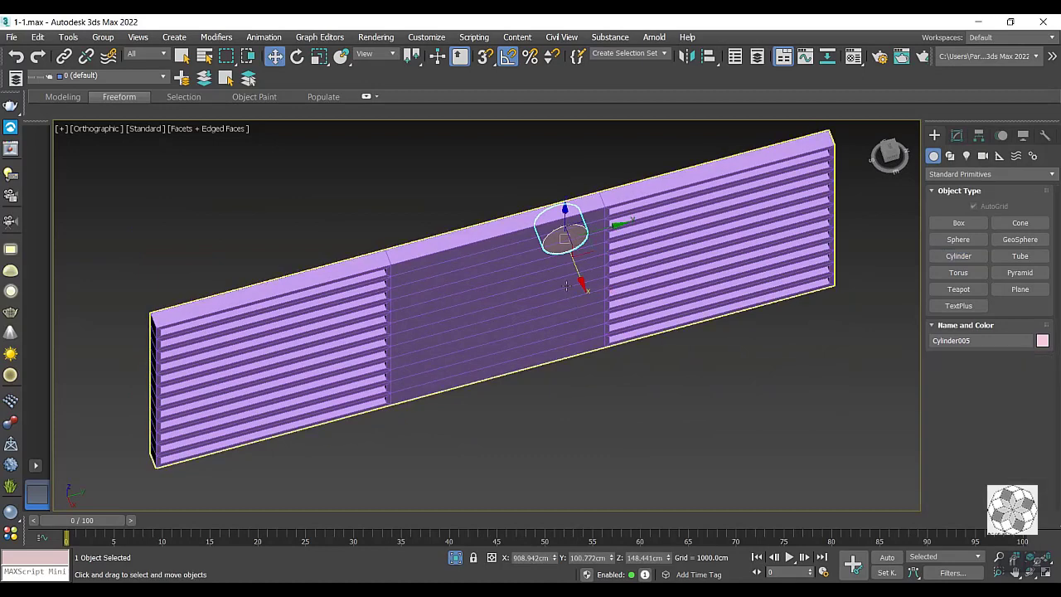
pyautogui.scroll(2, 566, 286)
# Give the cylinder 175 sides, height 38.054cm, radius 11.667cm, and position it on the wall.
pyautogui.click(958, 135)
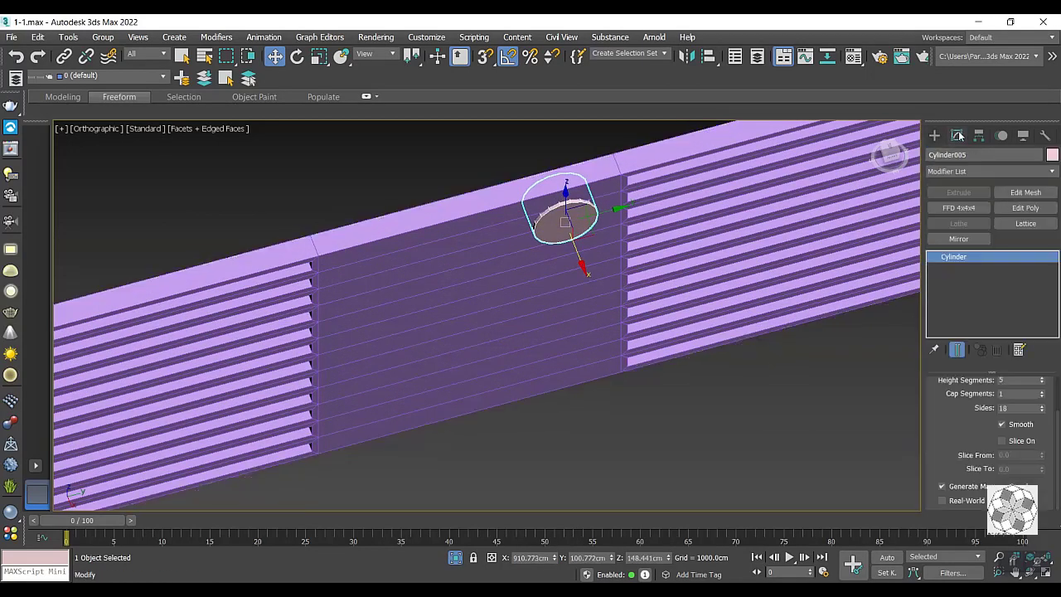
pyautogui.moveTo(1042, 408); pyautogui.dragTo(1041, 397)
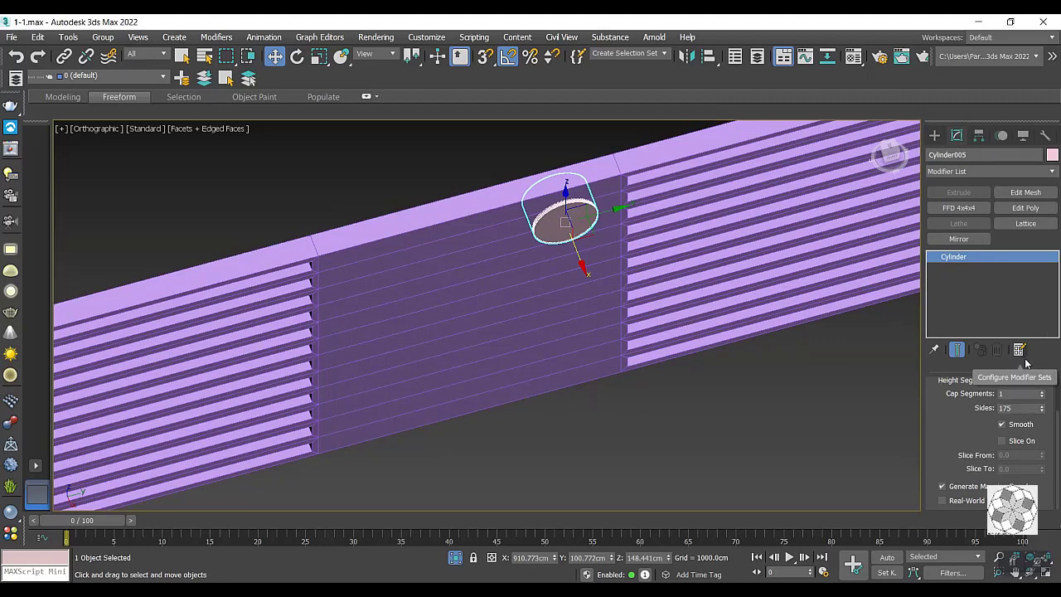
pyautogui.scroll(3, 982, 425)
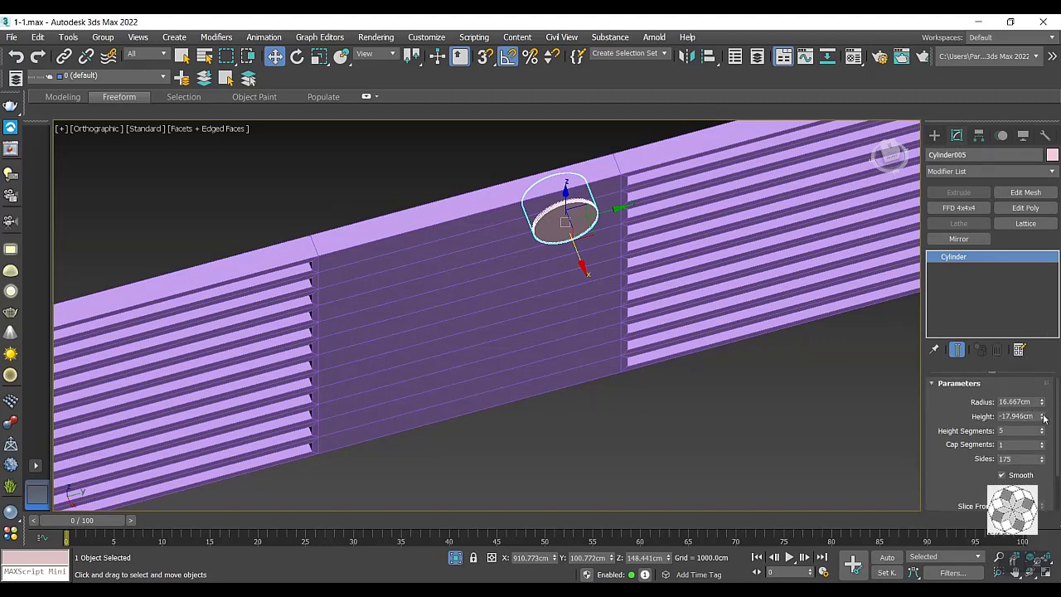
pyautogui.moveTo(1044, 419); pyautogui.dragTo(1031, 373)
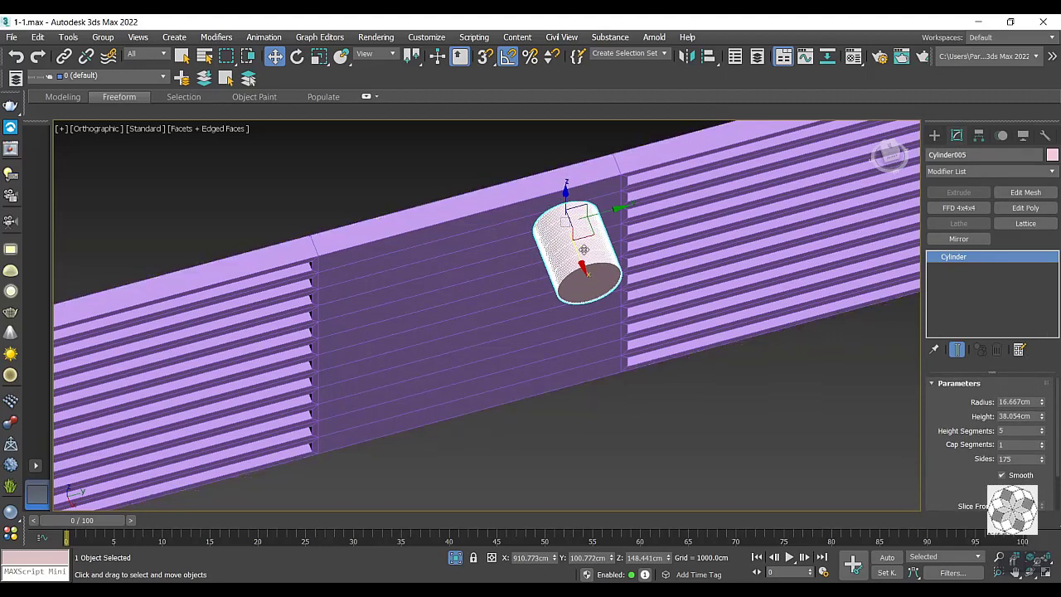
pyautogui.moveTo(584, 250); pyautogui.dragTo(569, 221)
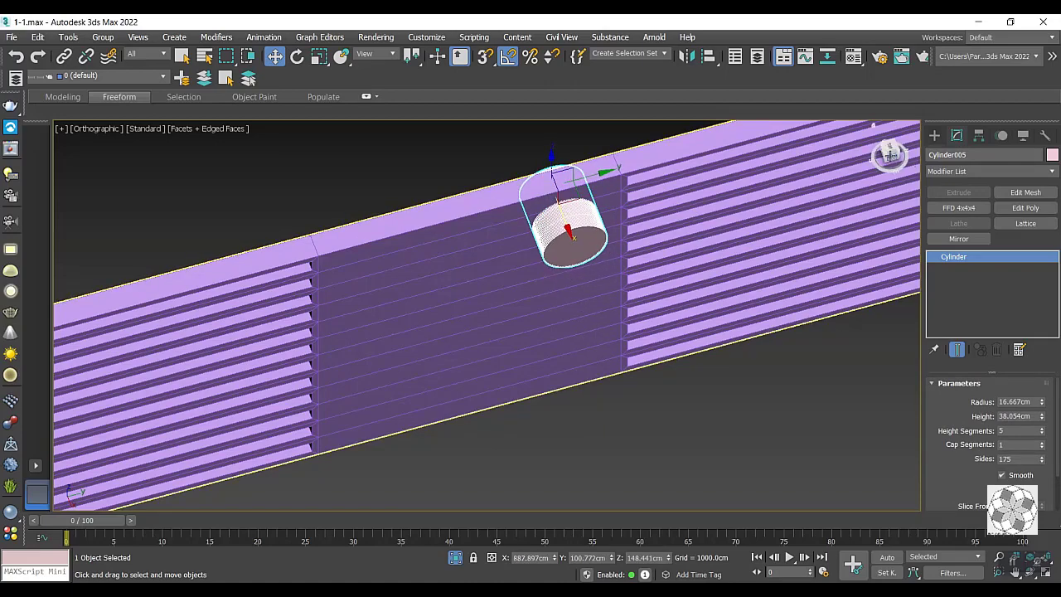
pyautogui.click(890, 155)
pyautogui.scroll(4, 347, 307)
pyautogui.scroll(5, 393, 316)
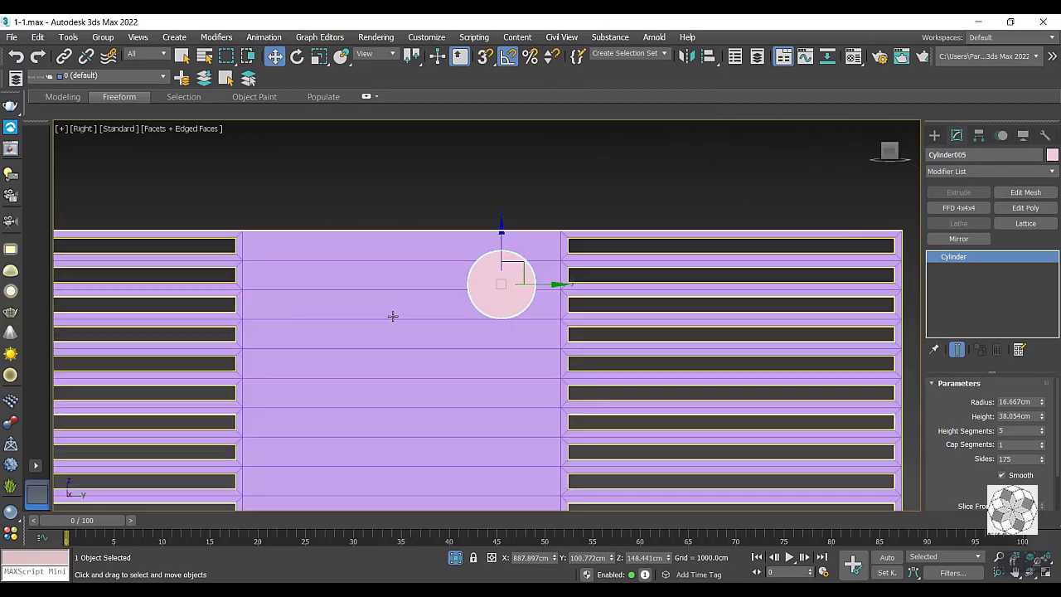
pyautogui.scroll(3, 393, 316)
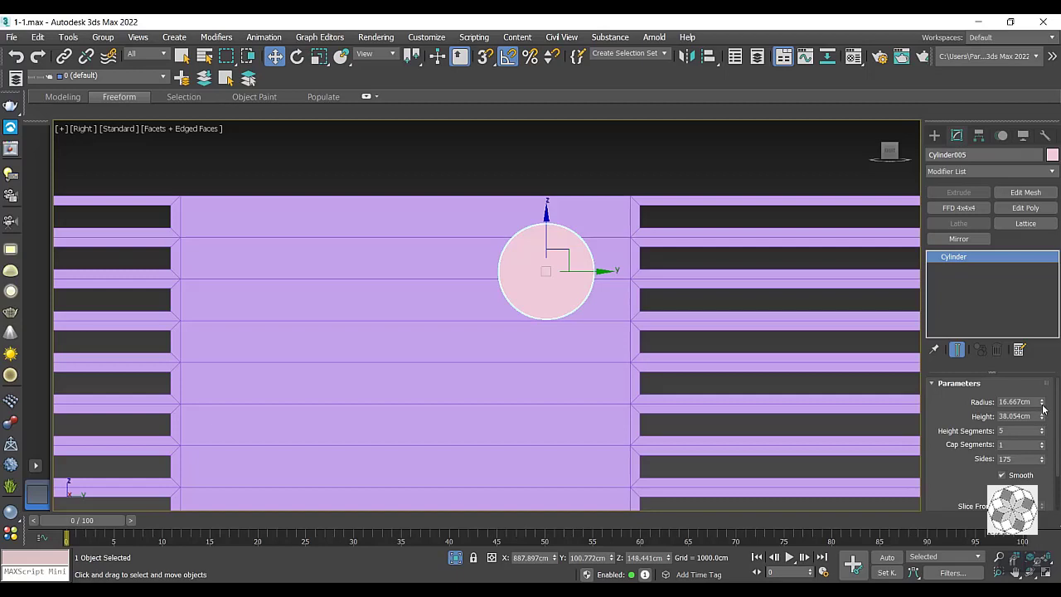
pyautogui.moveTo(1043, 408); pyautogui.dragTo(1042, 419)
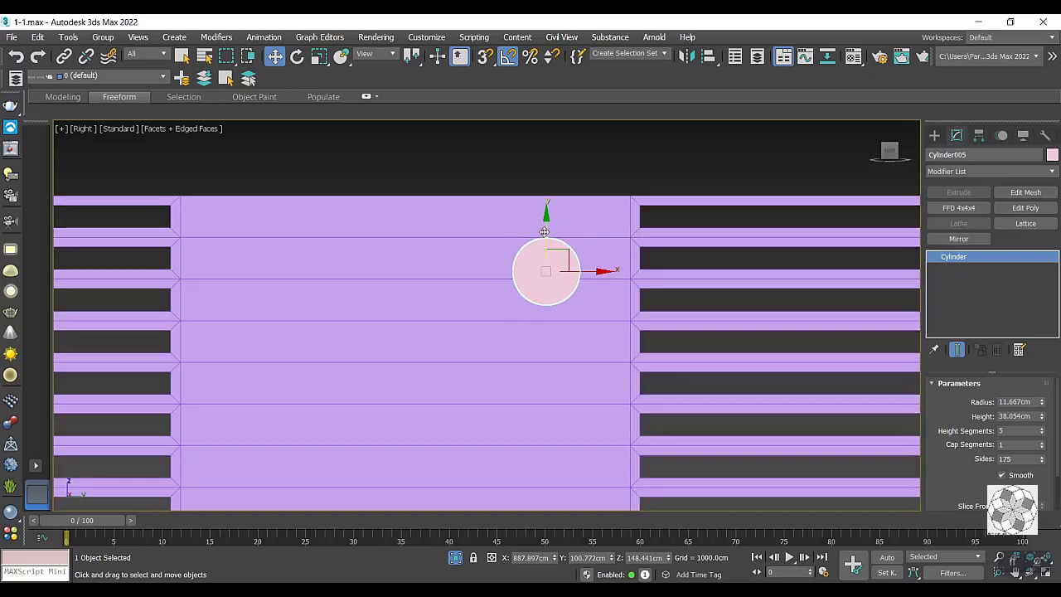
pyautogui.moveTo(544, 231); pyautogui.dragTo(546, 228)
pyautogui.moveTo(544, 280)
pyautogui.keyDown('shift'); pyautogui.mouseDown()
pyautogui.moveTo(486, 280)
pyautogui.moveTo(488, 300)
pyautogui.mouseUp(); pyautogui.keyUp('shift')
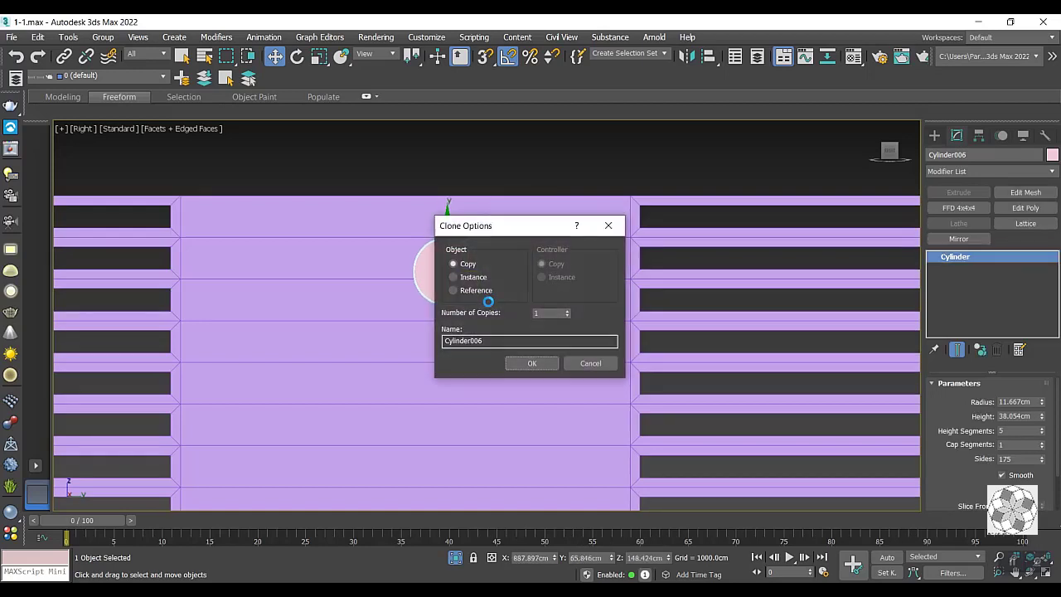
# Make three cylinder copies, delete the leftmost, and enlarge the rightmost's radius to 14.667 cm.
pyautogui.click(568, 311)
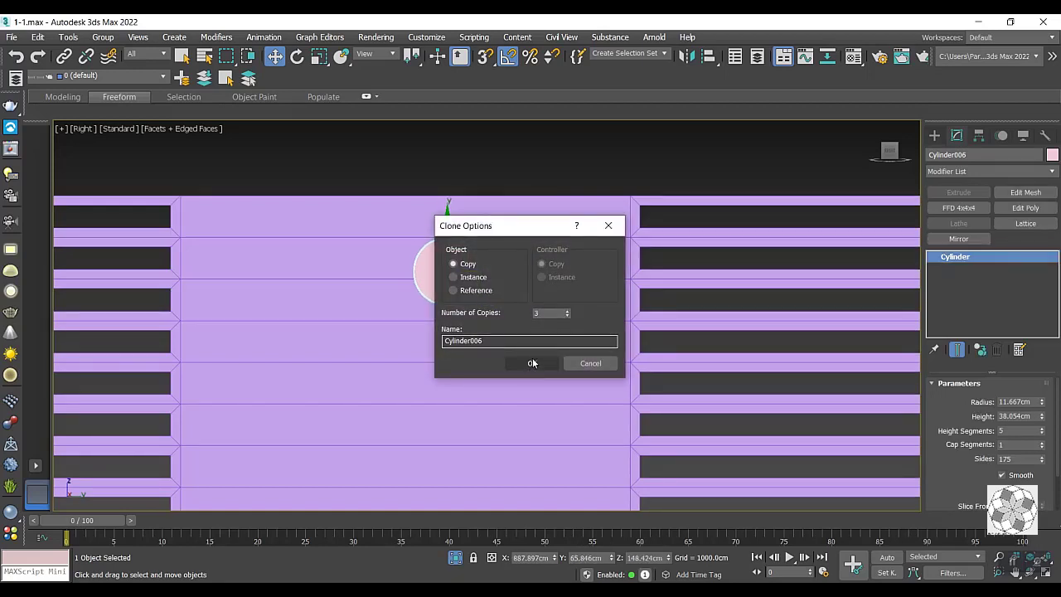
pyautogui.click(533, 363)
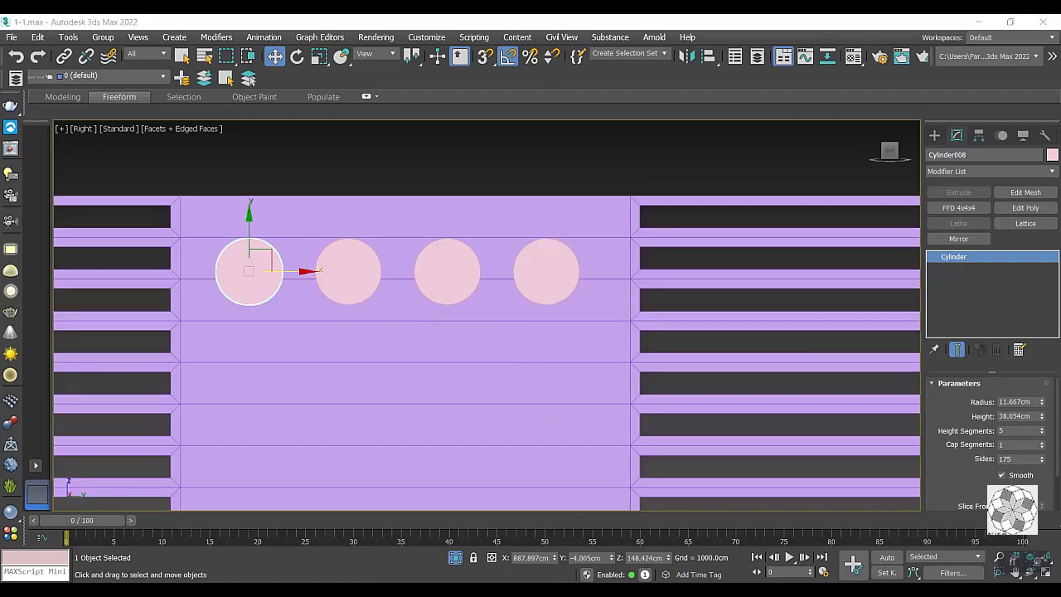
pyautogui.hotkey('alt', 'Tab')
pyautogui.hotkey('alt', 'Tab')
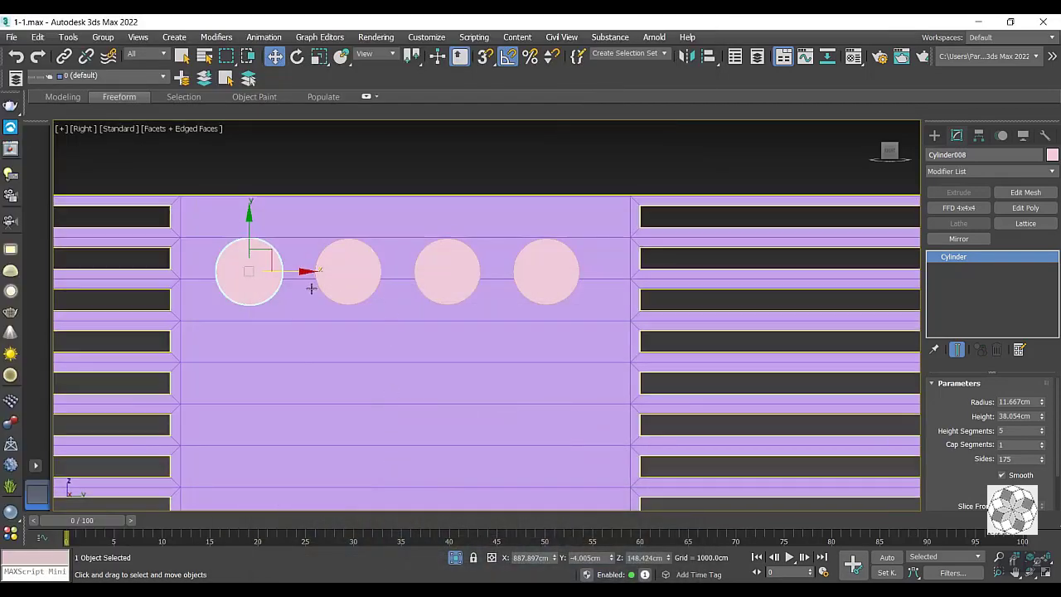
pyautogui.press('Delete')
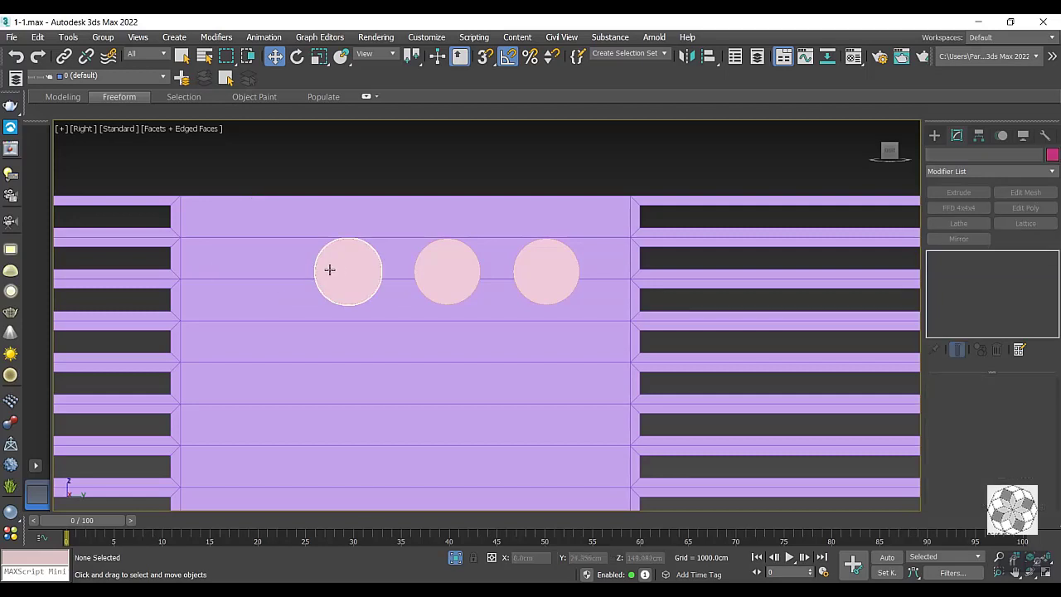
pyautogui.click(547, 274)
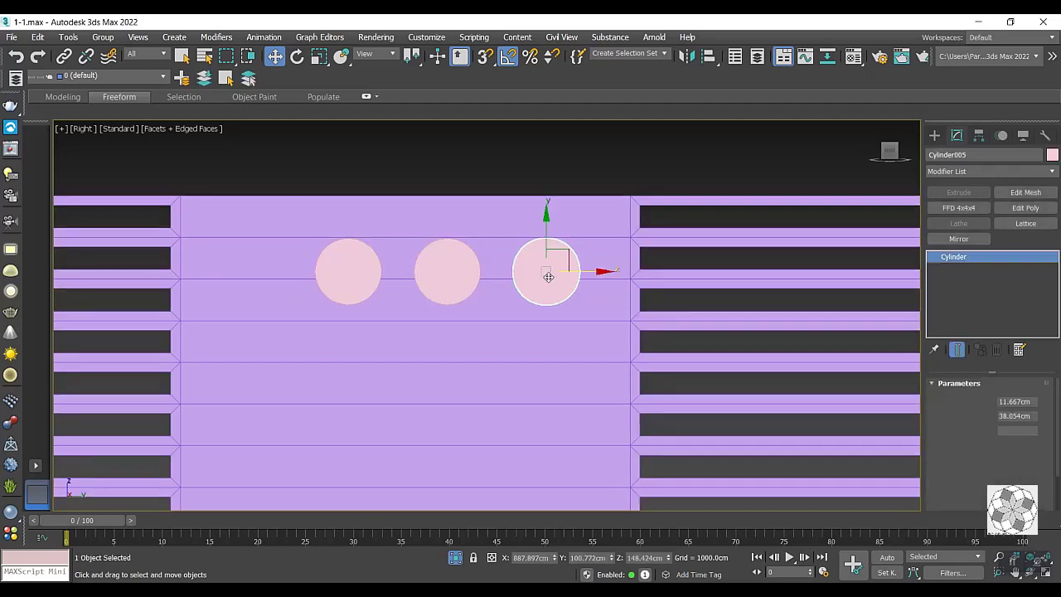
pyautogui.moveTo(1043, 404); pyautogui.dragTo(1041, 401)
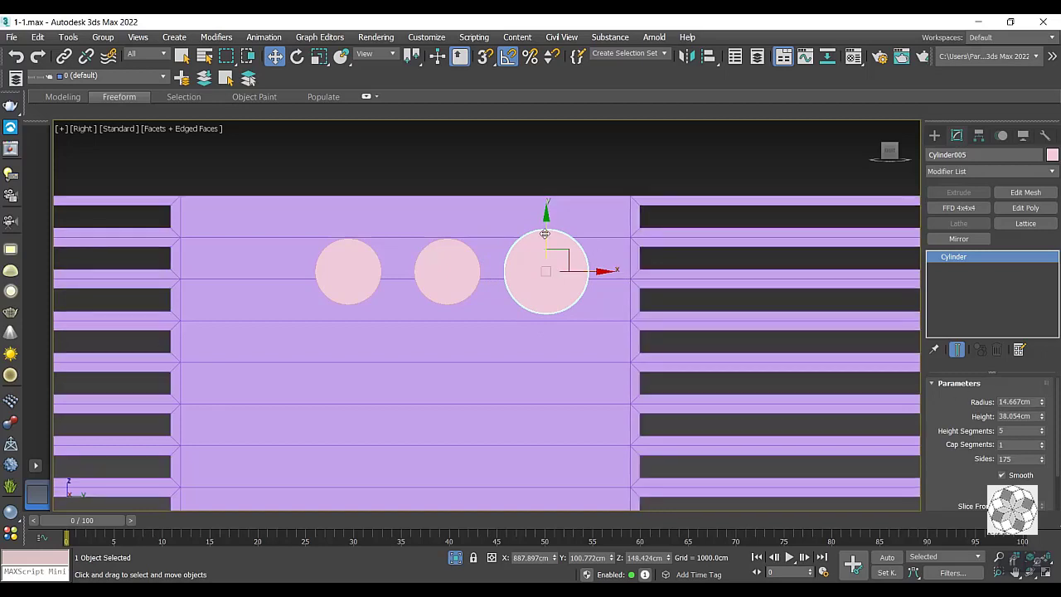
pyautogui.moveTo(547, 232); pyautogui.dragTo(548, 238)
# Delete the middle and left cylinders, keeping only the resized cylinder.
pyautogui.click(452, 264)
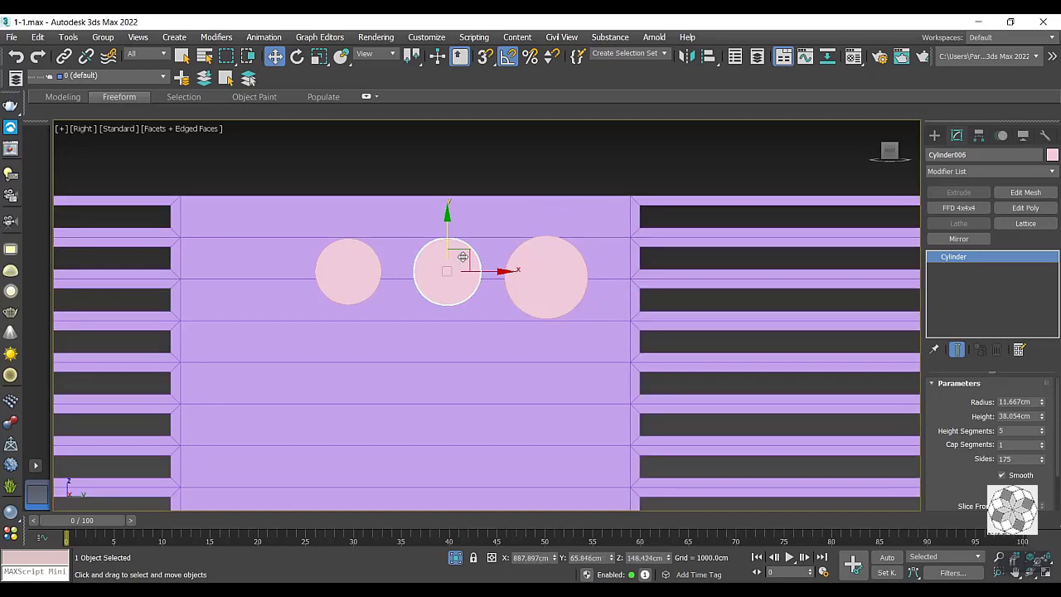
pyautogui.press('Delete')
pyautogui.click(355, 260)
pyautogui.press('Delete')
pyautogui.click(556, 282)
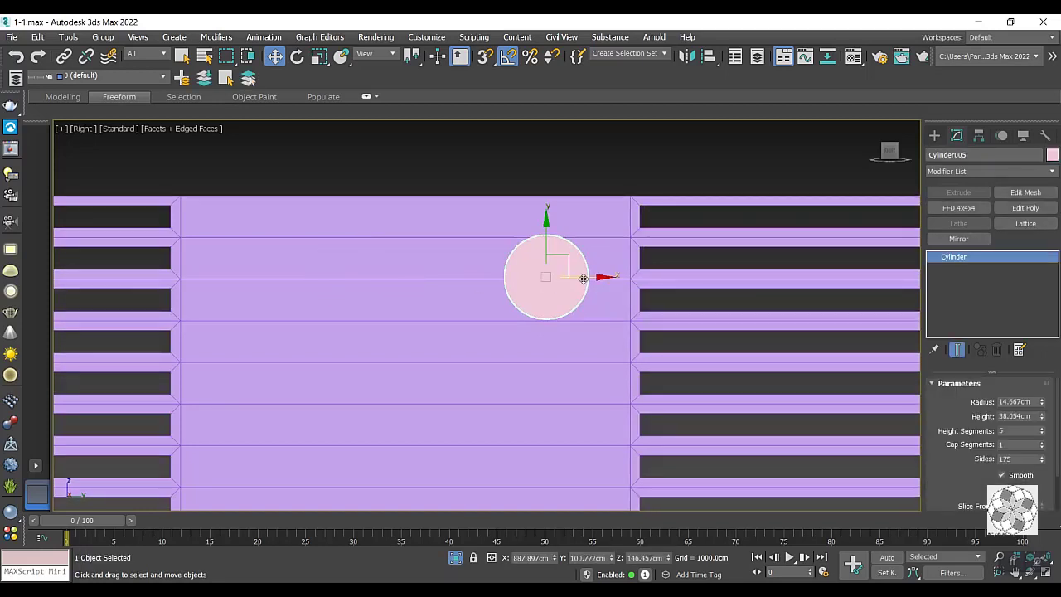
# Copy the cylinder into a row of three and select the whole row.
pyautogui.keyDown('shift'); pyautogui.moveTo(585, 277); pyautogui.dragTo(466, 277); pyautogui.keyUp('shift')
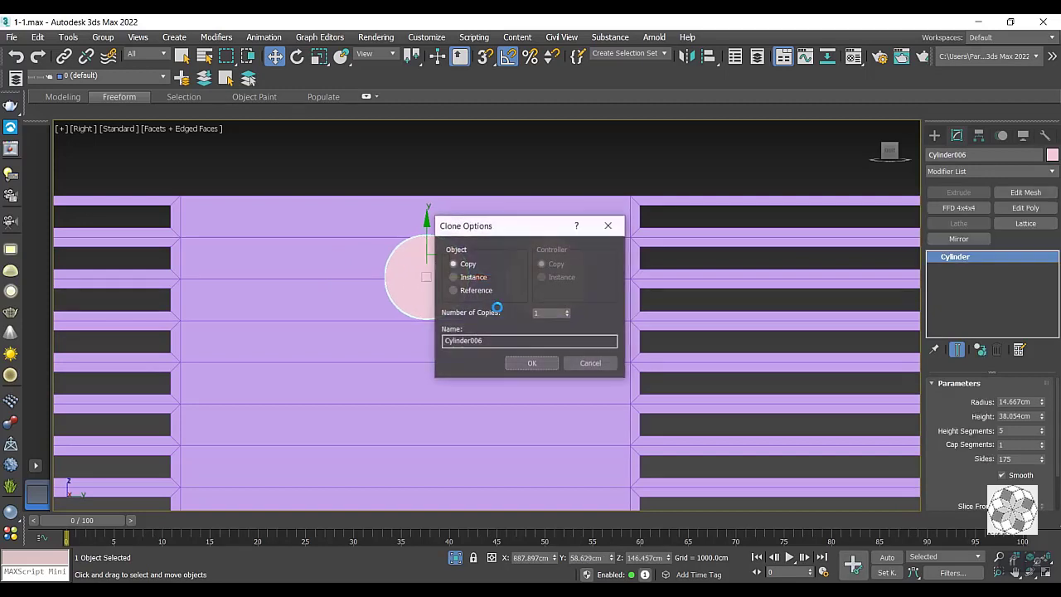
pyautogui.click(530, 363)
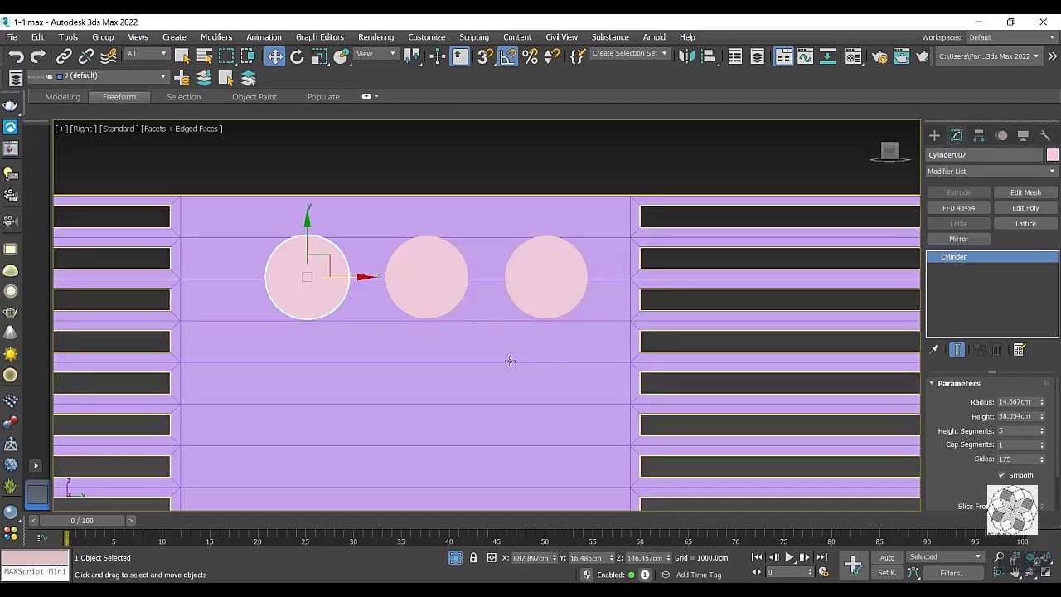
pyautogui.moveTo(320, 280); pyautogui.dragTo(312, 280)
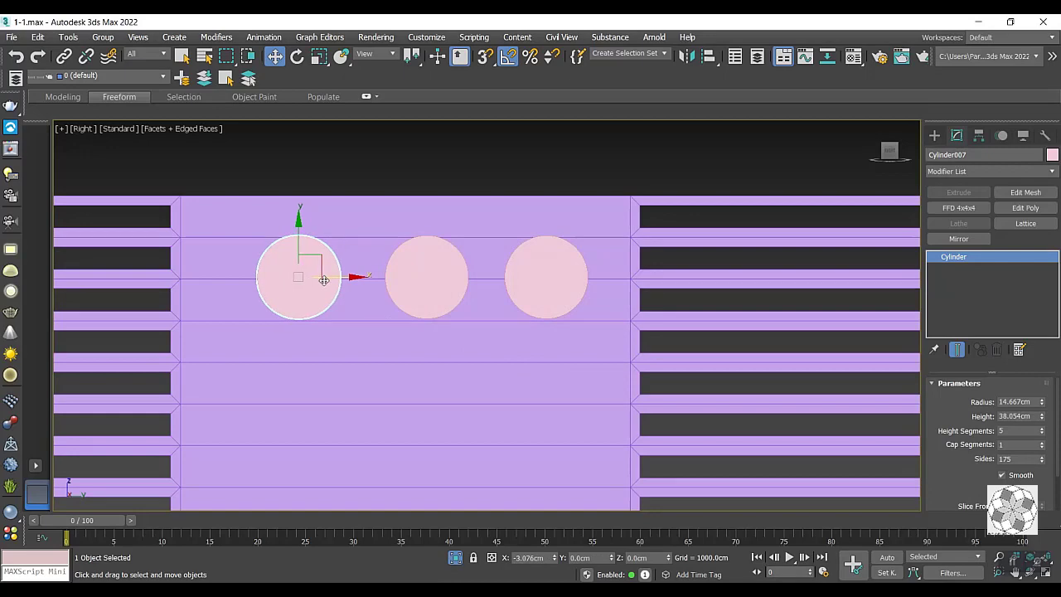
pyautogui.click(428, 280)
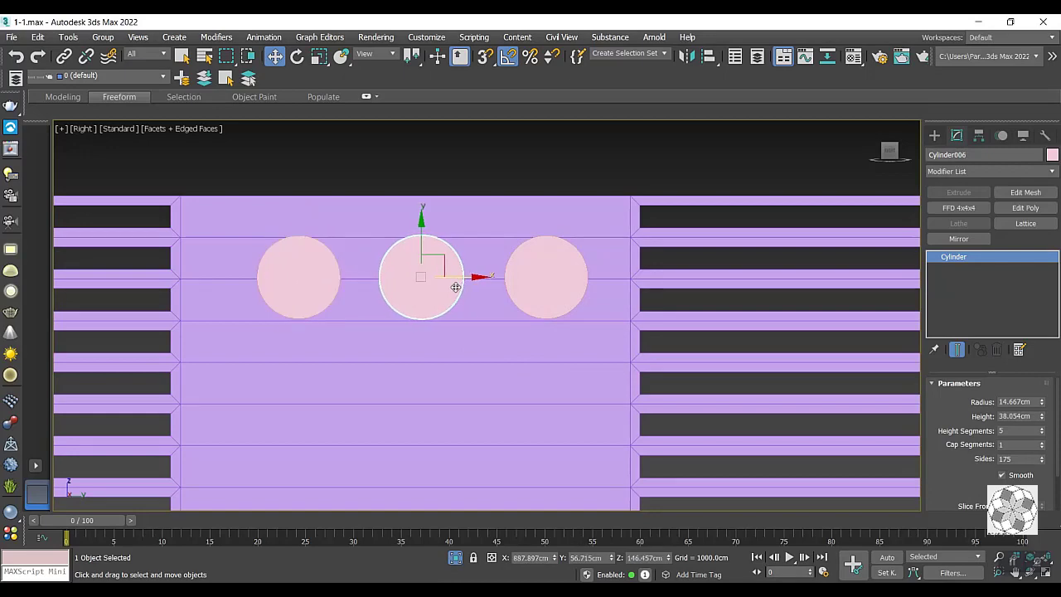
pyautogui.scroll(-4, 481, 277)
pyautogui.scroll(2, 500, 262)
pyautogui.keyDown('ctrl'); pyautogui.click(502, 258); pyautogui.keyUp('ctrl')
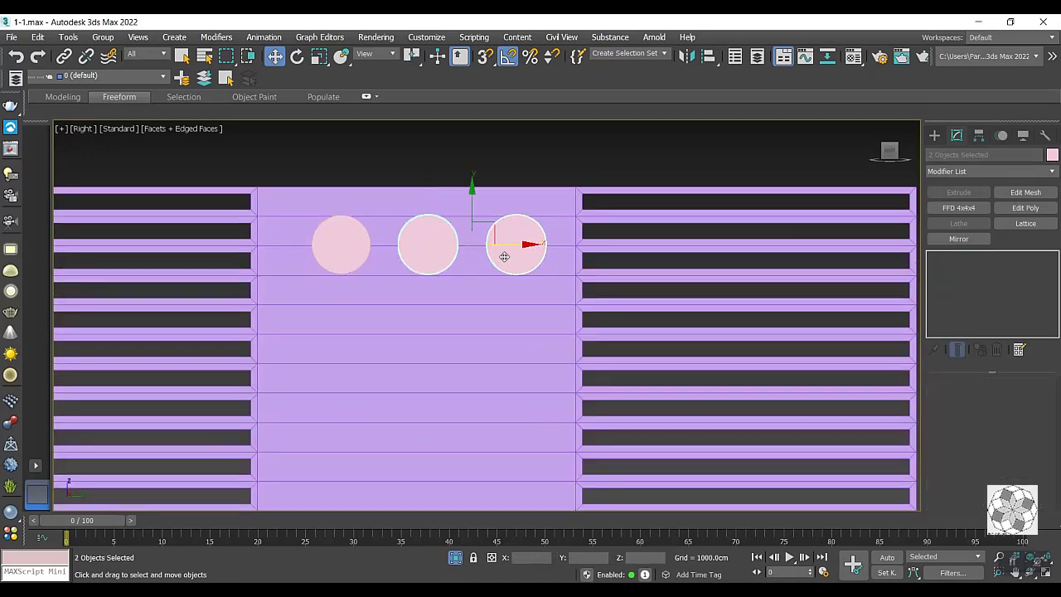
pyautogui.keyDown('ctrl'); pyautogui.click(339, 234); pyautogui.keyUp('ctrl')
# Copy the row of three cylinders downward three times to make four rows.
pyautogui.keyDown('shift'); pyautogui.moveTo(429, 210); pyautogui.dragTo(430, 299); pyautogui.keyUp('shift')
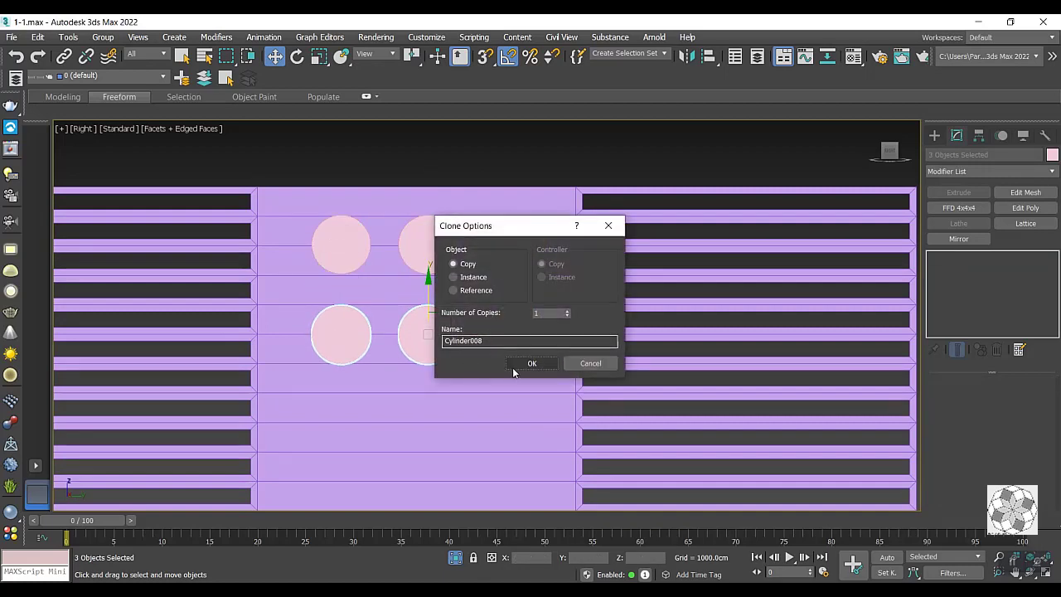
pyautogui.click(514, 369)
pyautogui.moveTo(440, 340); pyautogui.dragTo(465, 219, button='middle')
pyautogui.keyDown('shift'); pyautogui.moveTo(450, 179); pyautogui.dragTo(452, 269); pyautogui.keyUp('shift')
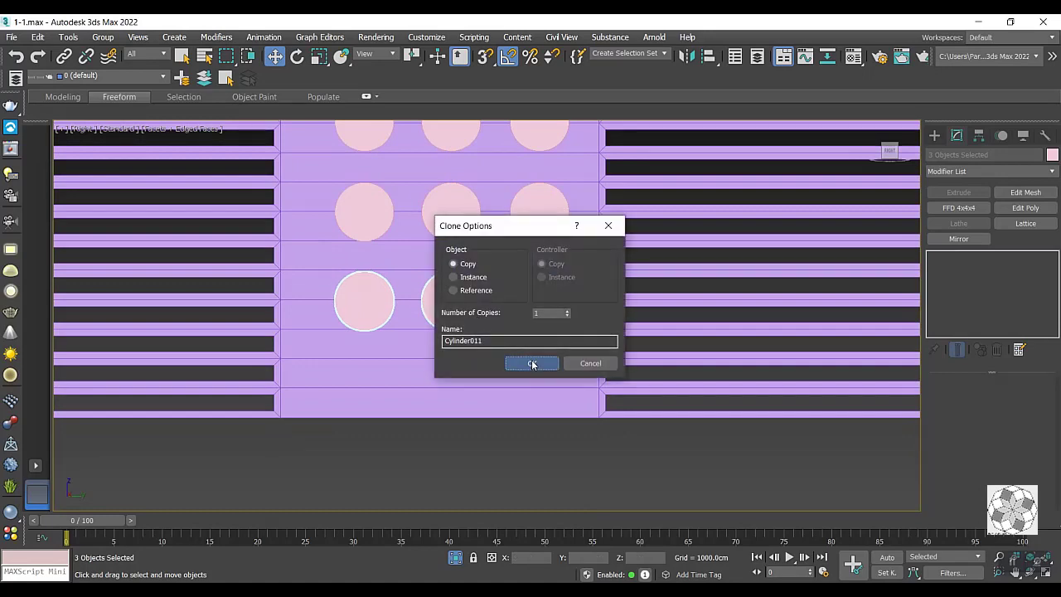
pyautogui.click(532, 362)
pyautogui.keyDown('shift'); pyautogui.moveTo(456, 278); pyautogui.dragTo(461, 361); pyautogui.keyUp('shift')
pyautogui.click(517, 365)
# Select all twelve cylinders and nudge them slightly upward on the panel.
pyautogui.scroll(-4, 475, 341)
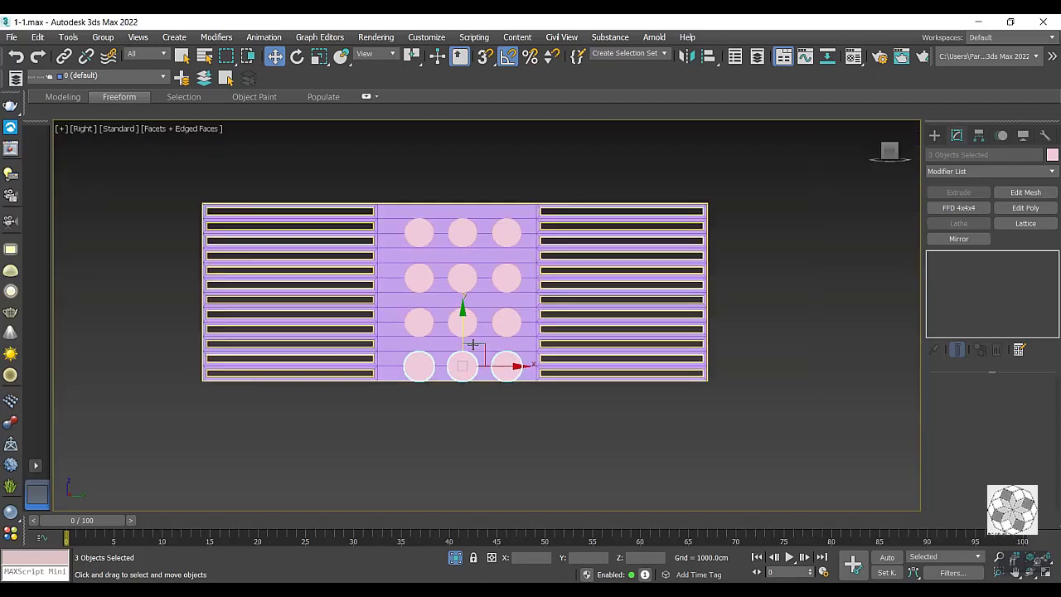
pyautogui.scroll(2, 471, 346)
pyautogui.keyDown('ctrl'); pyautogui.click(459, 313); pyautogui.keyUp('ctrl')
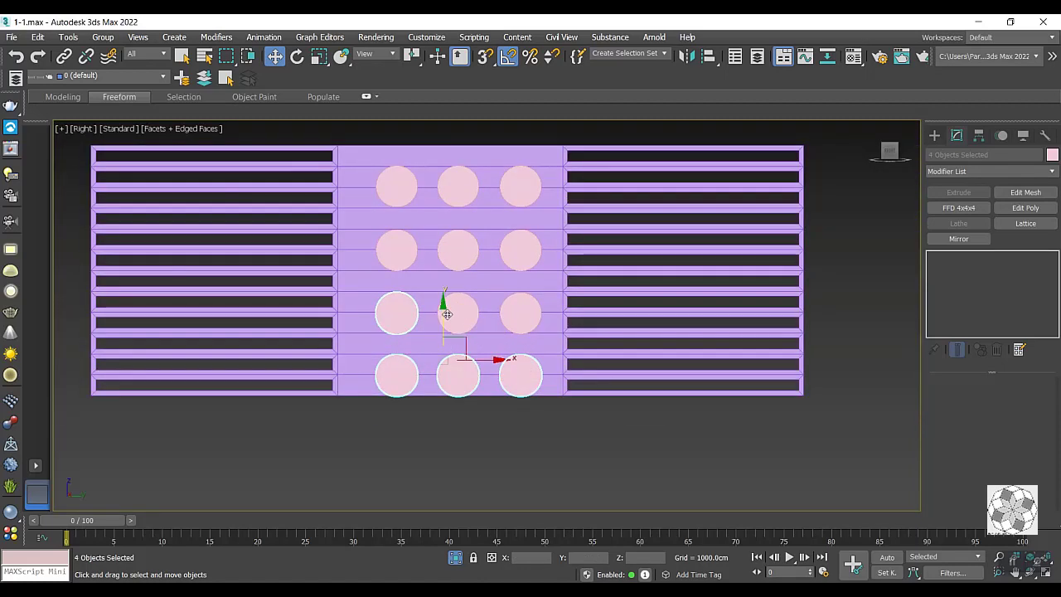
pyautogui.keyDown('ctrl'); pyautogui.click(512, 309); pyautogui.keyUp('ctrl')
pyautogui.keyDown('ctrl'); pyautogui.click(517, 251); pyautogui.keyUp('ctrl')
pyautogui.keyDown('ctrl'); pyautogui.click(459, 241); pyautogui.keyUp('ctrl')
pyautogui.keyDown('ctrl'); pyautogui.click(404, 247); pyautogui.keyUp('ctrl')
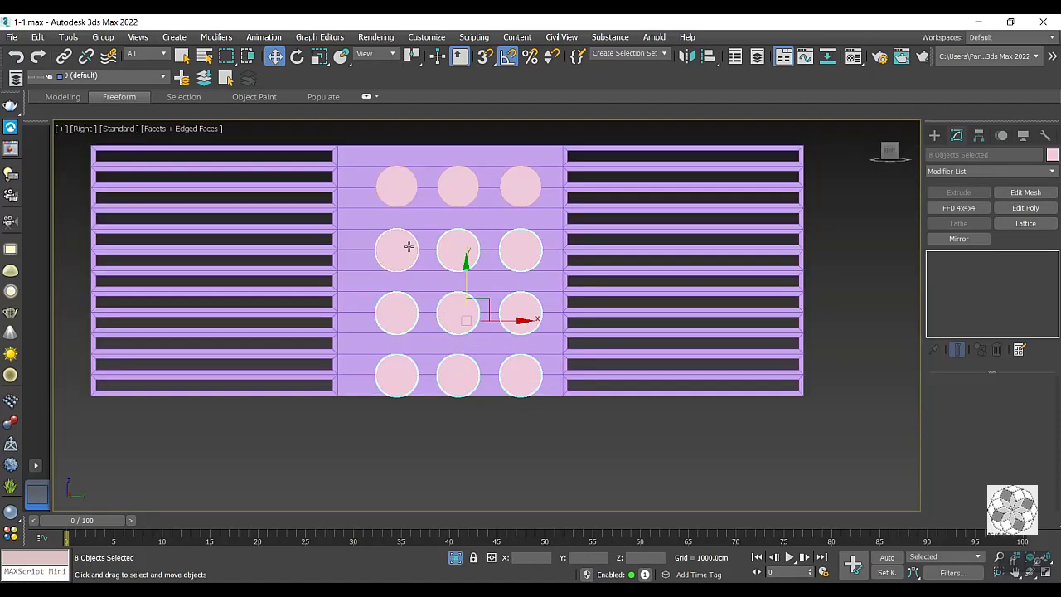
pyautogui.keyDown('ctrl'); pyautogui.click(403, 180); pyautogui.keyUp('ctrl')
pyautogui.keyDown('ctrl'); pyautogui.click(448, 180); pyautogui.keyUp('ctrl')
pyautogui.keyDown('ctrl'); pyautogui.click(528, 179); pyautogui.keyUp('ctrl')
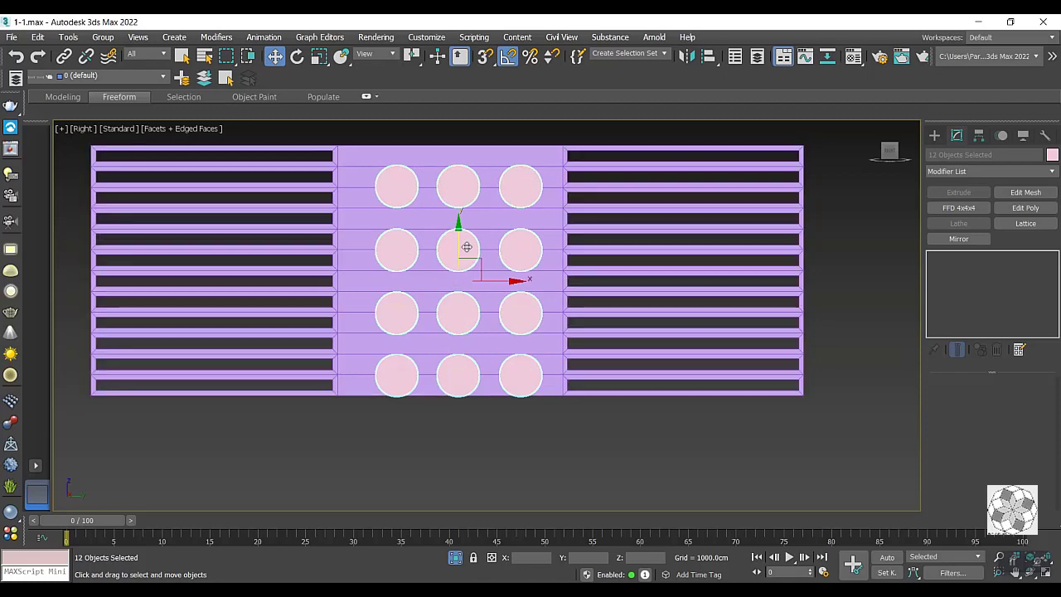
pyautogui.moveTo(460, 243); pyautogui.dragTo(461, 237)
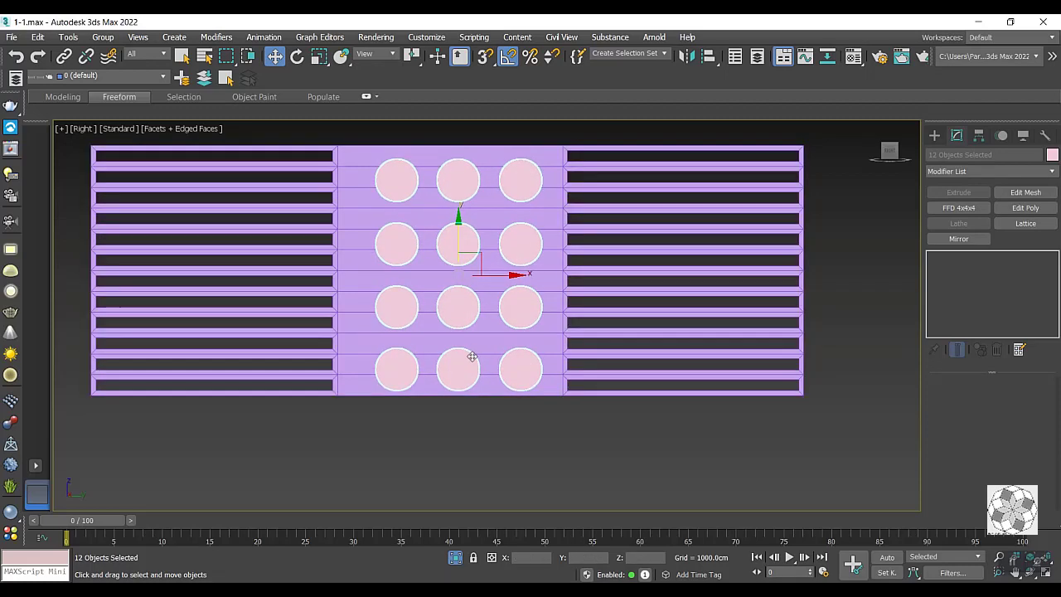
# Clear the selection, orbit and zoom in on the panel, and select it.
pyautogui.click(501, 414)
pyautogui.scroll(-3, 497, 407)
pyautogui.keyDown('alt'); pyautogui.moveTo(472, 382); pyautogui.dragTo(409, 332, button='middle'); pyautogui.keyUp('alt')
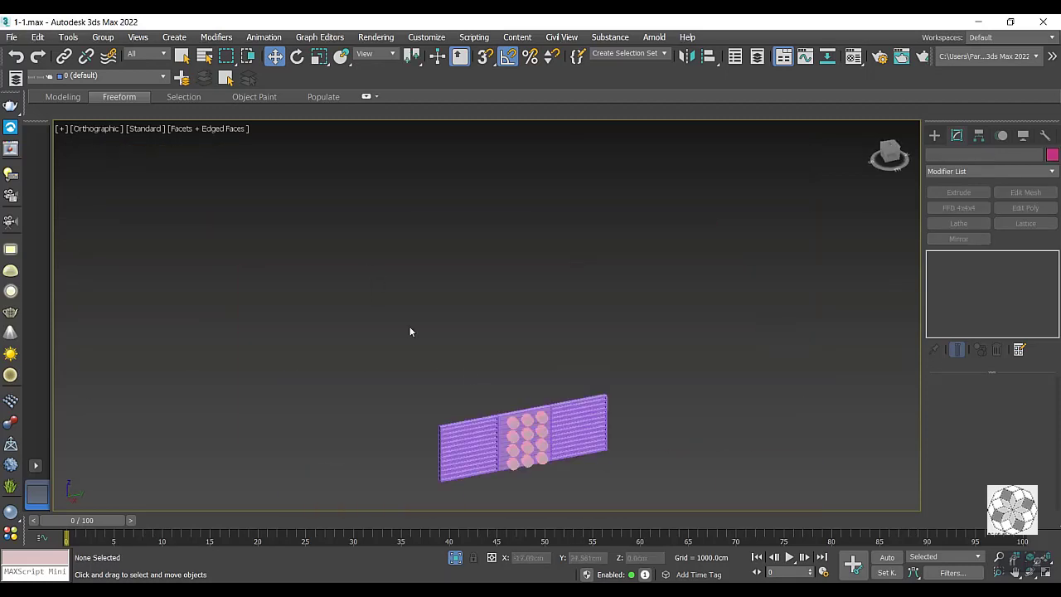
pyautogui.moveTo(498, 407); pyautogui.dragTo(437, 315, button='middle')
pyautogui.scroll(2, 477, 336)
pyautogui.scroll(2, 476, 340)
pyautogui.scroll(2, 465, 328)
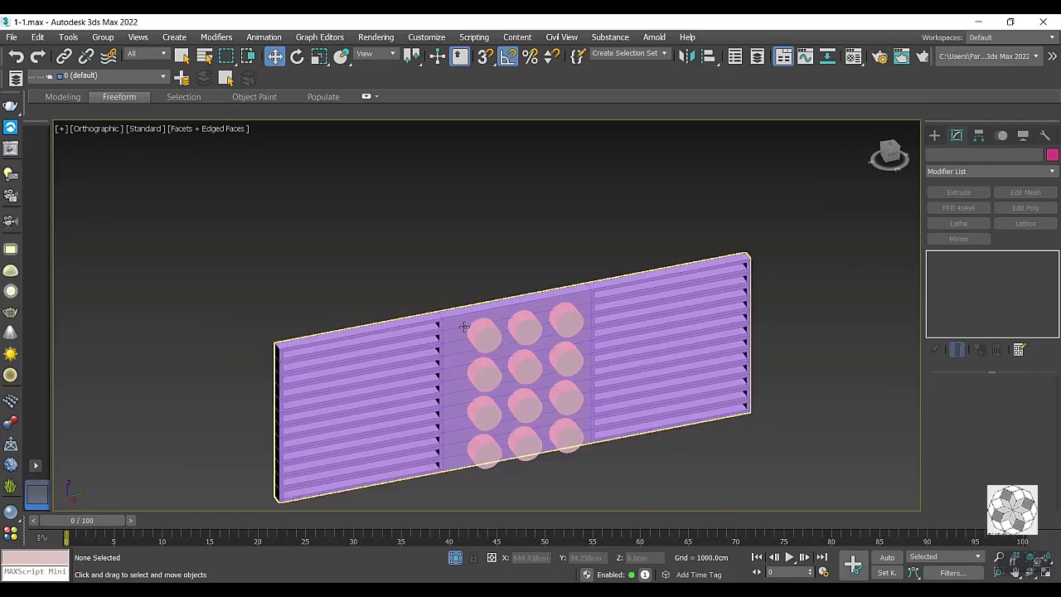
pyautogui.click(465, 326)
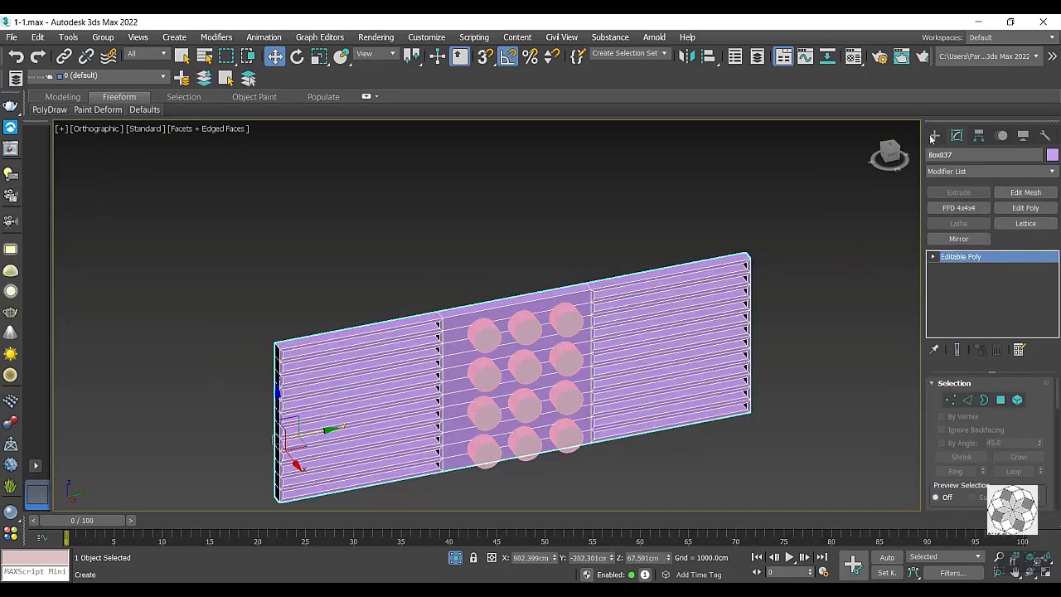
# Start a Compound Objects > Connect and begin picking operands.
pyautogui.click(935, 135)
pyautogui.click(995, 174)
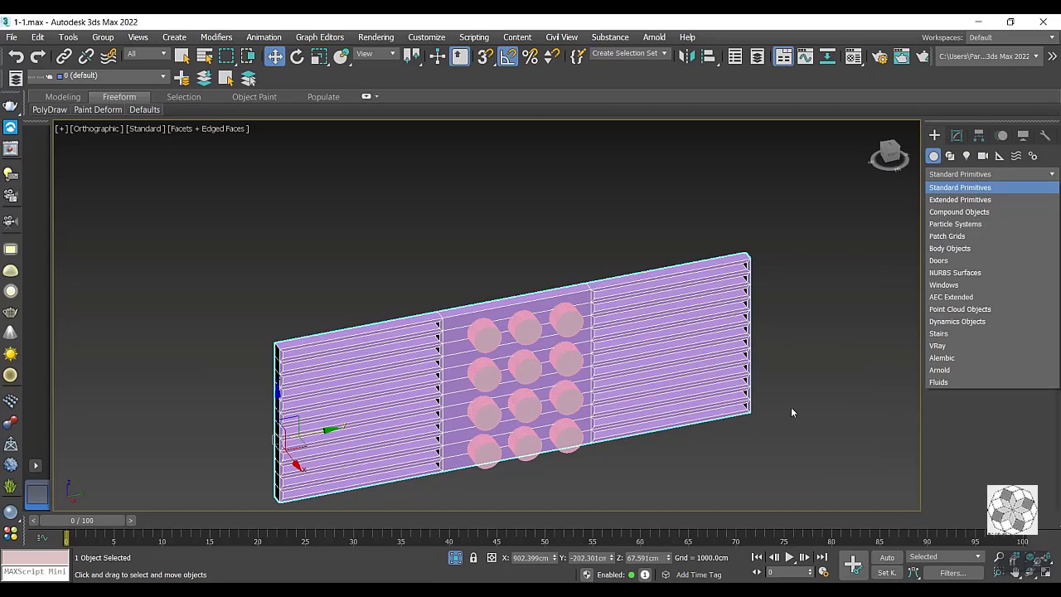
pyautogui.click(573, 316)
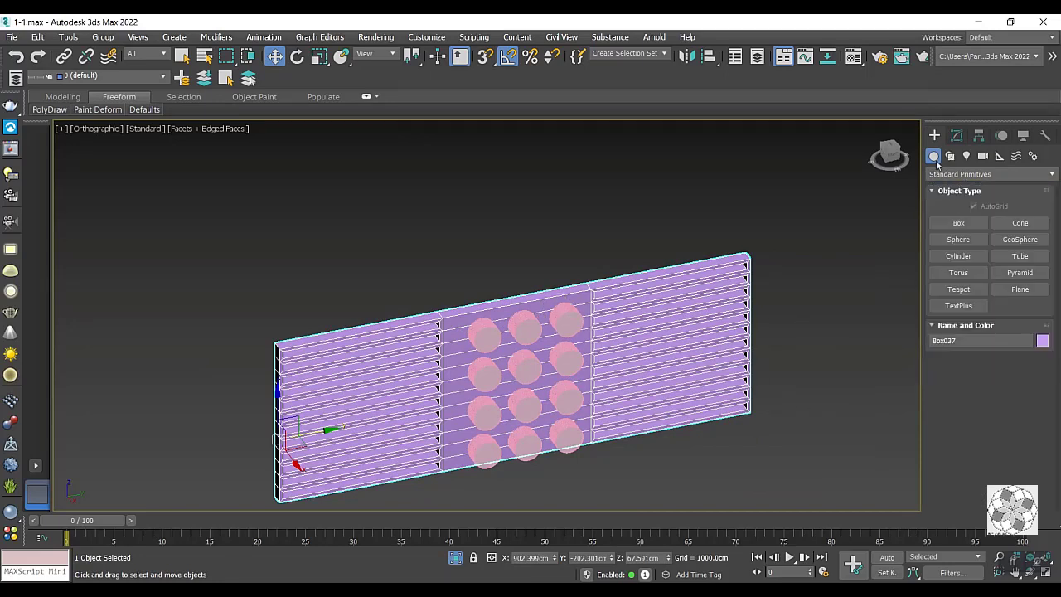
pyautogui.click(987, 174)
pyautogui.click(953, 214)
pyautogui.click(1020, 239)
pyautogui.scroll(2, 553, 332)
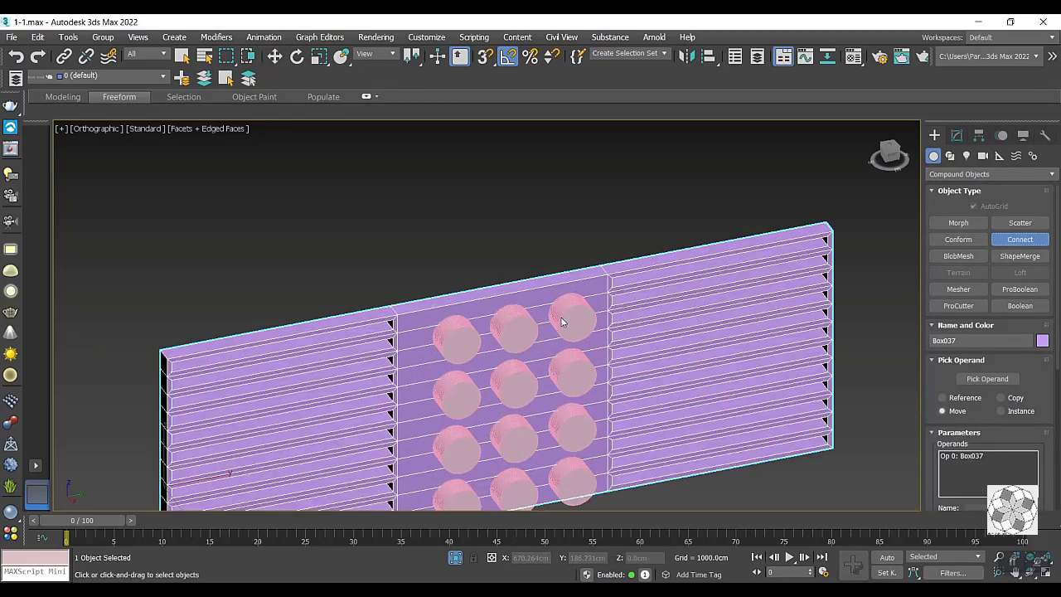
pyautogui.click(969, 379)
# Pick the twelve cylinders row by row as Connect operands.
pyautogui.click(585, 320)
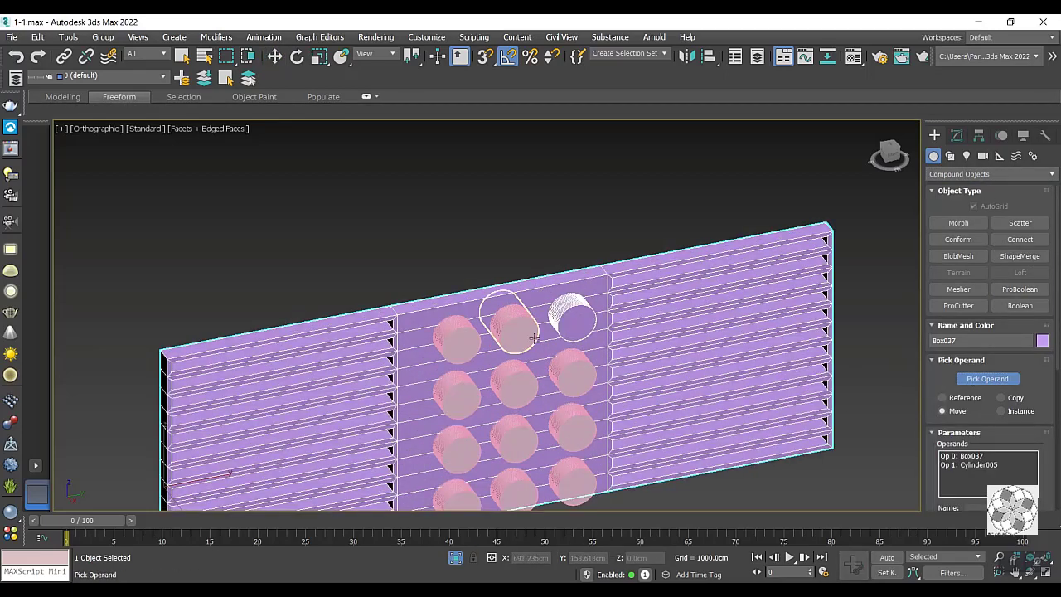
pyautogui.click(527, 331)
pyautogui.click(450, 332)
pyautogui.click(457, 397)
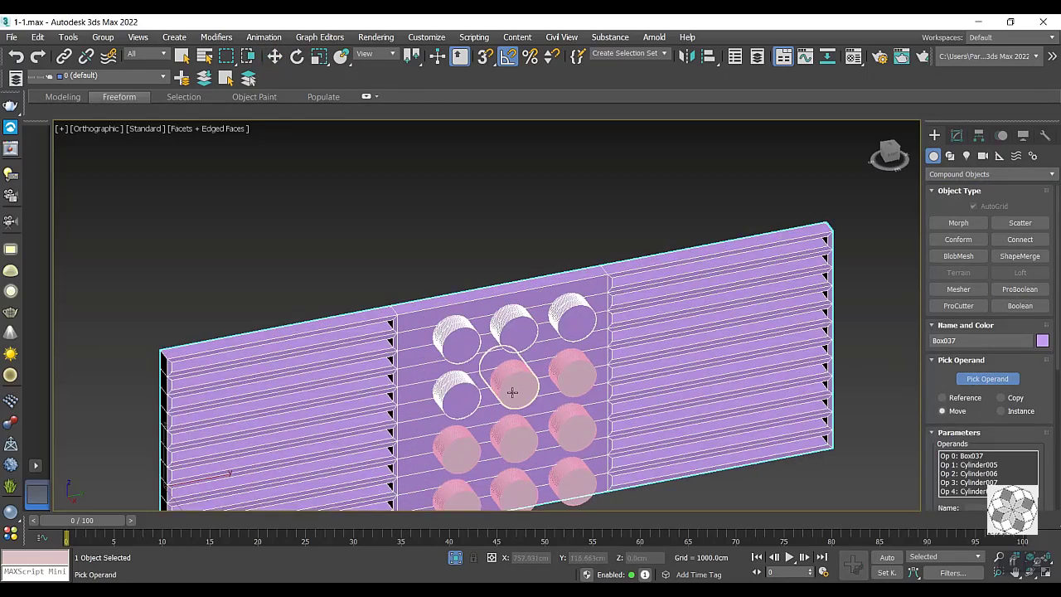
pyautogui.click(512, 387)
pyautogui.click(562, 393)
pyautogui.click(565, 421)
pyautogui.moveTo(565, 423); pyautogui.dragTo(560, 325, button='middle')
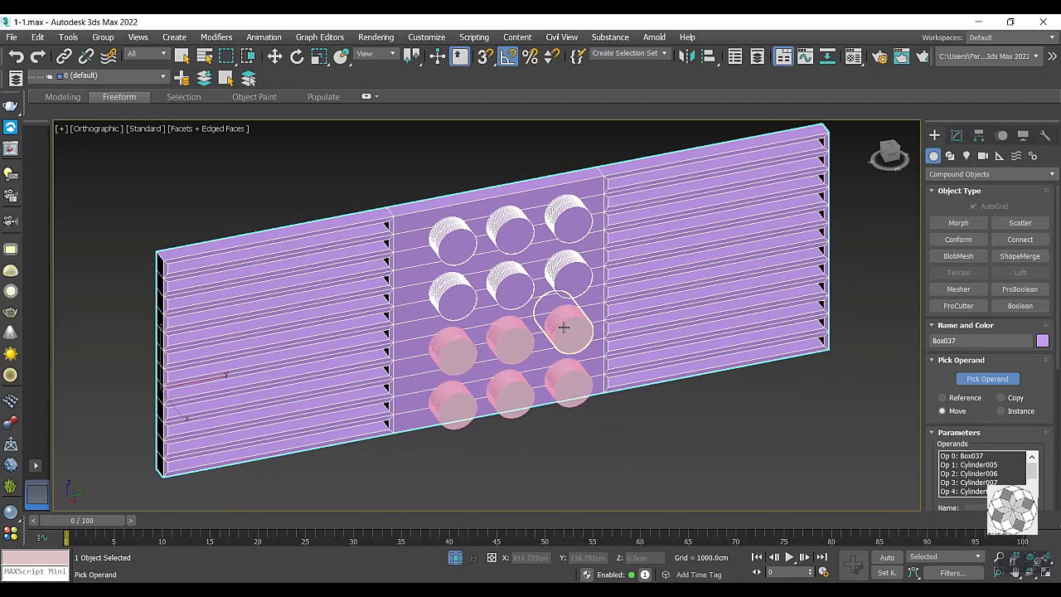
pyautogui.click(521, 340)
pyautogui.click(455, 352)
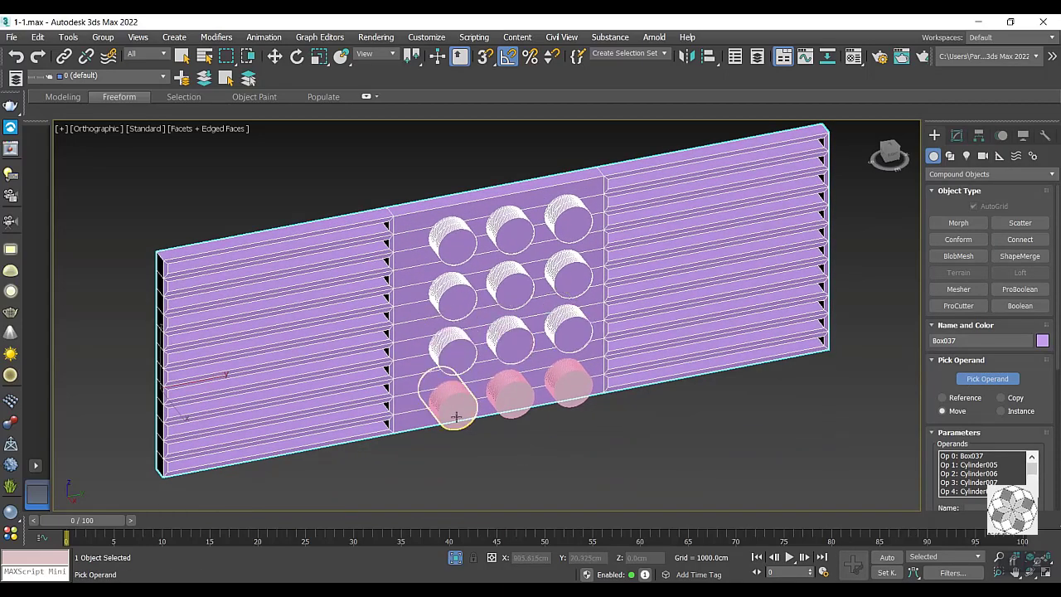
pyautogui.click(455, 410)
pyautogui.click(511, 397)
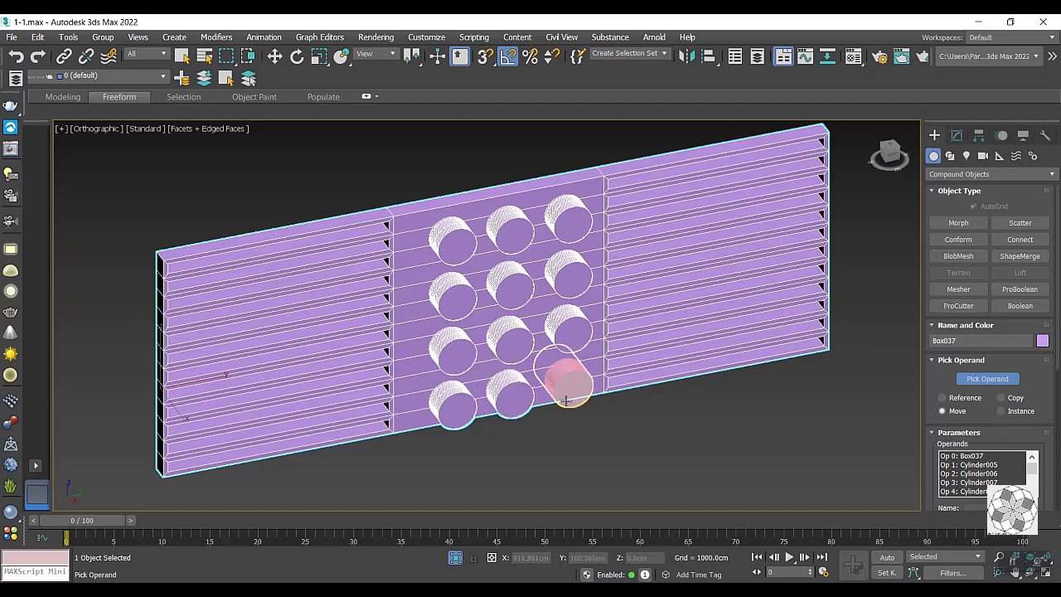
pyautogui.click(567, 396)
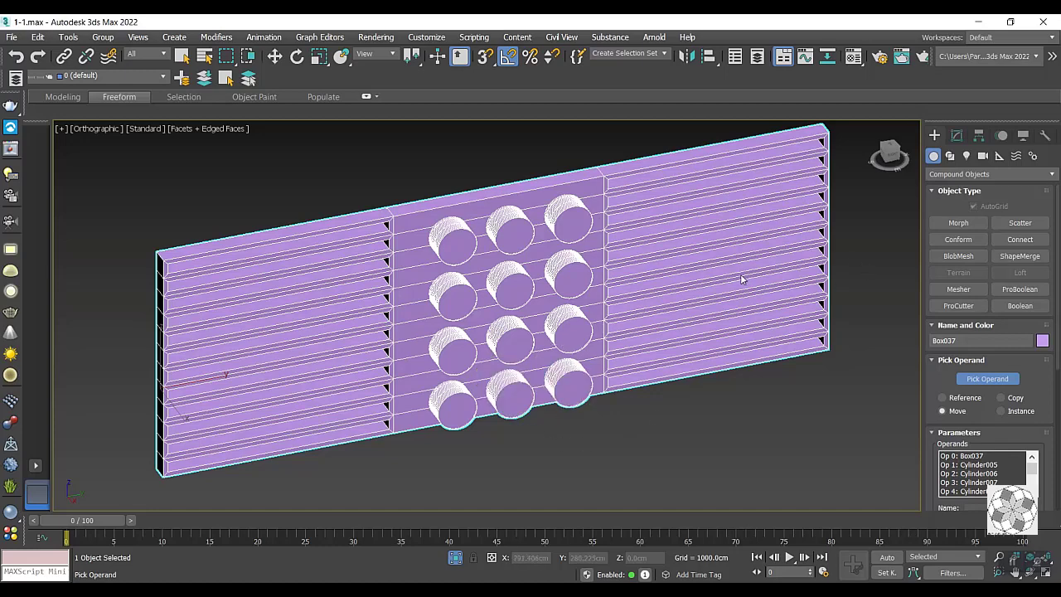
# Undo the picks and restart Connect from the top-right cylinder, Cylinder005.
pyautogui.hotkey('ctrl', 'z')
pyautogui.hotkey('ctrl', 'z')
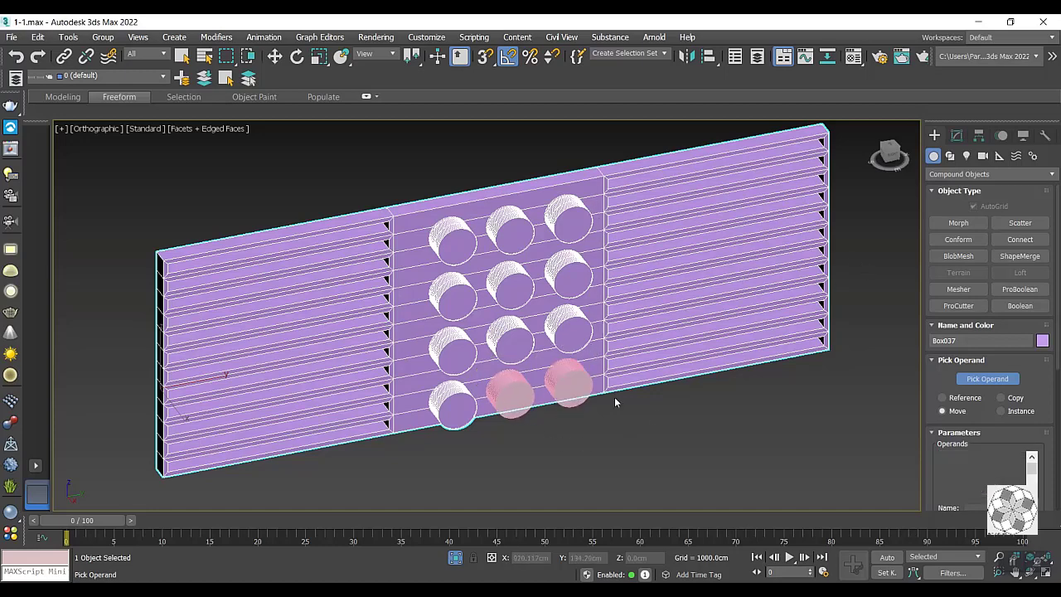
pyautogui.hotkey('ctrl', 'z')
pyautogui.hotkey('ctrl', 'z')
pyautogui.hotkey('ctrl', 'z')
pyautogui.hotkey('ctrl', 'z')
pyautogui.hotkey('ctrl', 'z')
pyautogui.hotkey('ctrl', 'z')
pyautogui.hotkey('ctrl', 'z')
pyautogui.hotkey('ctrl', 'z')
pyautogui.hotkey('ctrl', 'z')
pyautogui.hotkey('ctrl', 'z')
pyautogui.hotkey('ctrl', 'z')
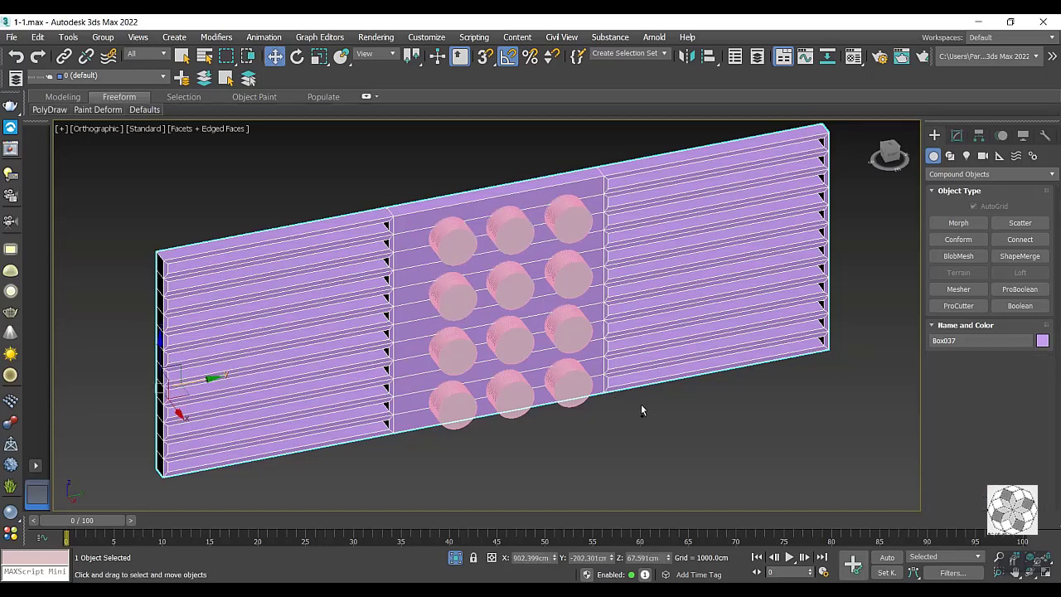
pyautogui.hotkey('ctrl', 'z')
pyautogui.click(574, 221)
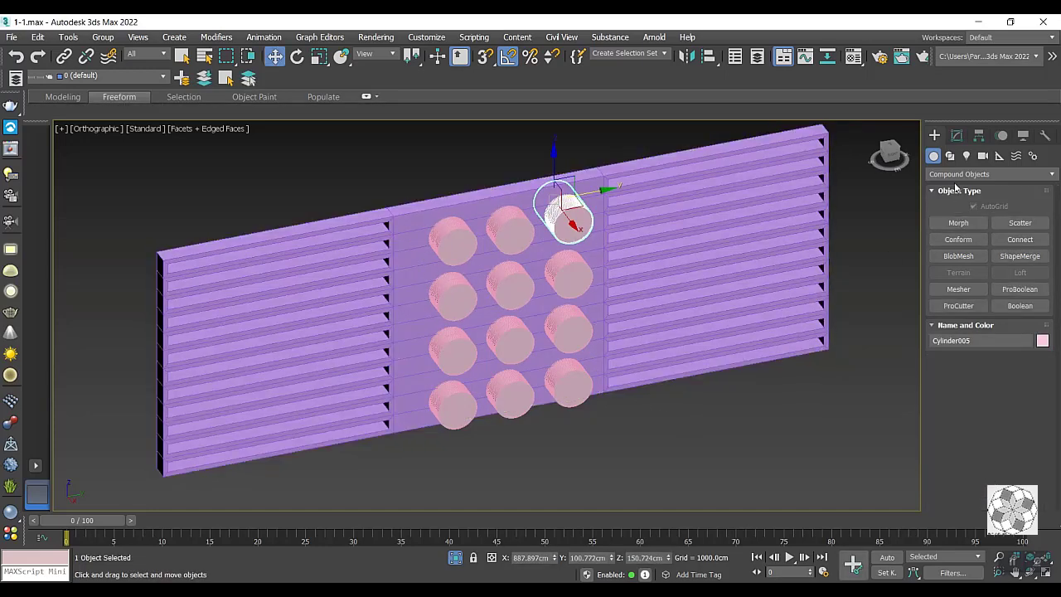
pyautogui.click(1019, 240)
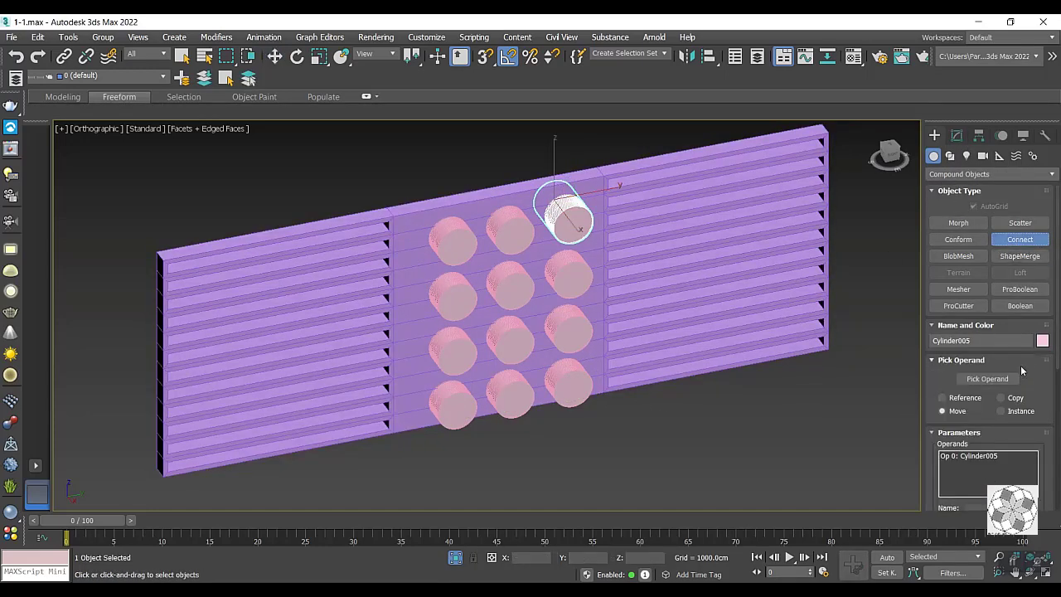
pyautogui.click(987, 379)
# Pick the remaining eleven cylinders row by row to join them.
pyautogui.click(514, 237)
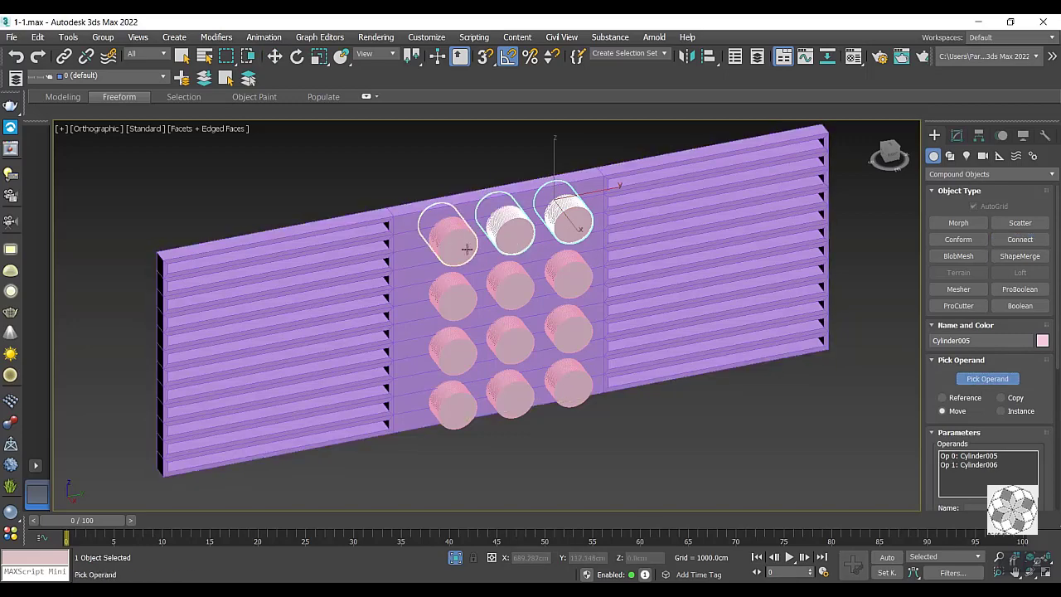
pyautogui.click(452, 241)
pyautogui.click(467, 300)
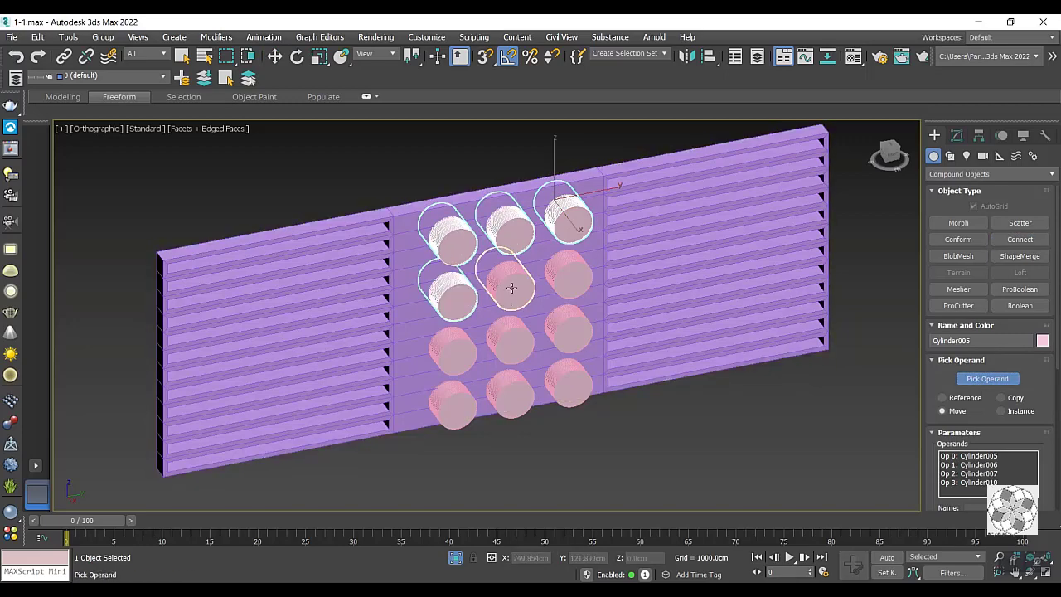
pyautogui.click(511, 290)
pyautogui.click(572, 282)
pyautogui.click(574, 280)
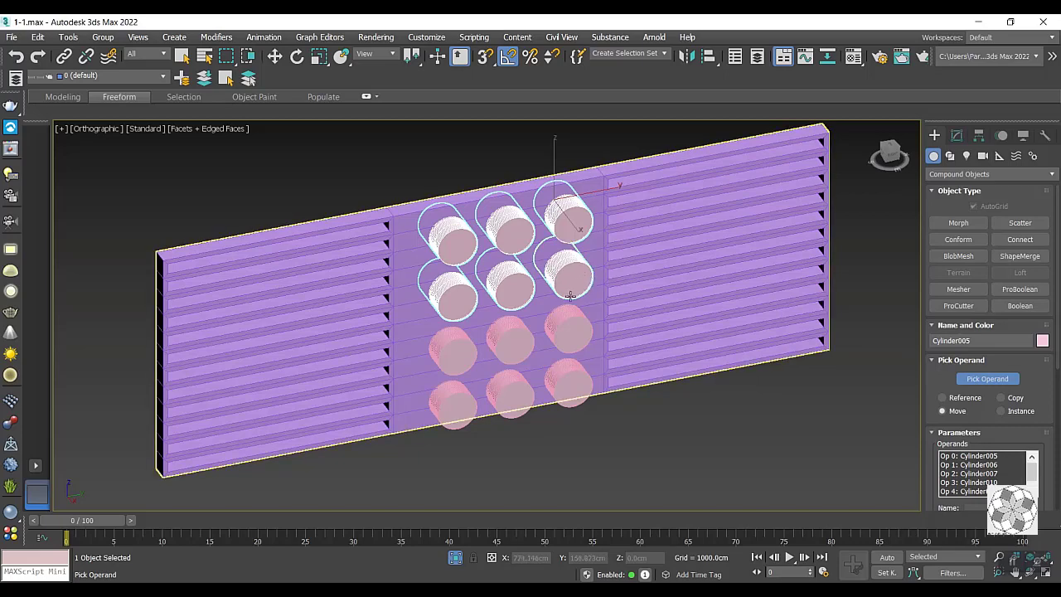
pyautogui.click(569, 329)
pyautogui.click(525, 344)
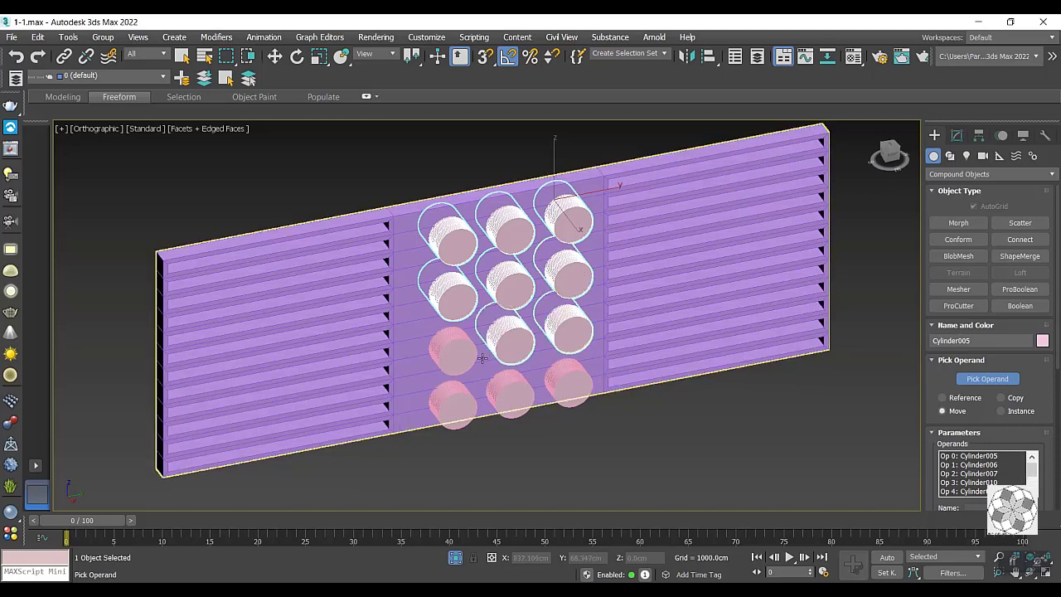
pyautogui.click(457, 348)
pyautogui.click(468, 403)
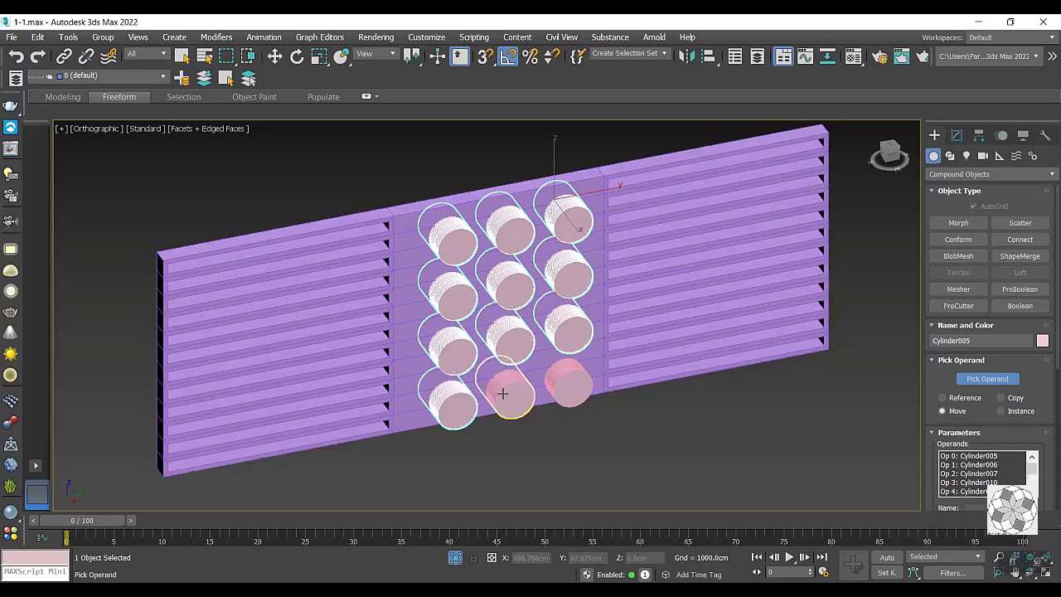
pyautogui.click(506, 390)
pyautogui.click(563, 381)
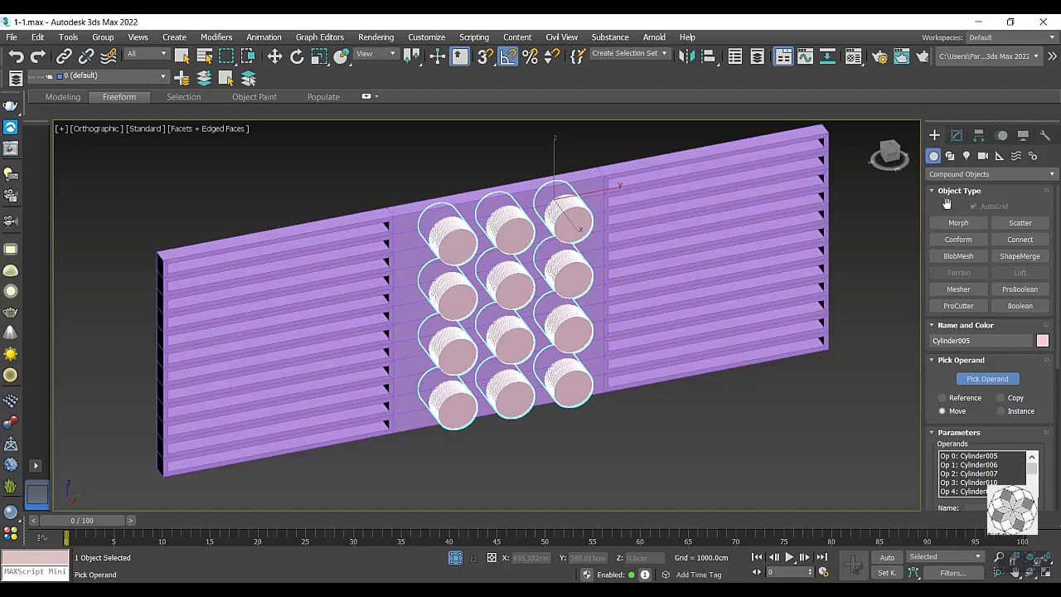
# Finish the Connect object and select the ribbed wall panel.
pyautogui.click(955, 140)
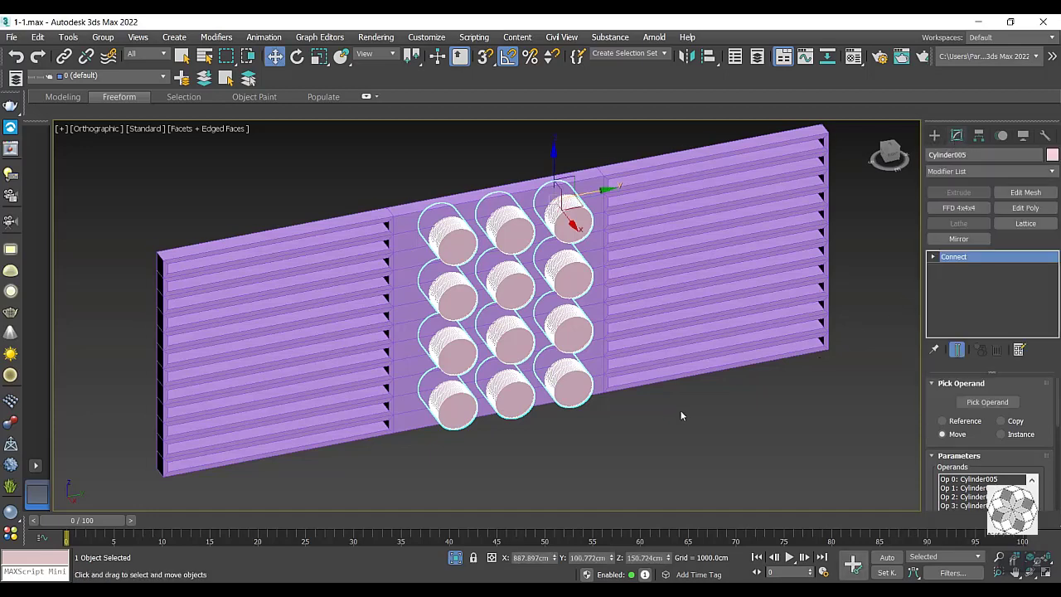
pyautogui.click(681, 411)
pyautogui.click(604, 250)
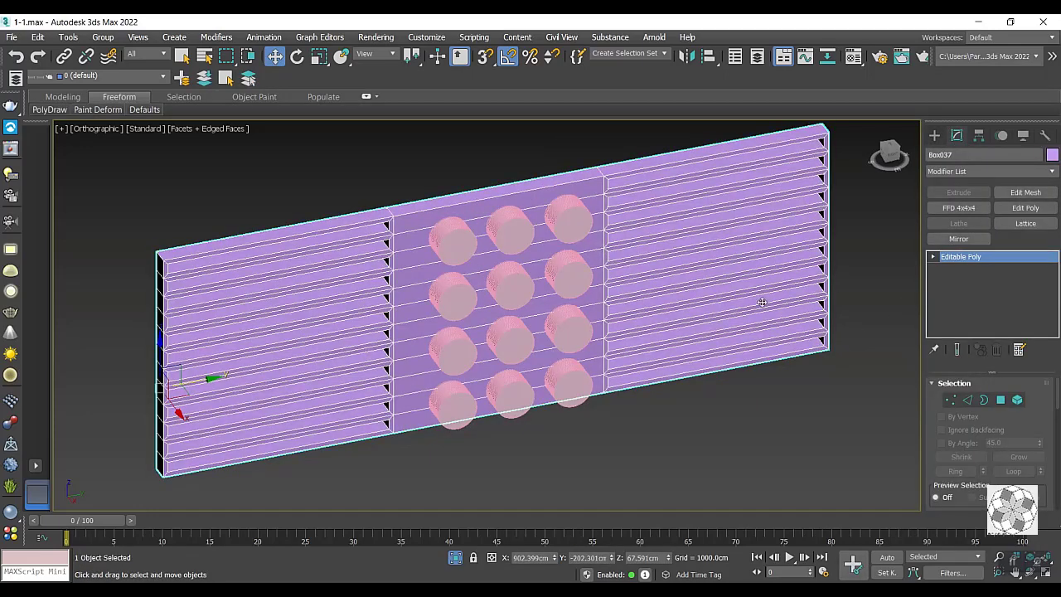
# Boolean-subtract the connected cylinders from the wall panel to cut twelve holes.
pyautogui.click(936, 135)
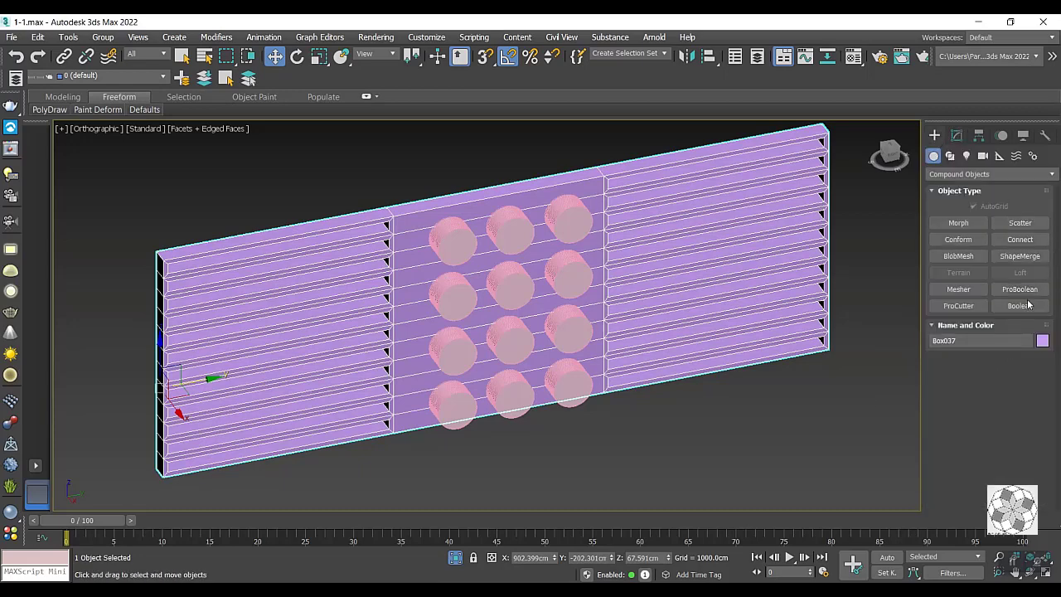
pyautogui.click(1019, 305)
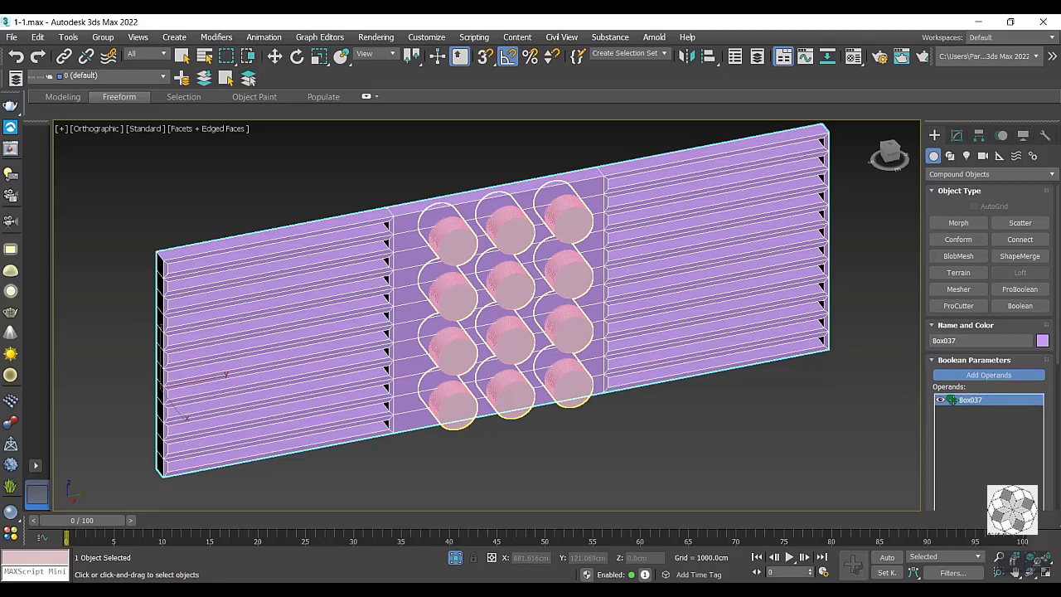
pyautogui.click(506, 299)
pyautogui.moveTo(933, 397); pyautogui.dragTo(948, 145)
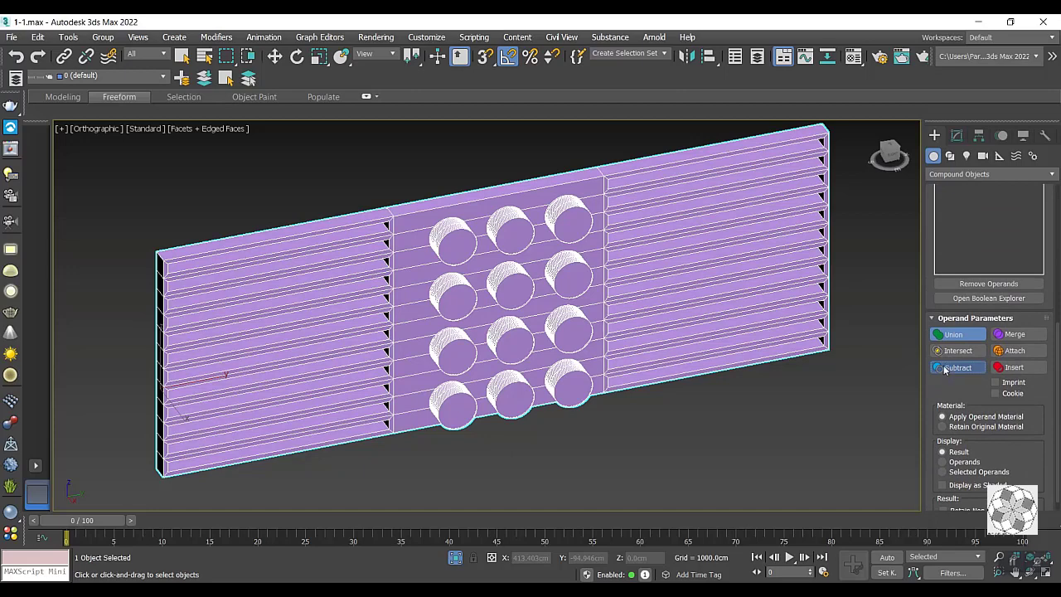
pyautogui.click(945, 369)
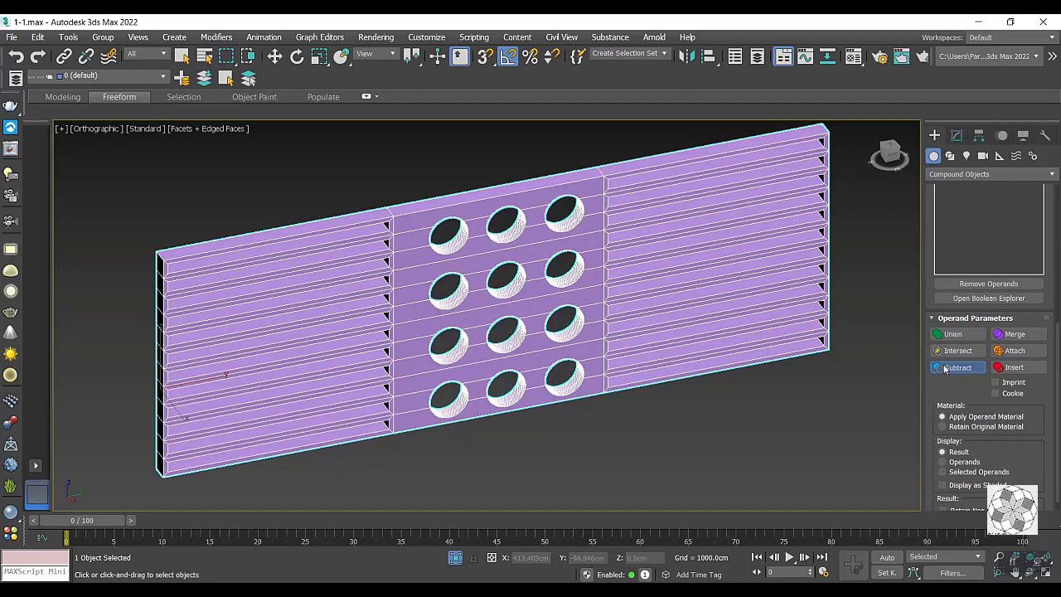
pyautogui.scroll(-5, 612, 282)
pyautogui.scroll(4, 612, 282)
# Convert the purple panel to an Editable Mesh and deselect it.
pyautogui.press('w')
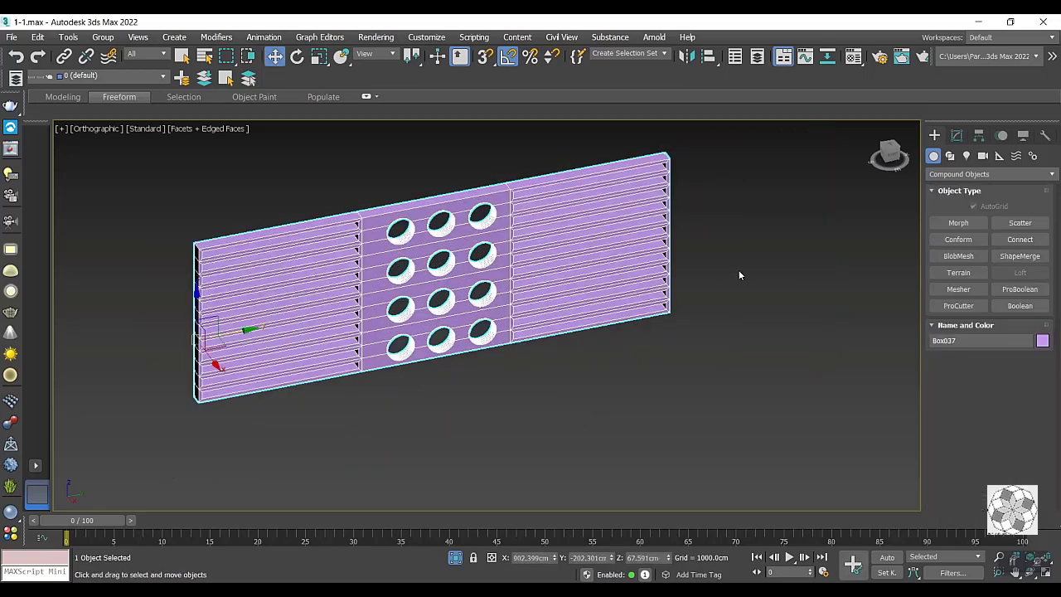
pyautogui.rightClick(578, 223)
pyautogui.moveTo(630, 367)
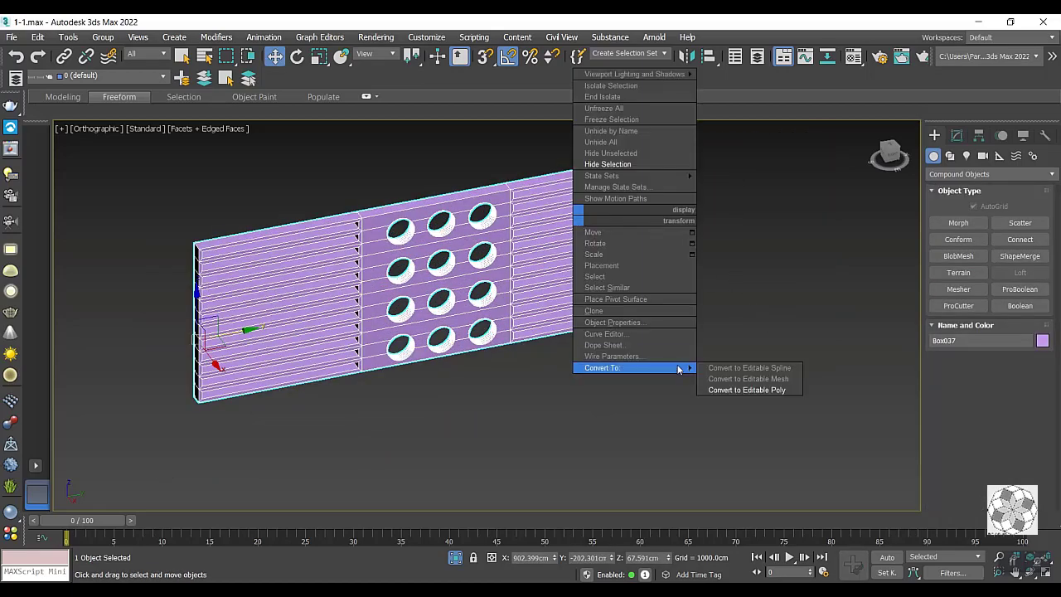
pyautogui.click(748, 390)
pyautogui.click(626, 335)
# Unhide all objects to bring the rest of the house back.
pyautogui.scroll(-2, 626, 335)
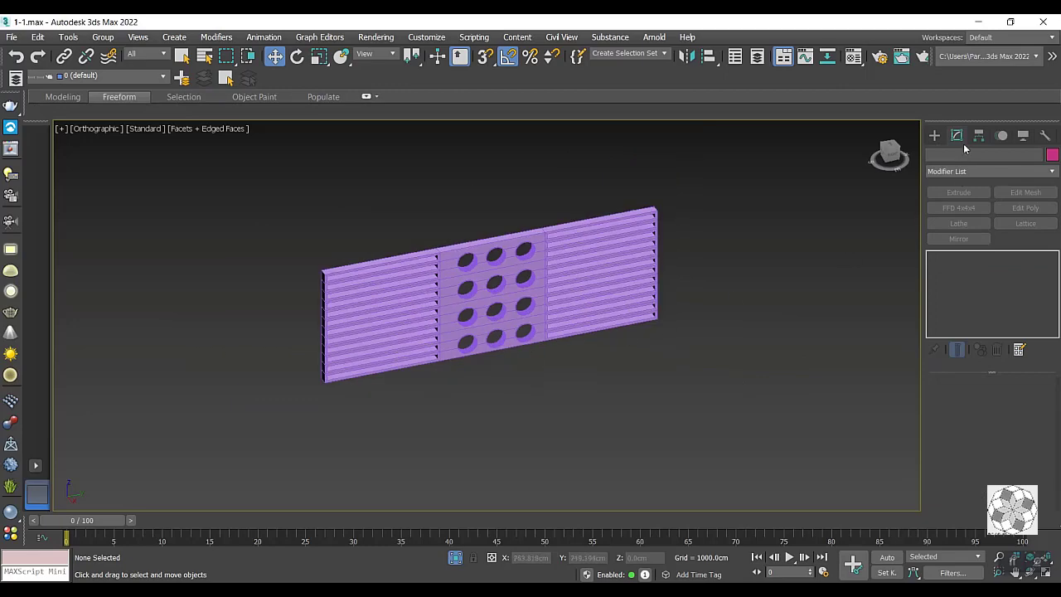
pyautogui.click(935, 135)
pyautogui.rightClick(728, 246)
pyautogui.click(759, 209)
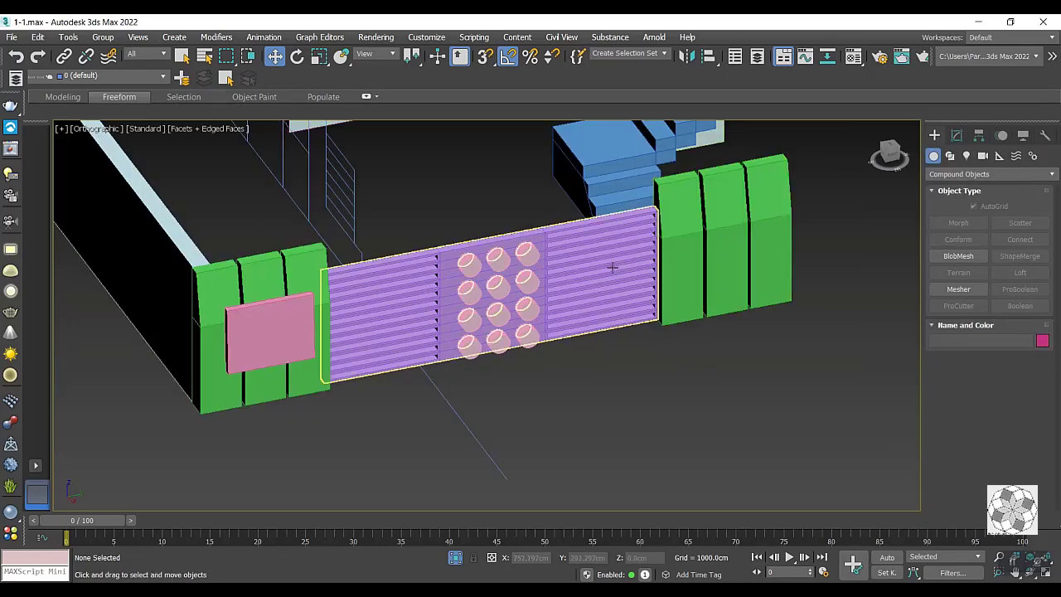
pyautogui.scroll(-3, 613, 267)
pyautogui.scroll(2, 588, 262)
pyautogui.scroll(5, 594, 278)
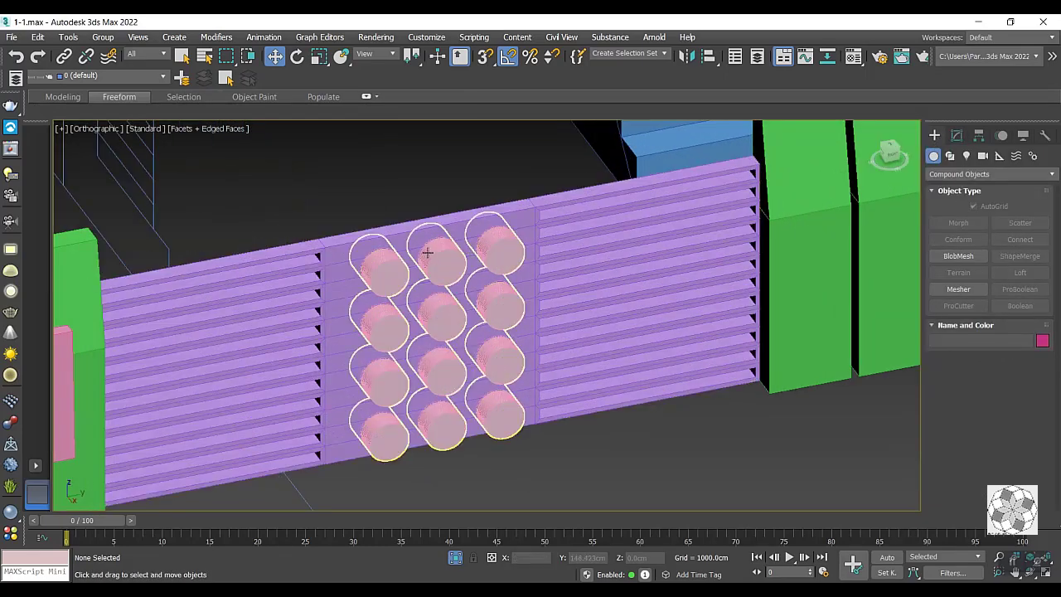
pyautogui.scroll(-2, 427, 252)
pyautogui.scroll(-2, 427, 252)
pyautogui.scroll(-2, 427, 252)
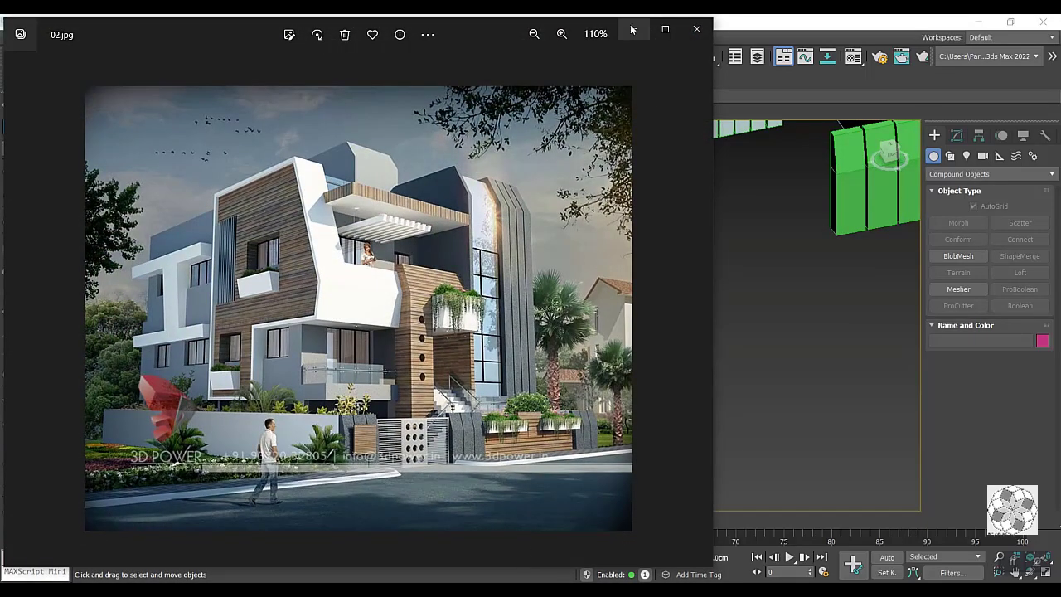
pyautogui.click(635, 31)
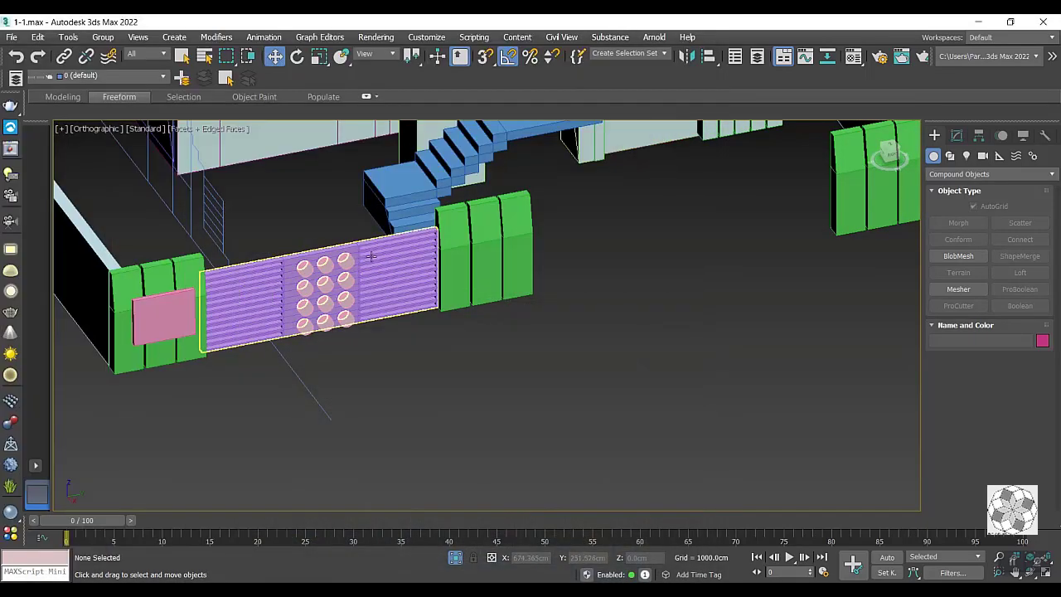
pyautogui.scroll(5, 346, 286)
# Delete the pink cutter cylinders and check the 02.jpg house reference.
pyautogui.click(348, 293)
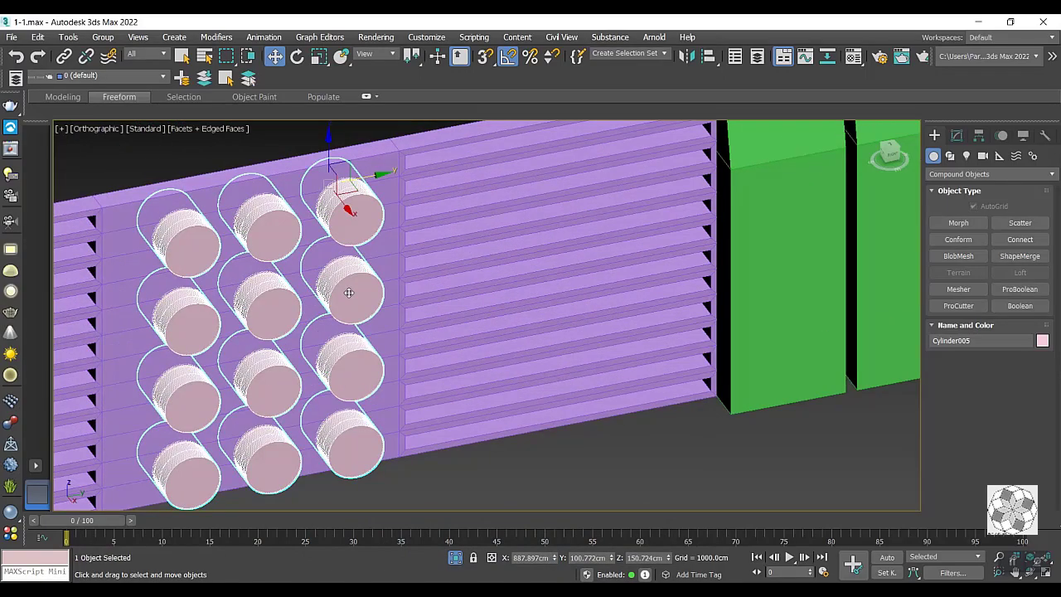
pyautogui.press('Delete')
pyautogui.scroll(-5, 330, 270)
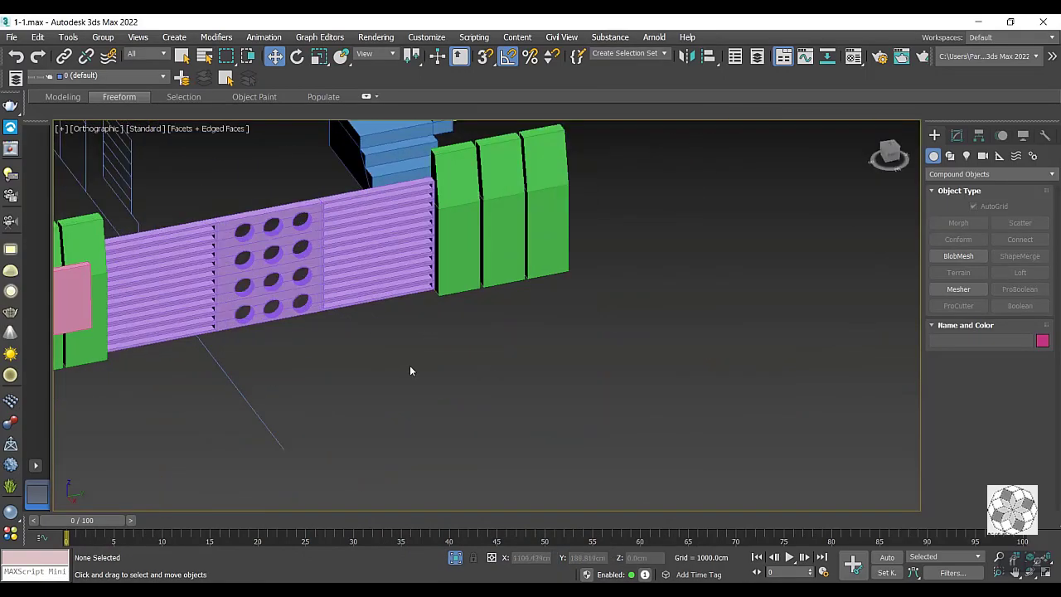
pyautogui.hotkey('alt', 'Tab')
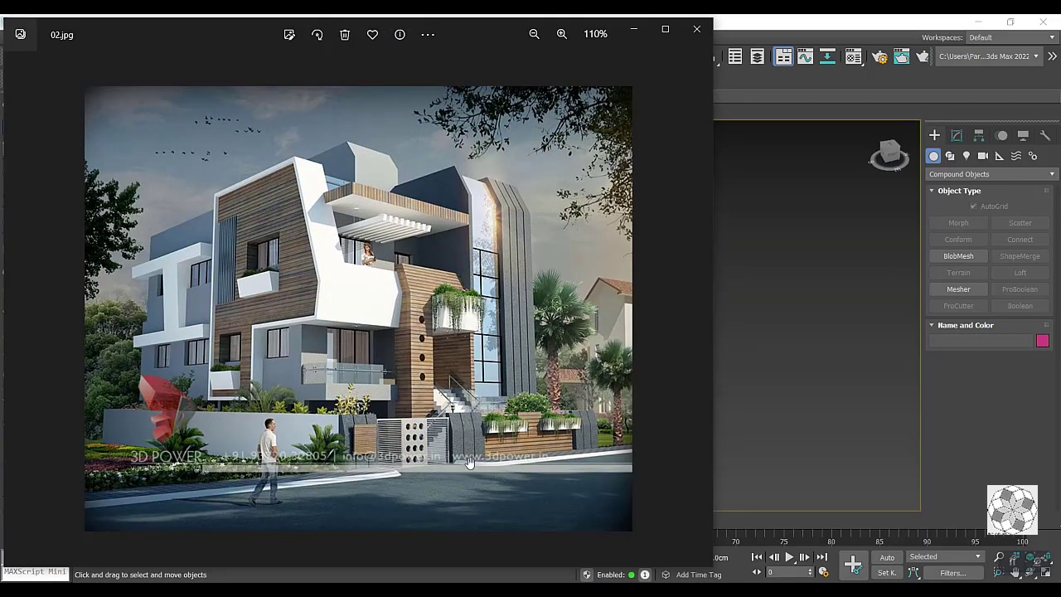
pyautogui.click(634, 29)
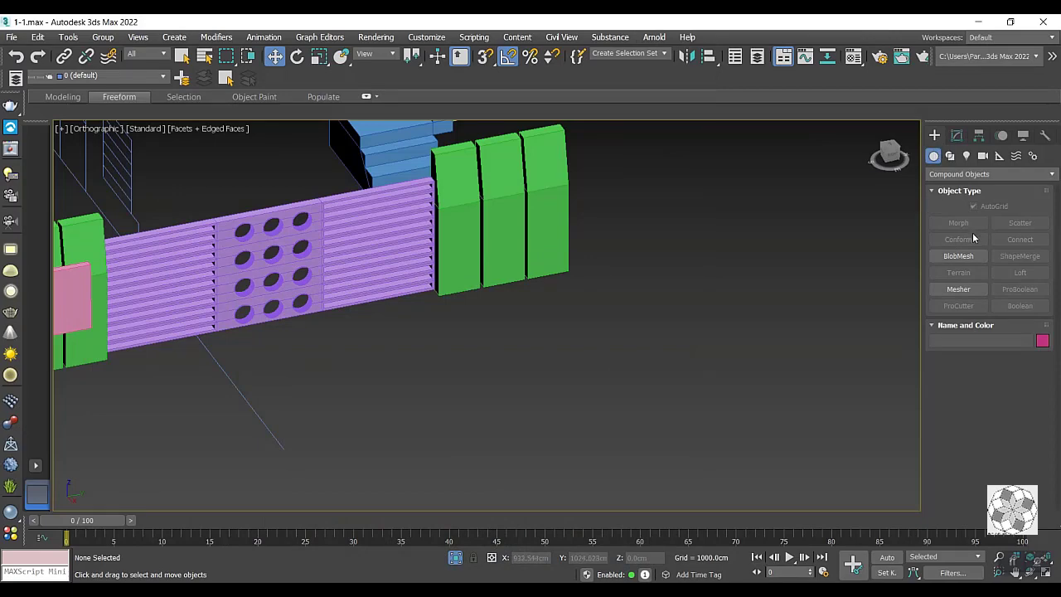
pyautogui.click(954, 174)
# Draw Box038 (142.571 × 19.879 × 654.656 cm) between the green pillar groups.
pyautogui.click(955, 186)
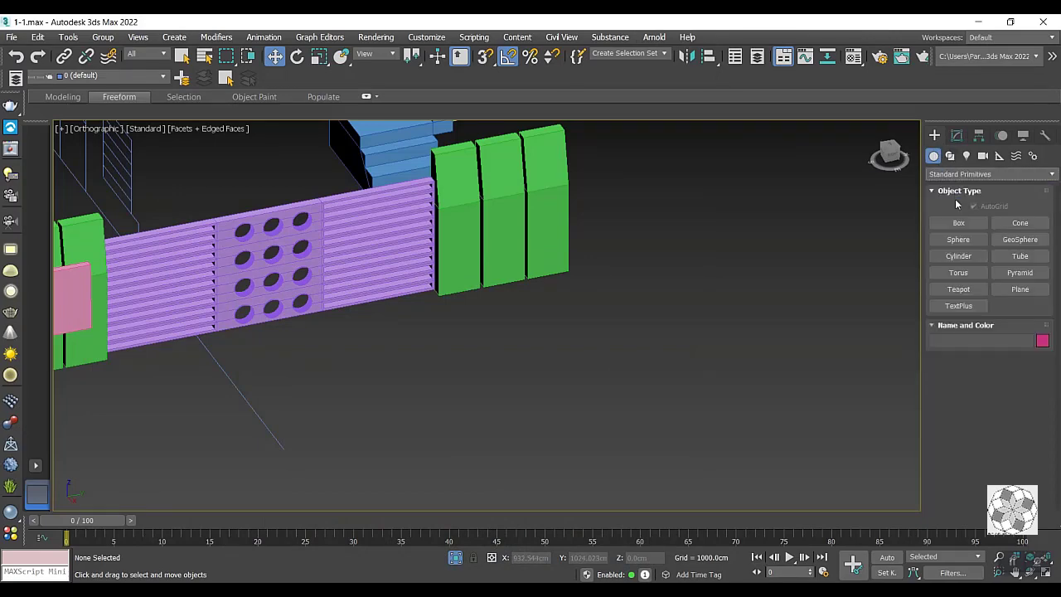
pyautogui.click(955, 226)
pyautogui.moveTo(871, 265)
pyautogui.keyDown('alt'); pyautogui.mouseDown(button='middle')
pyautogui.moveTo(395, 386)
pyautogui.moveTo(595, 239)
pyautogui.mouseUp(button='middle'); pyautogui.keyUp('alt')
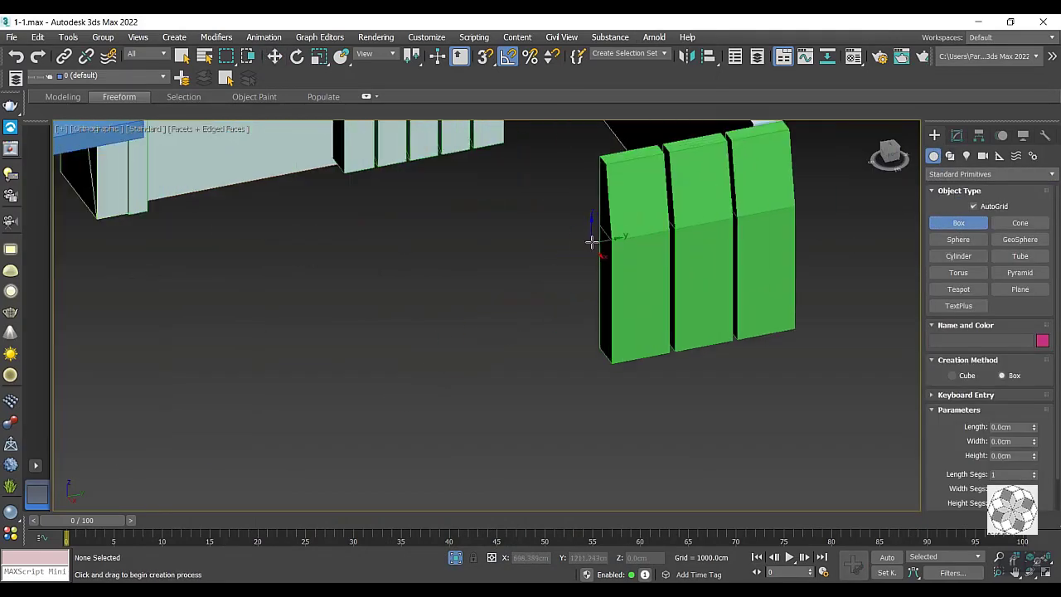
pyautogui.moveTo(603, 237); pyautogui.dragTo(611, 352)
pyautogui.rightClick(611, 352)
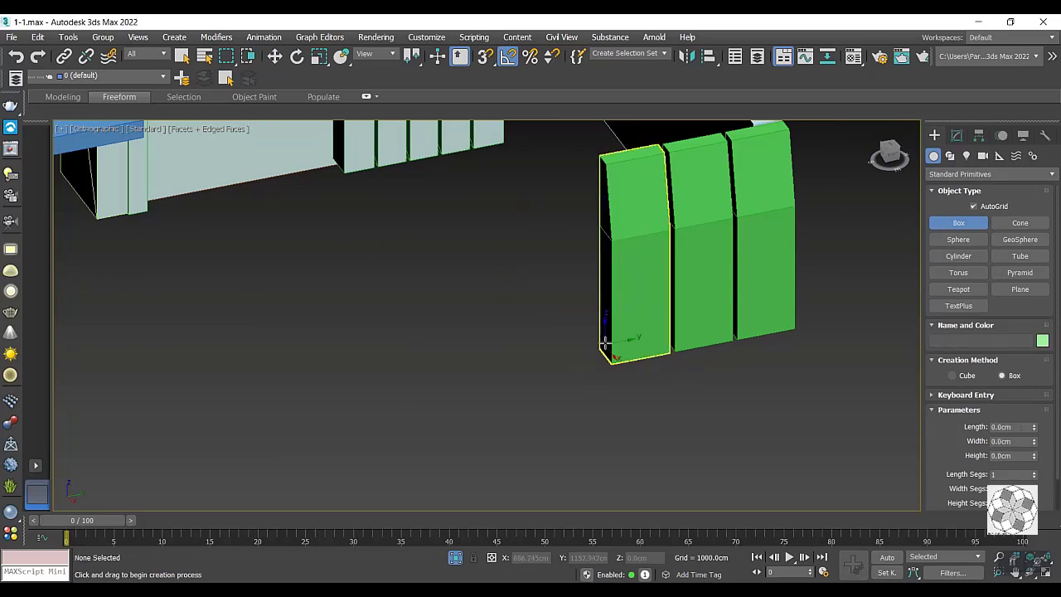
pyautogui.moveTo(611, 315)
pyautogui.keyDown('alt'); pyautogui.mouseDown(button='middle')
pyautogui.moveTo(563, 310)
pyautogui.moveTo(626, 261)
pyautogui.mouseUp(button='middle'); pyautogui.keyUp('alt')
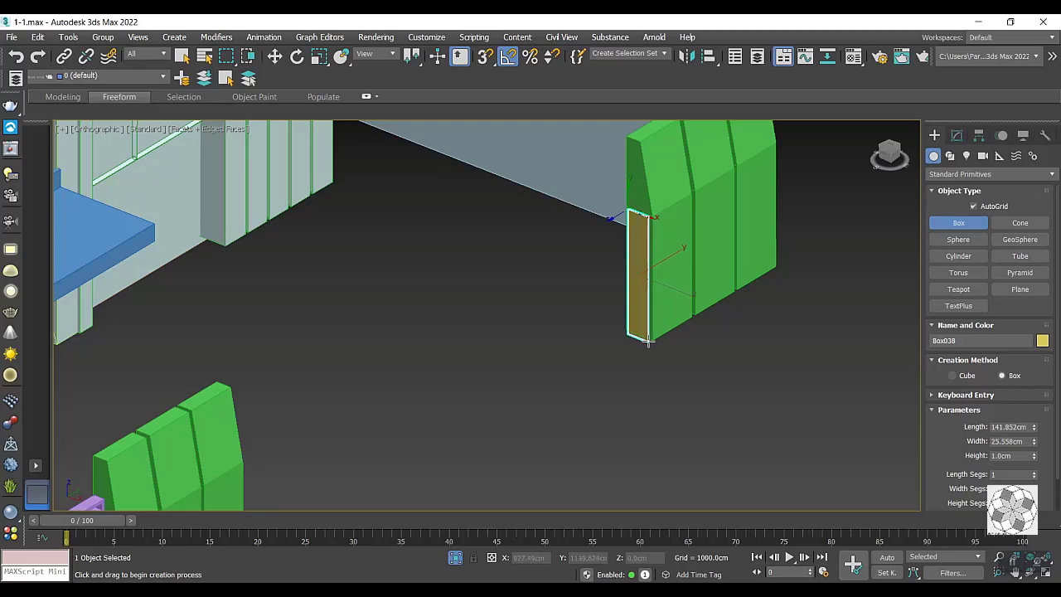
pyautogui.scroll(-4, 500, 318)
pyautogui.scroll(-3, 460, 388)
pyautogui.scroll(4, 460, 387)
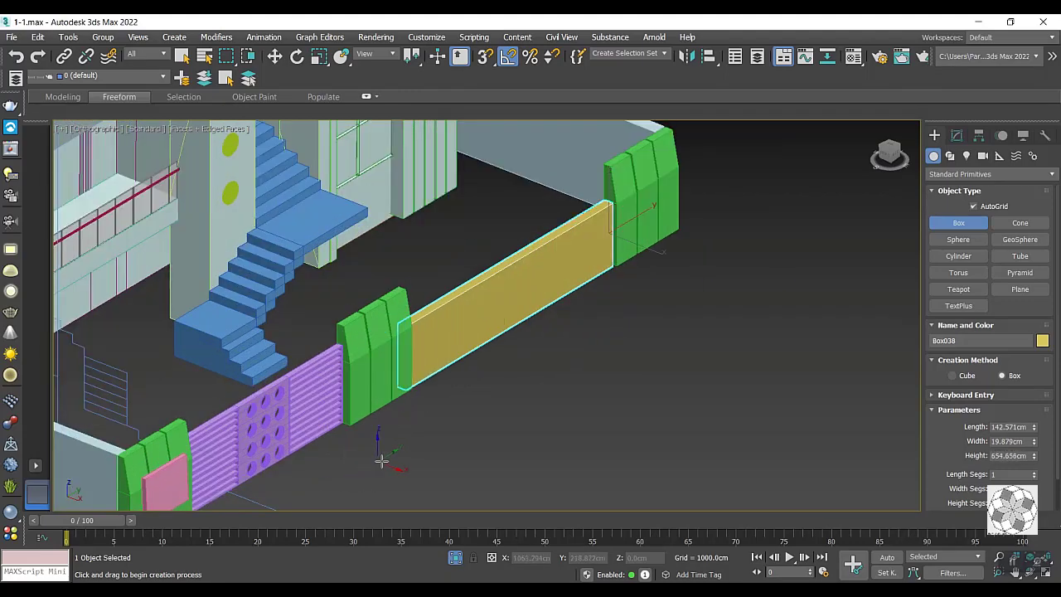
pyautogui.moveTo(382, 461)
pyautogui.keyDown('alt'); pyautogui.mouseDown(button='middle')
pyautogui.moveTo(379, 422)
pyautogui.moveTo(349, 422)
pyautogui.moveTo(356, 436)
pyautogui.mouseUp(button='middle'); pyautogui.keyUp('alt')
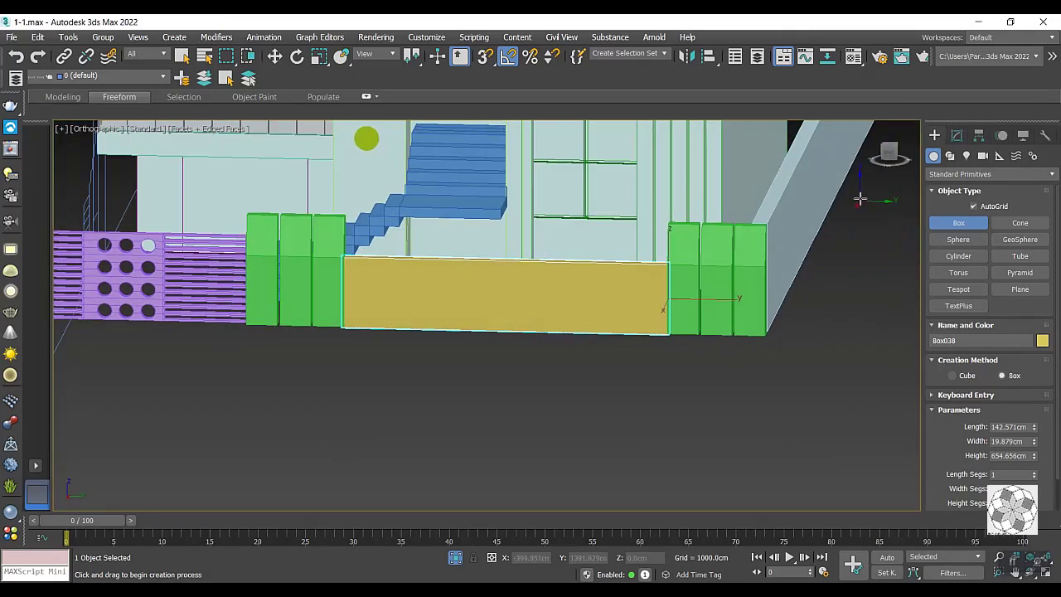
# Slide the yellow box flush against the green pillars in the side view.
pyautogui.click(888, 154)
pyautogui.press('w')
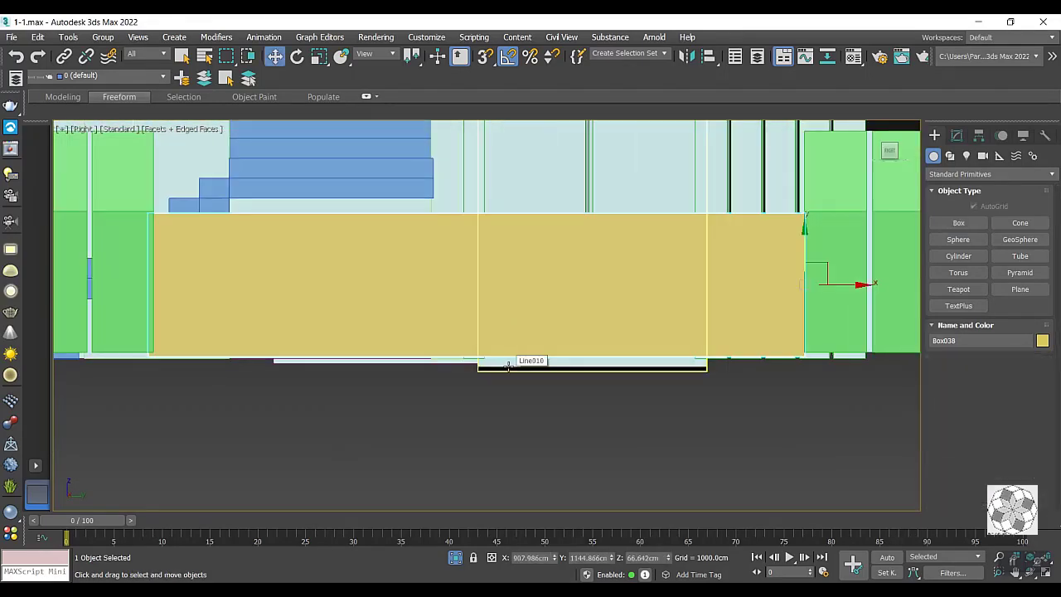
pyautogui.scroll(-1, 635, 354)
pyautogui.scroll(1, 738, 273)
pyautogui.moveTo(751, 267); pyautogui.dragTo(757, 269)
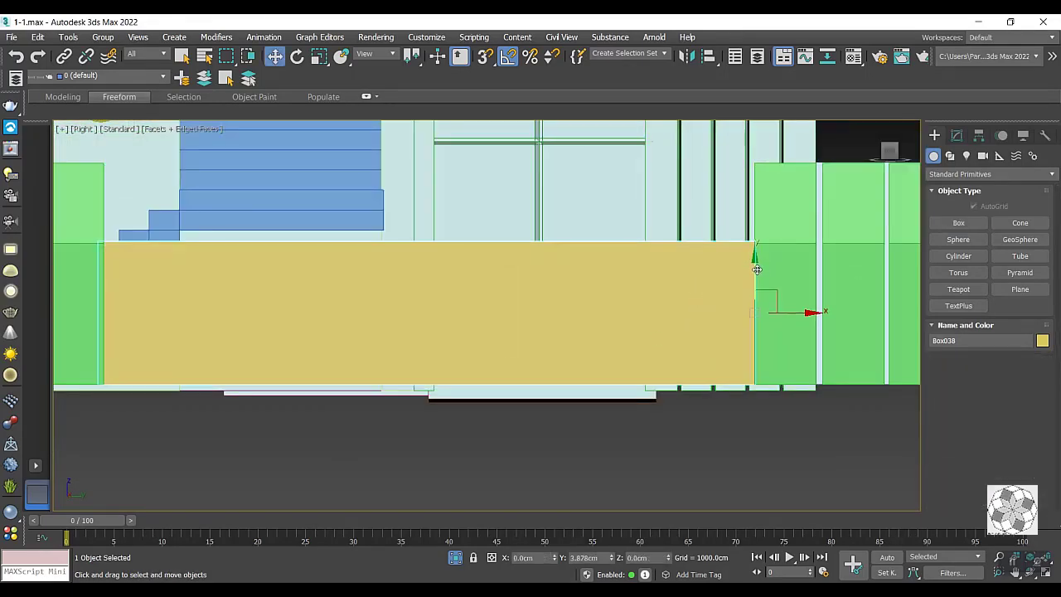
pyautogui.scroll(-2, 757, 270)
pyautogui.click(957, 135)
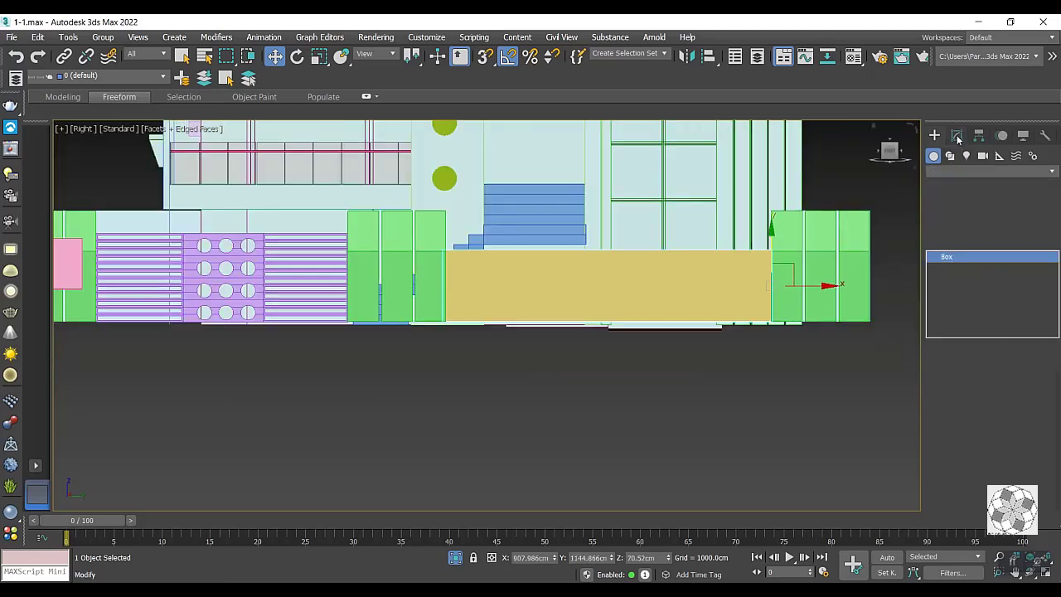
# Convert the yellow box to Editable Poly and raise its top vertices slightly.
pyautogui.rightClick(723, 260)
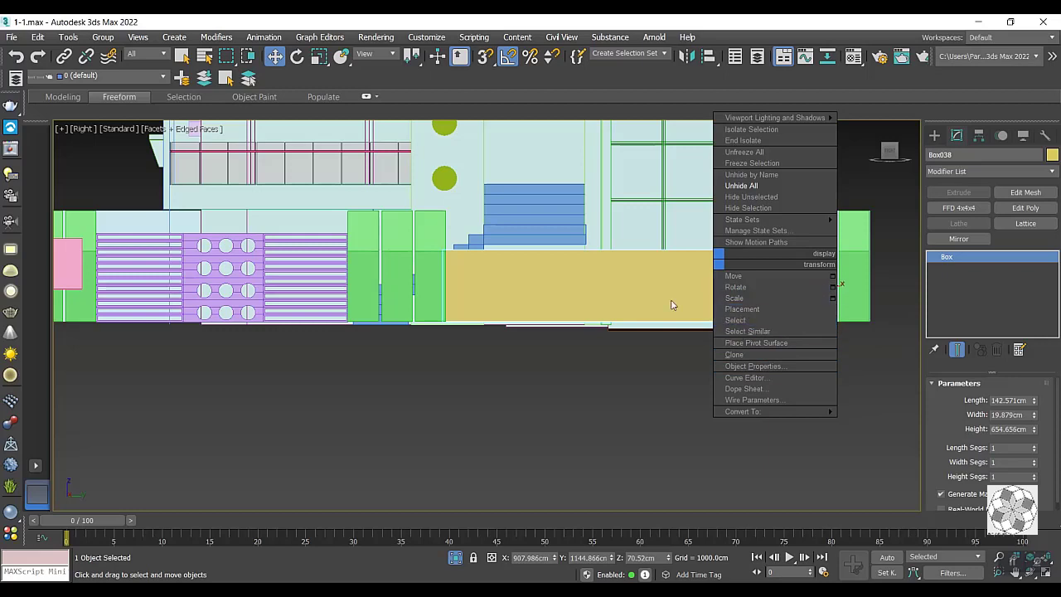
pyautogui.rightClick(626, 282)
pyautogui.rightClick(625, 280)
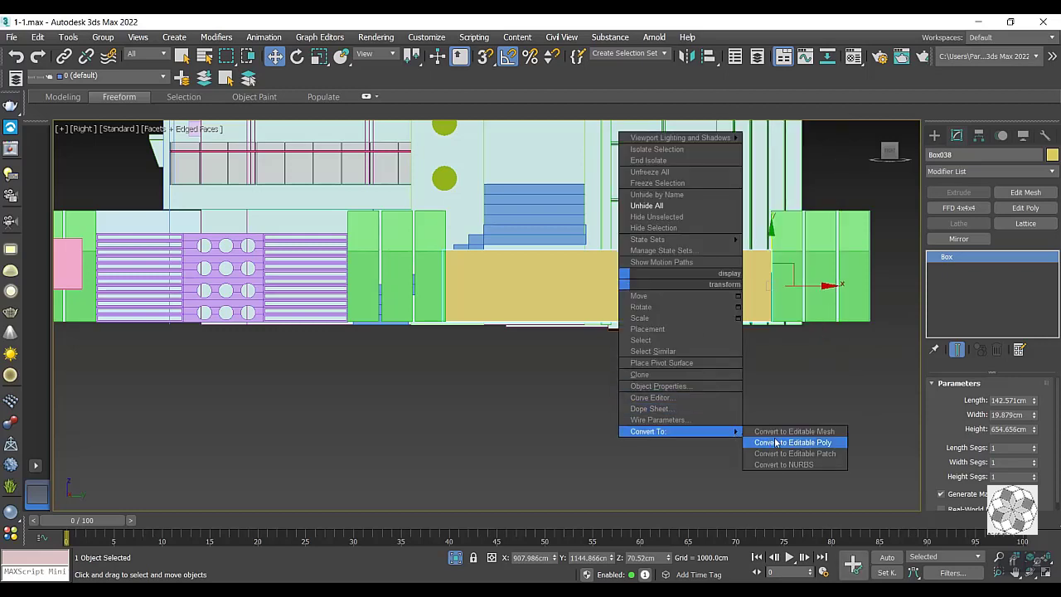
pyautogui.click(794, 442)
pyautogui.click(951, 399)
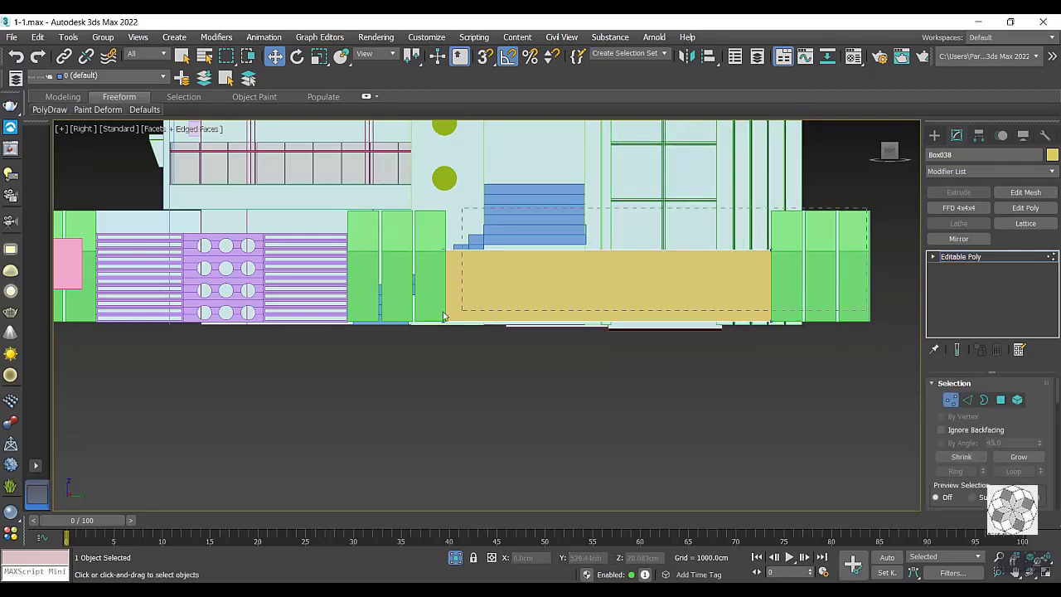
pyautogui.click(608, 248)
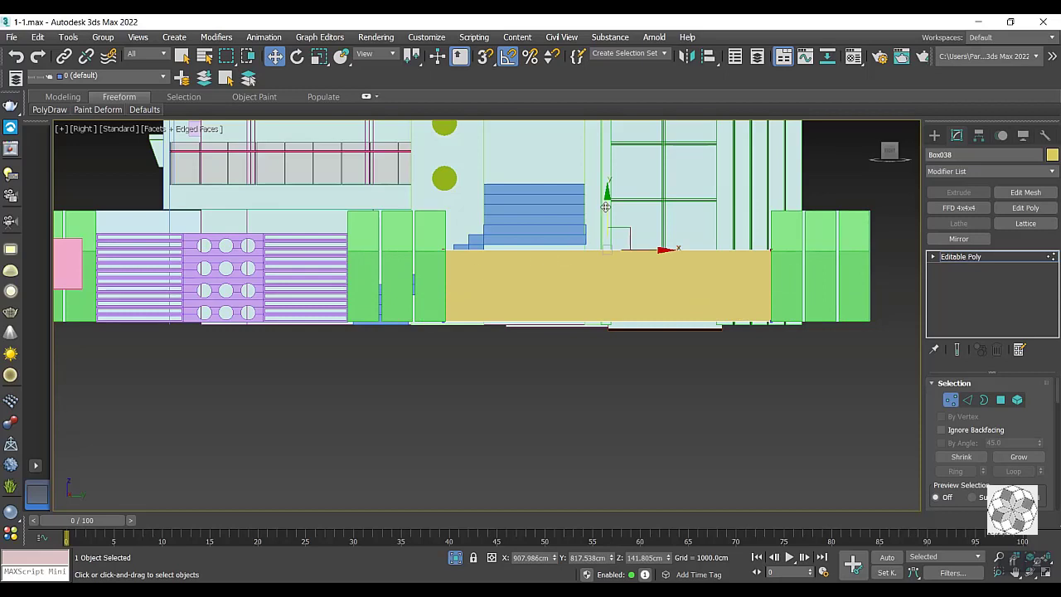
pyautogui.moveTo(606, 207); pyautogui.dragTo(607, 202)
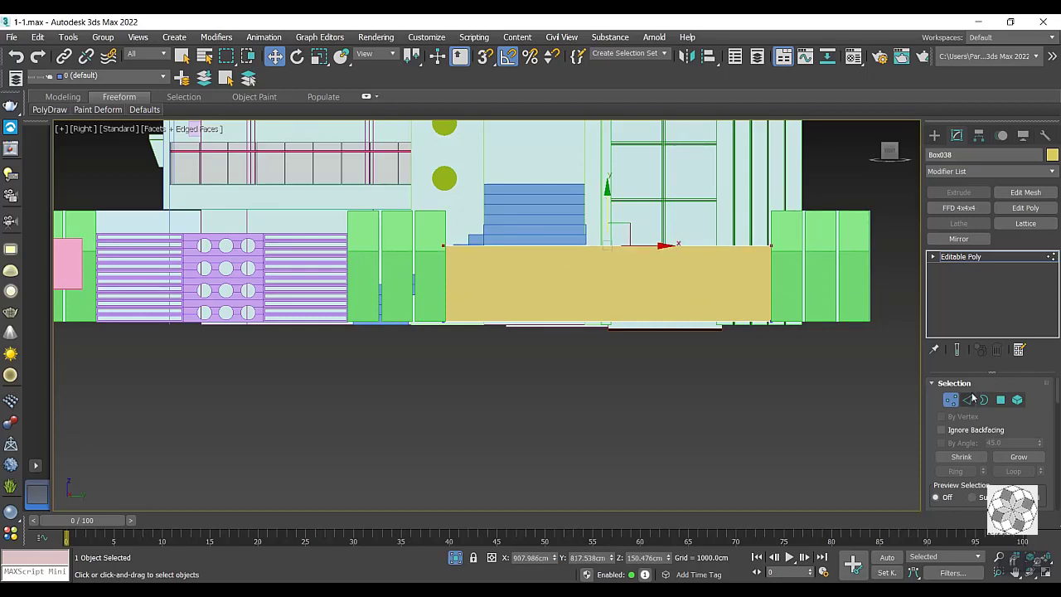
# Select the box's vertical edges and add connecting edges across its face.
pyautogui.click(970, 399)
pyautogui.click(608, 274)
pyautogui.rightClick(557, 271)
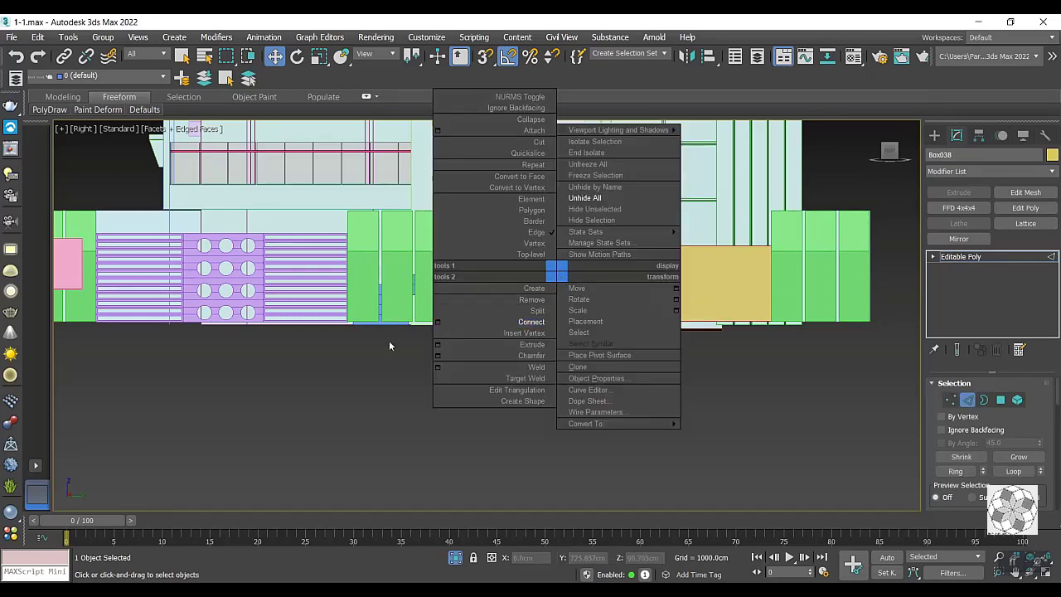
pyautogui.click(437, 323)
pyautogui.moveTo(496, 324); pyautogui.dragTo(498, 314)
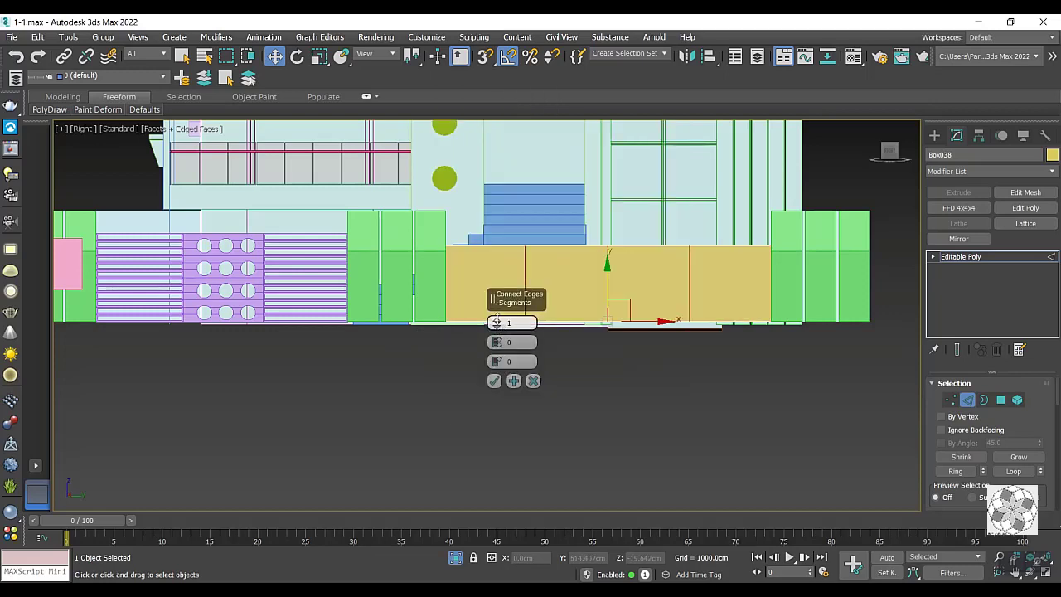
pyautogui.click(534, 380)
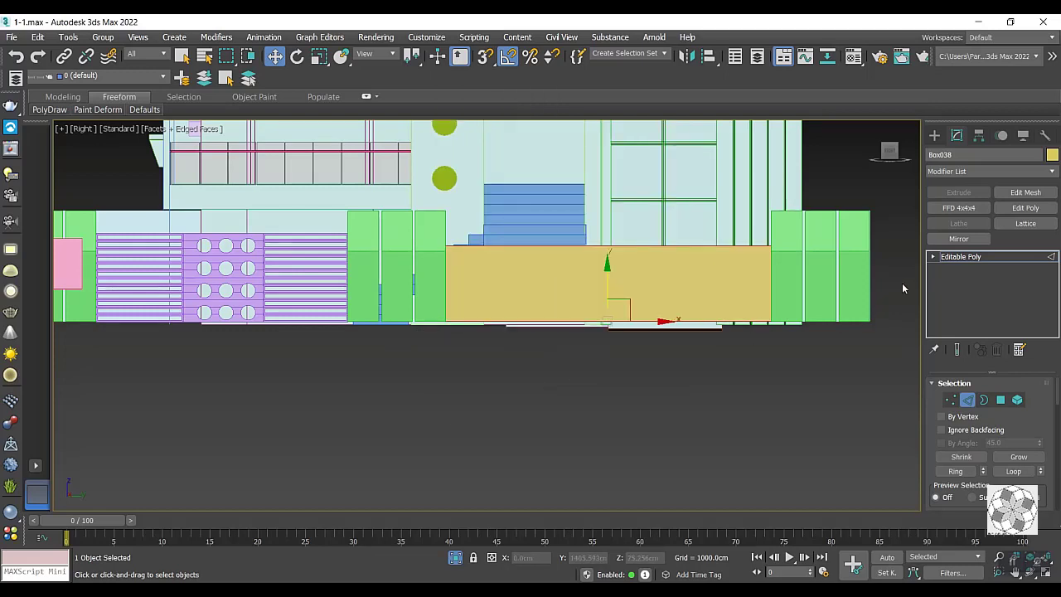
pyautogui.hotkey('ctrl', 'z')
pyautogui.rightClick(414, 296)
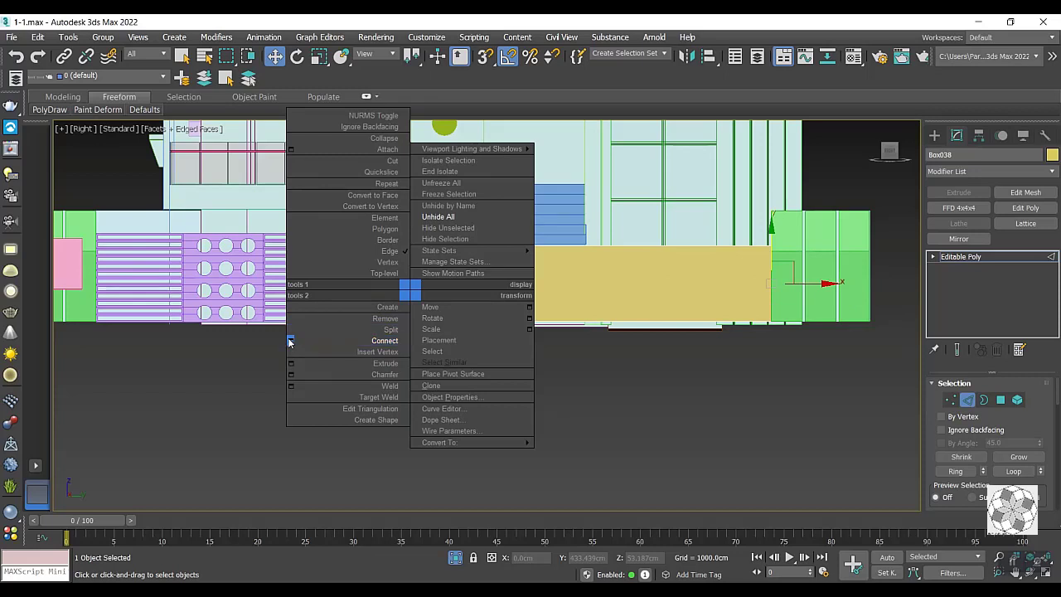
pyautogui.click(402, 335)
pyautogui.click(495, 380)
# Reapply Connect on the vertical edges with 15 segments and pinch -2.
pyautogui.scroll(2, 519, 308)
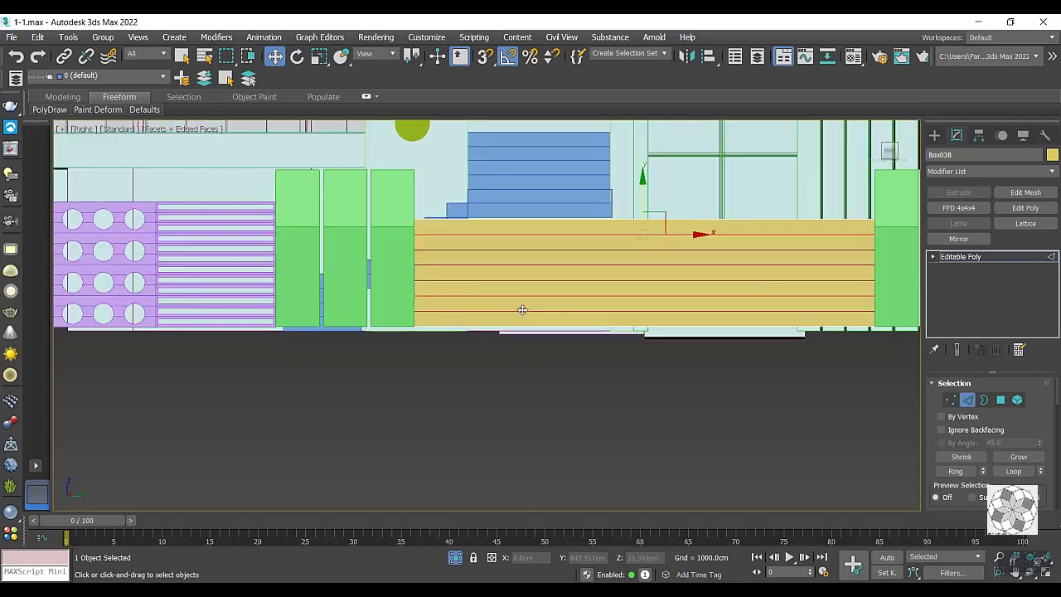
pyautogui.scroll(2, 516, 306)
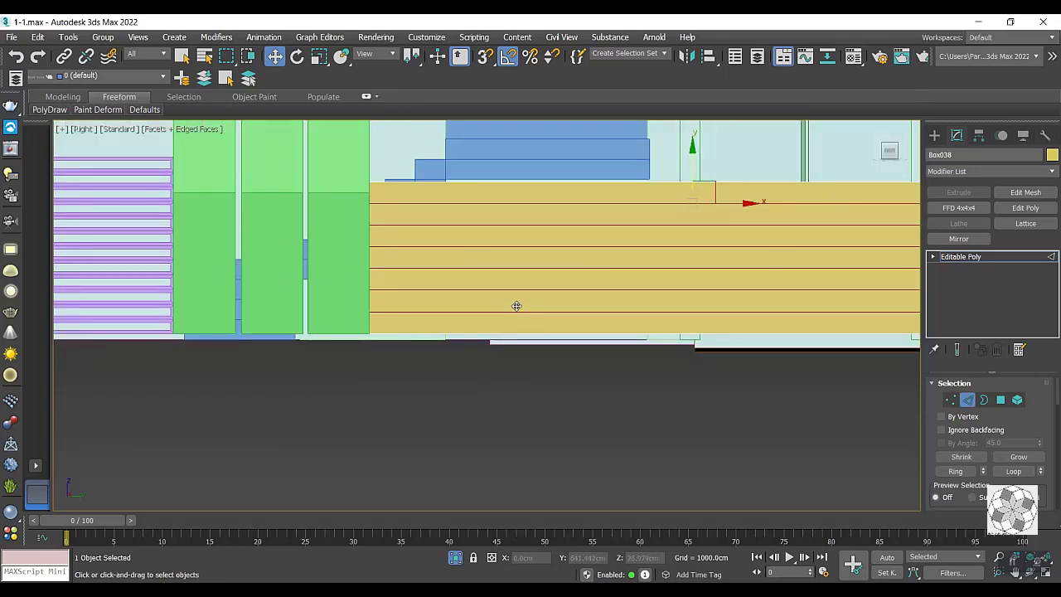
pyautogui.rightClick(580, 294)
pyautogui.click(467, 334)
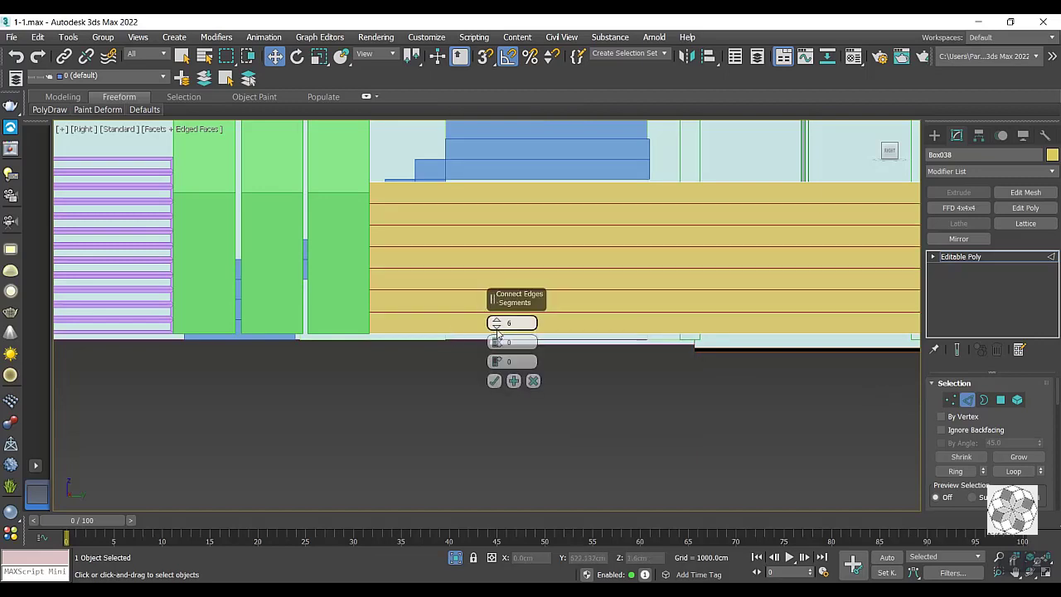
pyautogui.moveTo(497, 324)
pyautogui.mouseDown()
pyautogui.moveTo(496, 348)
pyautogui.moveTo(496, 314)
pyautogui.mouseUp()
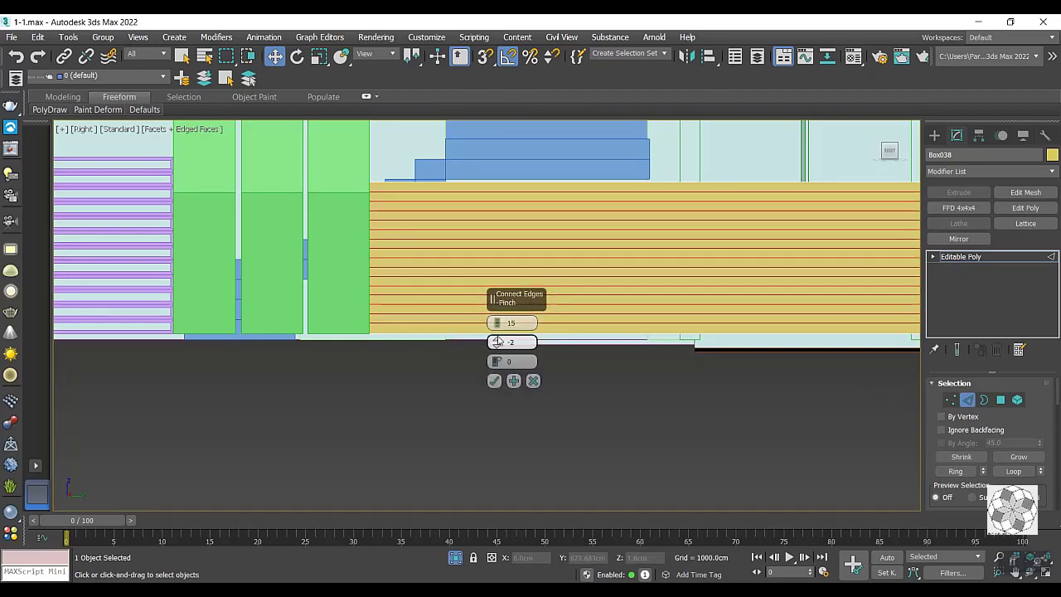
# Extrude the horizontal edges to about -20 cm height with near-zero width, carving thin grooves.
pyautogui.click(494, 381)
pyautogui.rightClick(531, 256)
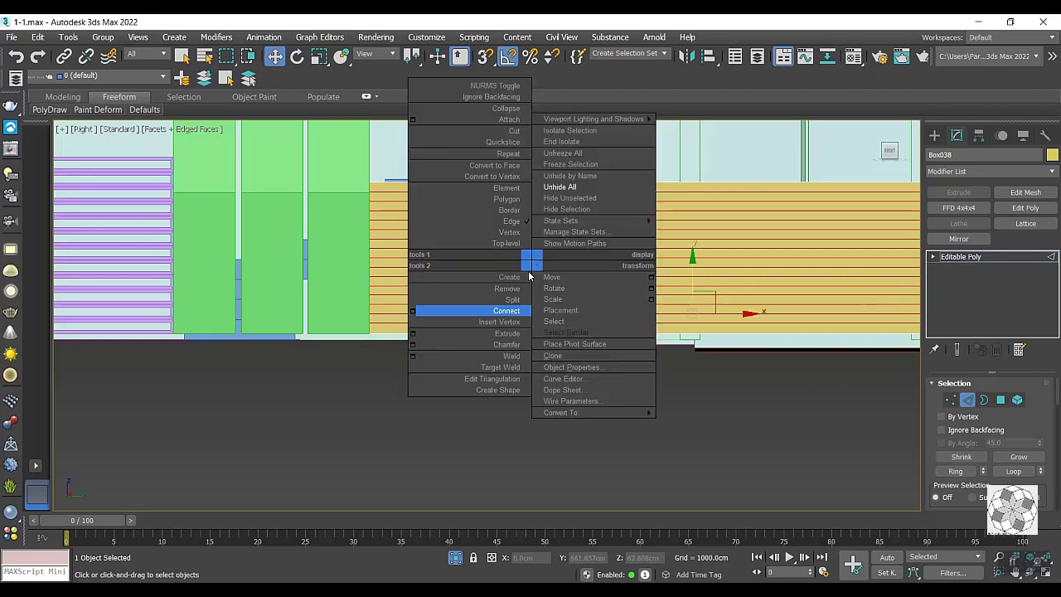
pyautogui.click(415, 332)
pyautogui.moveTo(497, 323); pyautogui.dragTo(496, 334)
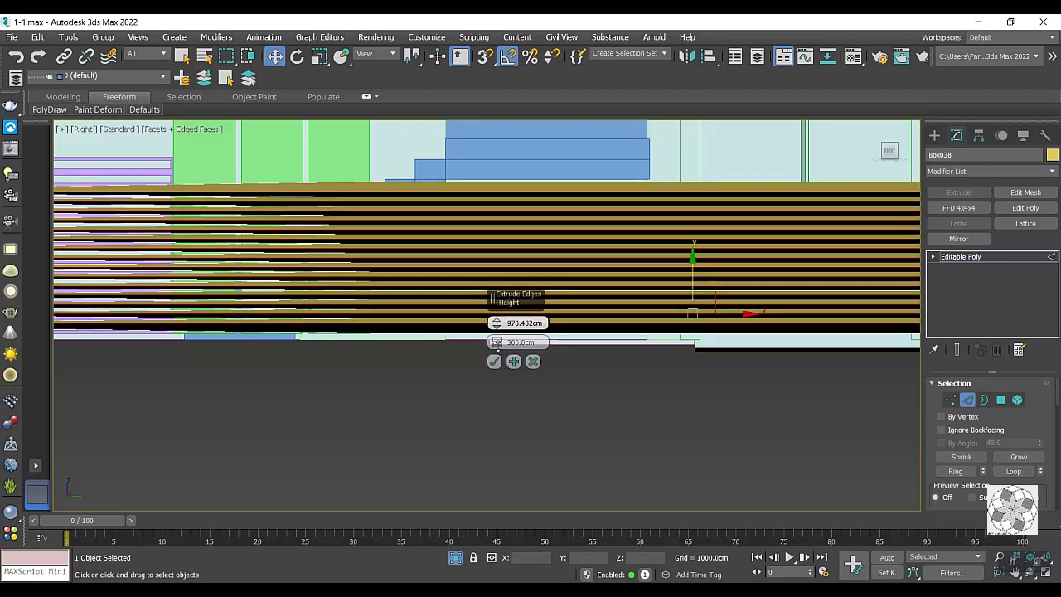
pyautogui.moveTo(539, 578); pyautogui.dragTo(600, 200)
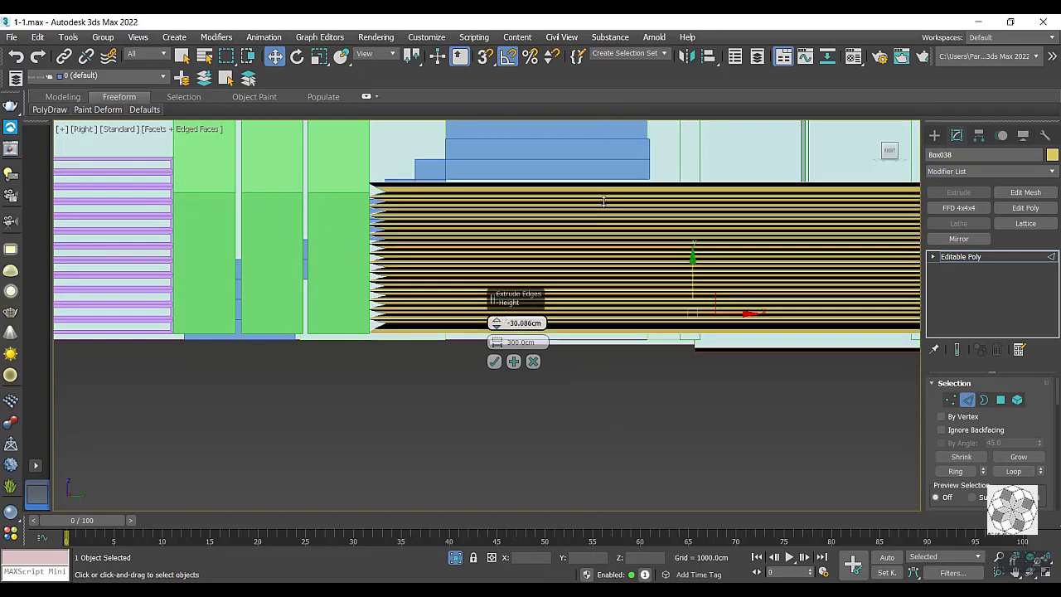
pyautogui.keyDown('alt'); pyautogui.moveTo(450, 246); pyautogui.dragTo(500, 333, button='middle'); pyautogui.keyUp('alt')
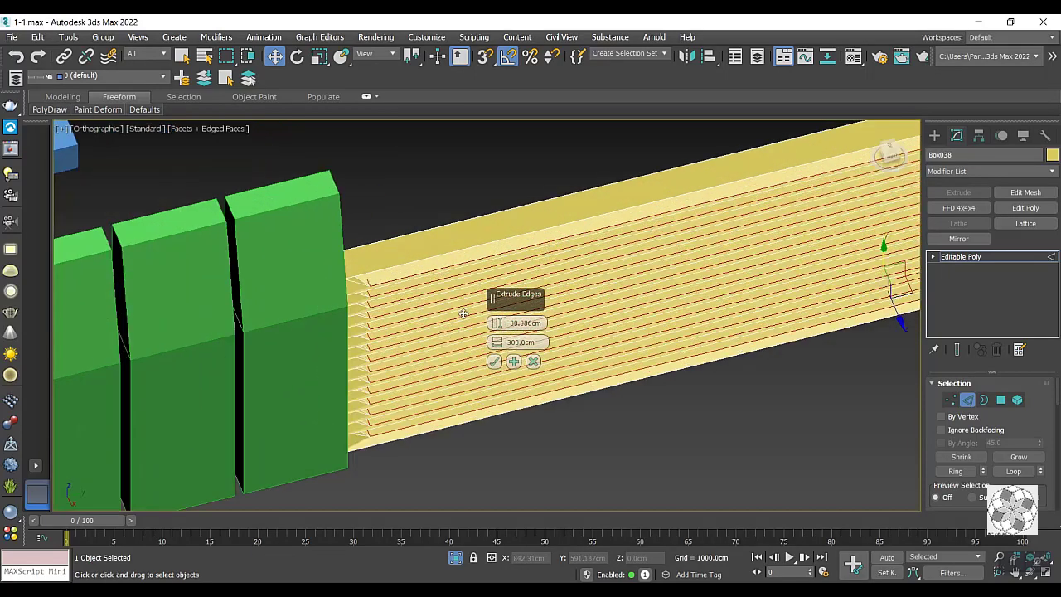
pyautogui.moveTo(497, 341)
pyautogui.mouseDown()
pyautogui.moveTo(485, 291)
pyautogui.moveTo(493, 300)
pyautogui.mouseUp()
pyautogui.moveTo(497, 342); pyautogui.dragTo(469, 243)
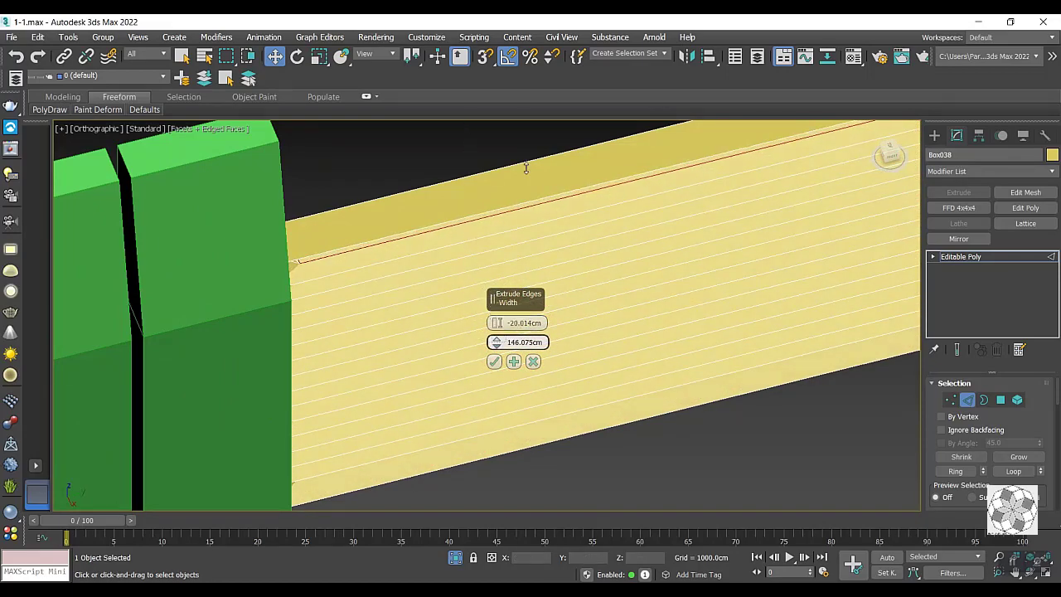
pyautogui.moveTo(542, 455); pyautogui.dragTo(541, 530)
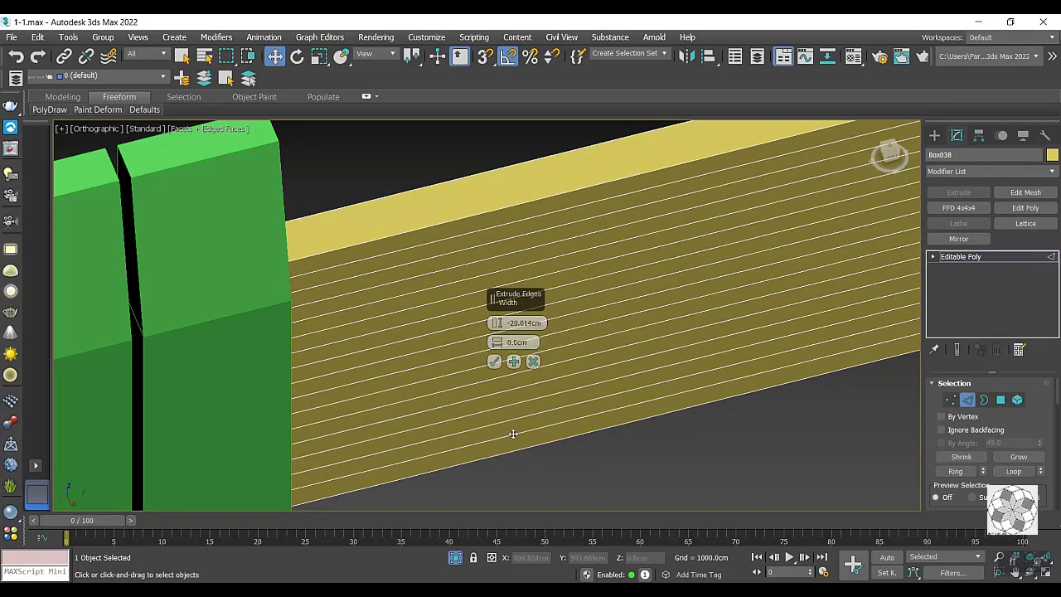
pyautogui.click(494, 362)
pyautogui.scroll(-4, 494, 365)
# Zoom out of the viewport and switch to the 02.jpg villa reference photo.
pyautogui.scroll(-3, 497, 365)
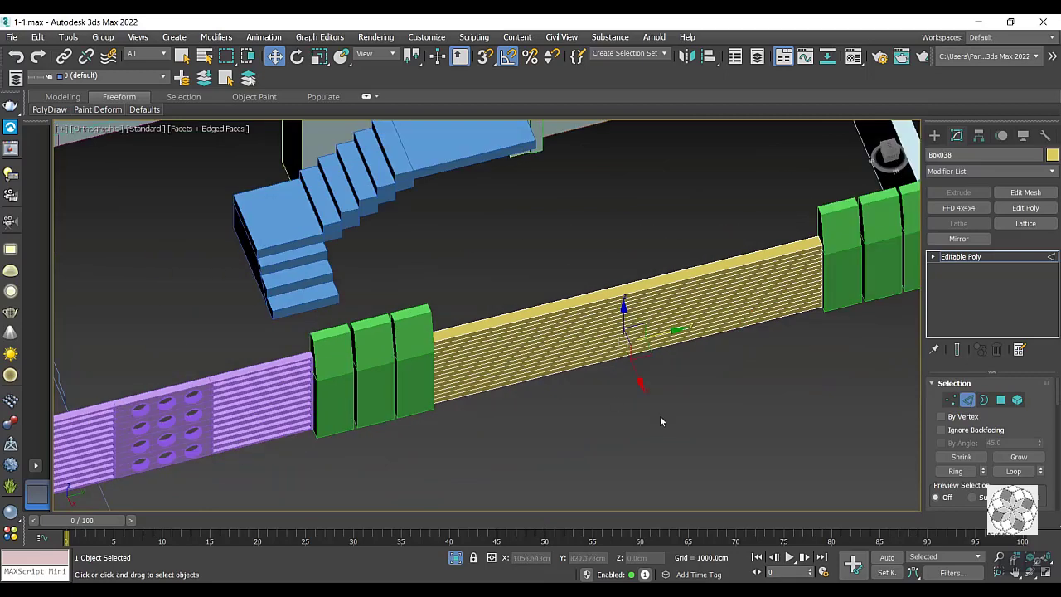
pyautogui.scroll(-3, 500, 365)
pyautogui.scroll(-3, 500, 365)
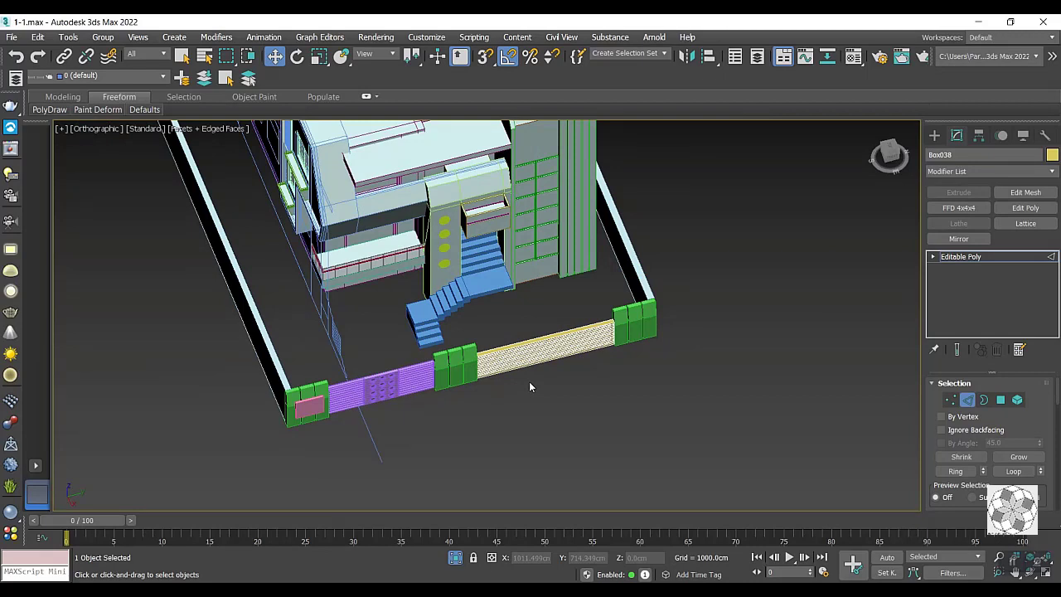
pyautogui.hotkey('alt', 'Tab')
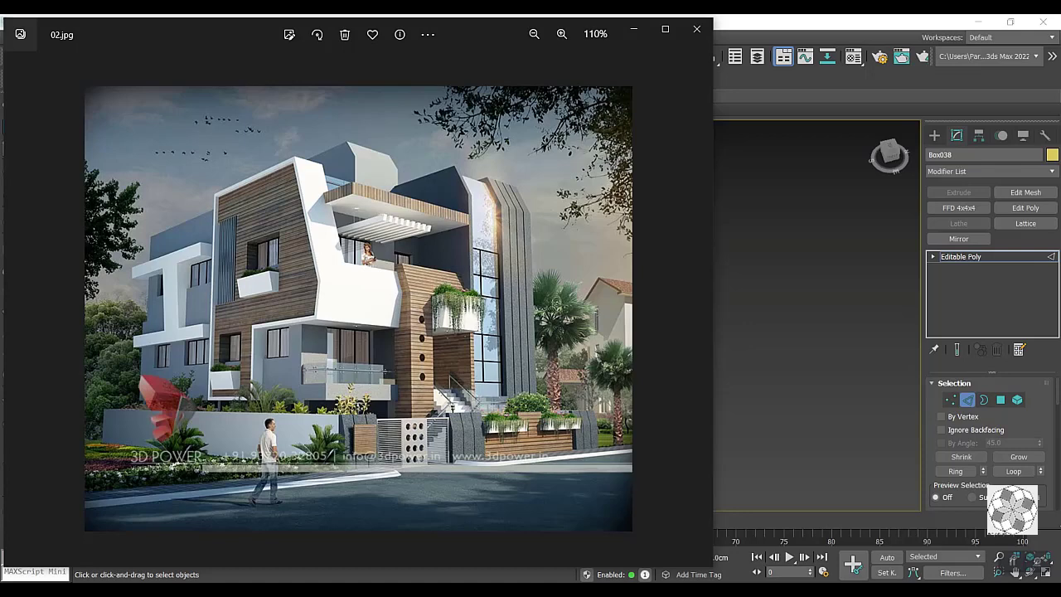
# Return focus to the 3ds Max scene so the 02.jpg photo goes behind it.
pyautogui.click(1015, 562)
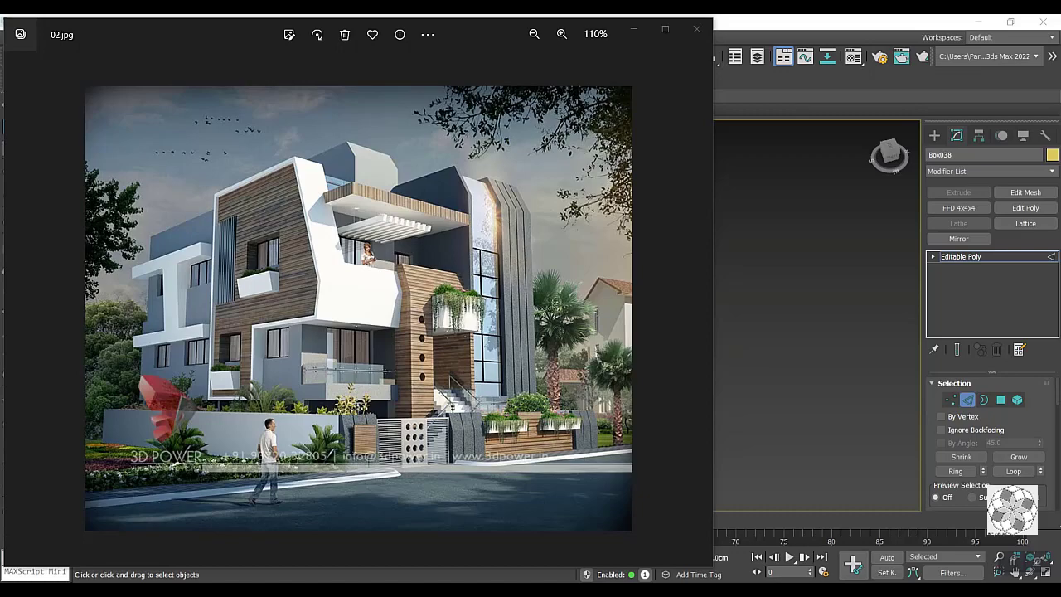
# Start a Standard Primitives box on the yellow wall, undoing the misplaced attempt.
pyautogui.scroll(5, 485, 365)
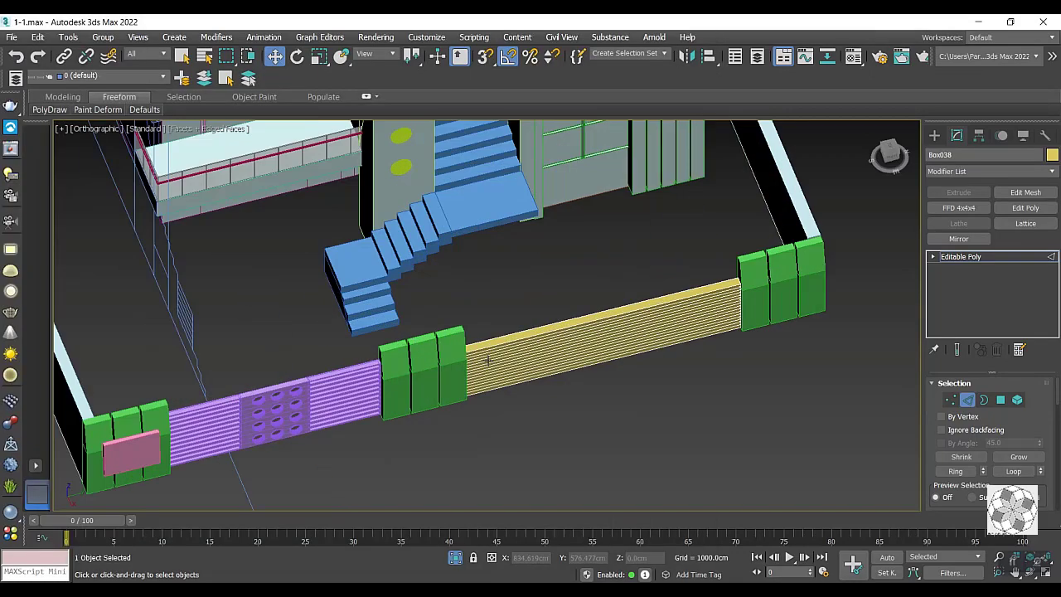
pyautogui.keyDown('alt'); pyautogui.moveTo(514, 388); pyautogui.dragTo(522, 360, button='middle'); pyautogui.keyUp('alt')
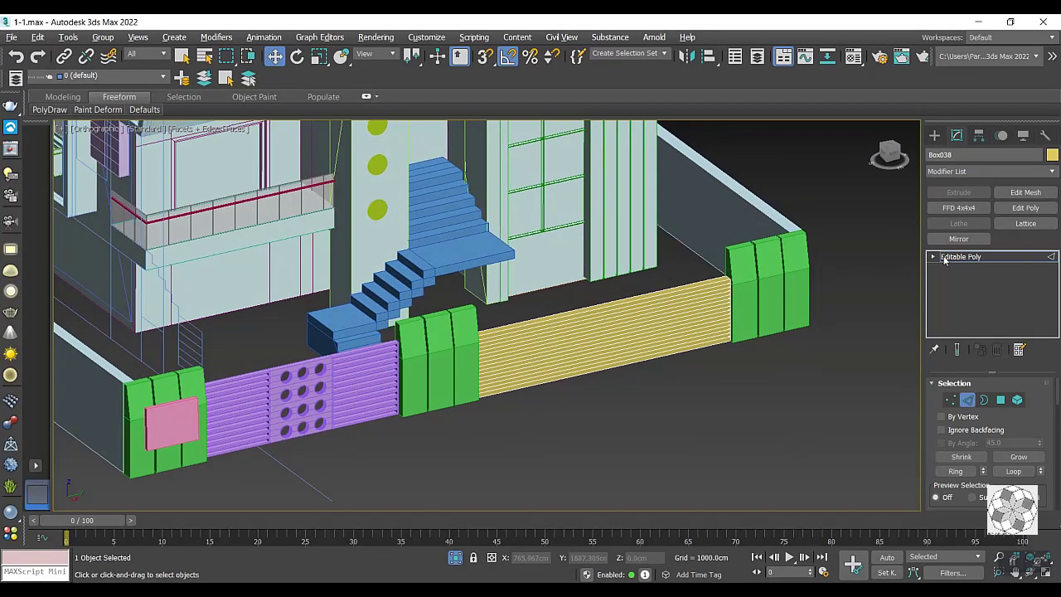
pyautogui.click(934, 135)
pyautogui.click(959, 222)
pyautogui.moveTo(670, 314)
pyautogui.mouseDown()
pyautogui.moveTo(712, 307)
pyautogui.moveTo(695, 328)
pyautogui.mouseUp()
pyautogui.click(653, 323)
pyautogui.hotkey('ctrl', 'z')
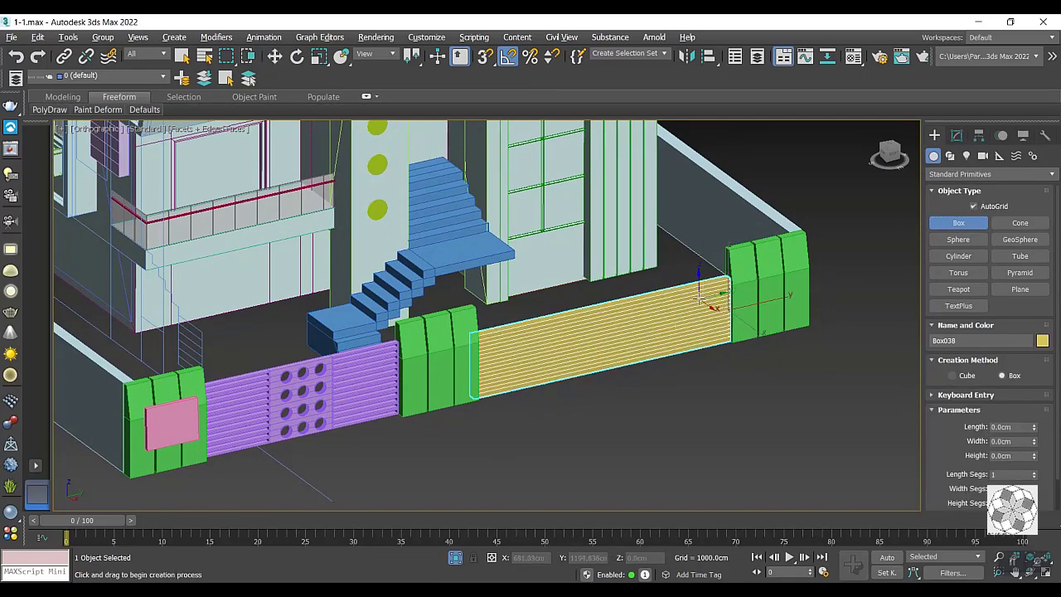
pyautogui.hotkey('ctrl', 'z')
# Draw the thin magenta box Box039 after discarding a few more tries.
pyautogui.scroll(5, 685, 299)
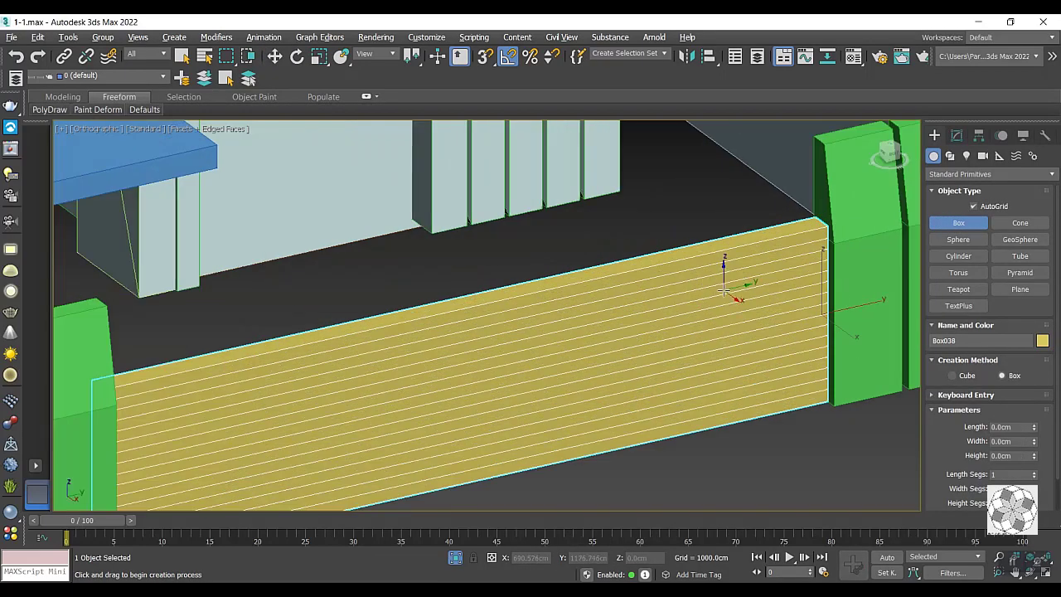
pyautogui.moveTo(725, 292); pyautogui.dragTo(691, 338)
pyautogui.hotkey('ctrl', 'z')
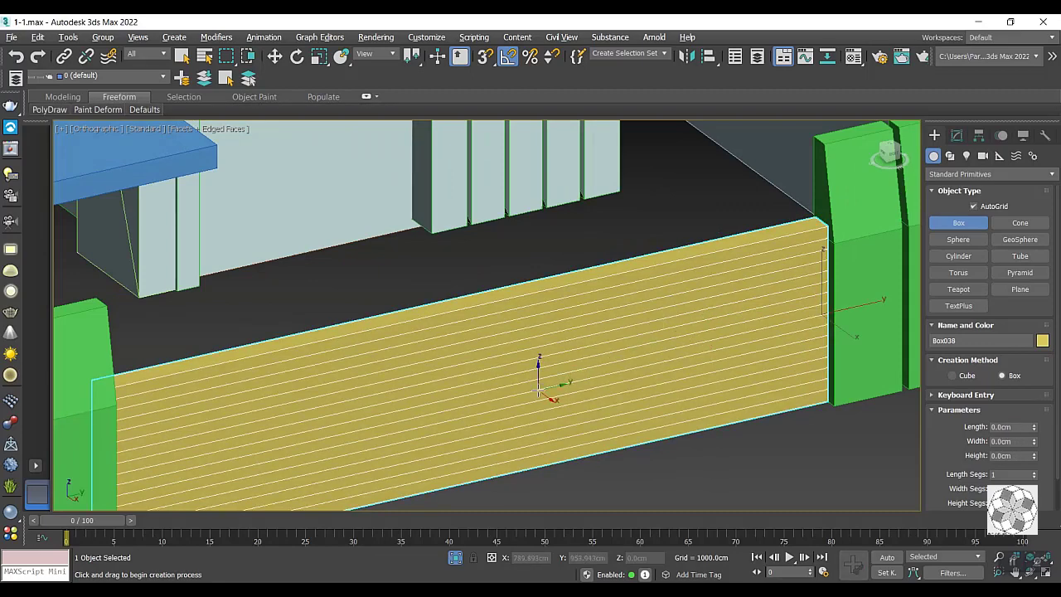
pyautogui.moveTo(540, 384); pyautogui.dragTo(618, 340)
pyautogui.hotkey('ctrl', 'z')
pyautogui.moveTo(880, 267); pyautogui.dragTo(777, 335)
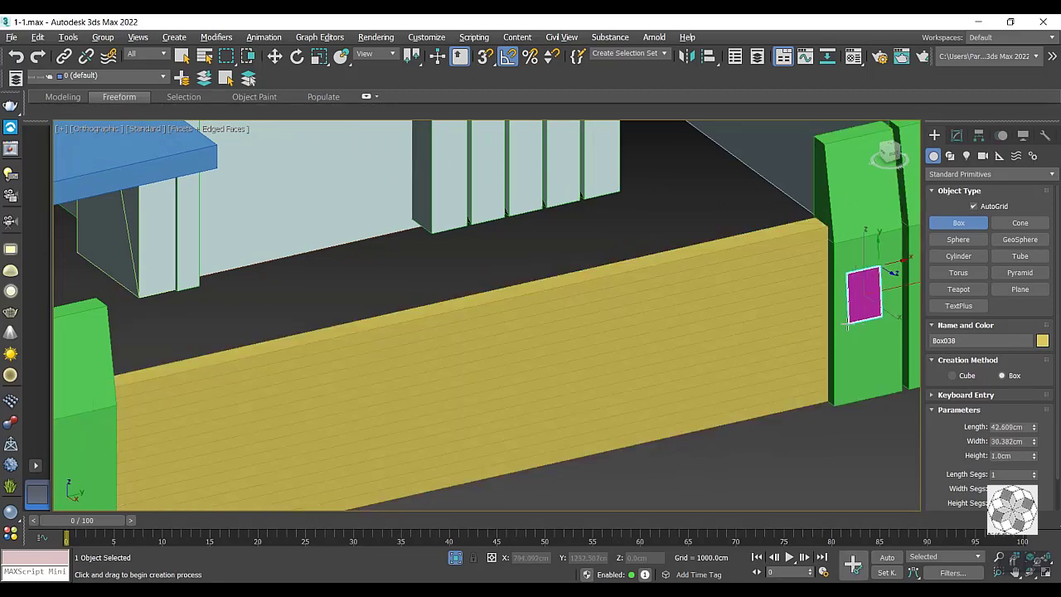
pyautogui.click(845, 329)
# Move the magenta box onto the yellow wall and glance at the reference photo.
pyautogui.press('w')
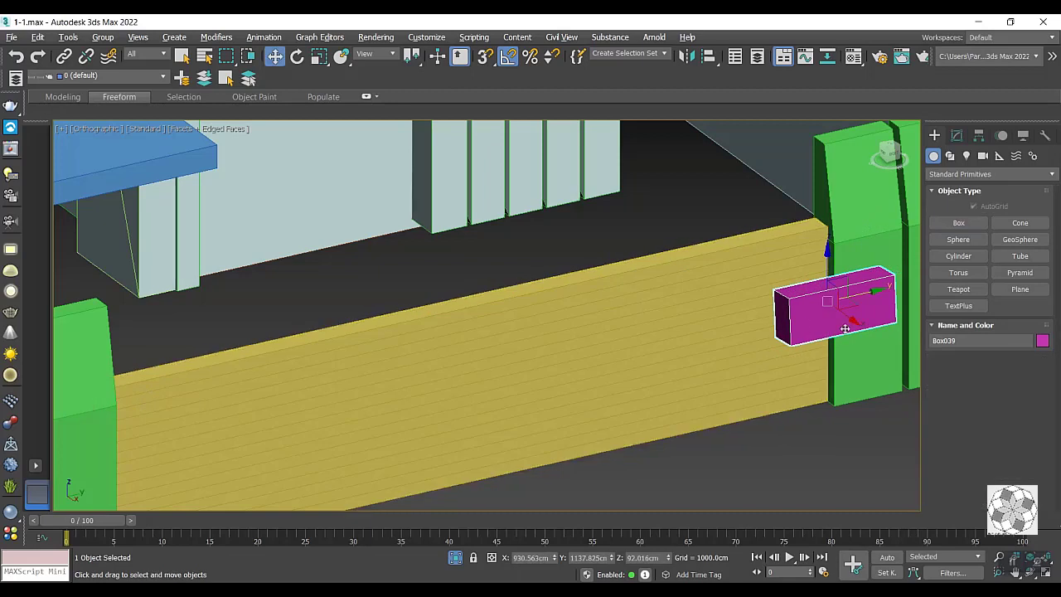
pyautogui.moveTo(868, 297)
pyautogui.mouseDown()
pyautogui.moveTo(714, 356)
pyautogui.moveTo(677, 356)
pyautogui.mouseUp()
pyautogui.hotkey('alt', 'Tab')
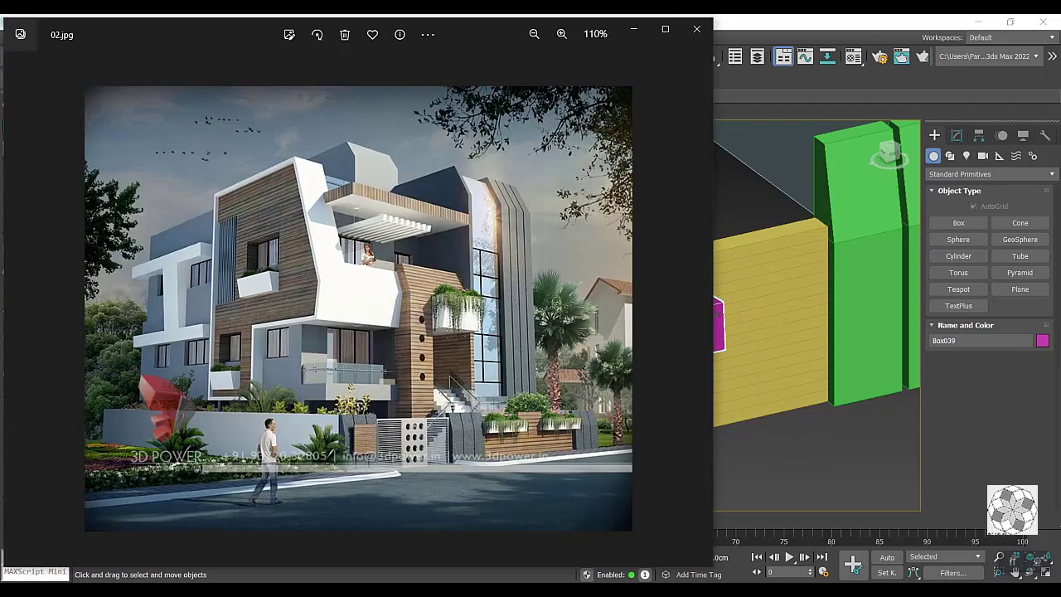
pyautogui.click(636, 28)
# Convert the magenta box to Editable Poly and stretch both its ends outward.
pyautogui.press('r')
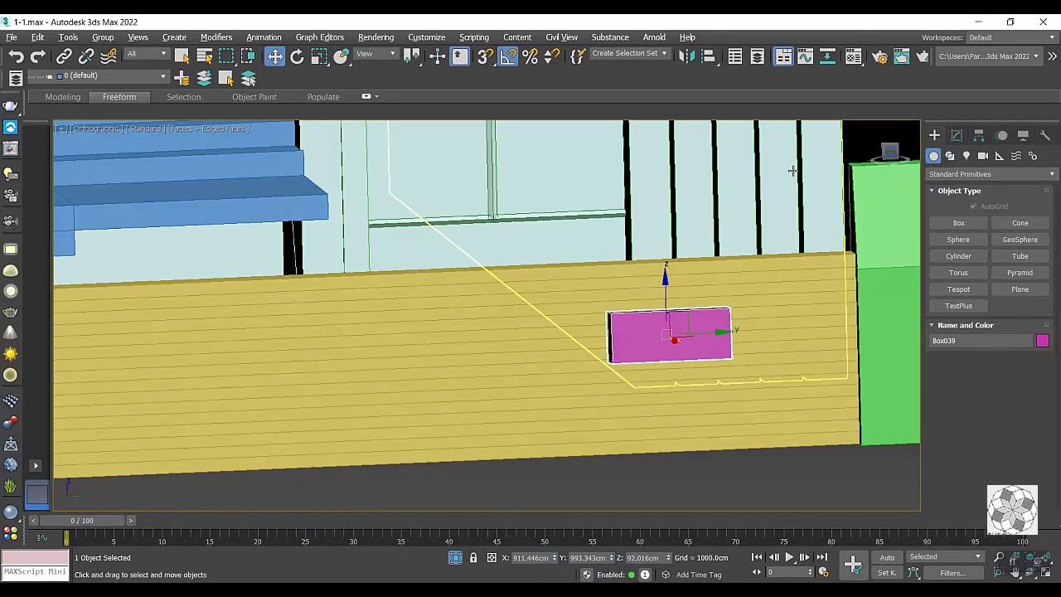
pyautogui.rightClick(770, 276)
pyautogui.moveTo(674, 428)
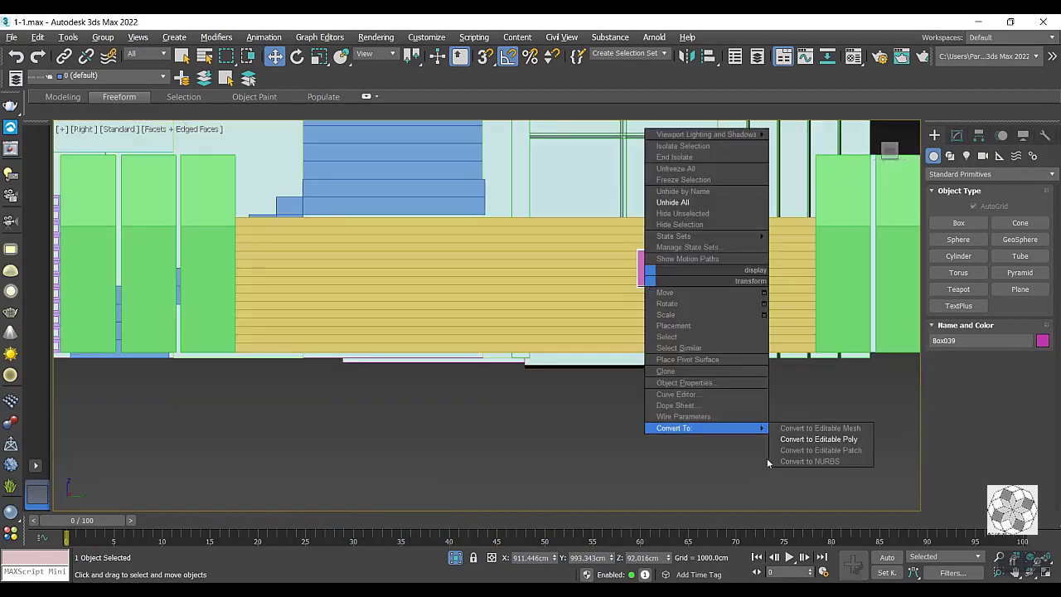
pyautogui.click(818, 439)
pyautogui.click(955, 400)
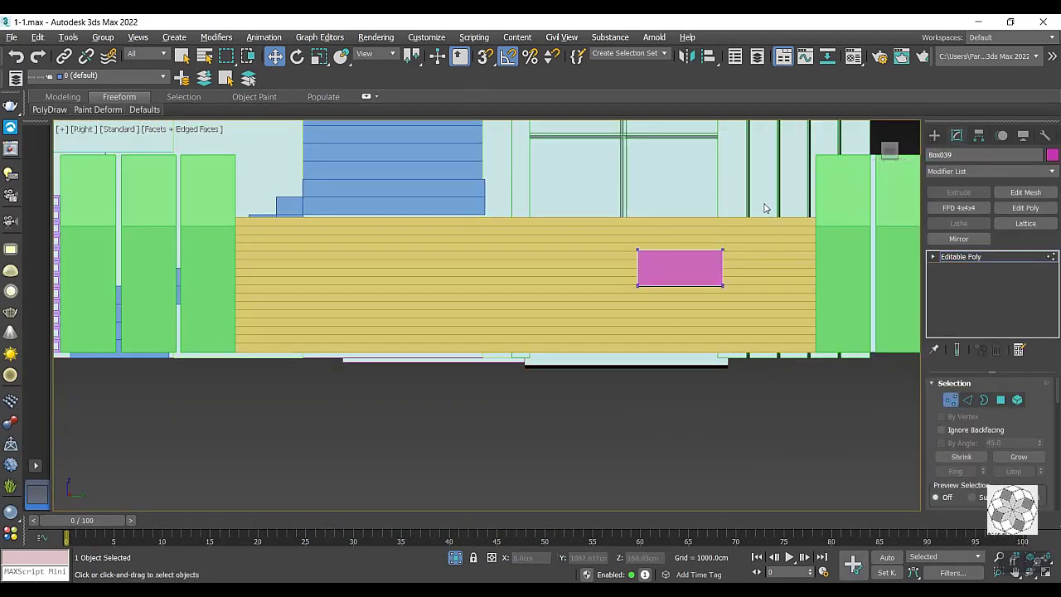
pyautogui.moveTo(704, 315)
pyautogui.mouseDown()
pyautogui.moveTo(747, 236)
pyautogui.moveTo(801, 267)
pyautogui.mouseUp()
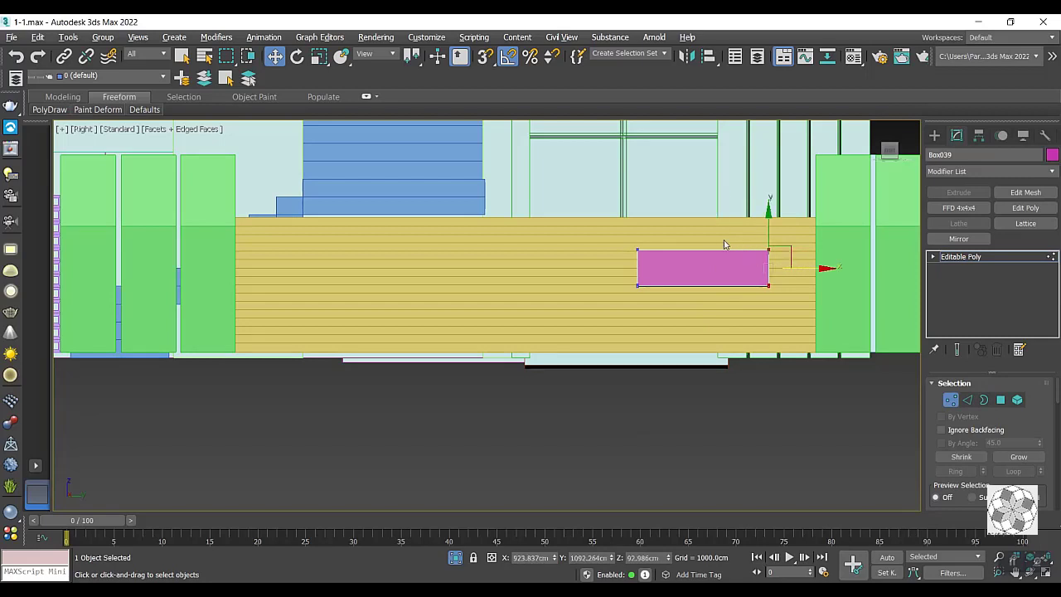
pyautogui.moveTo(723, 241); pyautogui.dragTo(611, 296)
pyautogui.moveTo(661, 272); pyautogui.dragTo(636, 273)
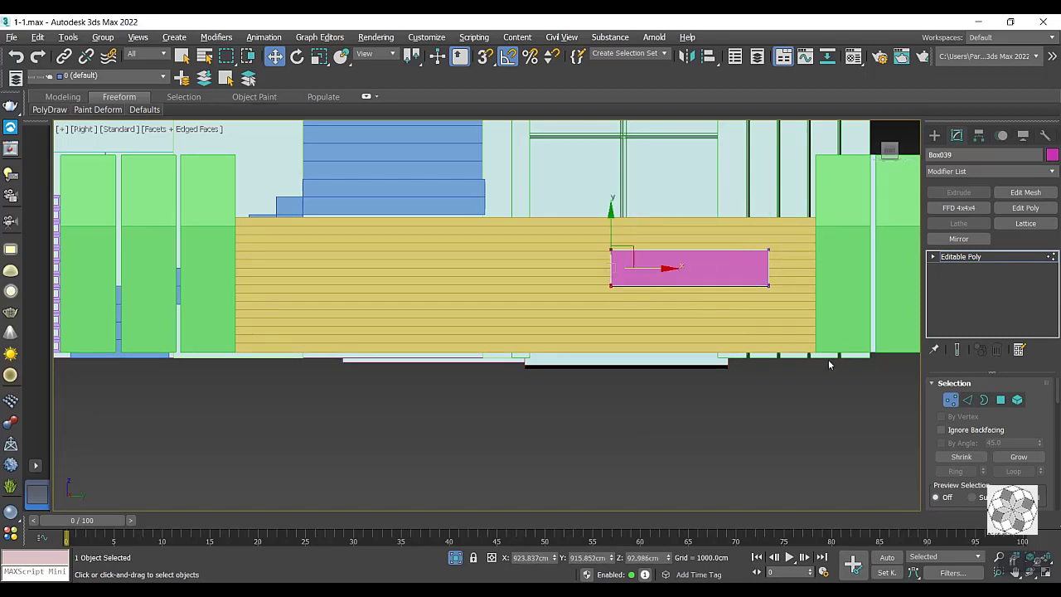
pyautogui.press('1')
# Shift-copy the panel further left as Box040 and select both panels.
pyautogui.keyDown('shift'); pyautogui.moveTo(708, 270); pyautogui.dragTo(410, 305); pyautogui.keyUp('shift')
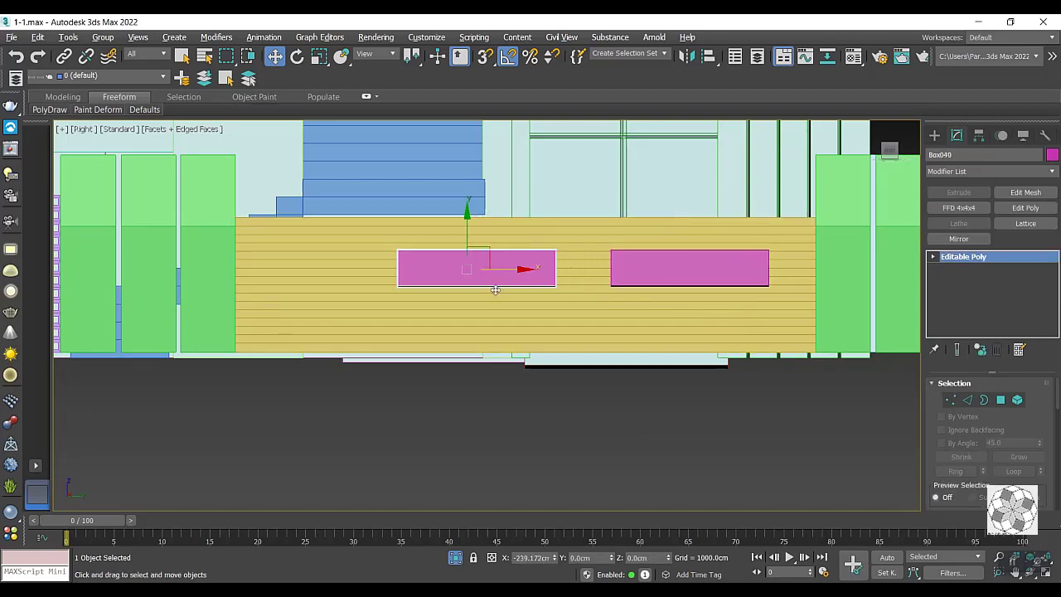
pyautogui.click(535, 363)
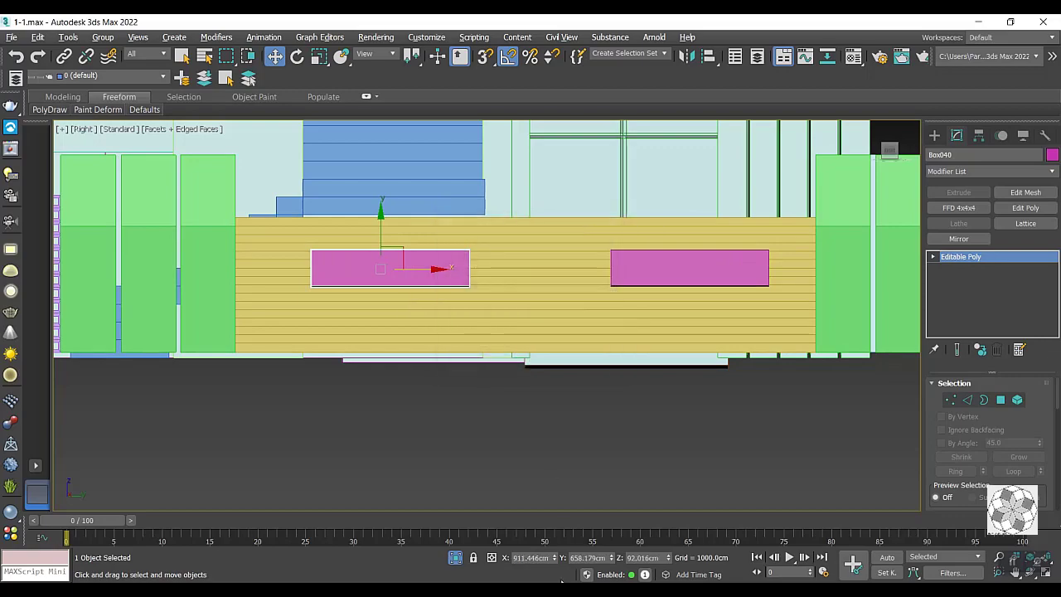
pyautogui.hotkey('alt', 'Tab')
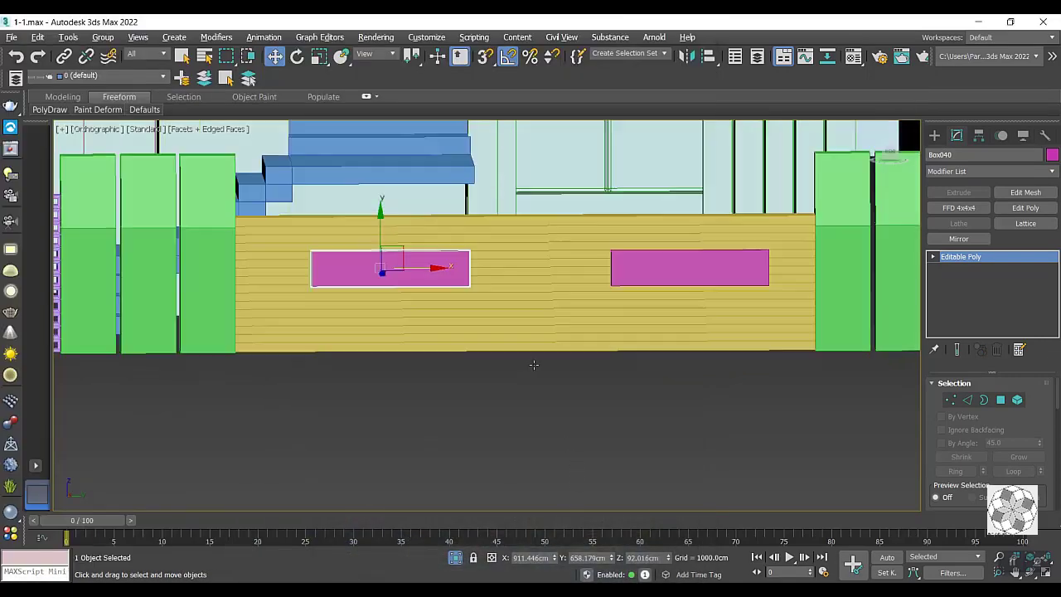
pyautogui.keyDown('alt'); pyautogui.moveTo(534, 365); pyautogui.dragTo(564, 406, button='middle'); pyautogui.keyUp('alt')
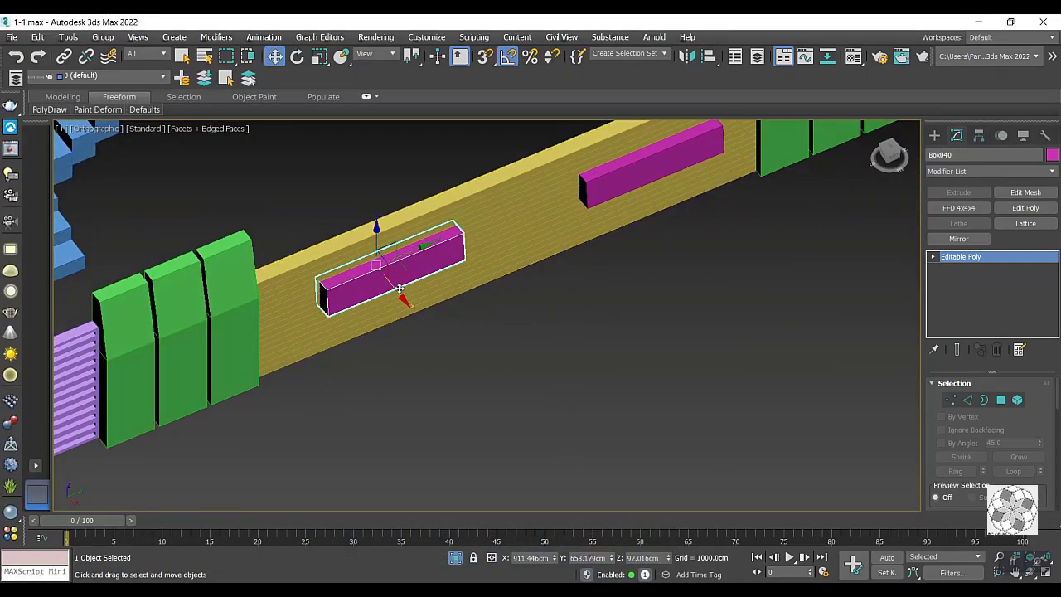
pyautogui.moveTo(394, 292); pyautogui.dragTo(395, 294)
pyautogui.keyDown('ctrl'); pyautogui.click(654, 168); pyautogui.keyUp('ctrl')
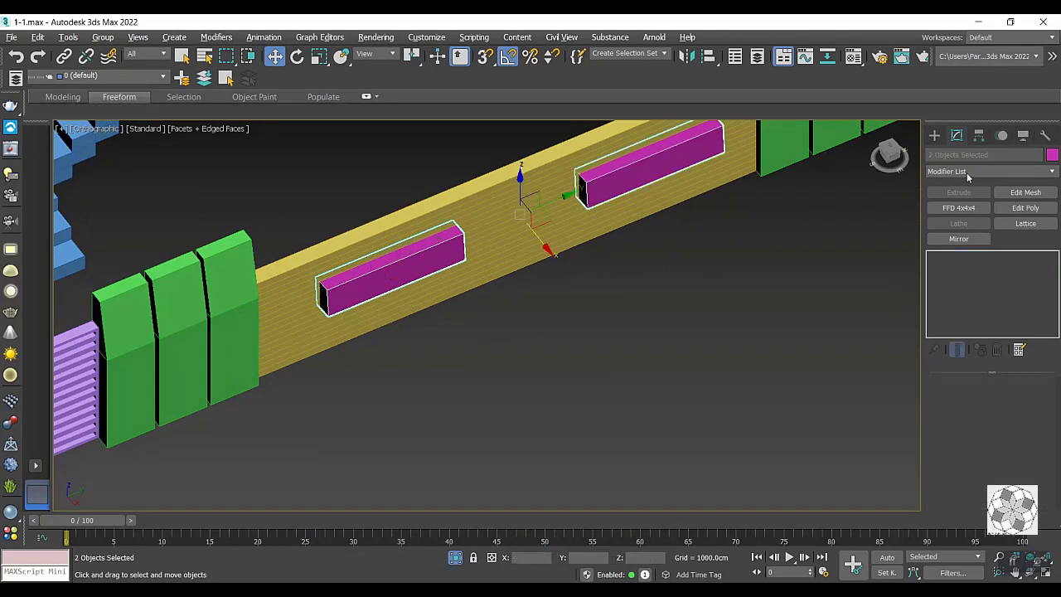
# Add a shared Edit Poly to both panels and move their outer vertices away from the wall.
pyautogui.click(1015, 209)
pyautogui.click(889, 149)
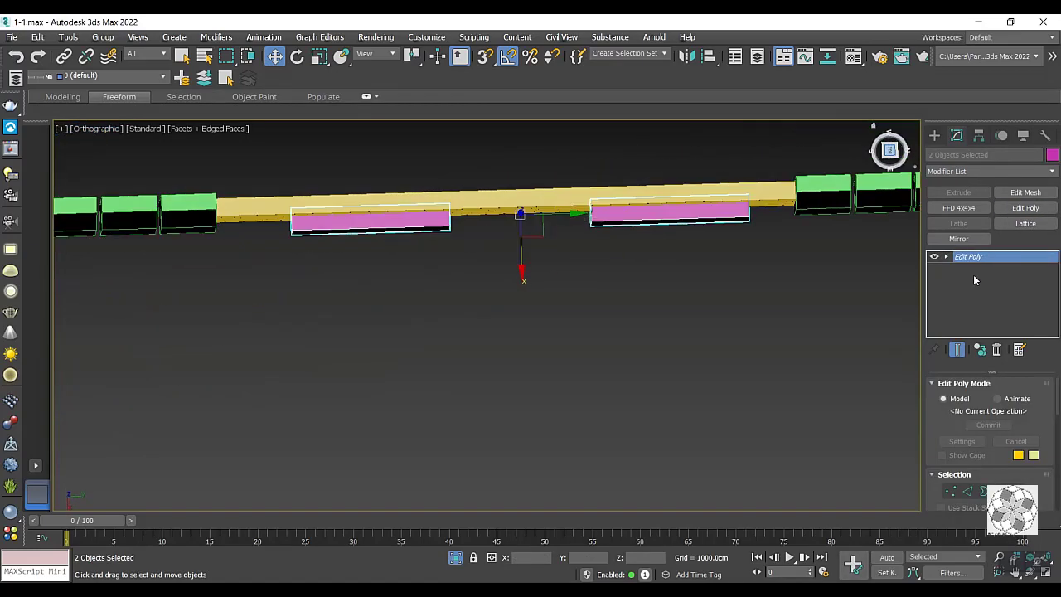
pyautogui.click(947, 257)
pyautogui.click(966, 271)
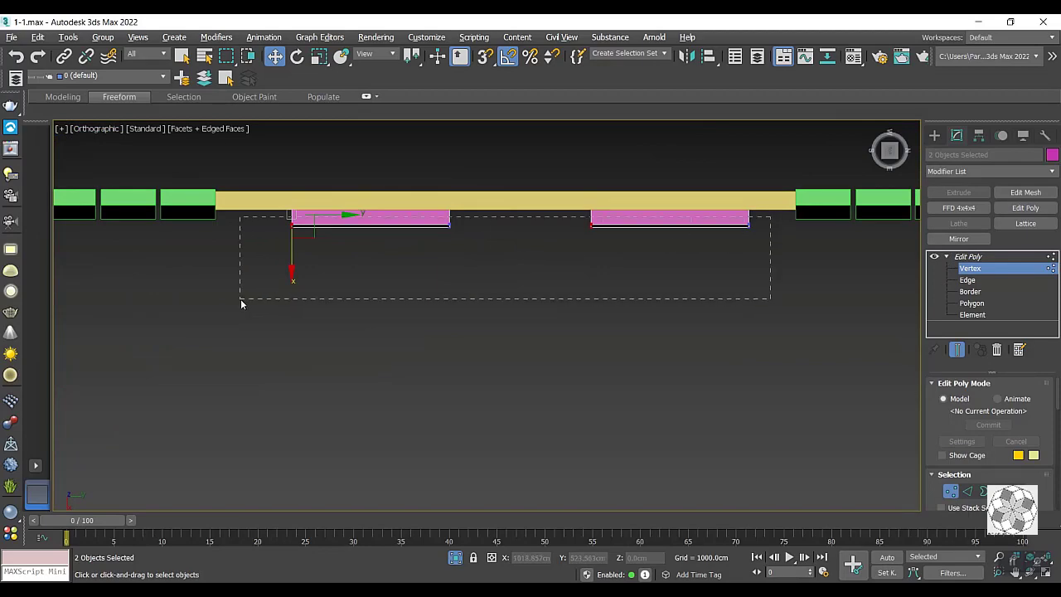
pyautogui.moveTo(241, 304); pyautogui.dragTo(241, 300)
pyautogui.moveTo(371, 271); pyautogui.dragTo(369, 284)
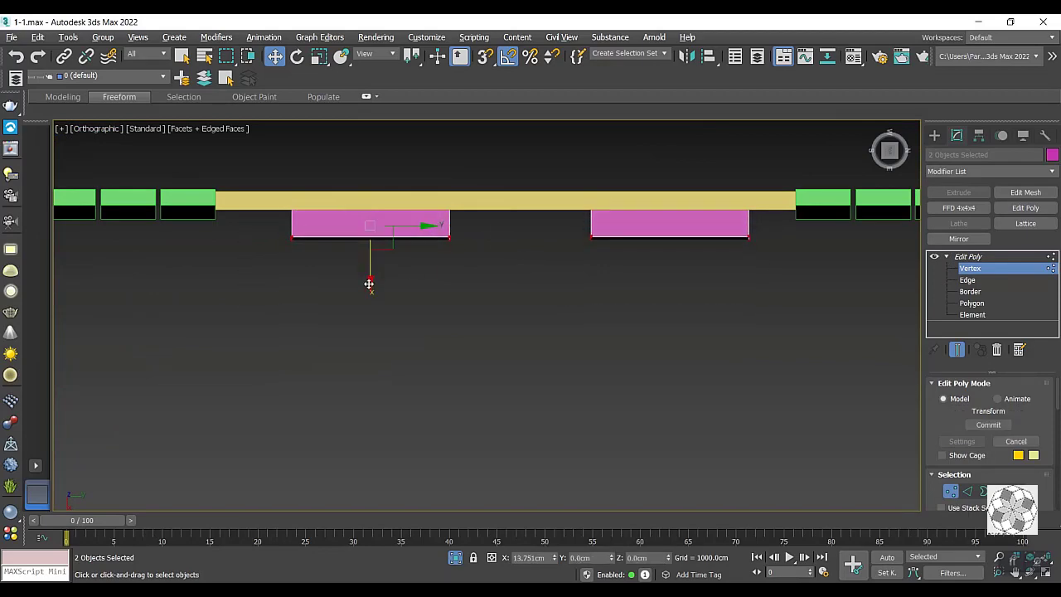
pyautogui.moveTo(542, 256)
pyautogui.keyDown('alt'); pyautogui.mouseDown(button='middle')
pyautogui.moveTo(569, 232)
pyautogui.moveTo(687, 275)
pyautogui.mouseUp(button='middle'); pyautogui.keyUp('alt')
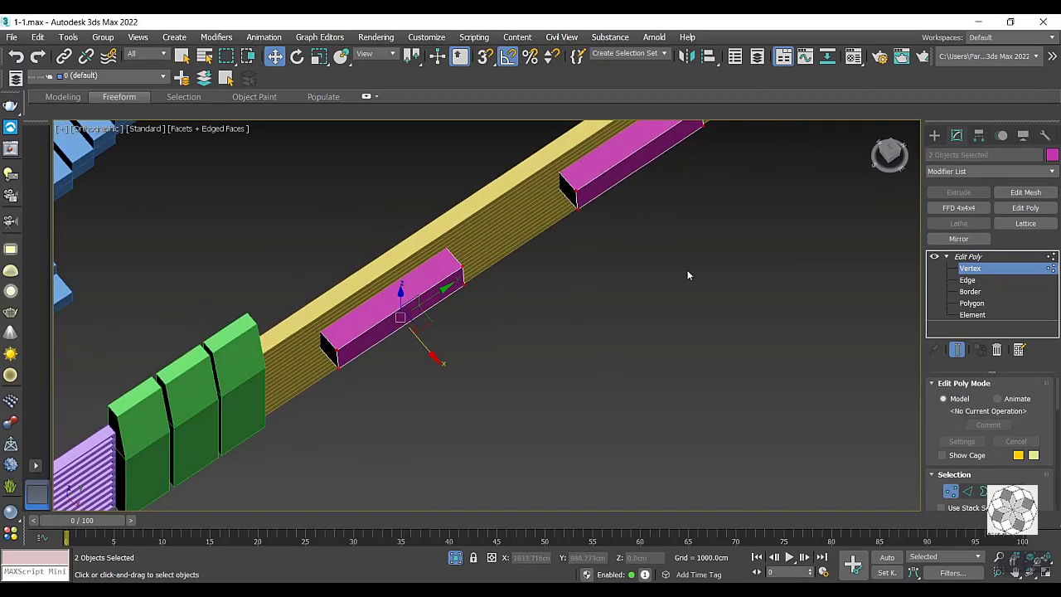
pyautogui.click(974, 306)
pyautogui.click(596, 169)
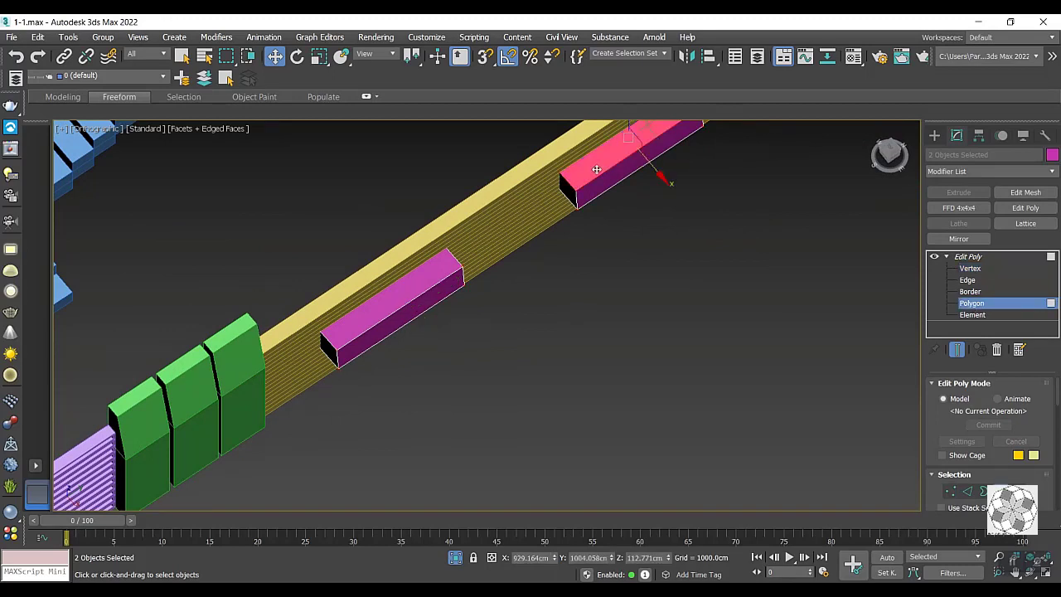
# Select both panels' top faces and inset them by 6.193 cm.
pyautogui.keyDown('ctrl'); pyautogui.click(434, 267); pyautogui.keyUp('ctrl')
pyautogui.scroll(-3, 1033, 398)
pyautogui.scroll(-2, 1030, 397)
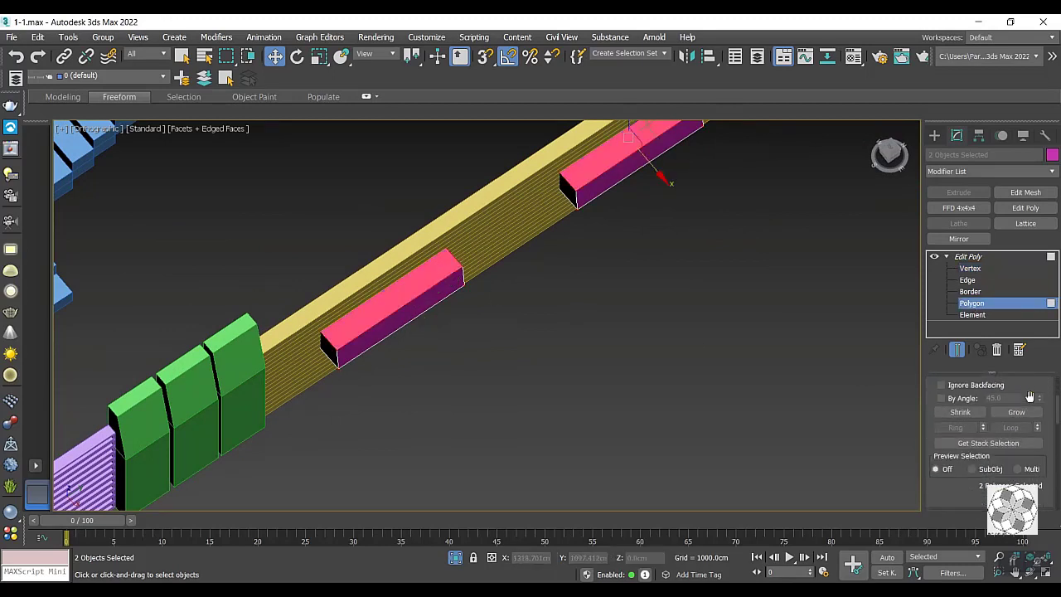
pyautogui.scroll(2, 1030, 397)
pyautogui.scroll(2, 1008, 433)
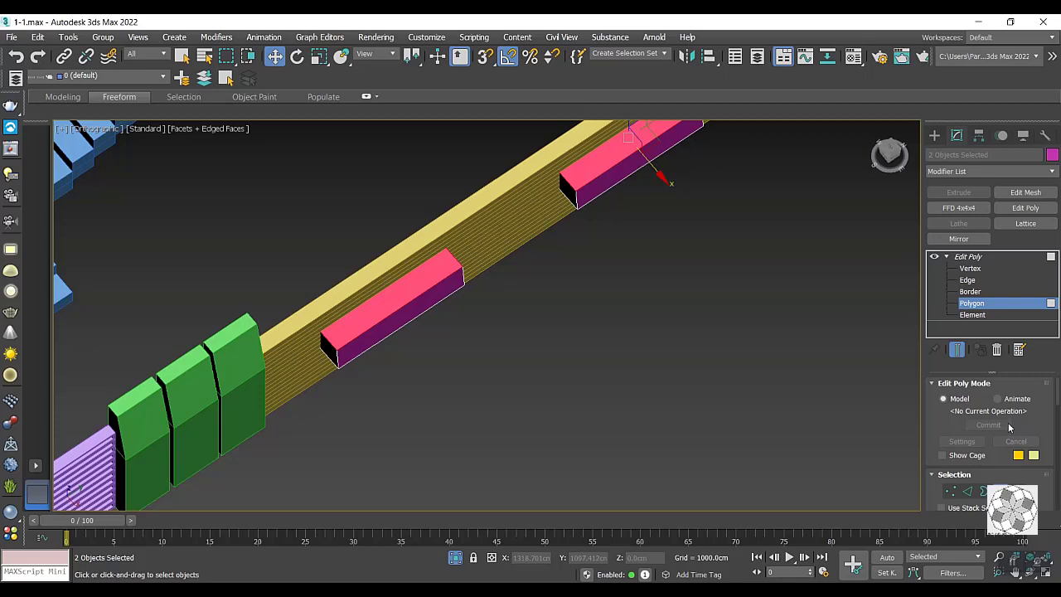
pyautogui.scroll(-2, 1009, 427)
pyautogui.scroll(-2, 1015, 439)
pyautogui.scroll(-2, 1024, 456)
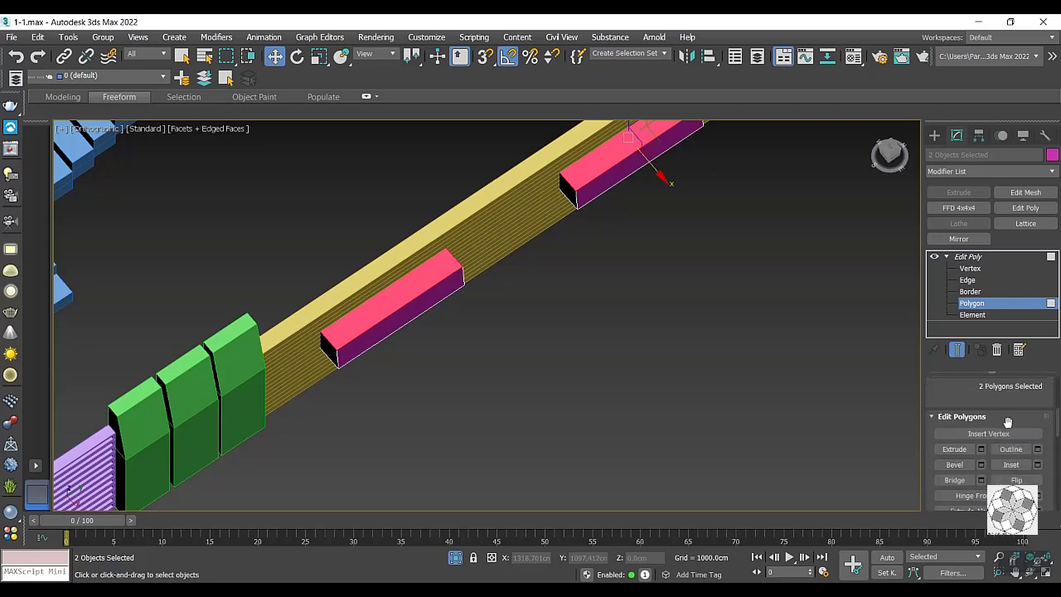
pyautogui.click(1037, 465)
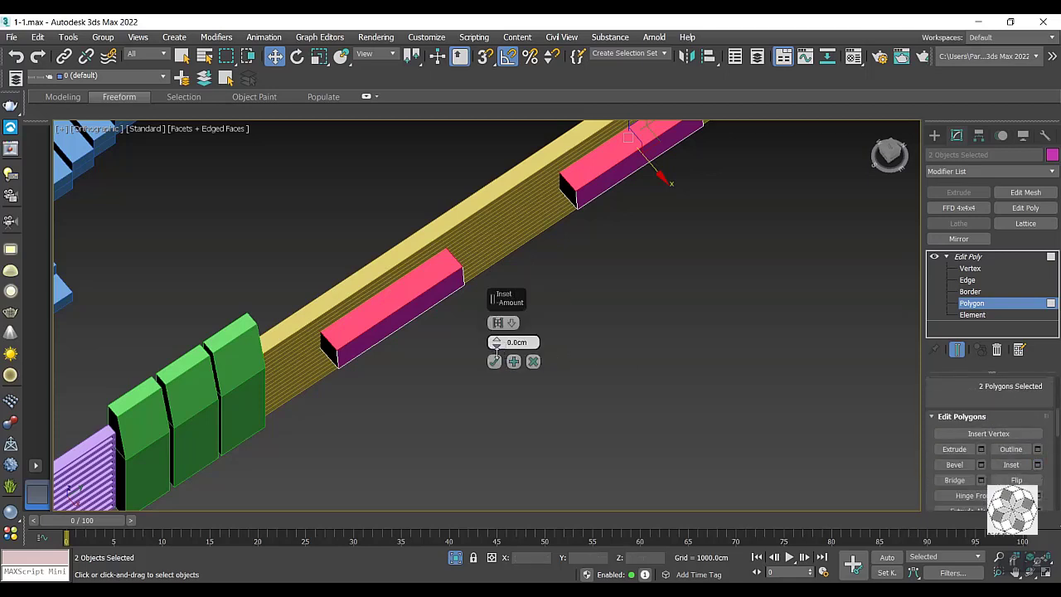
pyautogui.moveTo(496, 343)
pyautogui.mouseDown()
pyautogui.moveTo(496, 332)
pyautogui.moveTo(506, 339)
pyautogui.mouseUp()
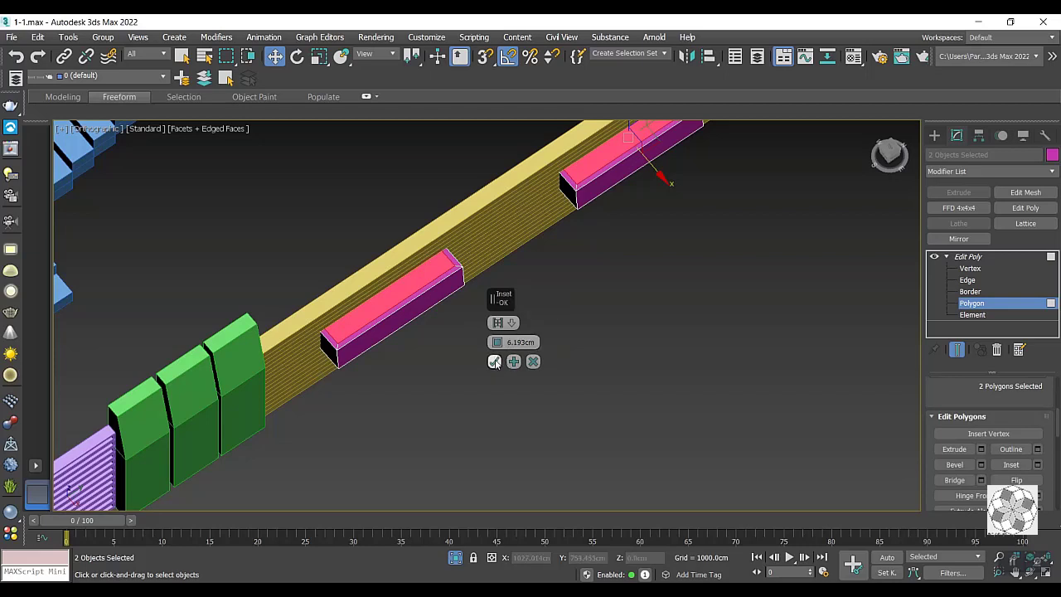
pyautogui.click(494, 362)
# Extrude the inset faces -20.437 cm and nudge both pieces slightly along X.
pyautogui.click(981, 448)
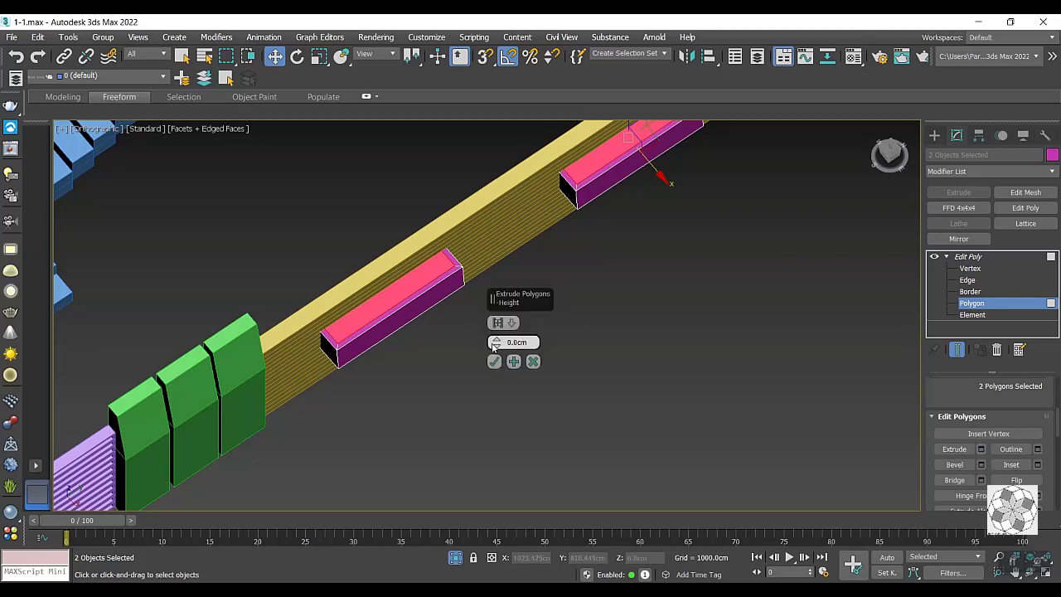
pyautogui.moveTo(494, 348); pyautogui.dragTo(495, 362)
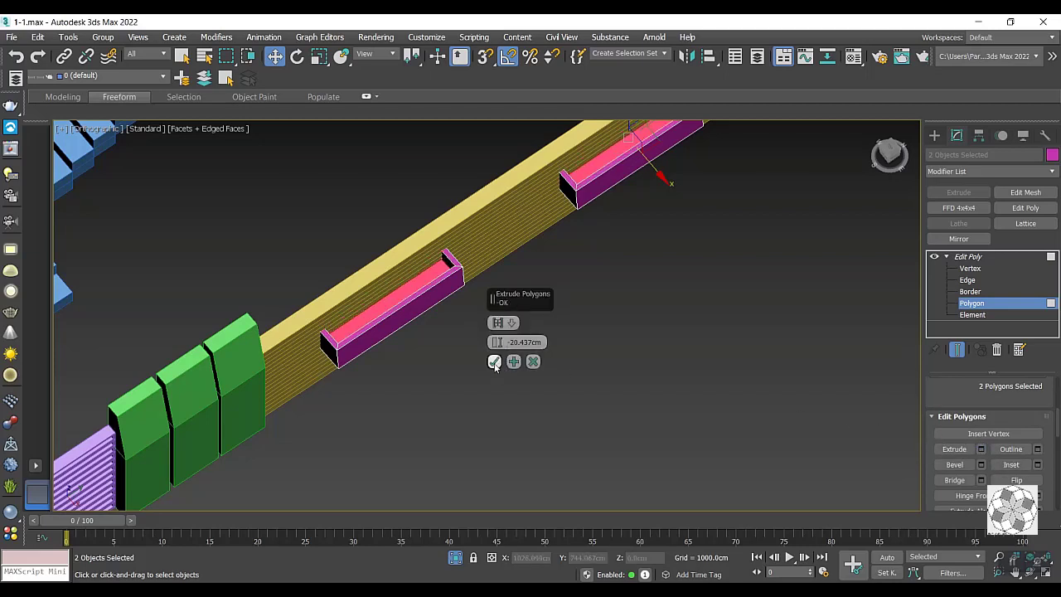
pyautogui.click(494, 363)
pyautogui.click(934, 134)
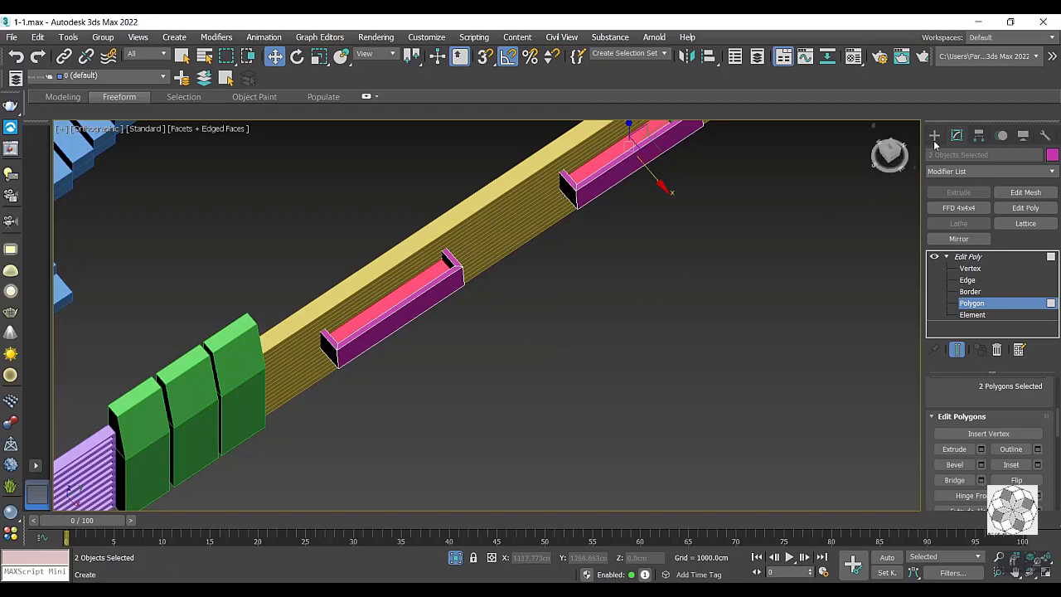
pyautogui.moveTo(536, 261); pyautogui.dragTo(533, 265)
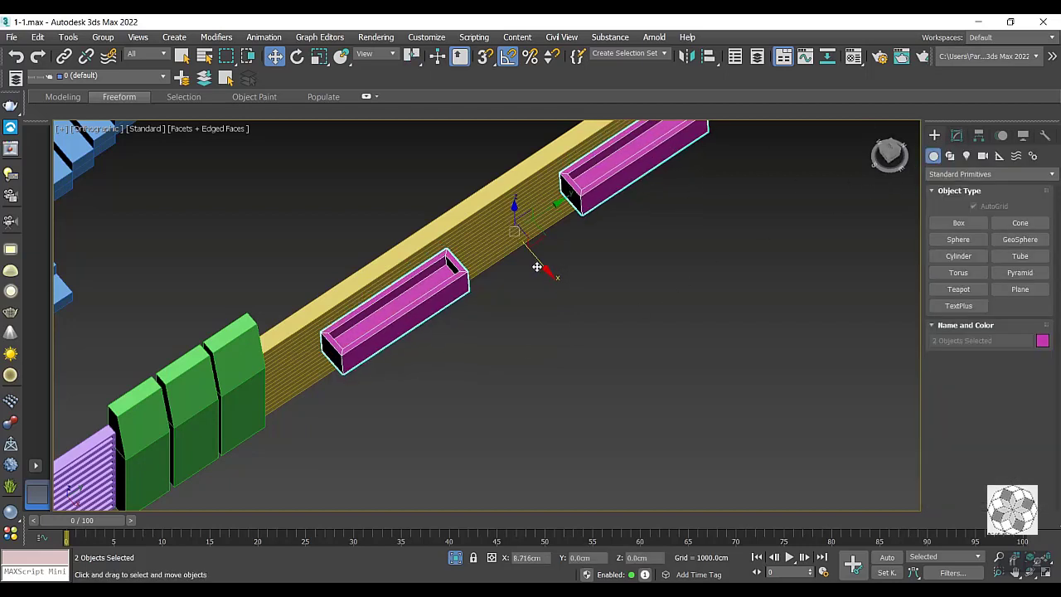
pyautogui.scroll(-3, 547, 266)
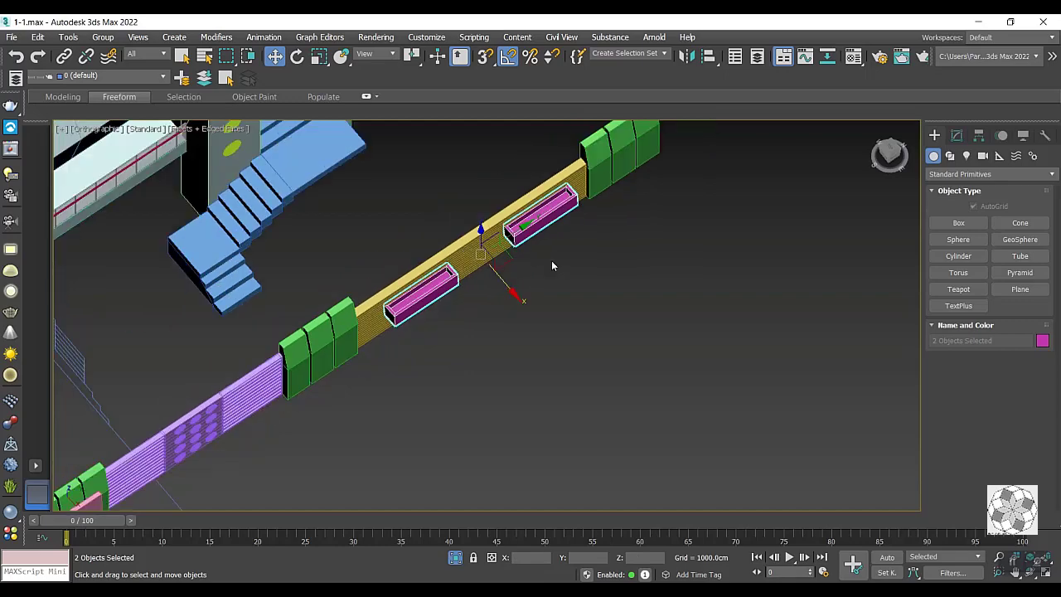
pyautogui.click(893, 150)
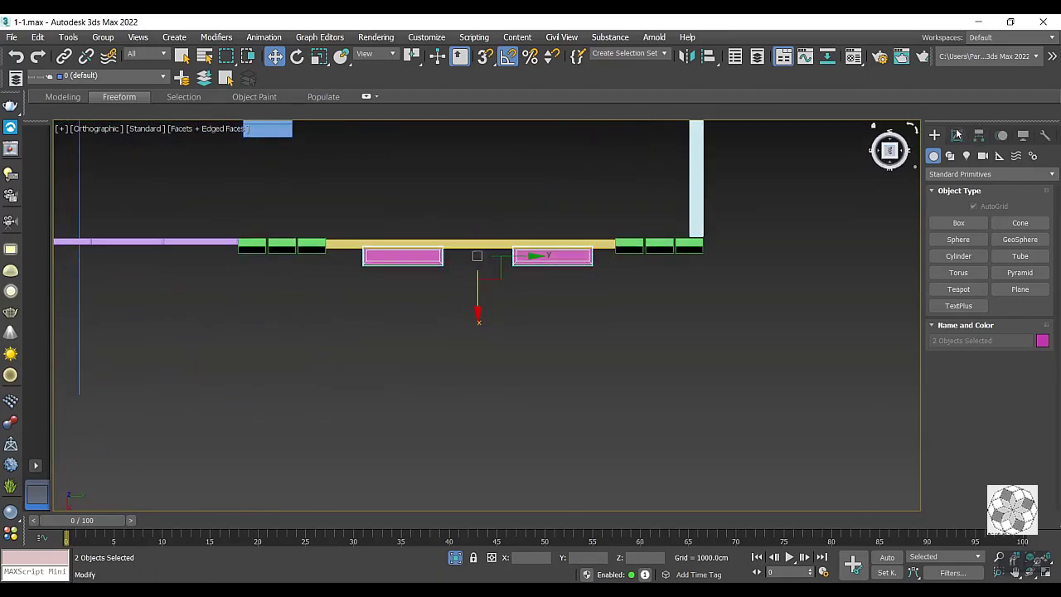
pyautogui.click(957, 134)
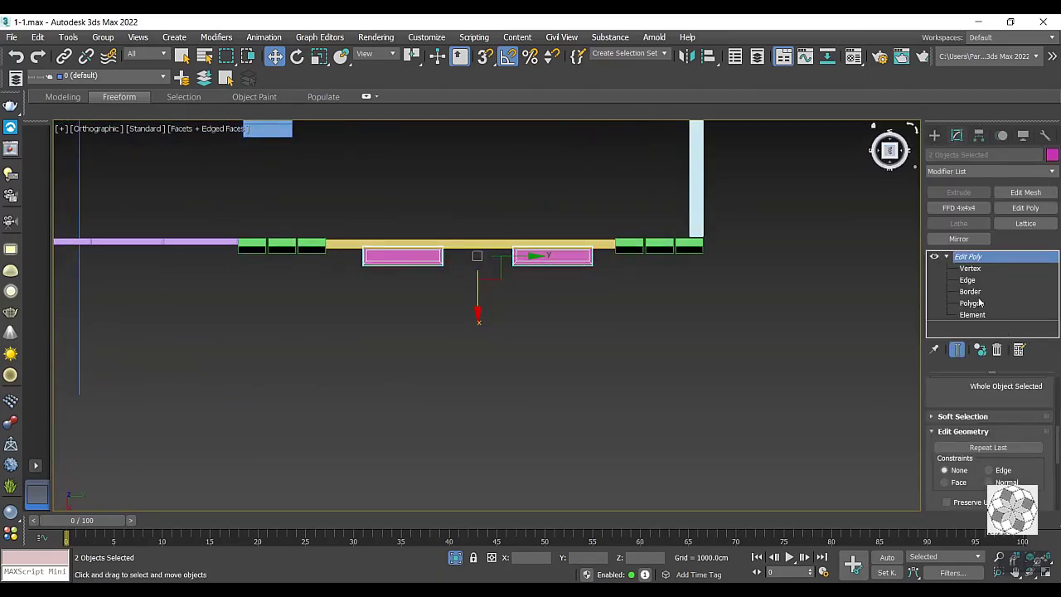
pyautogui.click(971, 268)
pyautogui.scroll(2, 580, 265)
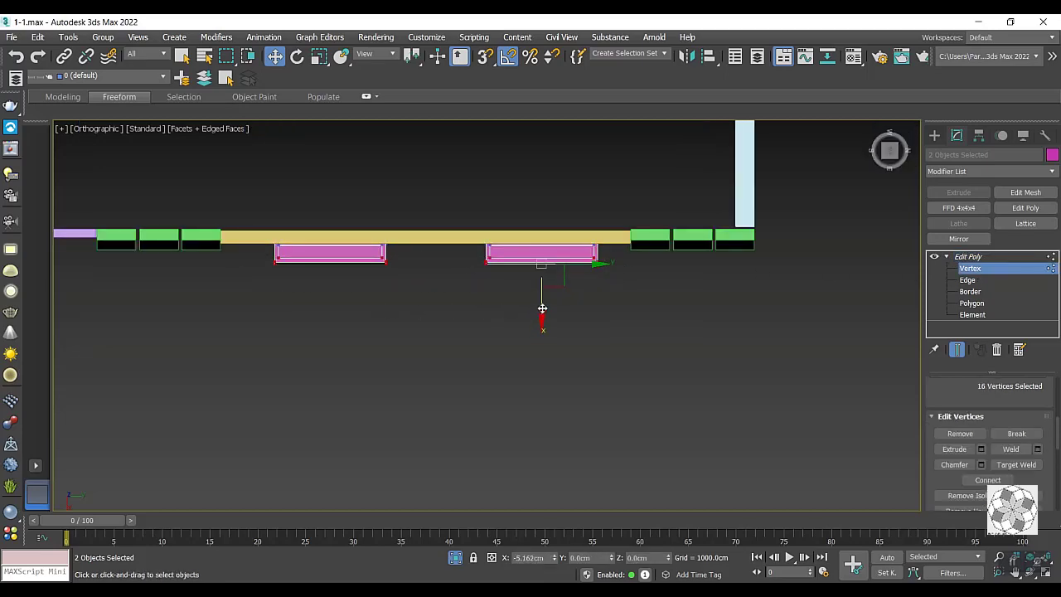
pyautogui.keyDown('alt'); pyautogui.moveTo(541, 312); pyautogui.dragTo(558, 294, button='middle'); pyautogui.keyUp('alt')
pyautogui.scroll(-2, 572, 282)
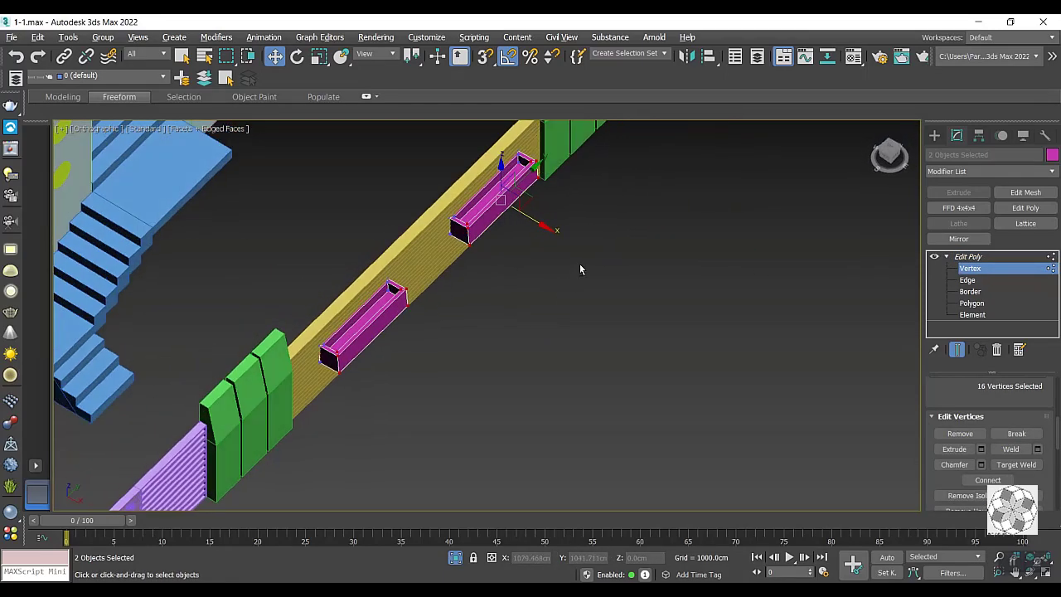
pyautogui.scroll(-2, 577, 273)
pyautogui.scroll(-2, 562, 281)
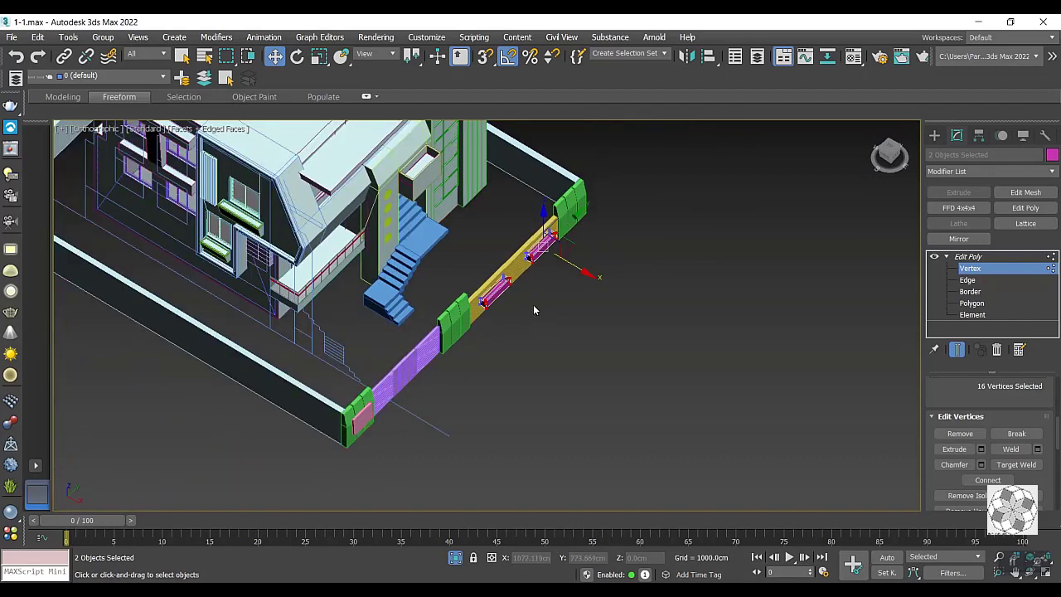
pyautogui.click(934, 135)
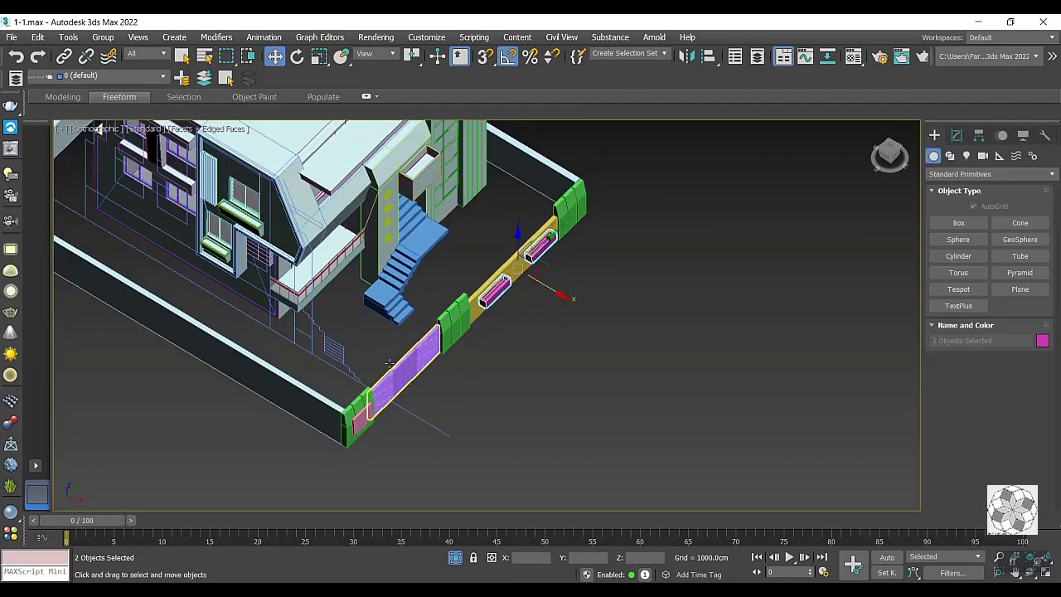
pyautogui.click(322, 333)
pyautogui.click(348, 341)
pyautogui.scroll(-2, 365, 346)
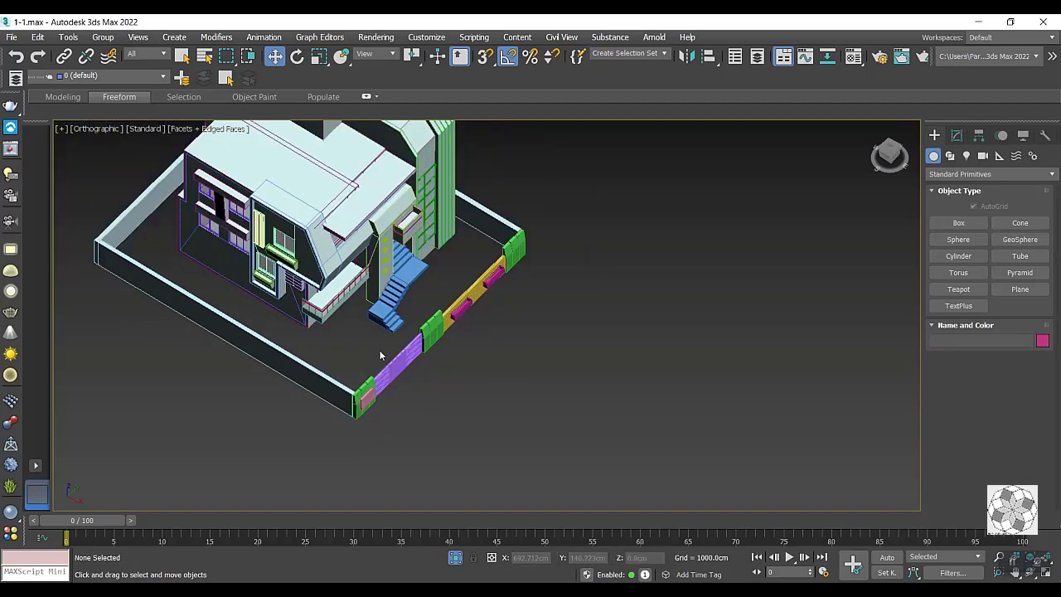
pyautogui.scroll(-2, 398, 352)
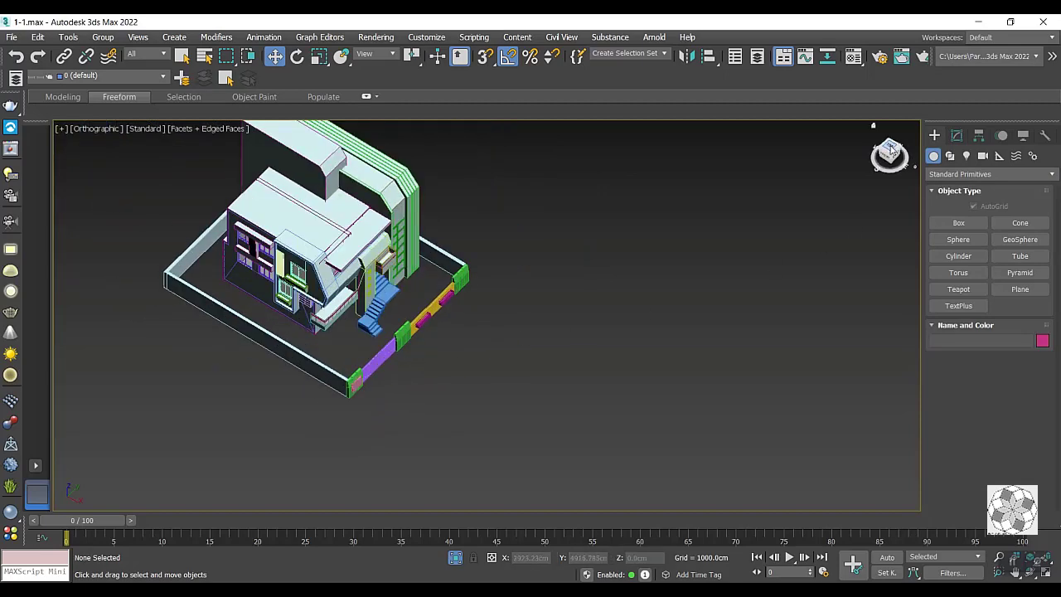
pyautogui.click(889, 150)
pyautogui.keyDown('alt'); pyautogui.moveTo(488, 325); pyautogui.dragTo(477, 276, button='middle'); pyautogui.keyUp('alt')
pyautogui.hotkey('alt', 'Tab')
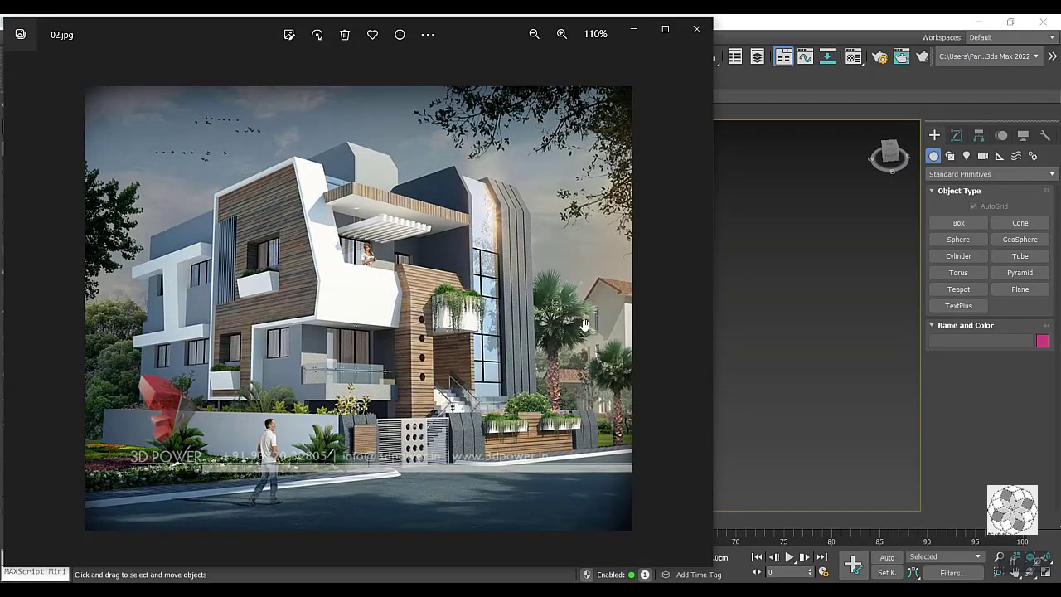
# In Top view, draw a 5648 × 3408 cm ground box around the villa plot.
pyautogui.click(633, 30)
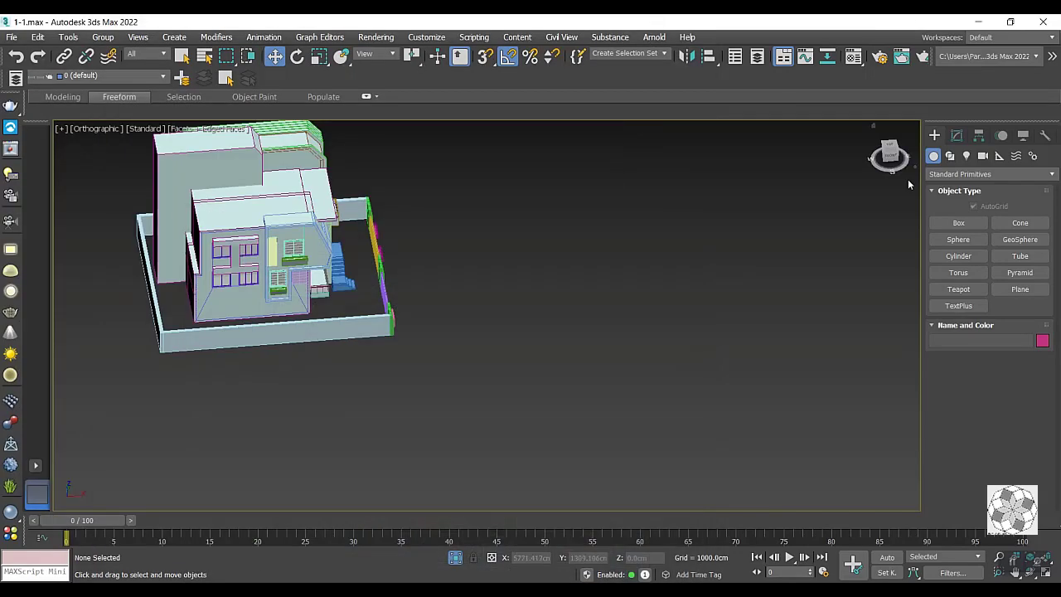
pyautogui.click(890, 149)
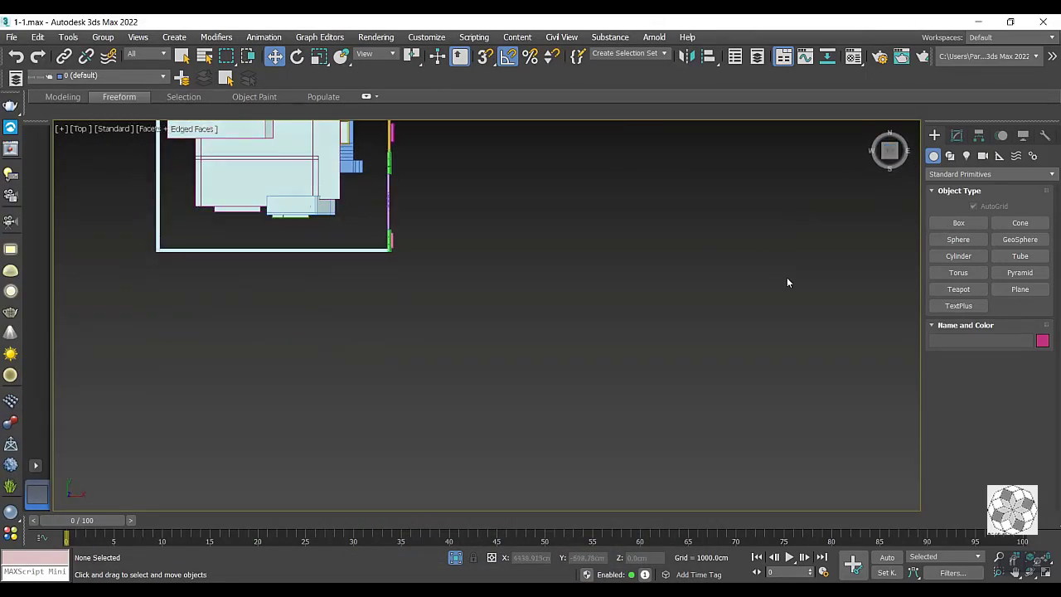
pyautogui.click(959, 222)
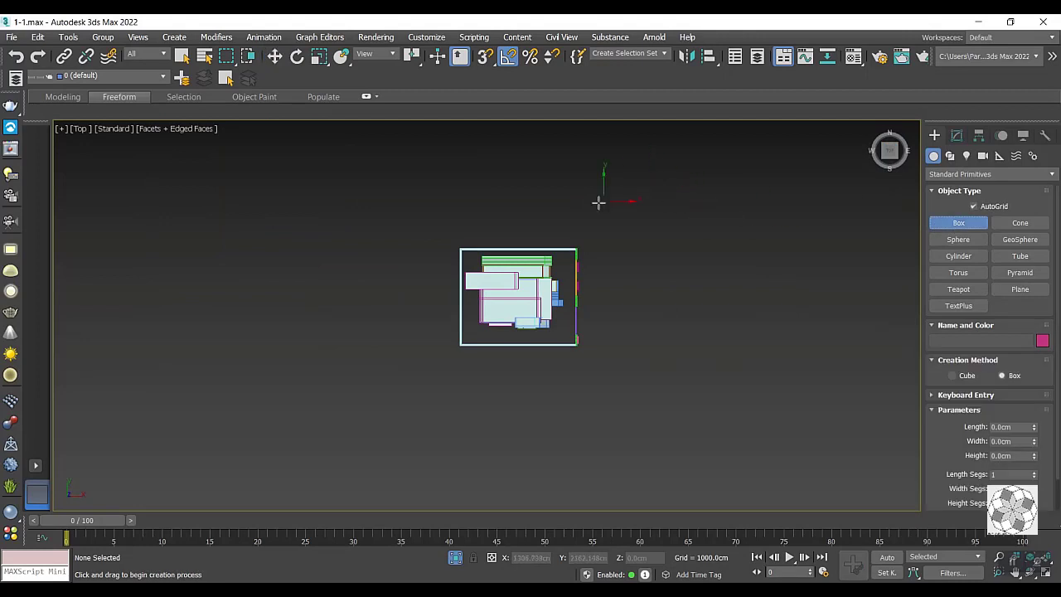
pyautogui.moveTo(650, 154); pyautogui.dragTo(457, 472)
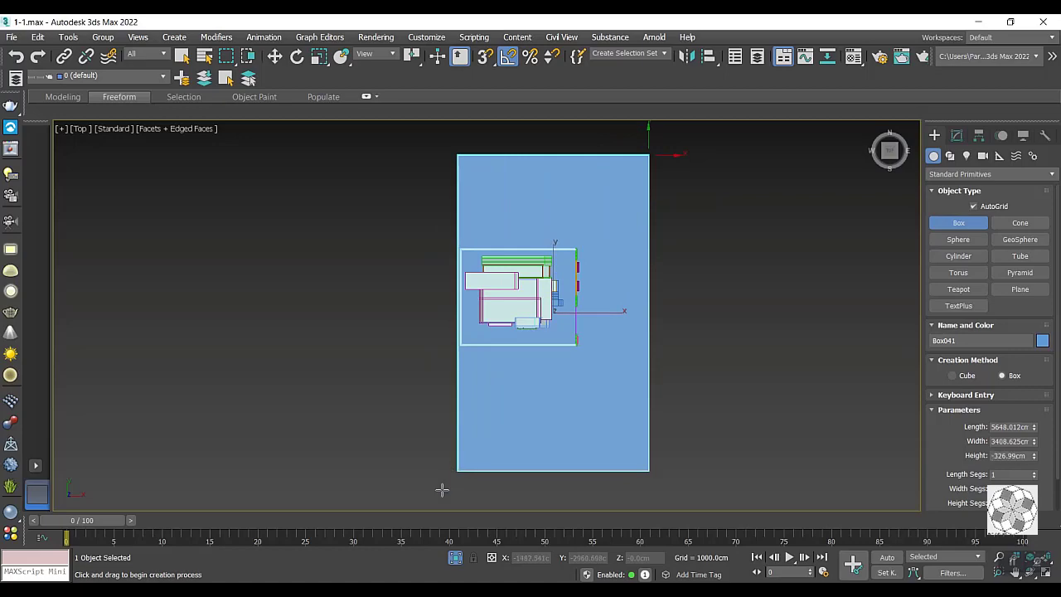
pyautogui.scroll(-2, 497, 433)
pyautogui.keyDown('alt'); pyautogui.moveTo(497, 433); pyautogui.dragTo(496, 387, button='middle'); pyautogui.keyUp('alt')
pyautogui.scroll(2, 495, 387)
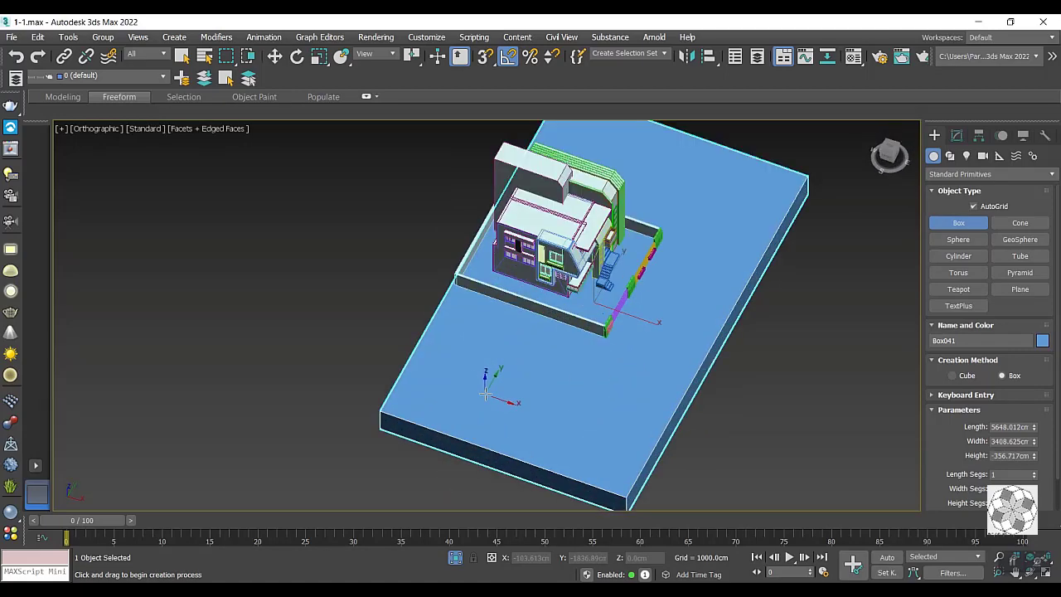
pyautogui.scroll(2, 495, 386)
pyautogui.scroll(-3, 496, 387)
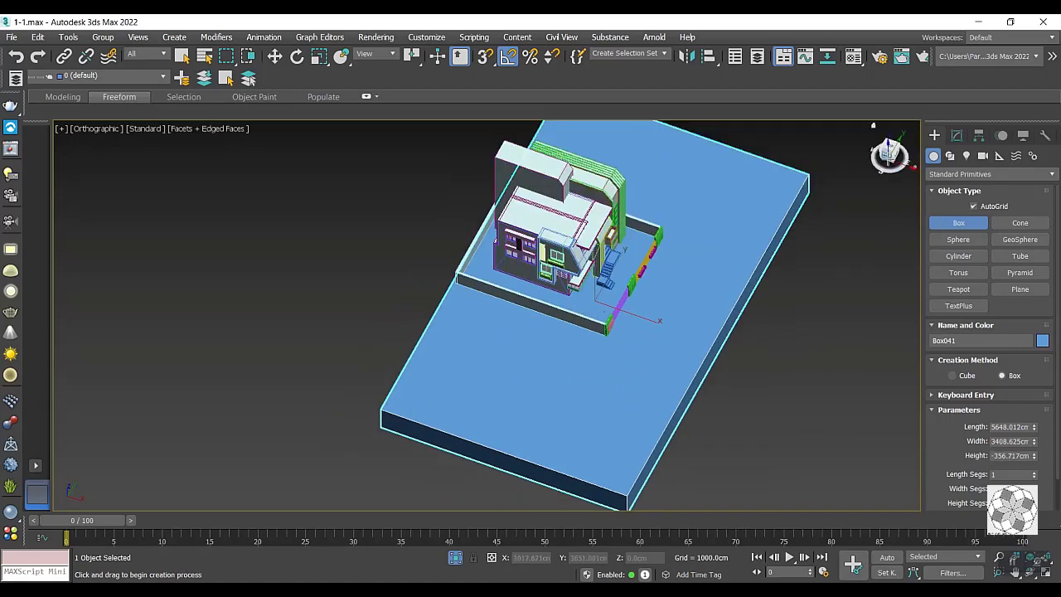
pyautogui.moveTo(888, 155); pyautogui.dragTo(874, 125)
pyautogui.press('t')
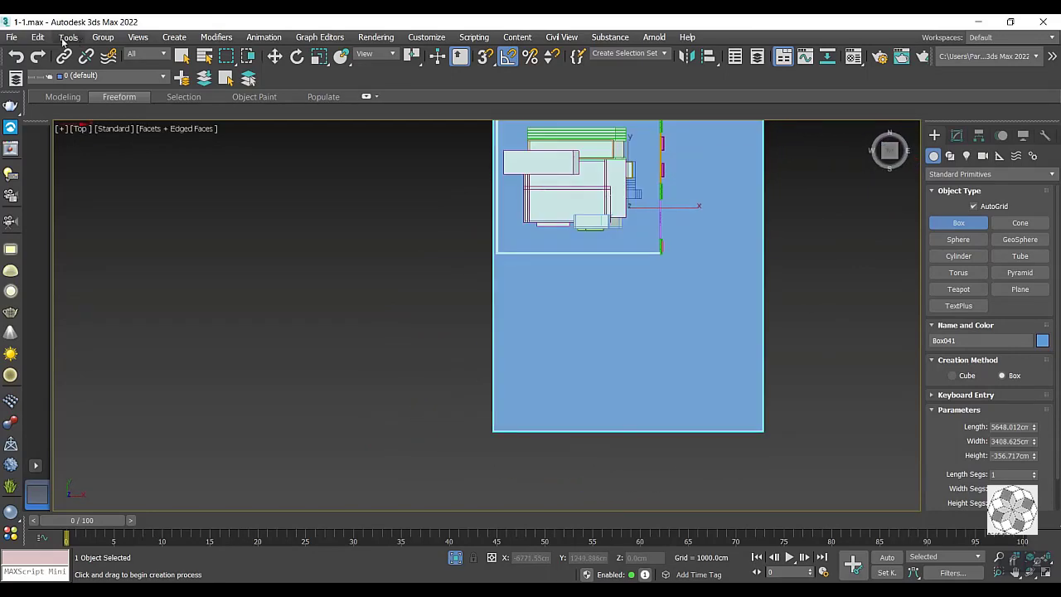
# Save the scene, then select the ground box Box041 and shift it into place.
pyautogui.click(38, 36)
pyautogui.moveTo(12, 36)
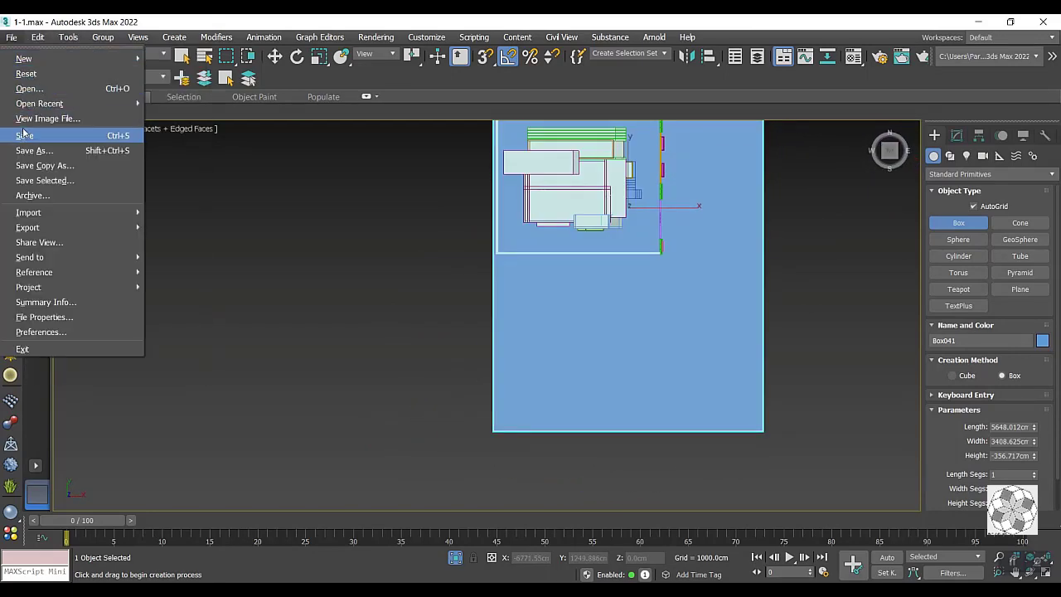
pyautogui.click(25, 137)
pyautogui.keyDown('alt'); pyautogui.moveTo(445, 277); pyautogui.dragTo(585, 304, button='middle'); pyautogui.keyUp('alt')
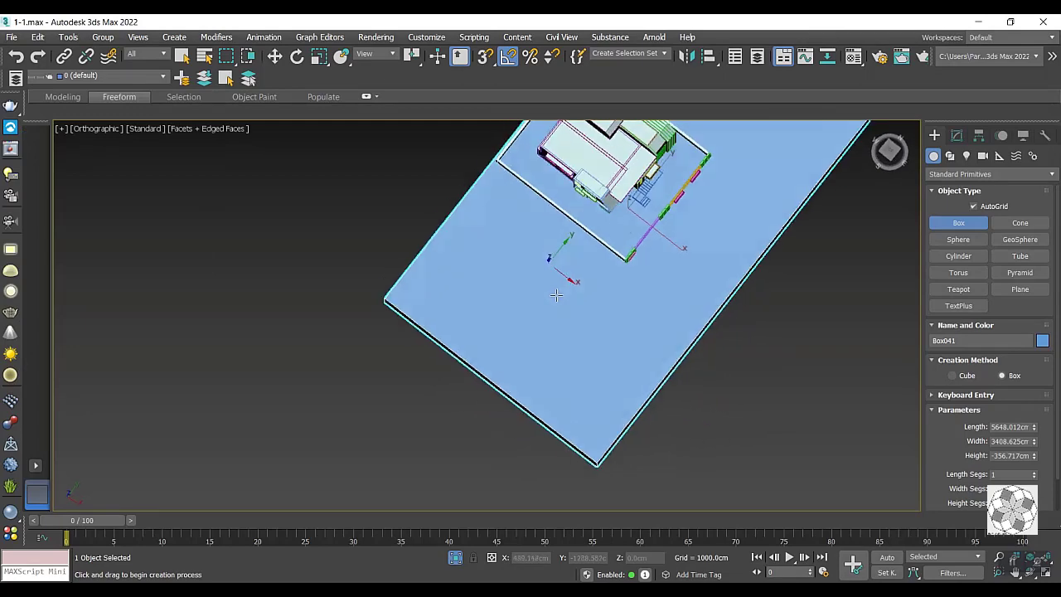
pyautogui.hotkey('ctrl', 'z')
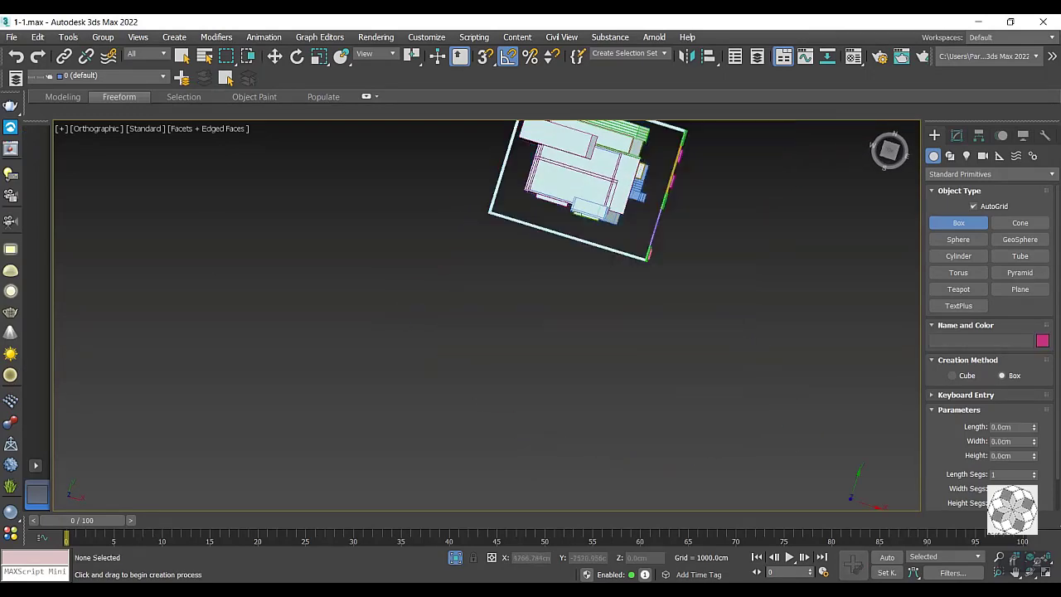
pyautogui.keyDown('alt'); pyautogui.moveTo(568, 433); pyautogui.dragTo(539, 413, button='middle'); pyautogui.keyUp('alt')
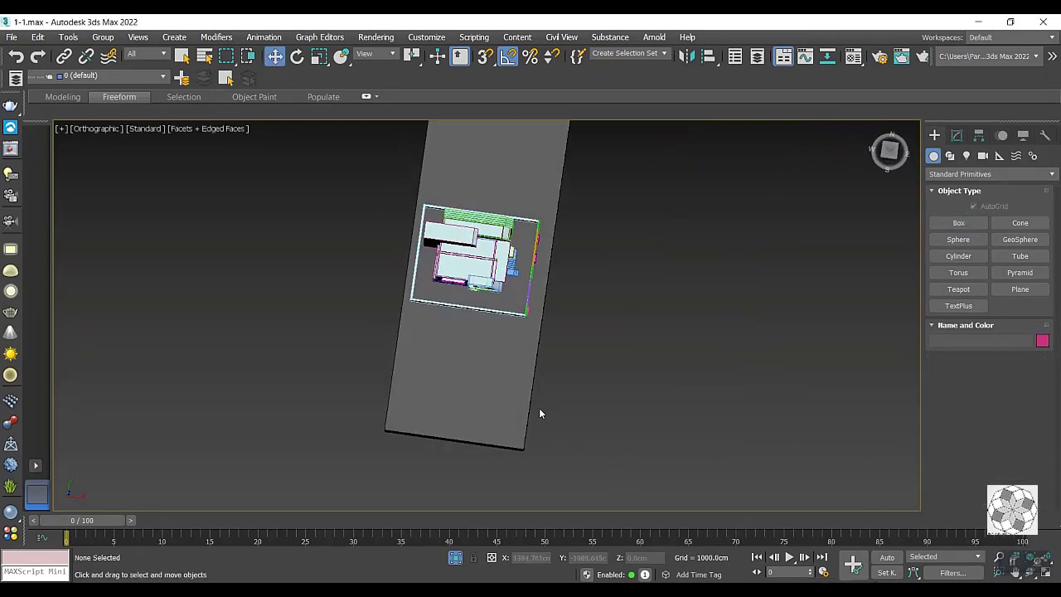
pyautogui.scroll(2, 539, 413)
pyautogui.scroll(1, 500, 351)
pyautogui.click(500, 351)
pyautogui.moveTo(500, 351); pyautogui.dragTo(500, 437, button='middle')
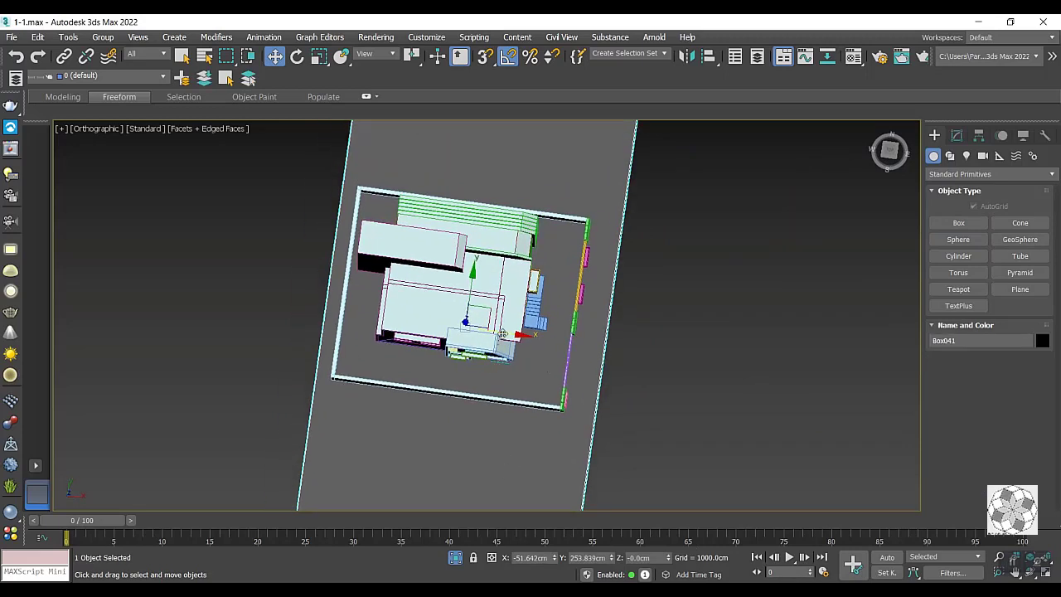
# Nudge Box041 along X, then in Top view convert it to Editable Poly at Edge level.
pyautogui.moveTo(502, 333); pyautogui.dragTo(517, 342)
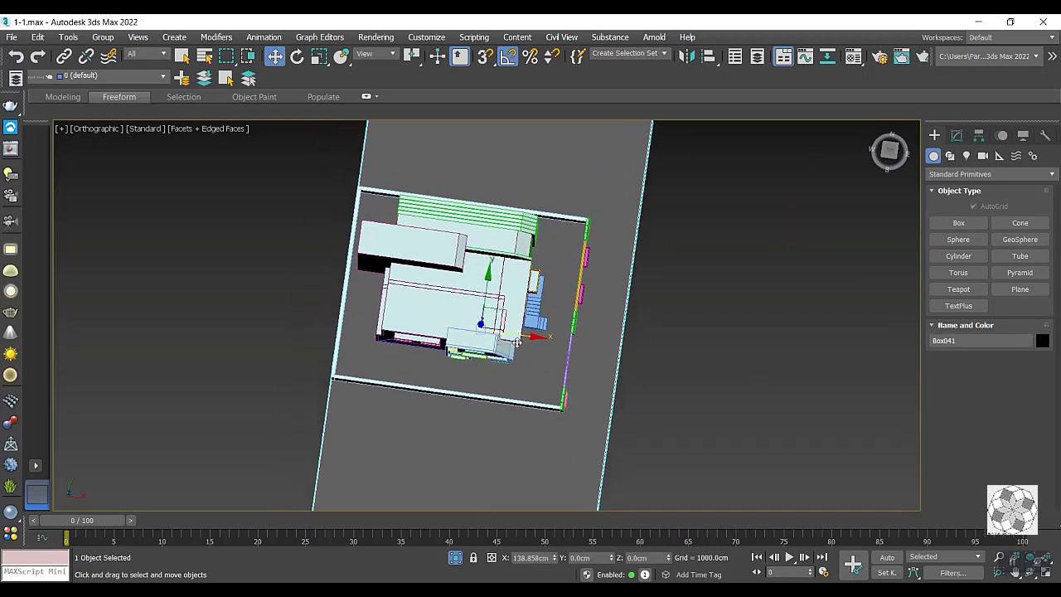
pyautogui.scroll(-3, 517, 342)
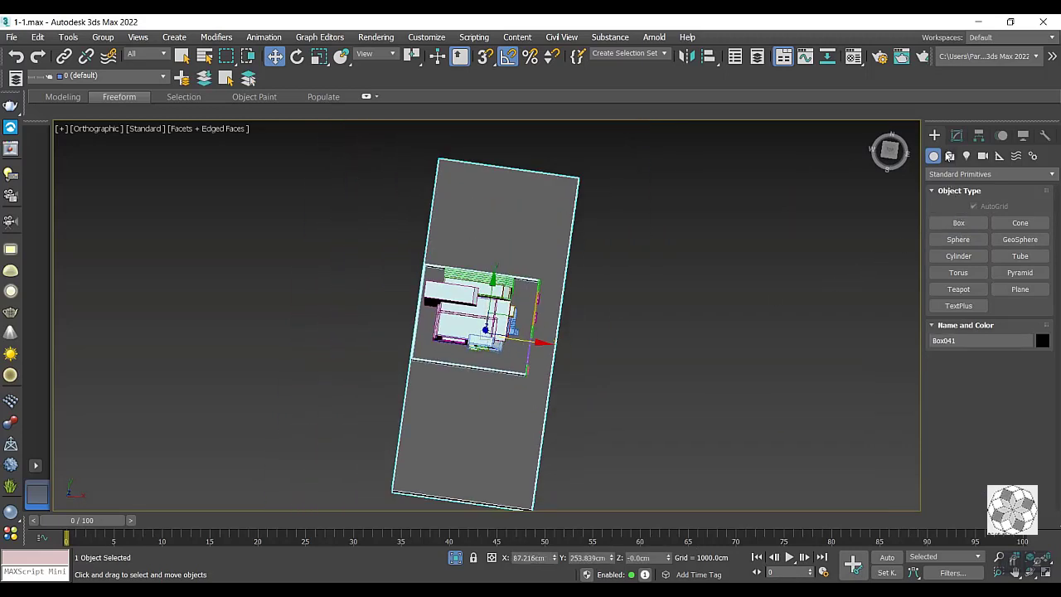
pyautogui.click(890, 150)
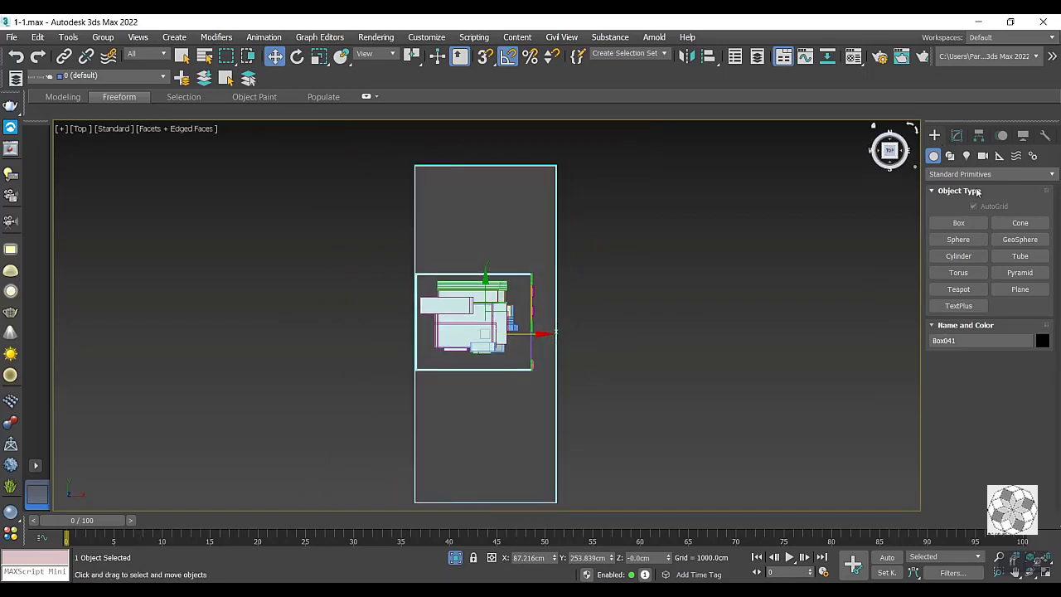
pyautogui.click(951, 155)
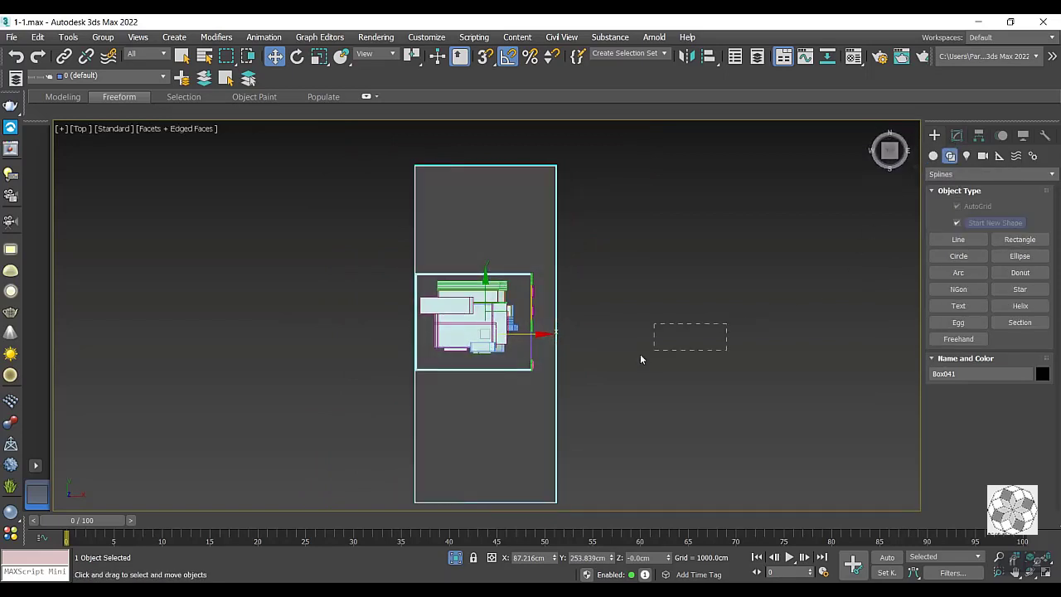
pyautogui.rightClick(397, 361)
pyautogui.click(558, 455)
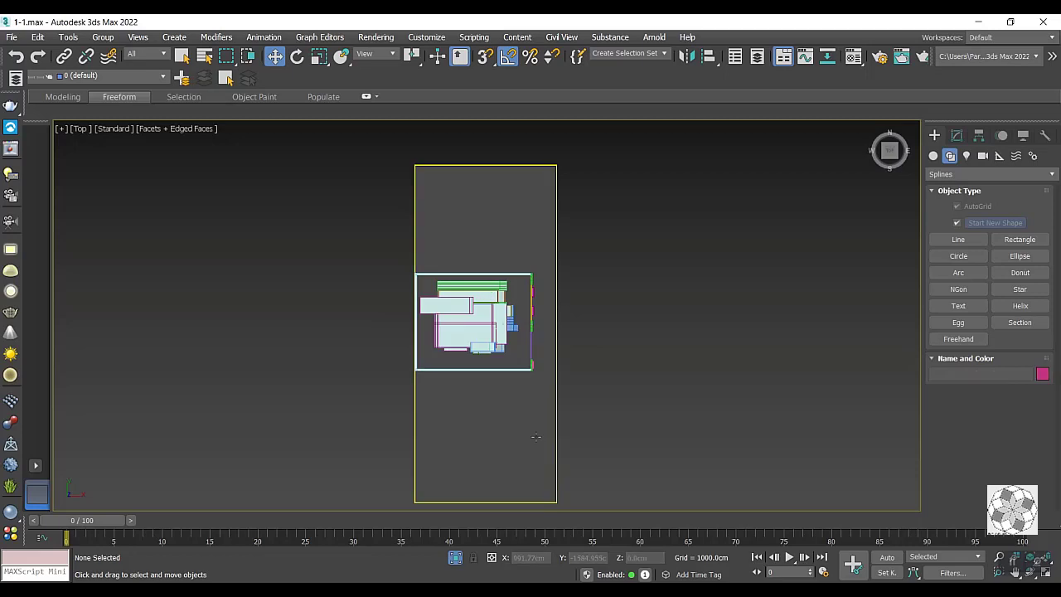
pyautogui.rightClick(536, 437)
pyautogui.click(692, 574)
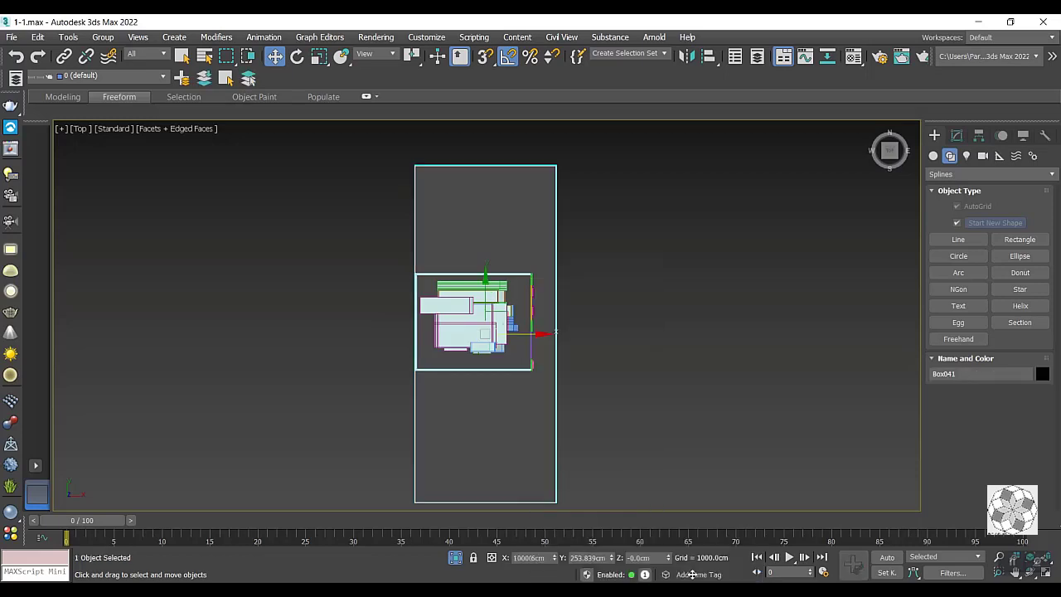
pyautogui.click(967, 400)
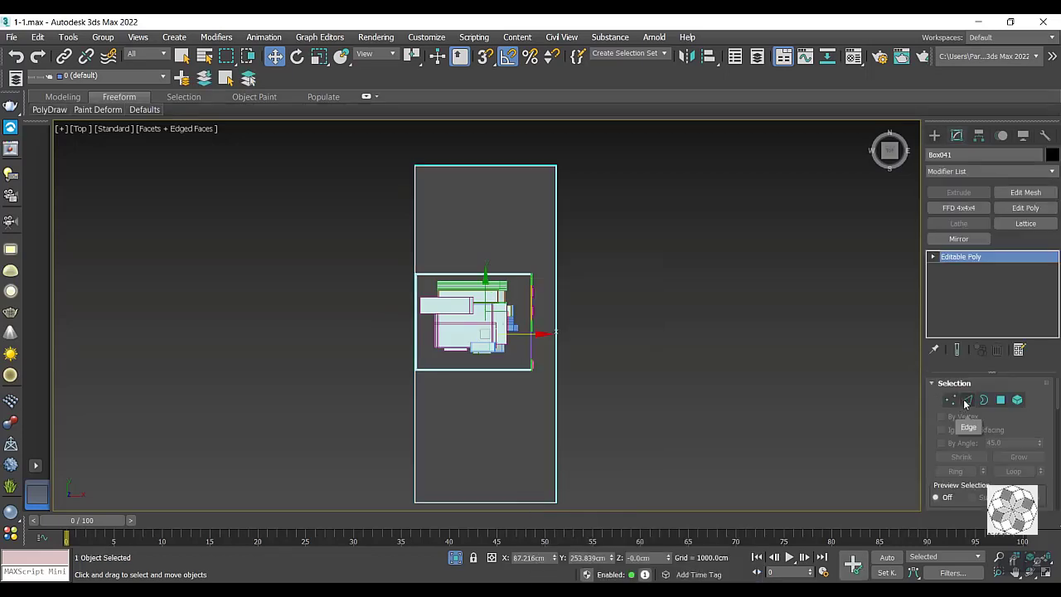
# Connect one new edge across the plate and move its vertex row to the plot's bottom edge.
pyautogui.rightClick(417, 409)
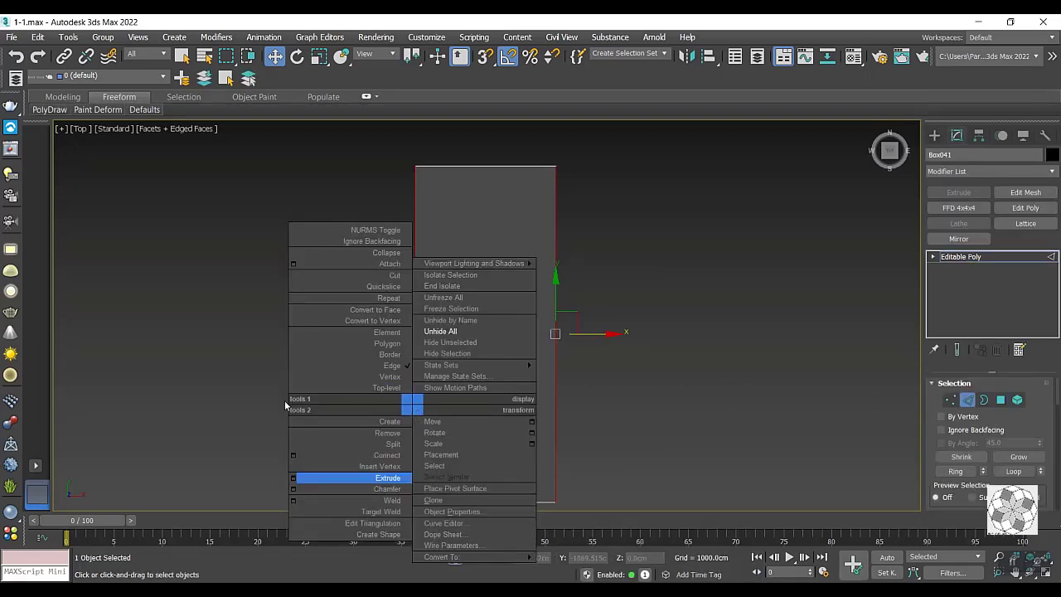
pyautogui.click(292, 458)
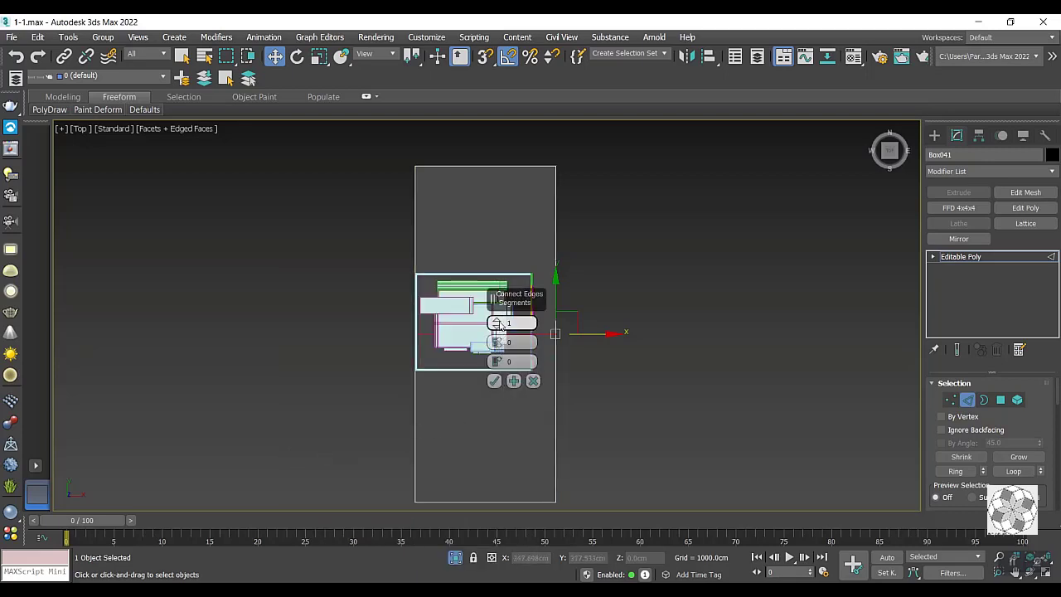
pyautogui.click(495, 380)
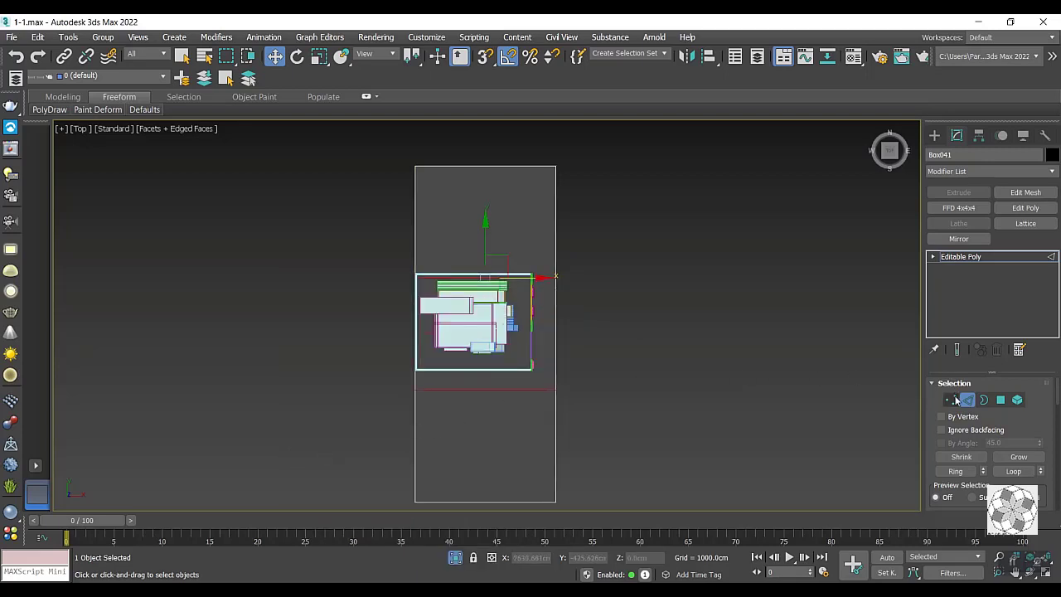
pyautogui.click(953, 400)
pyautogui.scroll(4, 488, 267)
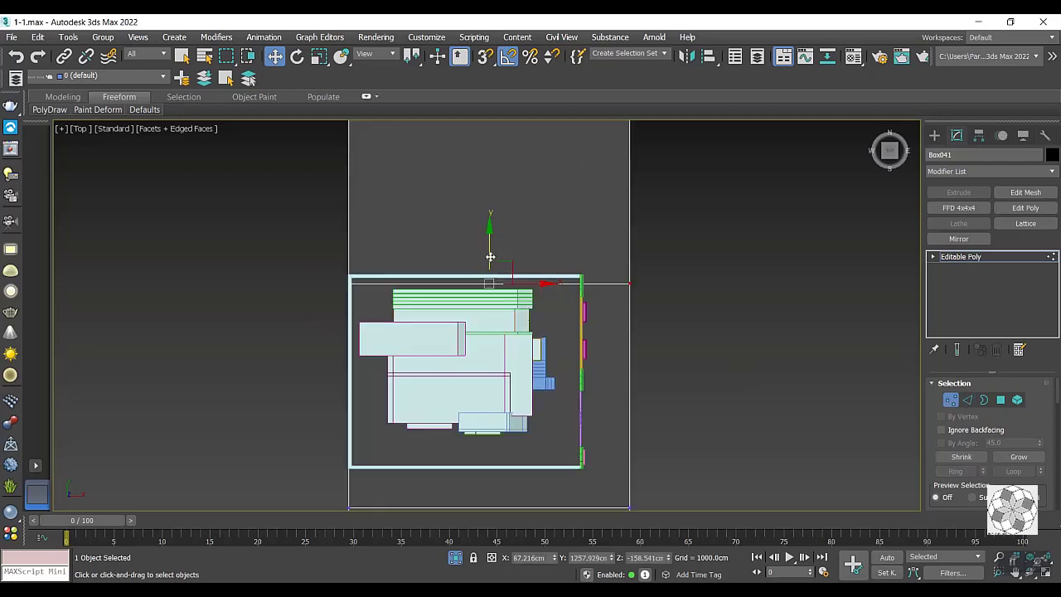
pyautogui.scroll(-4, 489, 248)
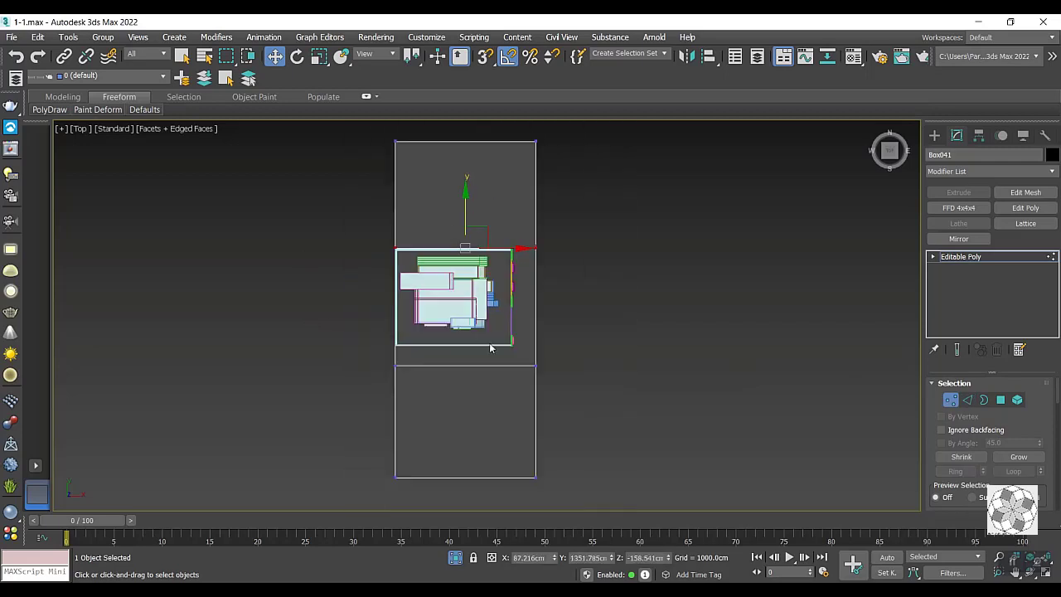
pyautogui.scroll(2, 490, 349)
pyautogui.moveTo(621, 367); pyautogui.dragTo(331, 425)
pyautogui.moveTo(454, 339); pyautogui.dragTo(445, 317)
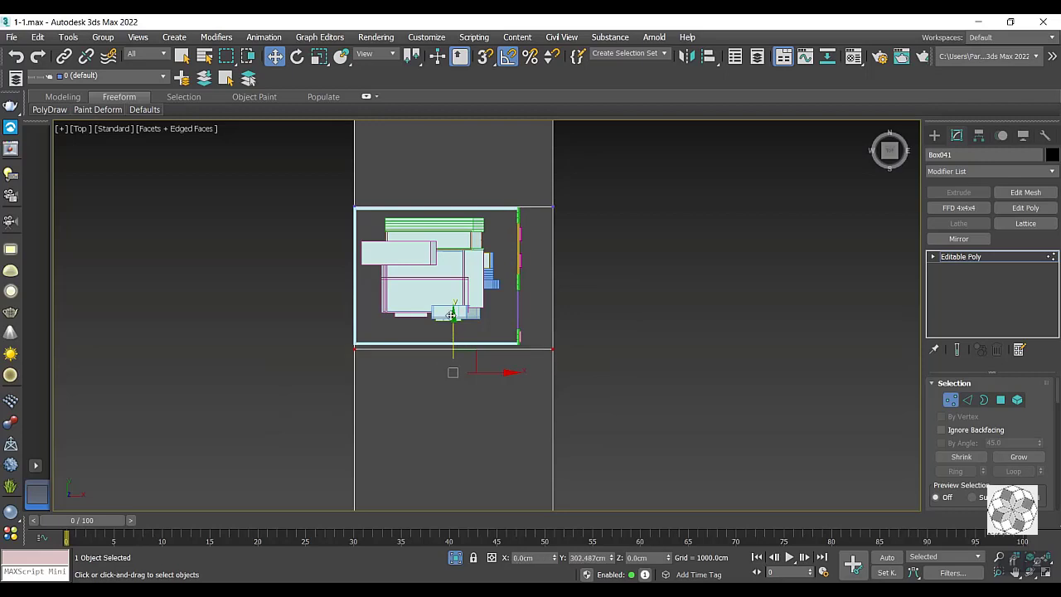
pyautogui.scroll(-4, 445, 318)
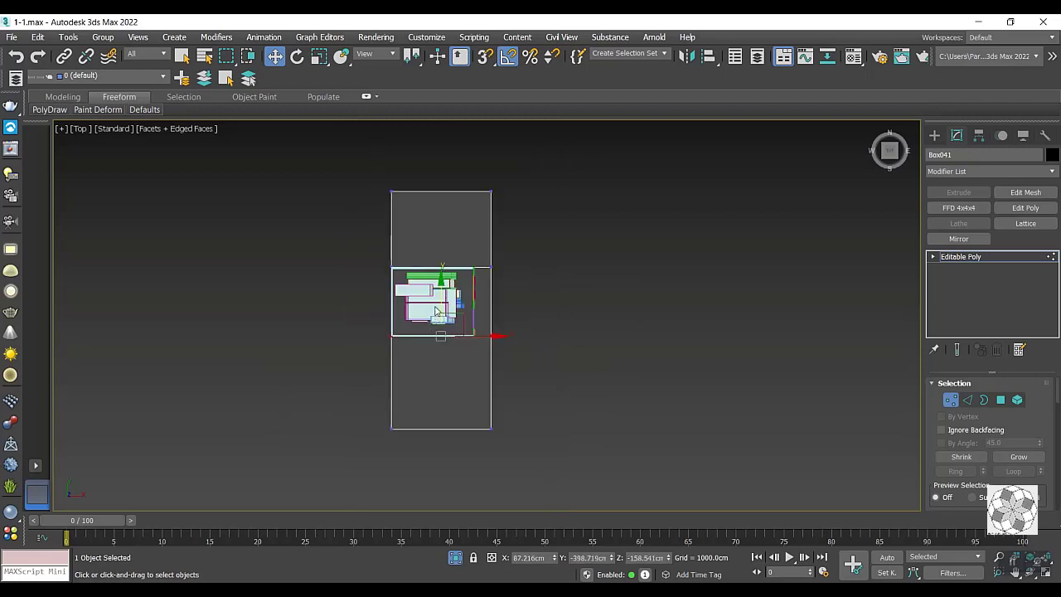
# Connect the plate's horizontal edges with 2 segments, pinched apart into two vertical lines.
pyautogui.rightClick(443, 348)
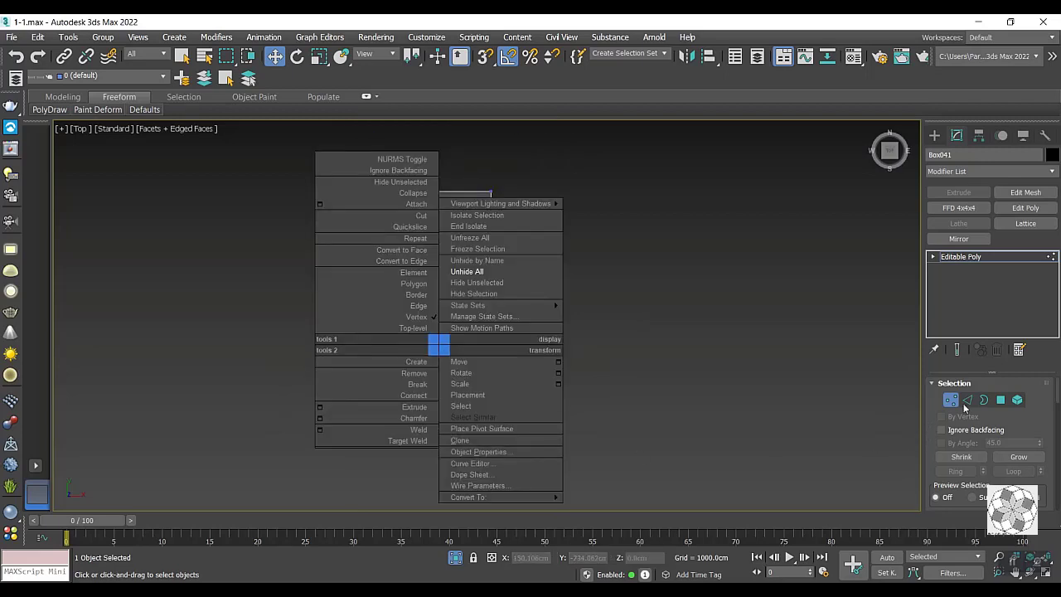
pyautogui.click(967, 402)
pyautogui.click(968, 401)
pyautogui.click(448, 428)
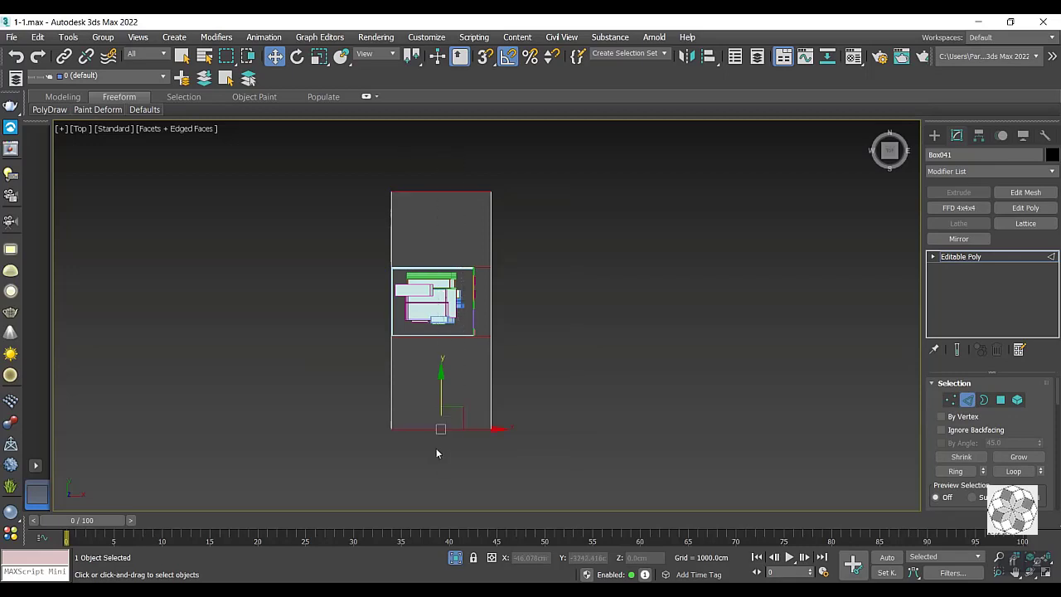
pyautogui.rightClick(445, 345)
pyautogui.click(326, 399)
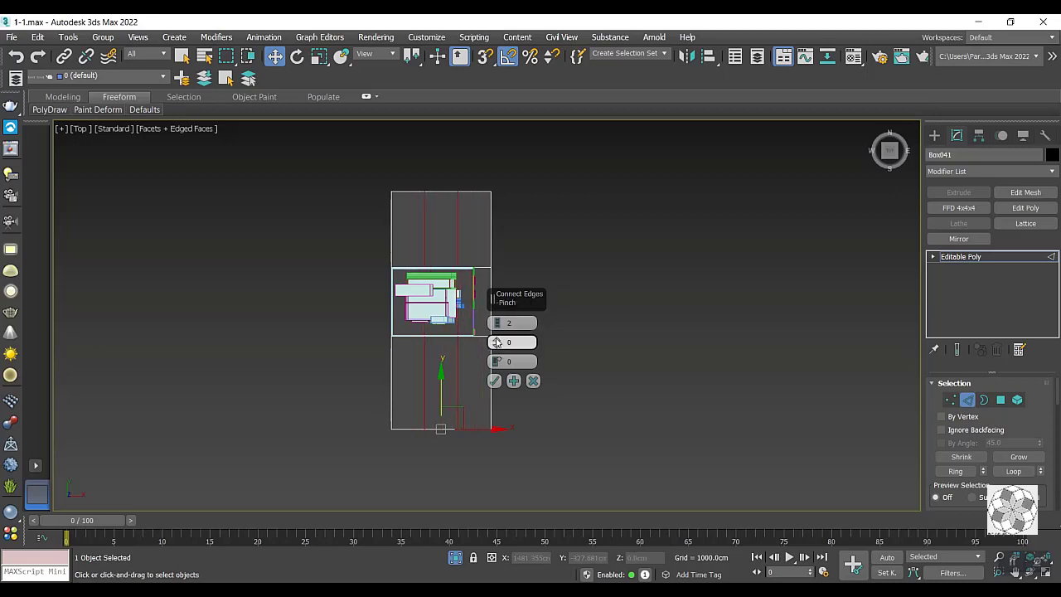
pyautogui.moveTo(495, 340); pyautogui.dragTo(492, 217)
pyautogui.click(495, 381)
# Connect the edges across the plate again with 2 pinched segments for extra horizontal lines.
pyautogui.click(492, 381)
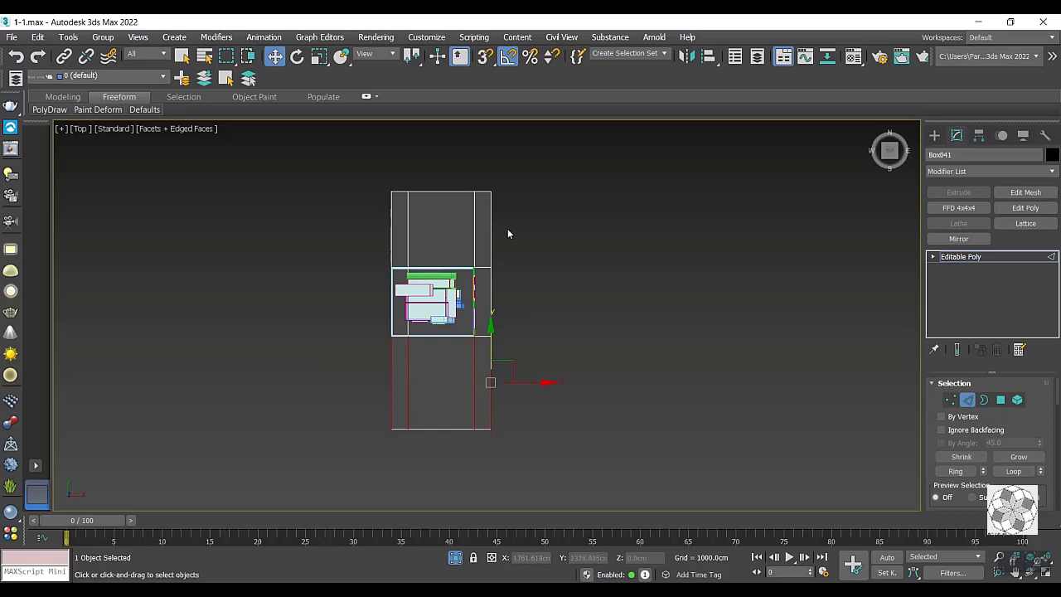
pyautogui.moveTo(513, 229); pyautogui.dragTo(335, 239)
pyautogui.rightClick(383, 230)
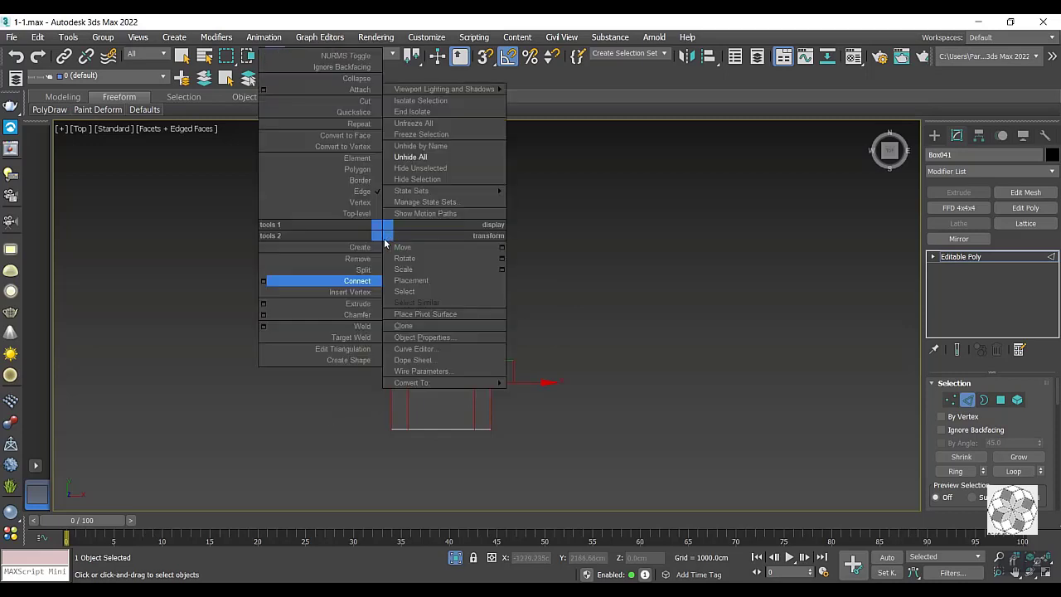
pyautogui.click(263, 283)
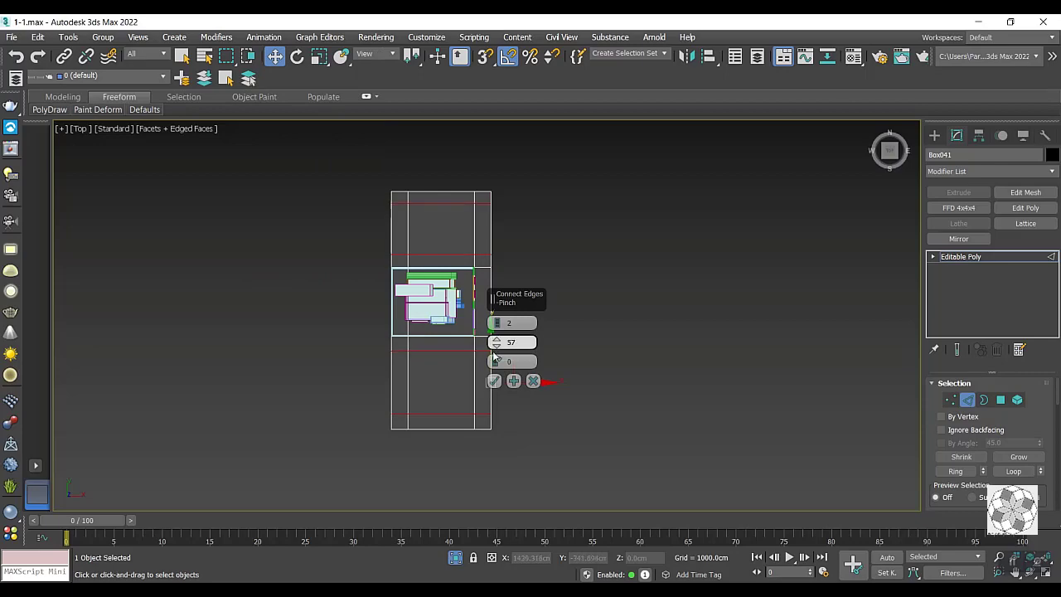
pyautogui.click(494, 381)
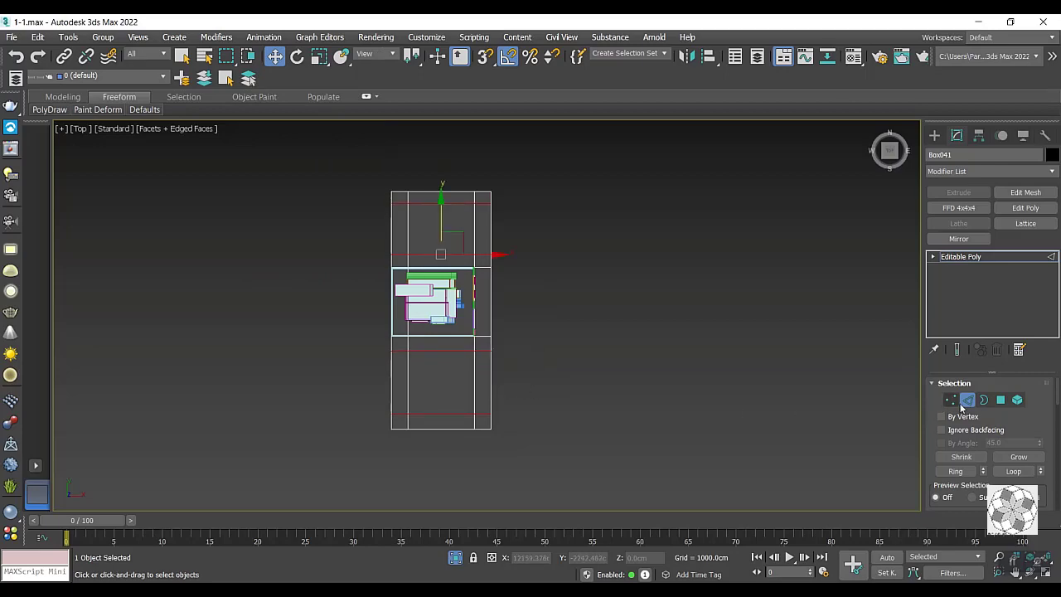
# In Polygon mode, select all seven front side faces of the ground plate.
pyautogui.click(1001, 400)
pyautogui.moveTo(619, 377)
pyautogui.keyDown('alt'); pyautogui.mouseDown(button='middle')
pyautogui.moveTo(502, 351)
pyautogui.moveTo(485, 336)
pyautogui.mouseUp(button='middle'); pyautogui.keyUp('alt')
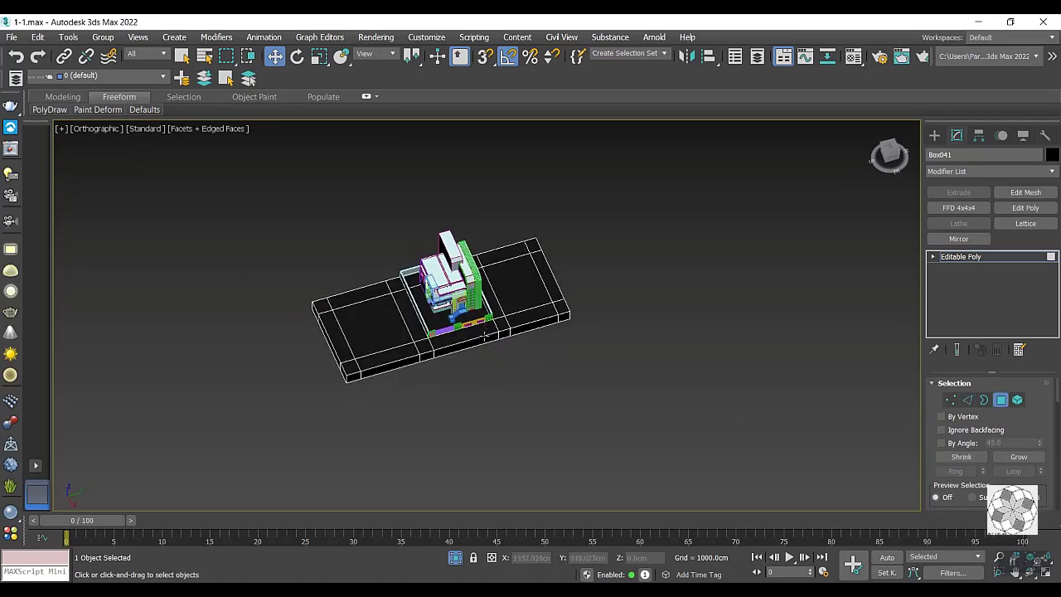
pyautogui.scroll(4, 485, 336)
pyautogui.click(473, 345)
pyautogui.scroll(3, 334, 395)
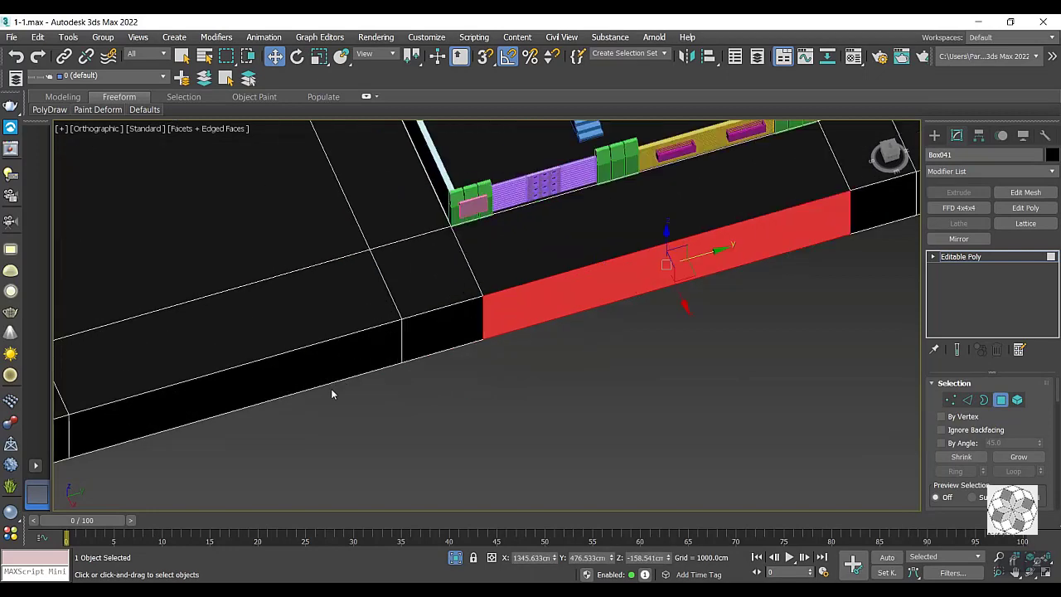
pyautogui.scroll(-2, 323, 372)
pyautogui.click(293, 378)
pyautogui.keyDown('ctrl'); pyautogui.click(177, 409); pyautogui.keyUp('ctrl')
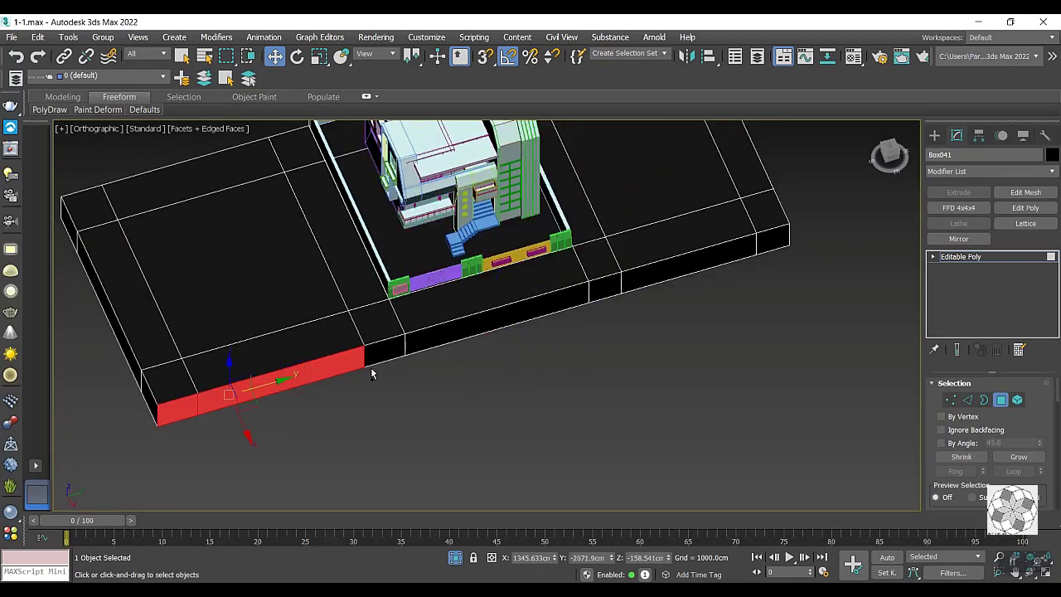
pyautogui.keyDown('ctrl'); pyautogui.click(374, 356); pyautogui.keyUp('ctrl')
pyautogui.keyDown('ctrl'); pyautogui.click(481, 329); pyautogui.keyUp('ctrl')
pyautogui.keyDown('ctrl'); pyautogui.click(605, 286); pyautogui.keyUp('ctrl')
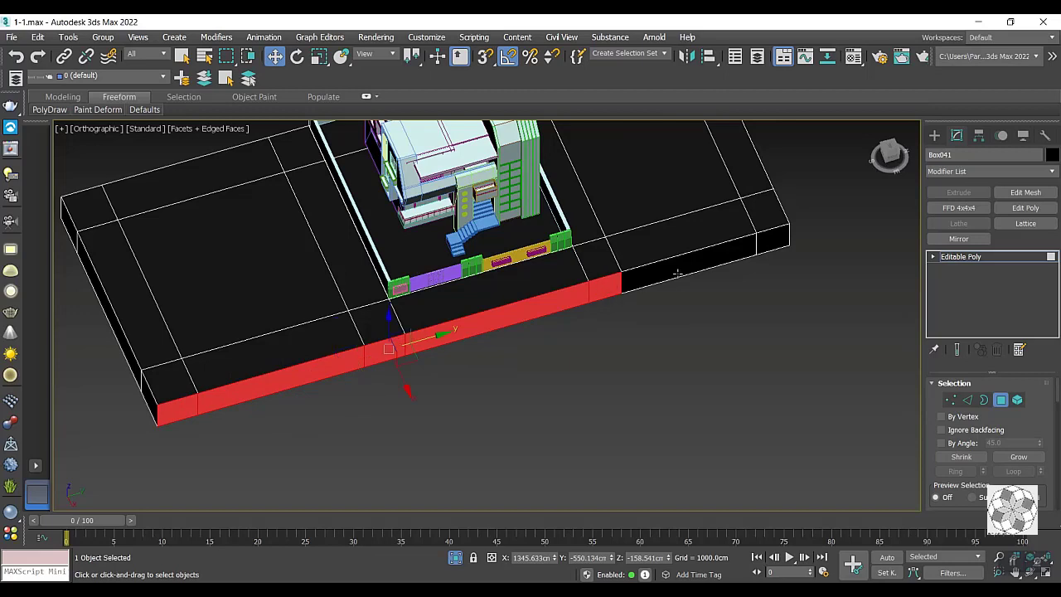
pyautogui.keyDown('ctrl'); pyautogui.click(679, 274); pyautogui.keyUp('ctrl')
pyautogui.keyDown('ctrl'); pyautogui.click(767, 244); pyautogui.keyUp('ctrl')
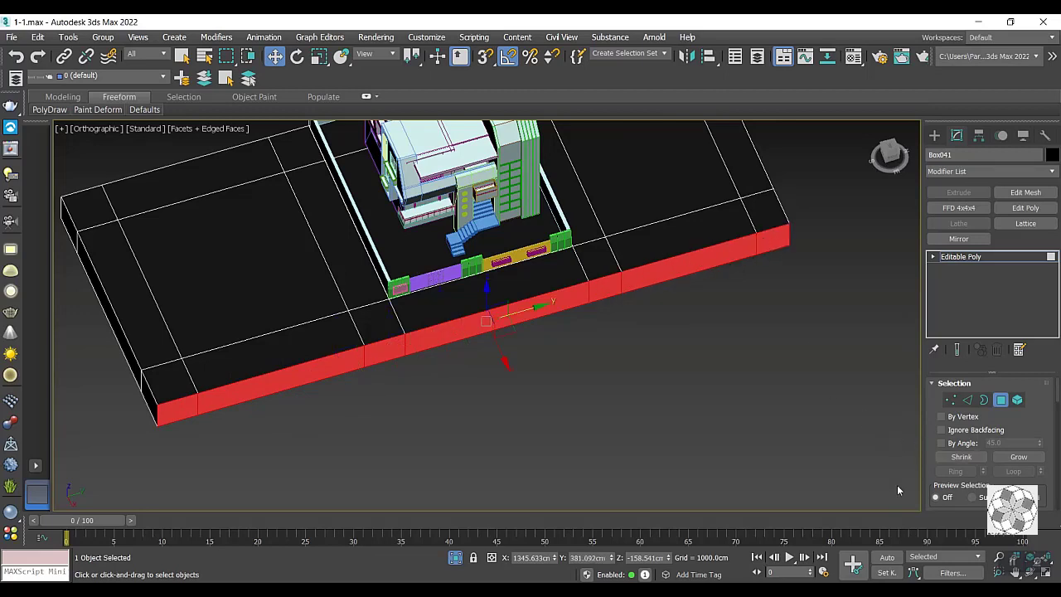
# Extrude the selected front faces outward by 1000 cm.
pyautogui.moveTo(499, 353); pyautogui.dragTo(489, 330)
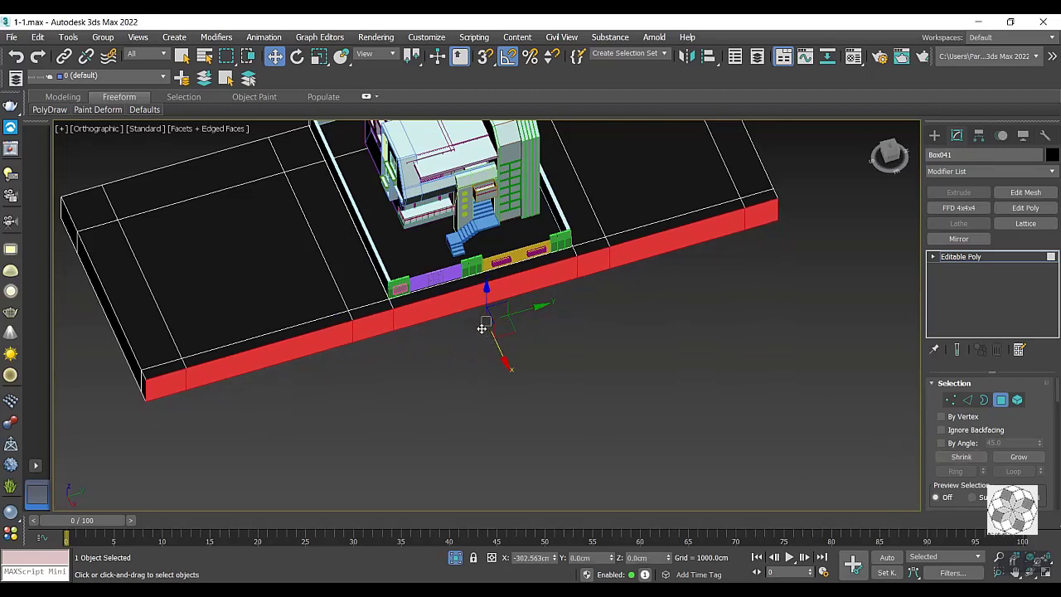
pyautogui.scroll(-3, 992, 441)
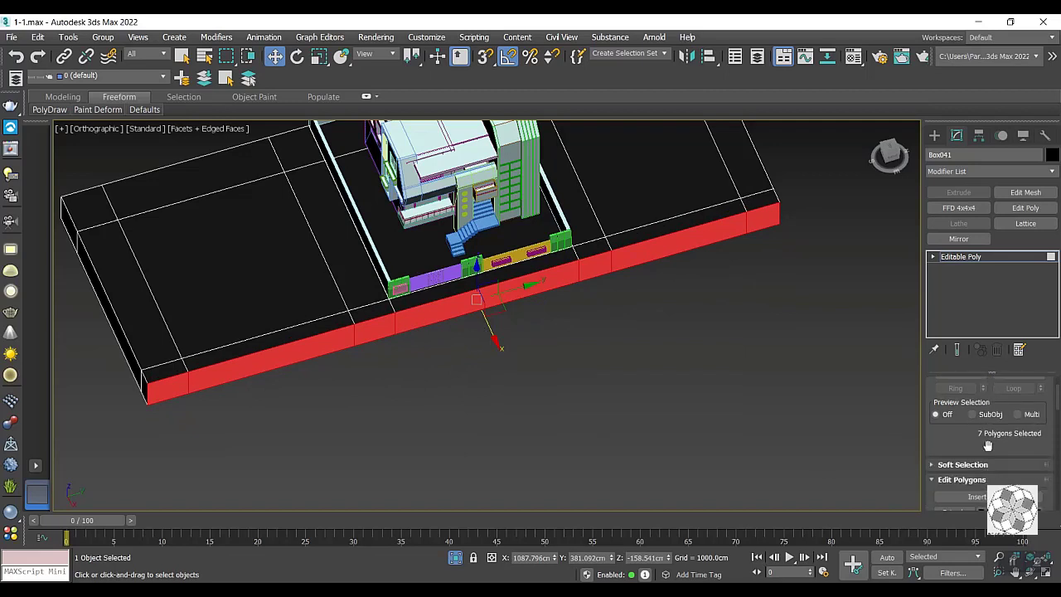
pyautogui.scroll(-2, 989, 456)
pyautogui.click(982, 463)
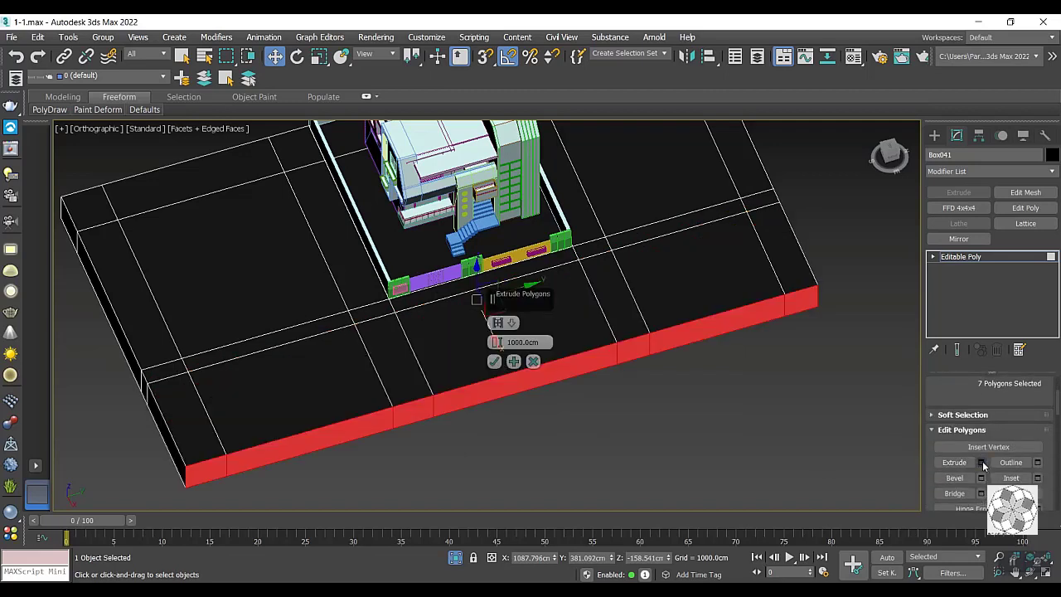
pyautogui.click(494, 362)
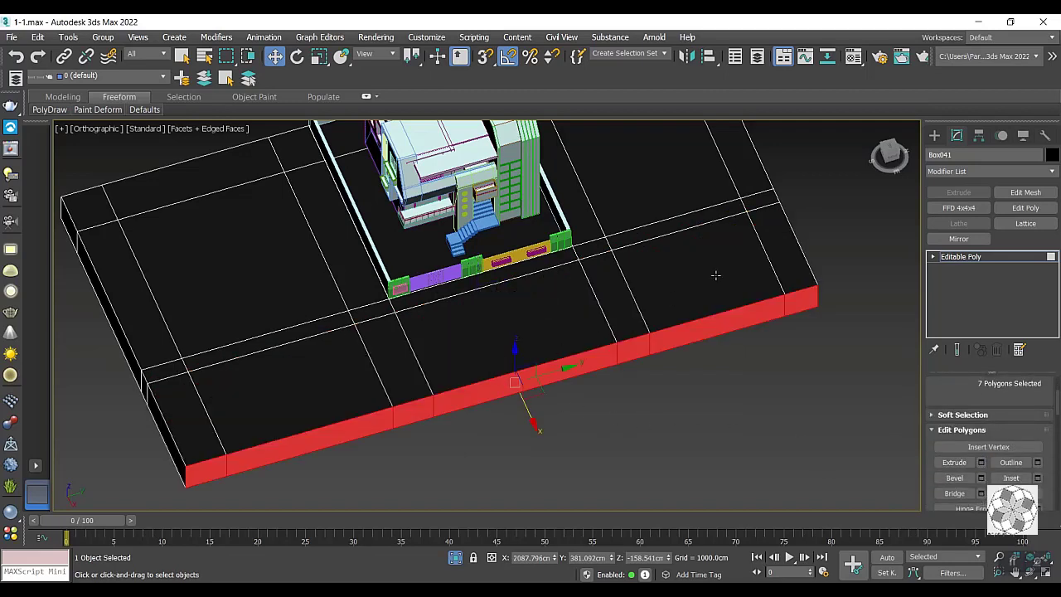
# Select the seven road strip faces running across the front of the plate.
pyautogui.click(759, 201)
pyautogui.keyDown('ctrl'); pyautogui.click(680, 219); pyautogui.keyUp('ctrl')
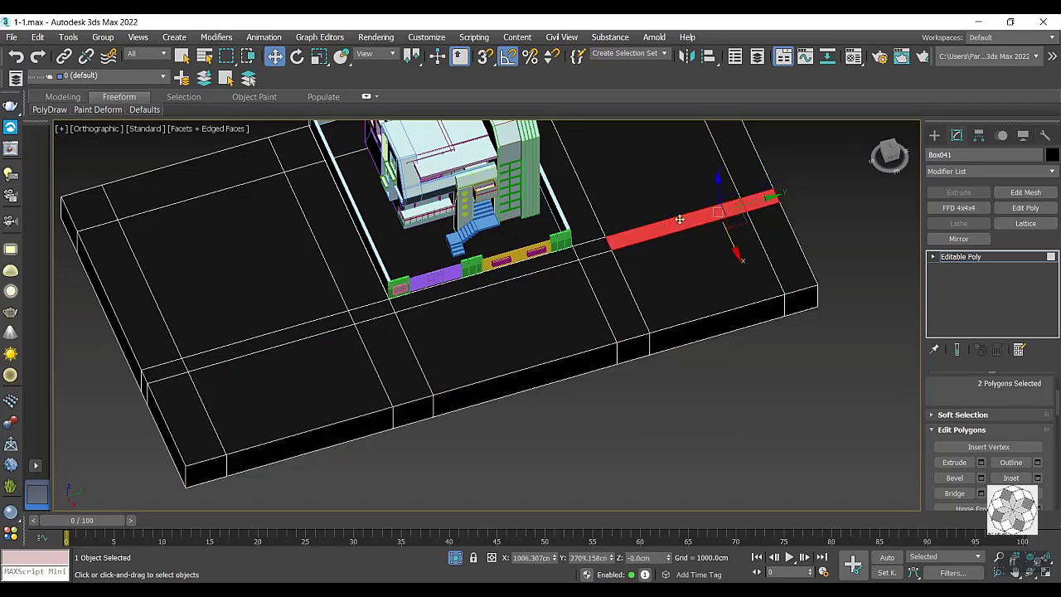
pyautogui.keyDown('ctrl'); pyautogui.click(595, 247); pyautogui.keyUp('ctrl')
pyautogui.keyDown('ctrl'); pyautogui.click(533, 263); pyautogui.keyUp('ctrl')
pyautogui.keyDown('ctrl'); pyautogui.click(355, 315); pyautogui.keyUp('ctrl')
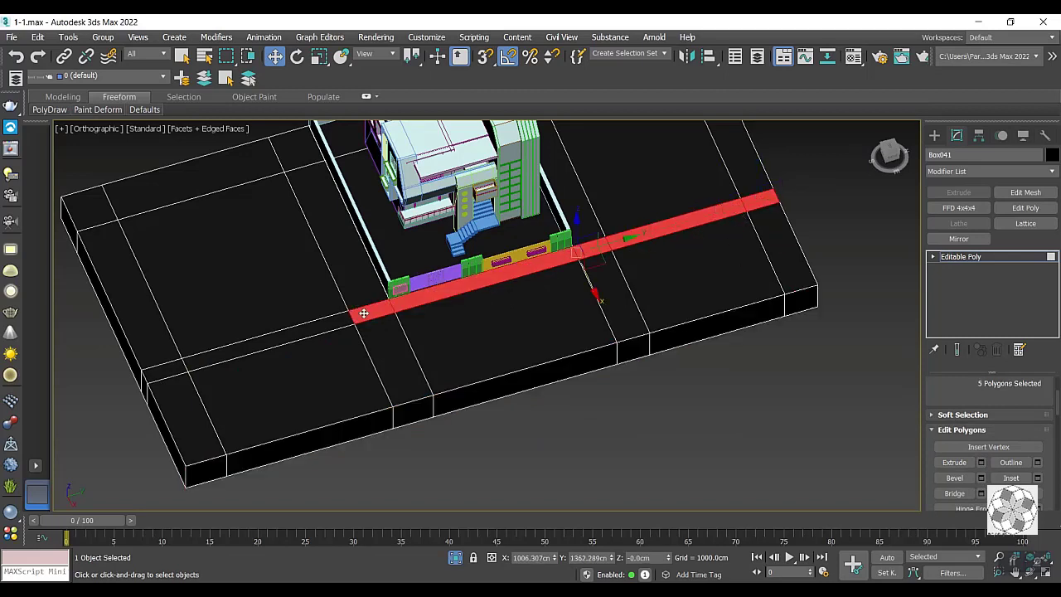
pyautogui.keyDown('ctrl'); pyautogui.click(231, 351); pyautogui.keyUp('ctrl')
pyautogui.keyDown('ctrl'); pyautogui.click(169, 369); pyautogui.keyUp('ctrl')
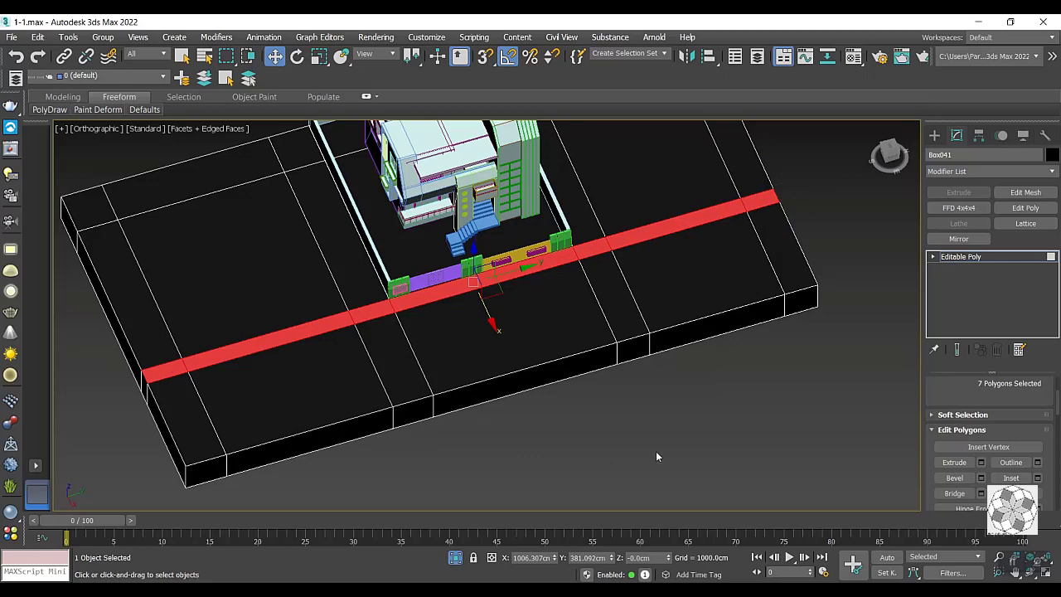
# Discard the inset preview and extrude the road strip up by 10 cm.
pyautogui.click(1038, 477)
pyautogui.scroll(3, 483, 338)
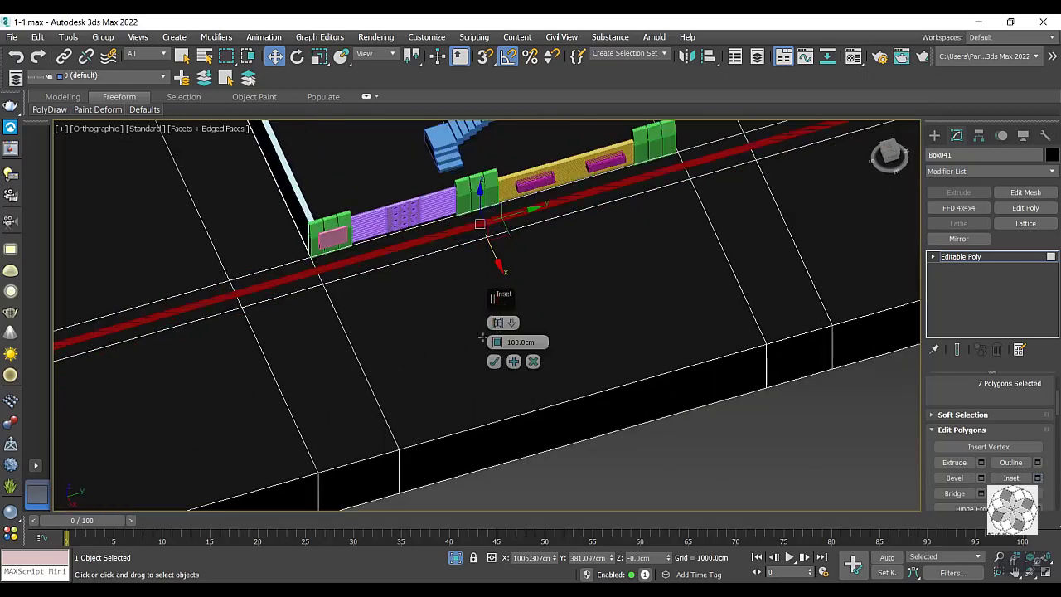
pyautogui.click(533, 361)
pyautogui.click(981, 463)
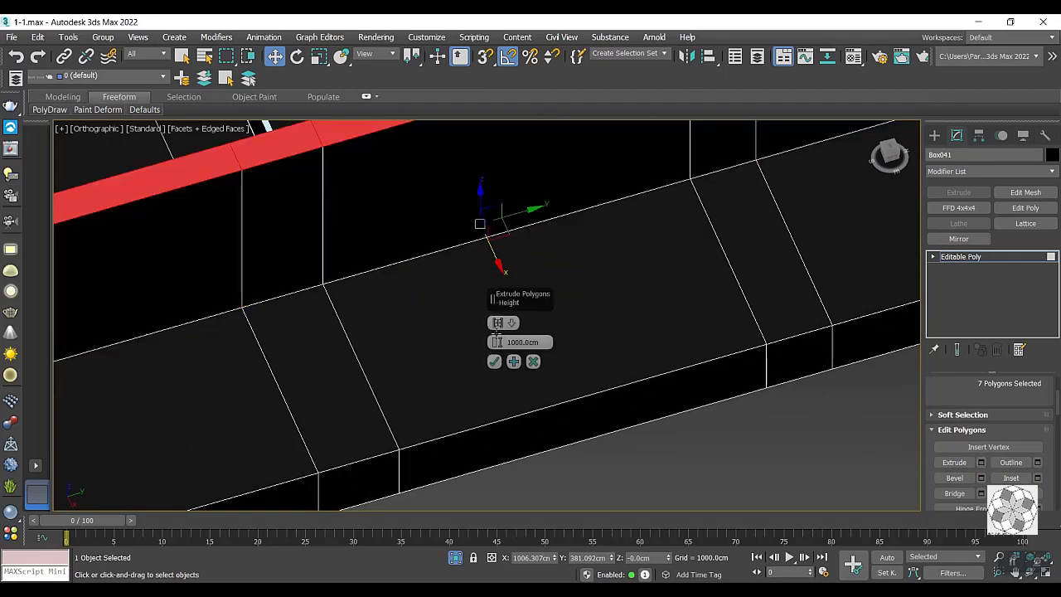
pyautogui.write('10')
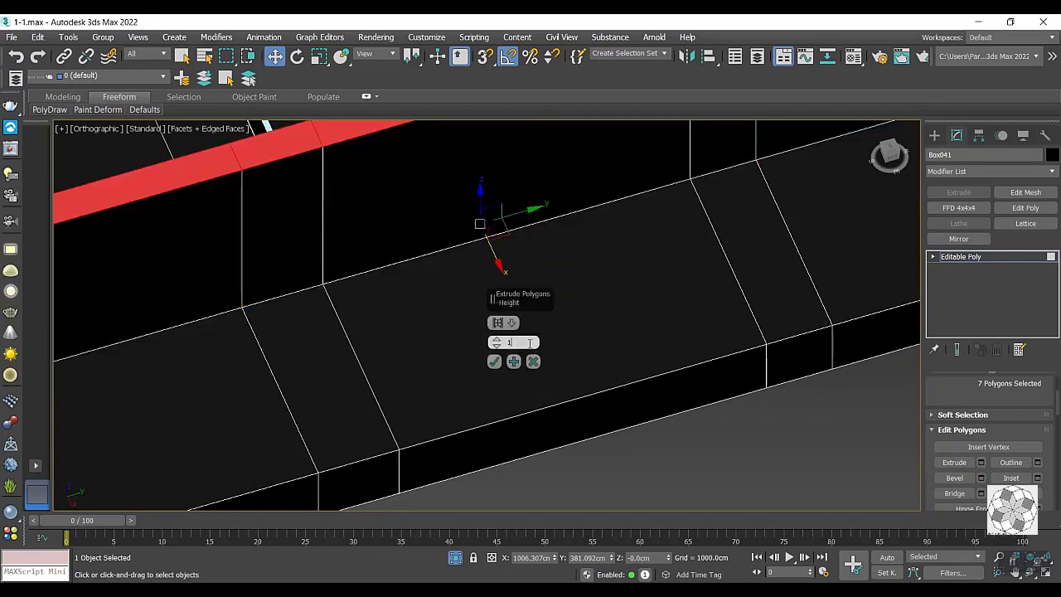
pyautogui.press('Return')
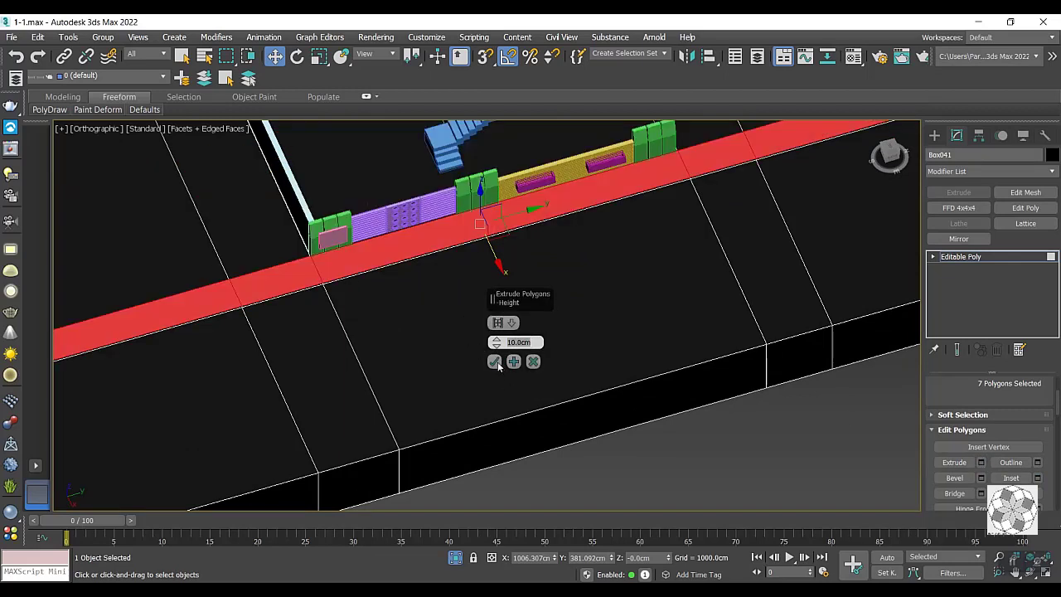
pyautogui.click(495, 363)
pyautogui.scroll(-3, 443, 355)
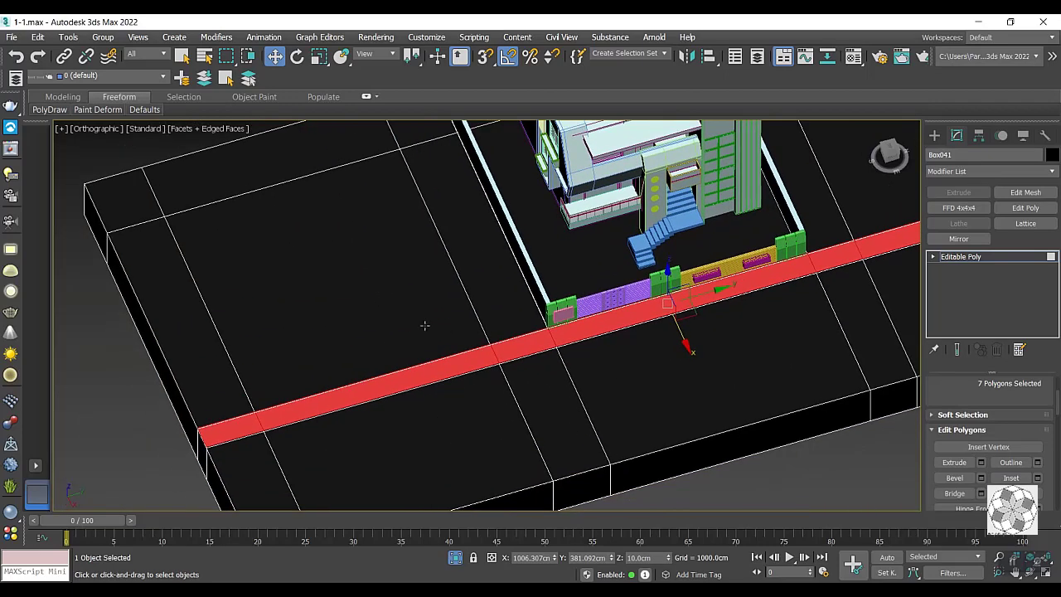
pyautogui.click(406, 312)
# Select both square side plots and extrude them down into the plate with a negative height.
pyautogui.scroll(-3, 408, 307)
pyautogui.keyDown('alt'); pyautogui.moveTo(657, 232); pyautogui.dragTo(661, 251, button='middle'); pyautogui.keyUp('alt')
pyautogui.keyDown('ctrl'); pyautogui.click(660, 251); pyautogui.keyUp('ctrl')
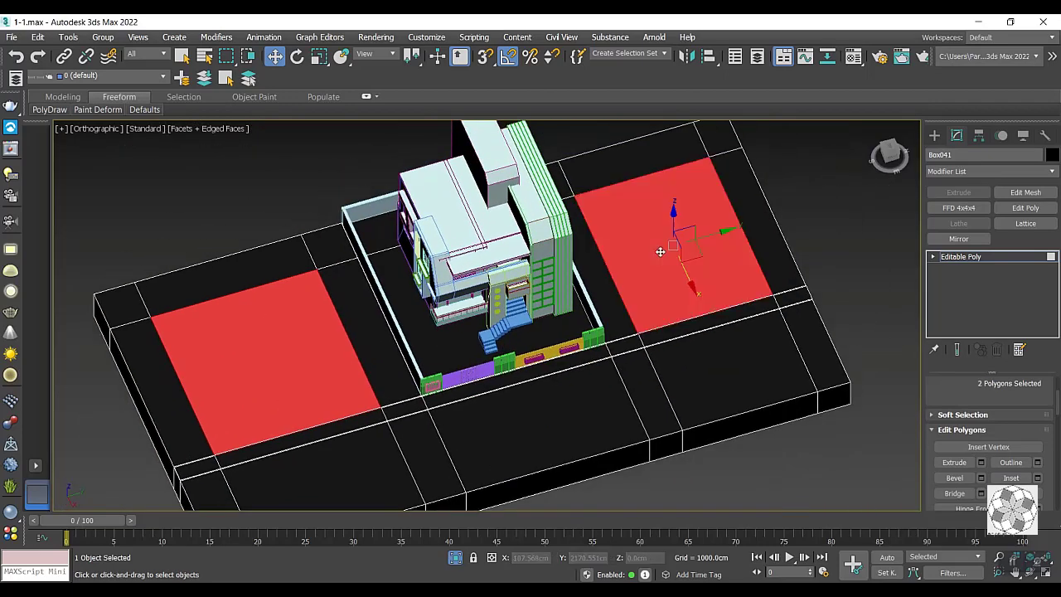
pyautogui.click(982, 463)
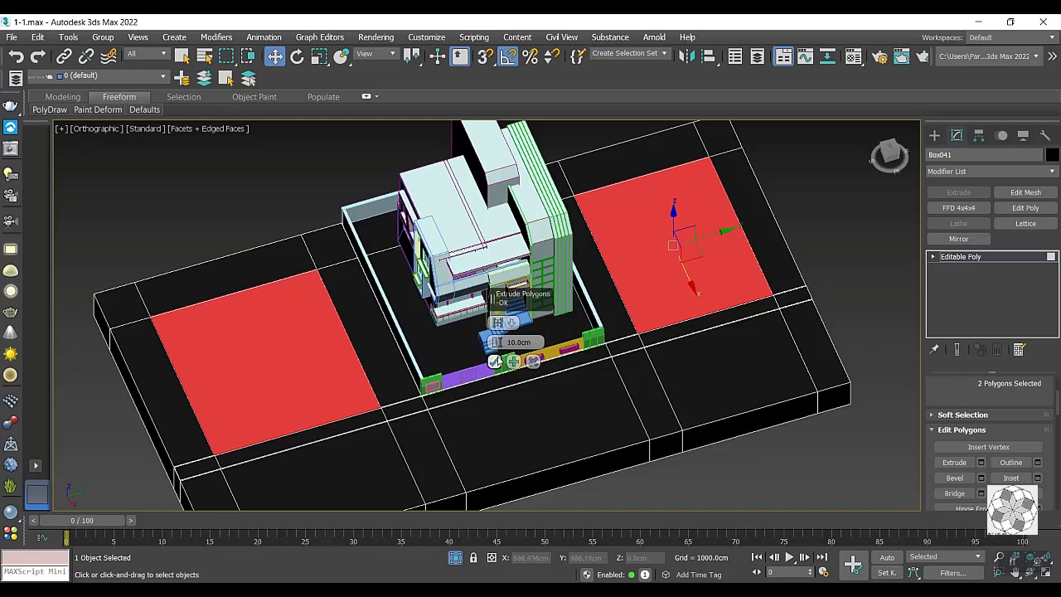
pyautogui.moveTo(496, 342)
pyautogui.mouseDown()
pyautogui.moveTo(495, 356)
pyautogui.moveTo(496, 347)
pyautogui.mouseUp()
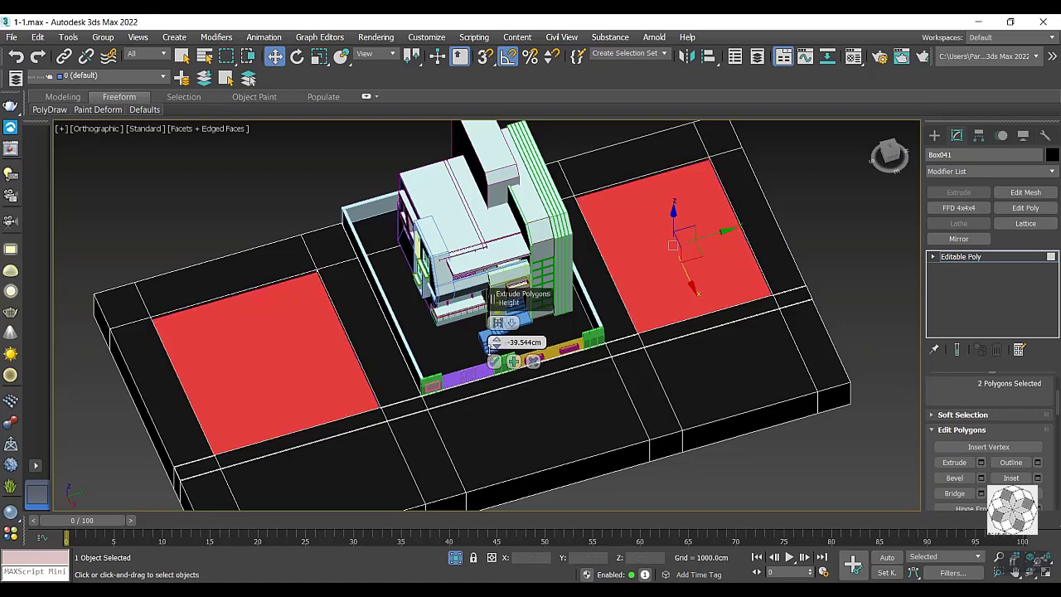
pyautogui.click(495, 364)
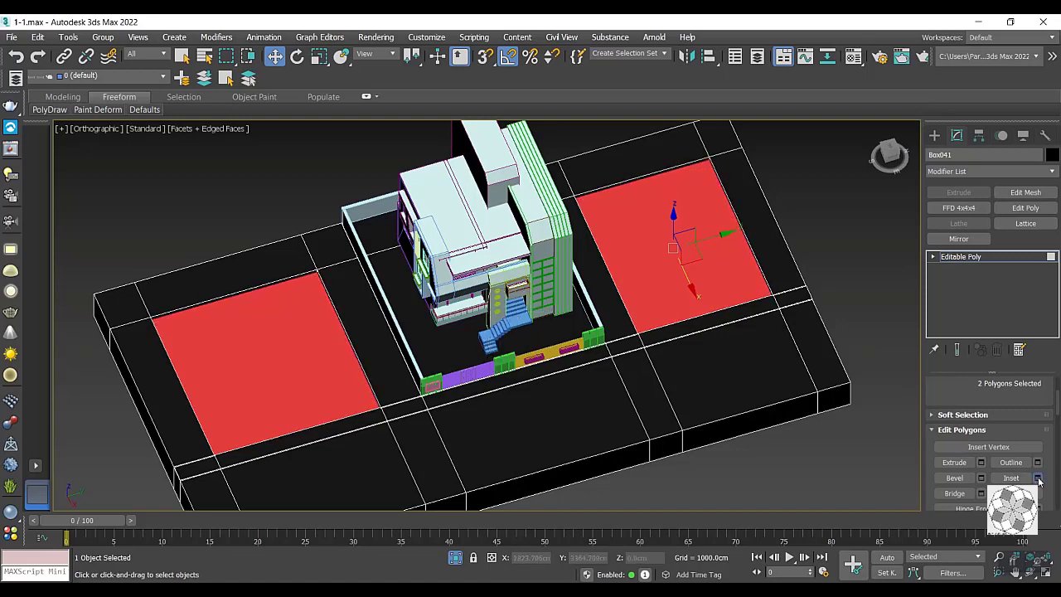
# Inset a border of about 60 cm around both side plots, then clear the selection.
pyautogui.click(1038, 478)
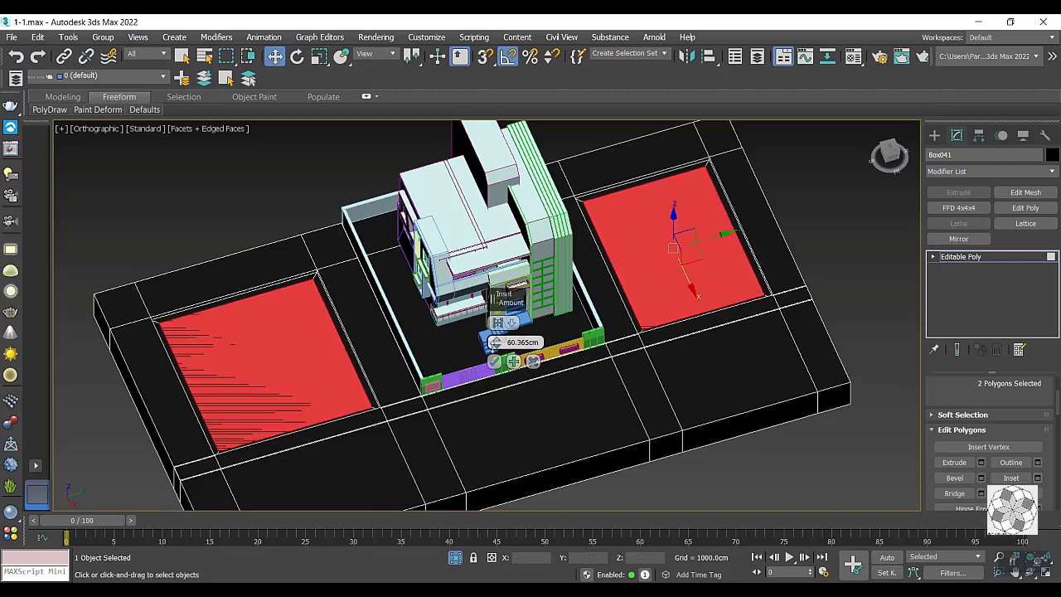
pyautogui.click(494, 362)
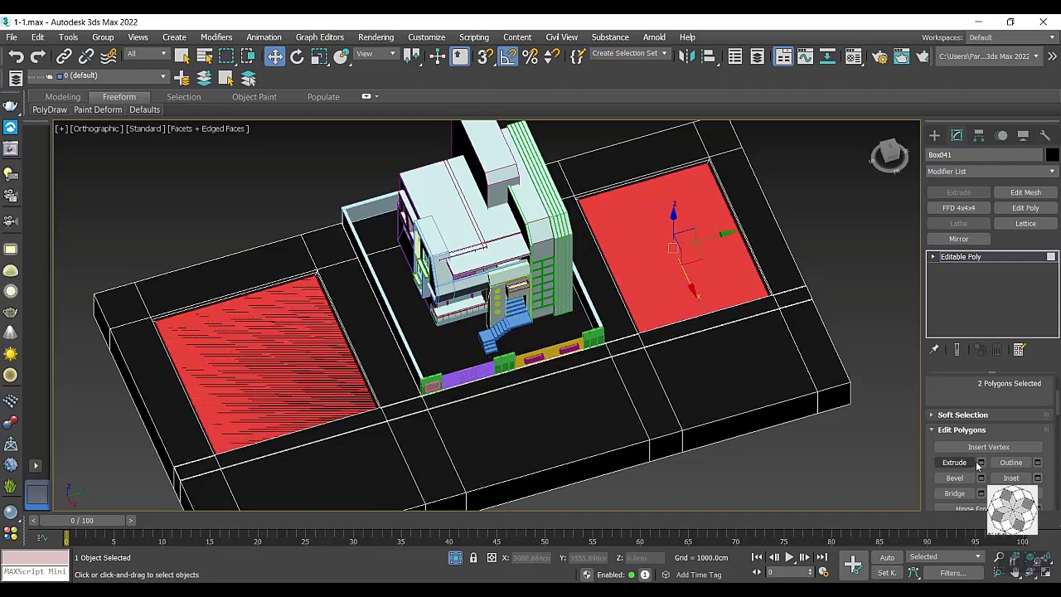
pyautogui.scroll(-3, 560, 376)
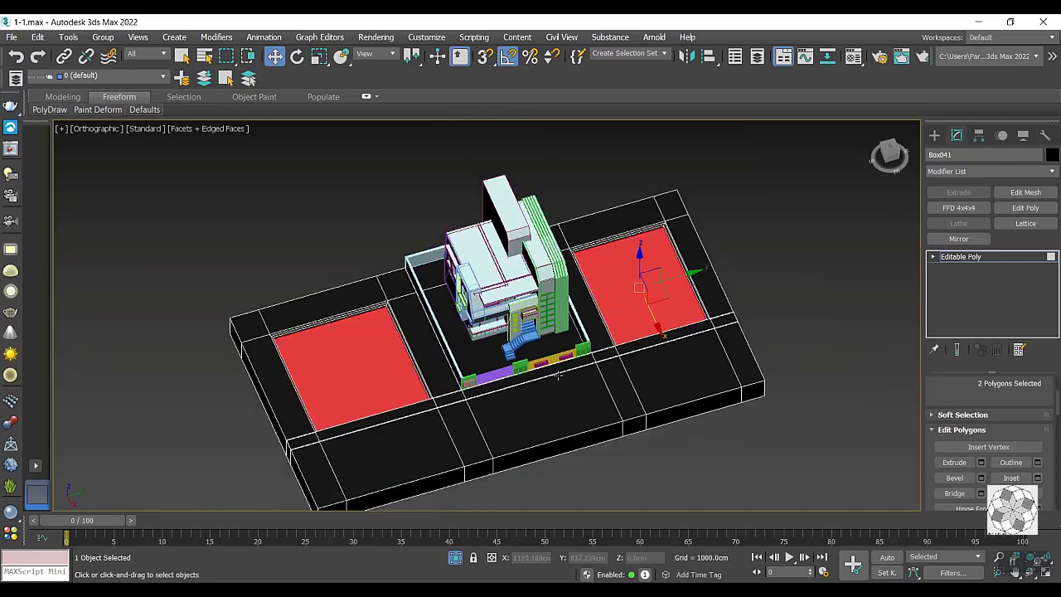
pyautogui.scroll(-2, 559, 376)
pyautogui.click(690, 431)
pyautogui.scroll(5, 574, 368)
pyautogui.scroll(-4, 557, 331)
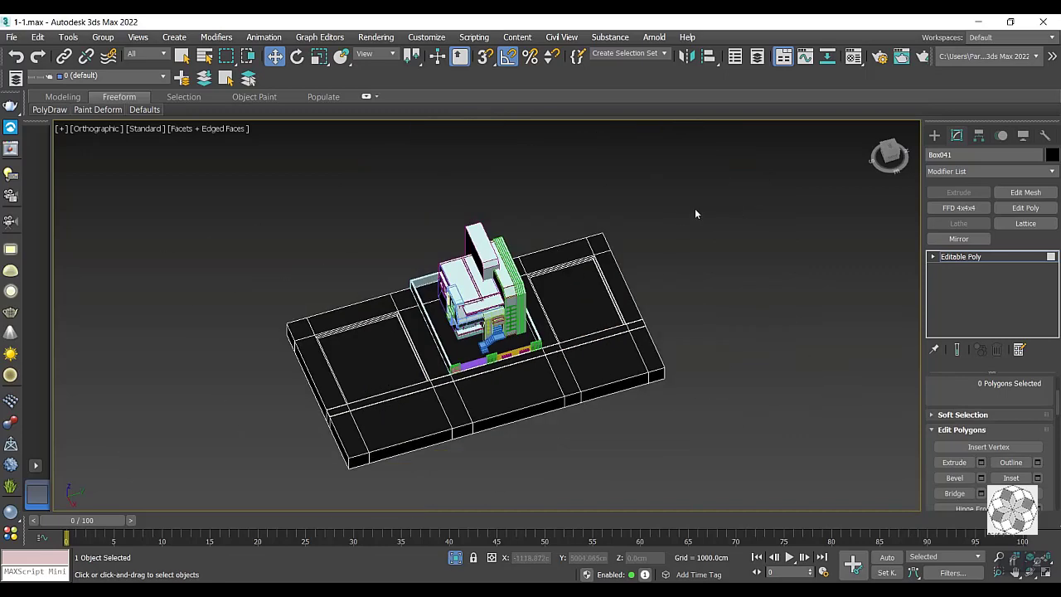
# Restore four viewports with Alt+W, orbit the Perspective view close to the villa, and select it.
pyautogui.scroll(3, 543, 371)
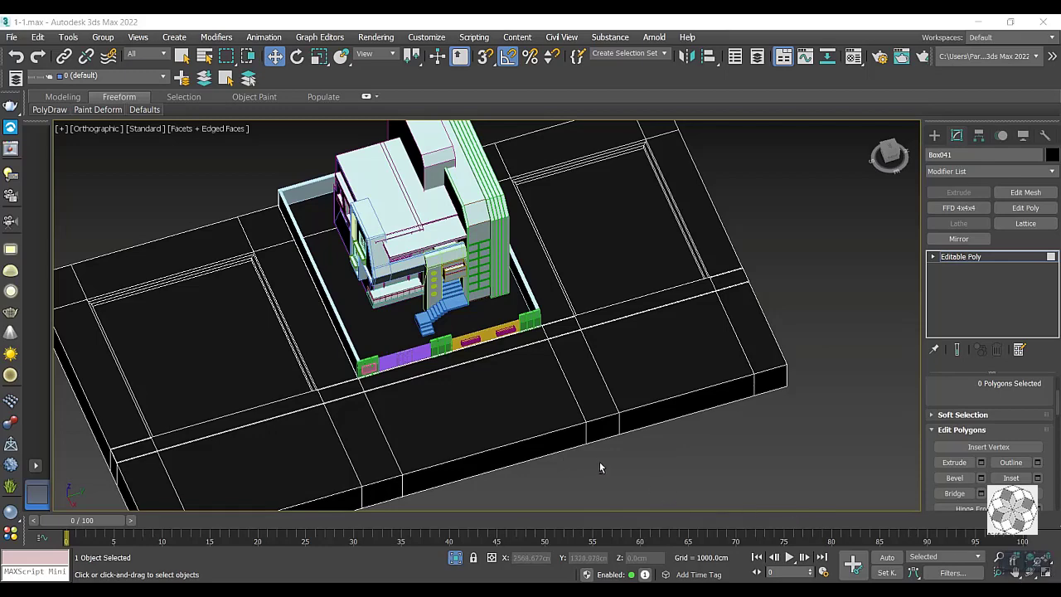
pyautogui.hotkey('alt', 'w')
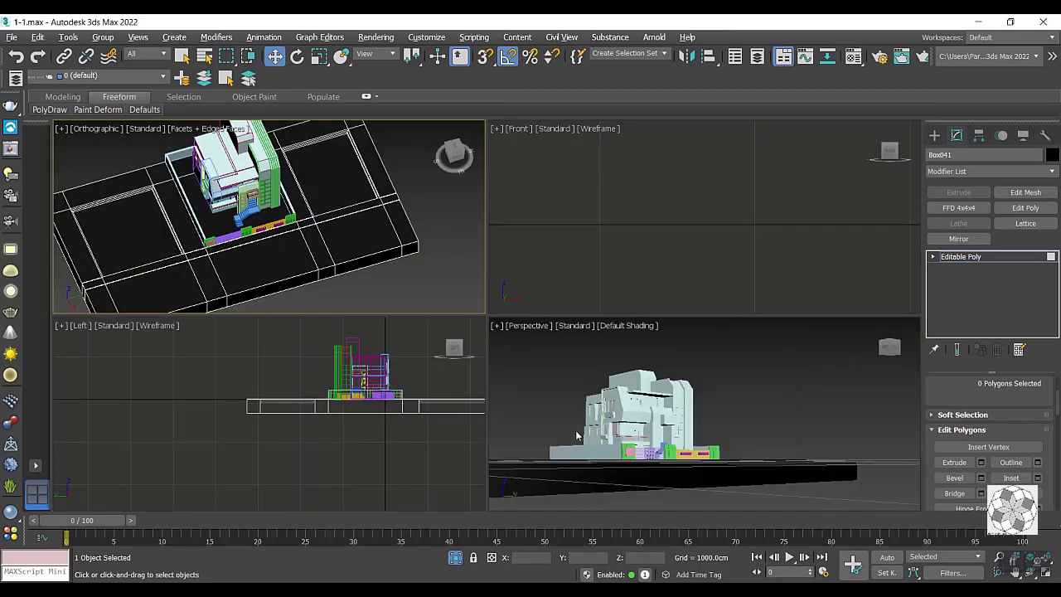
pyautogui.keyDown('alt'); pyautogui.moveTo(613, 455); pyautogui.dragTo(703, 491, button='middle'); pyautogui.keyUp('alt')
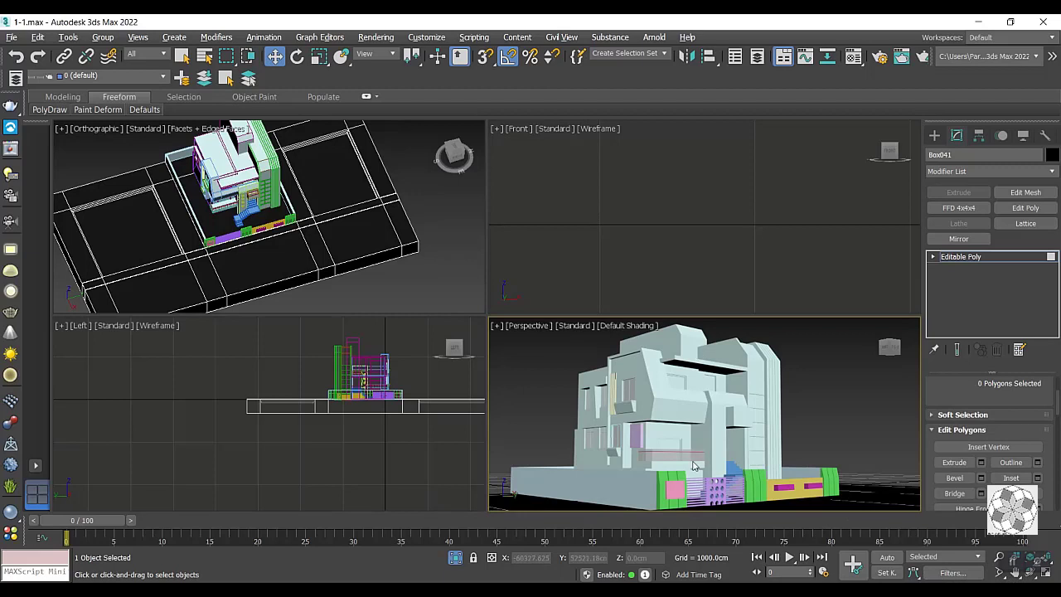
pyautogui.click(362, 247)
pyautogui.scroll(-4, 385, 287)
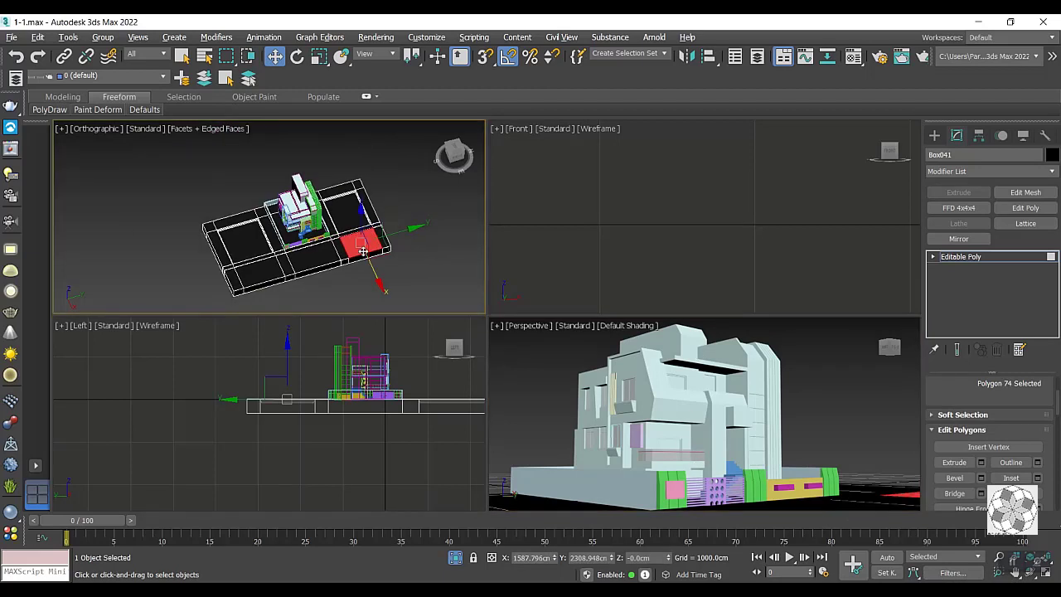
pyautogui.click(935, 136)
# Select all objects and assign them the yellow material from the Material Editor.
pyautogui.hotkey('ctrl', 'a')
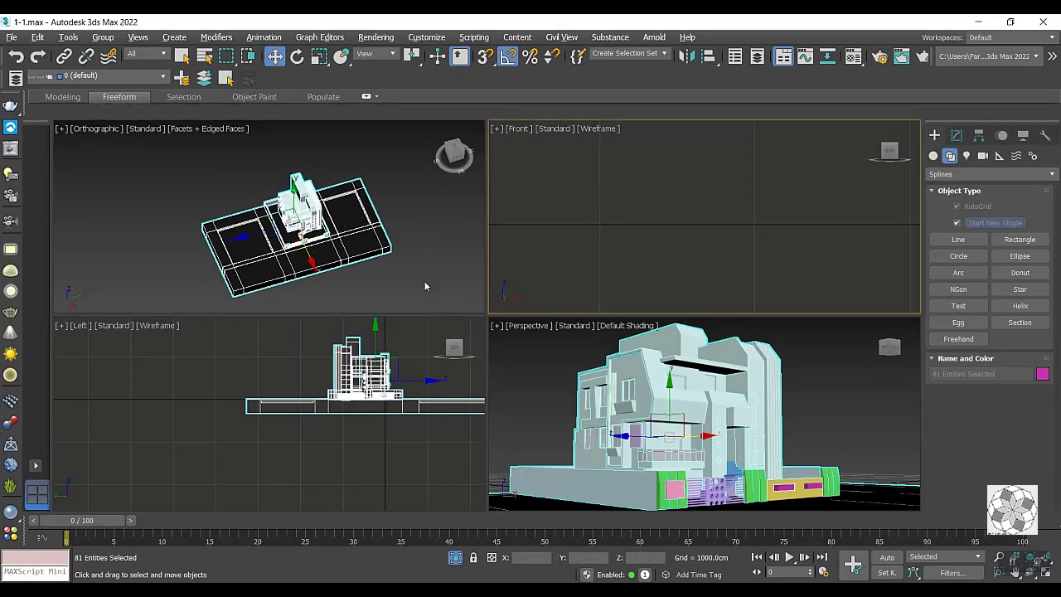
pyautogui.press('m')
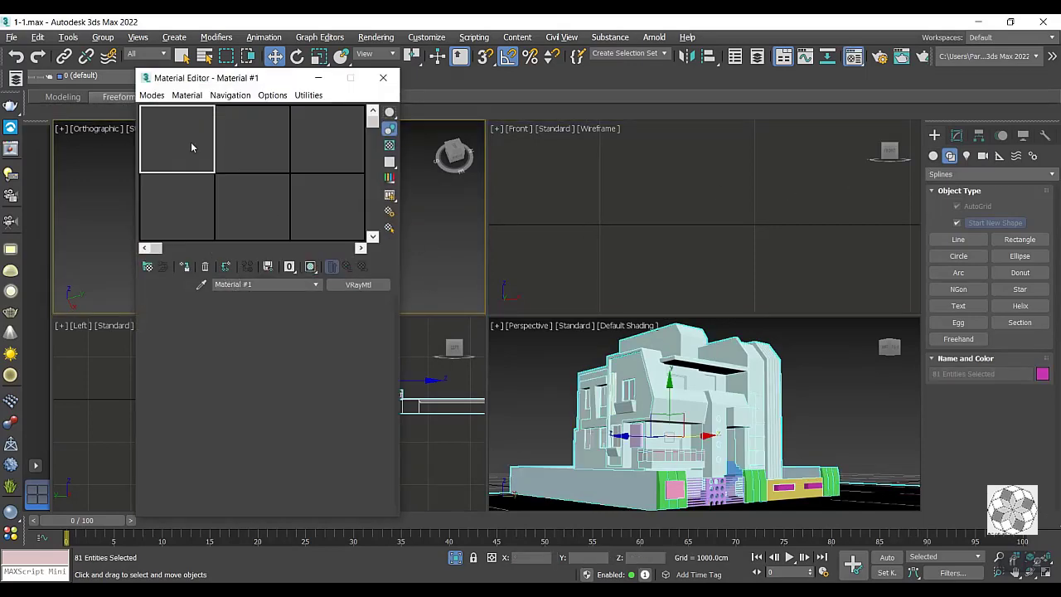
pyautogui.click(186, 266)
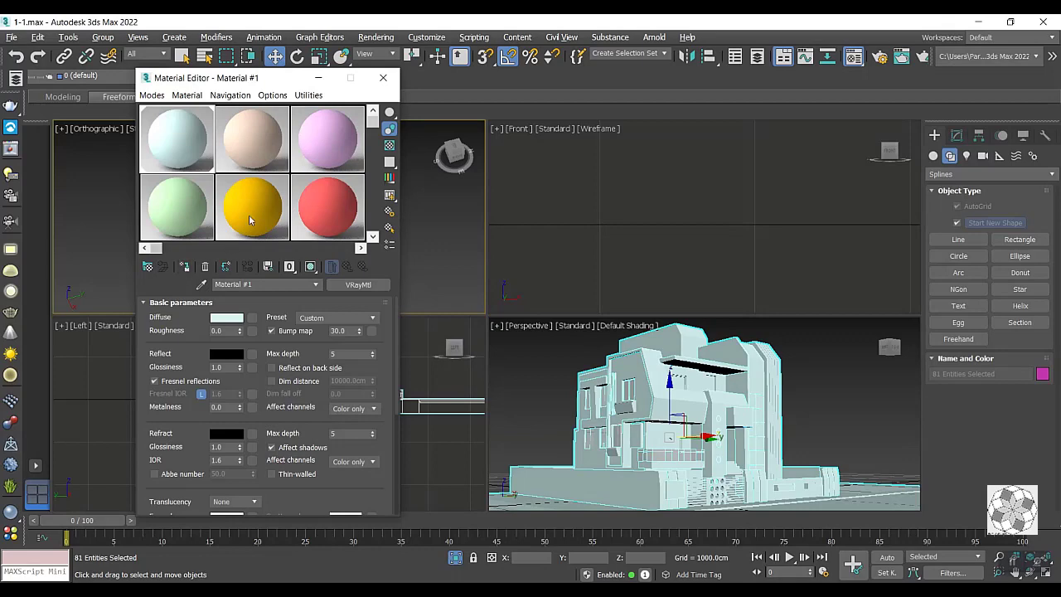
pyautogui.click(249, 220)
pyautogui.click(186, 266)
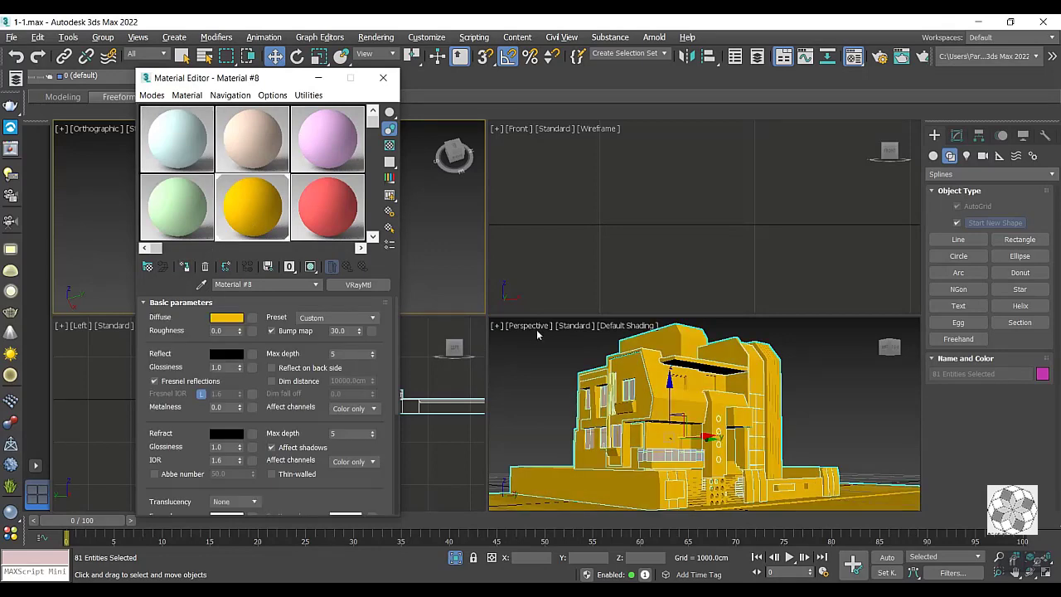
# Switch the perspective viewport to Clay shading and orbit around the model.
pyautogui.click(570, 326)
pyautogui.click(570, 327)
pyautogui.click(570, 327)
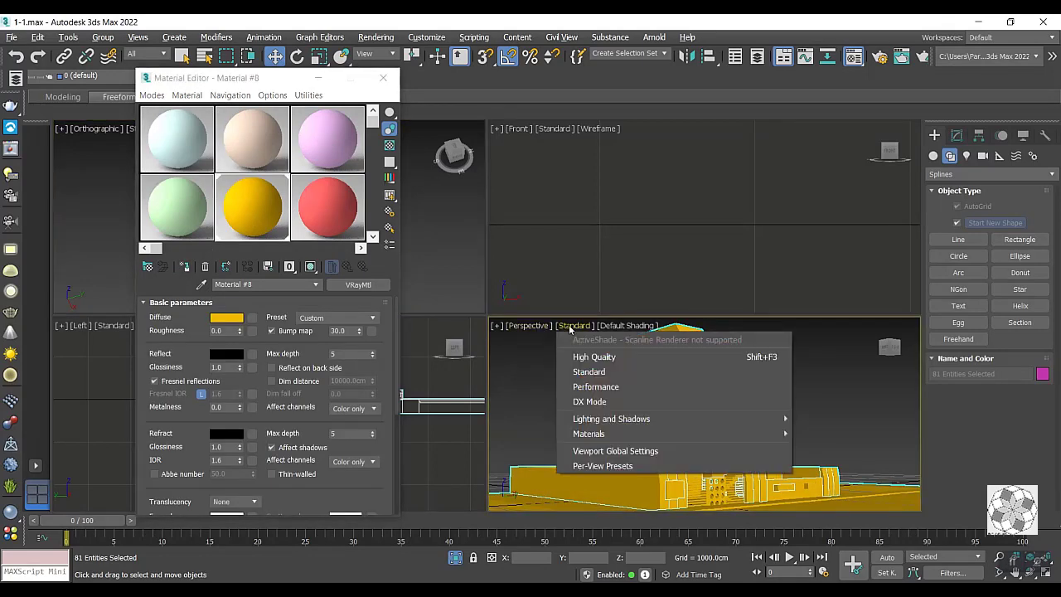
pyautogui.click(614, 328)
pyautogui.click(615, 328)
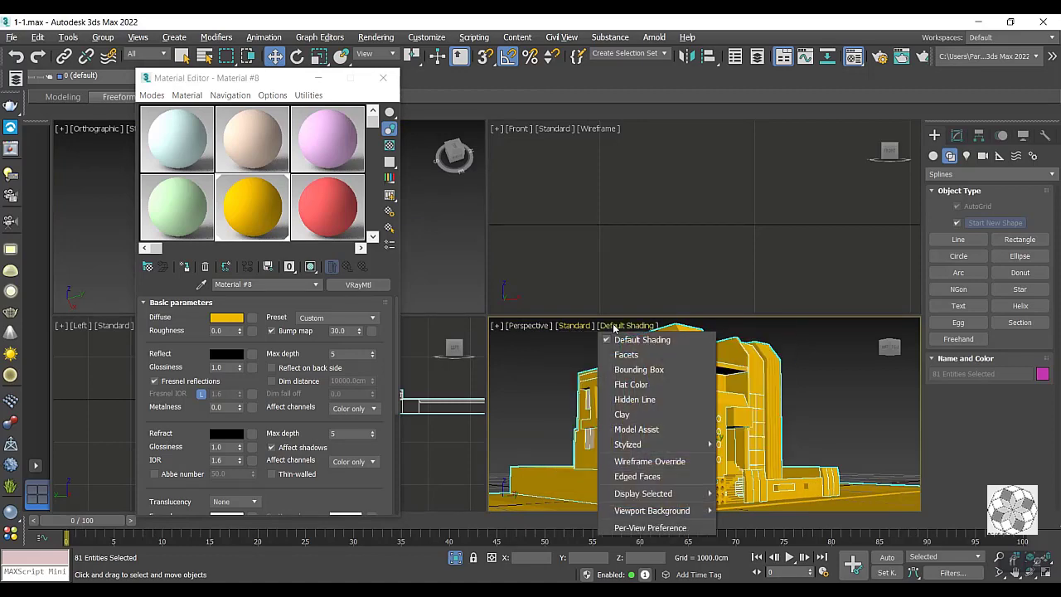
pyautogui.click(622, 414)
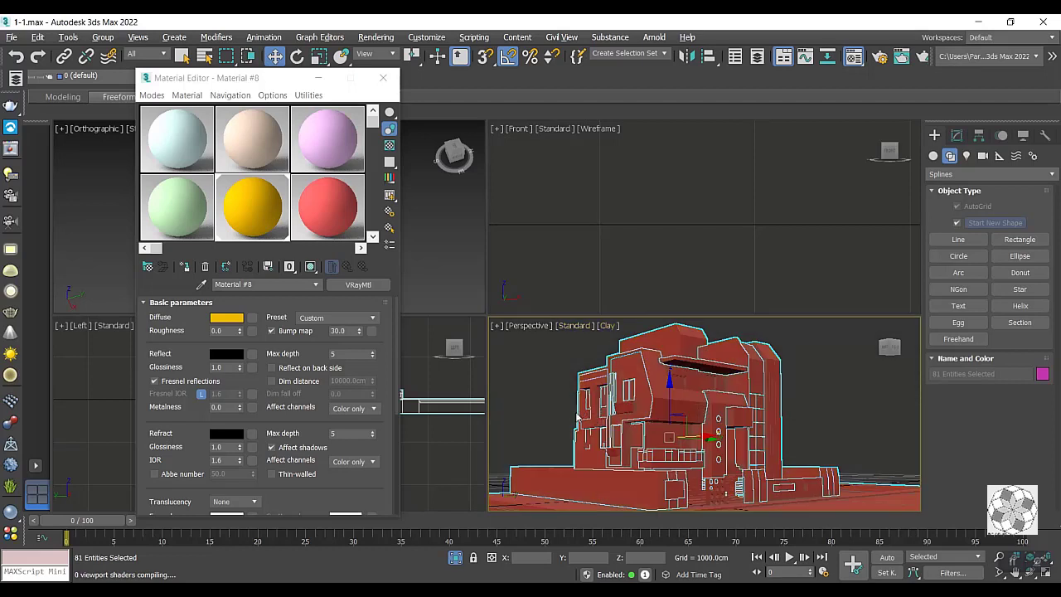
pyautogui.scroll(2, 543, 386)
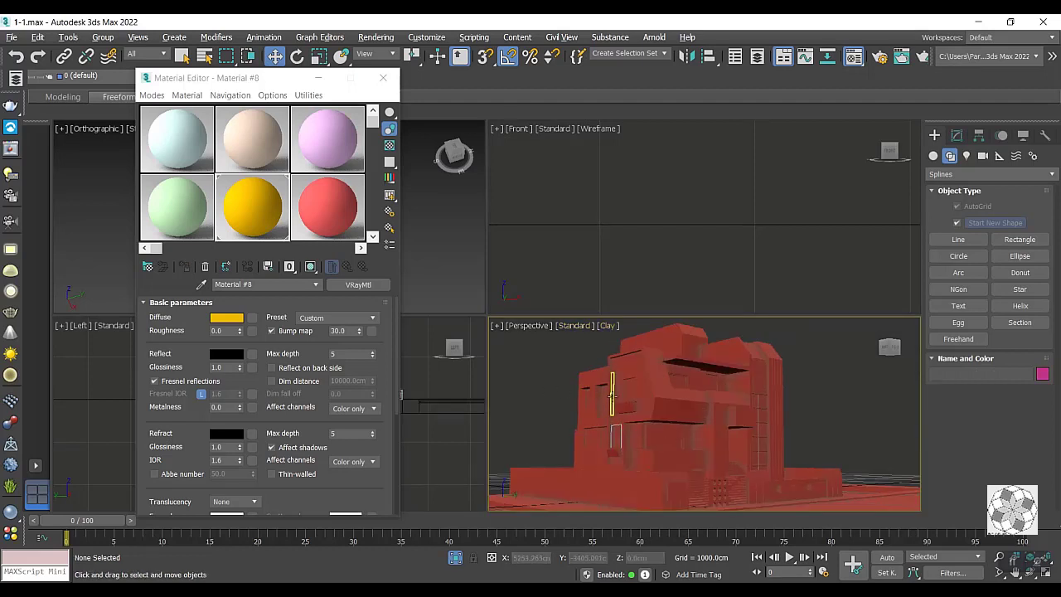
pyautogui.keyDown('alt'); pyautogui.moveTo(616, 400); pyautogui.dragTo(509, 428, button='middle'); pyautogui.keyUp('alt')
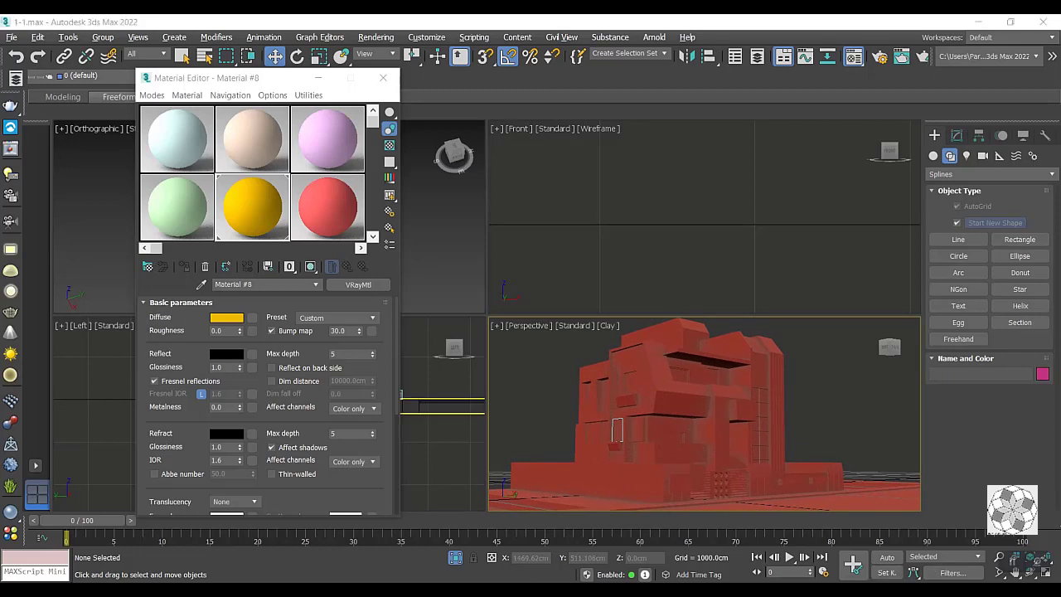
pyautogui.click(893, 572)
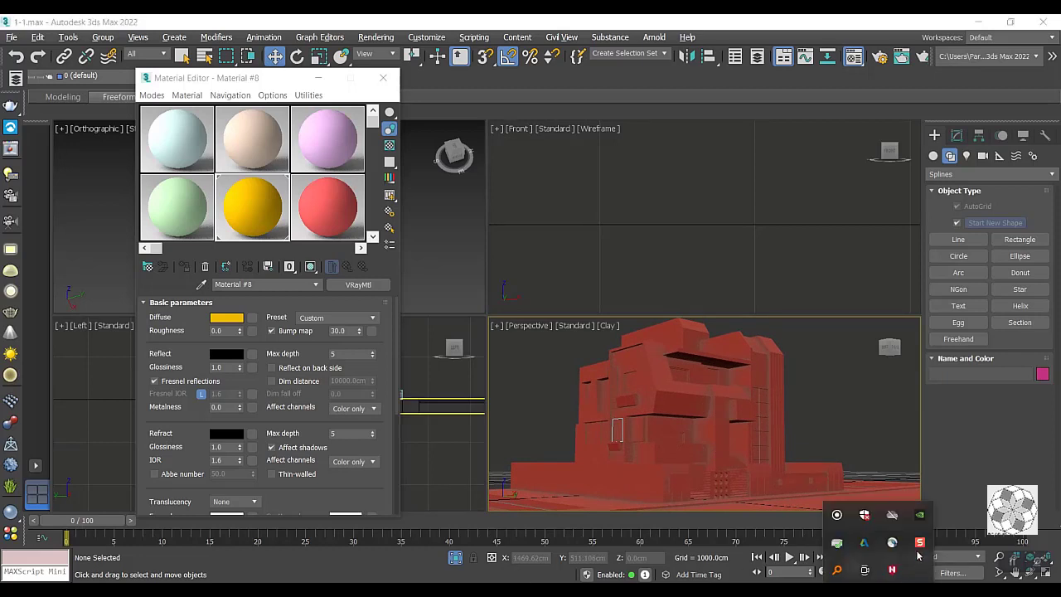